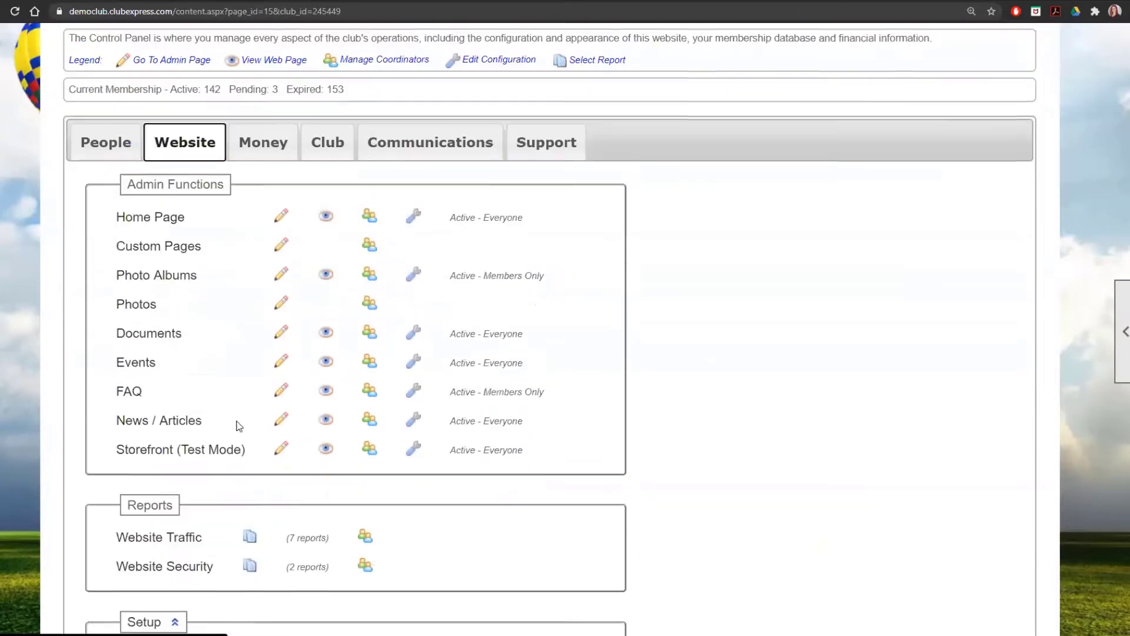
Open the Events manager and search for all Northwestern Balloon Club events
{"action": "left_click", "coordinate": [144, 369]}
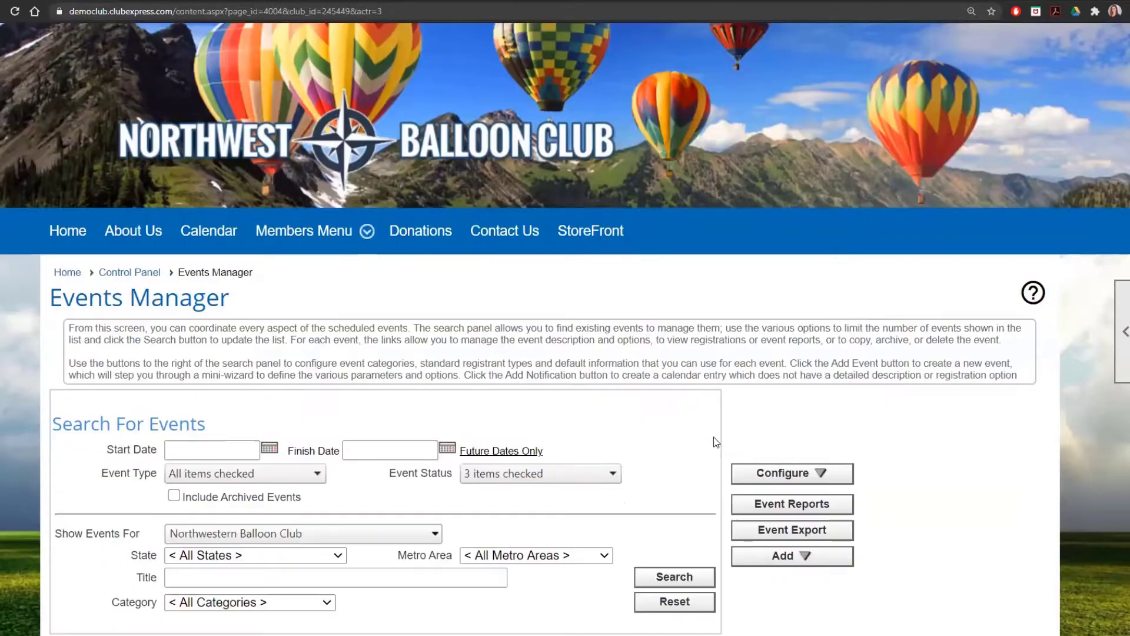
{"action": "scroll", "coordinate": [714, 437], "scroll_direction": "down", "scroll_amount": 3}
{"action": "left_click", "coordinate": [698, 415]}
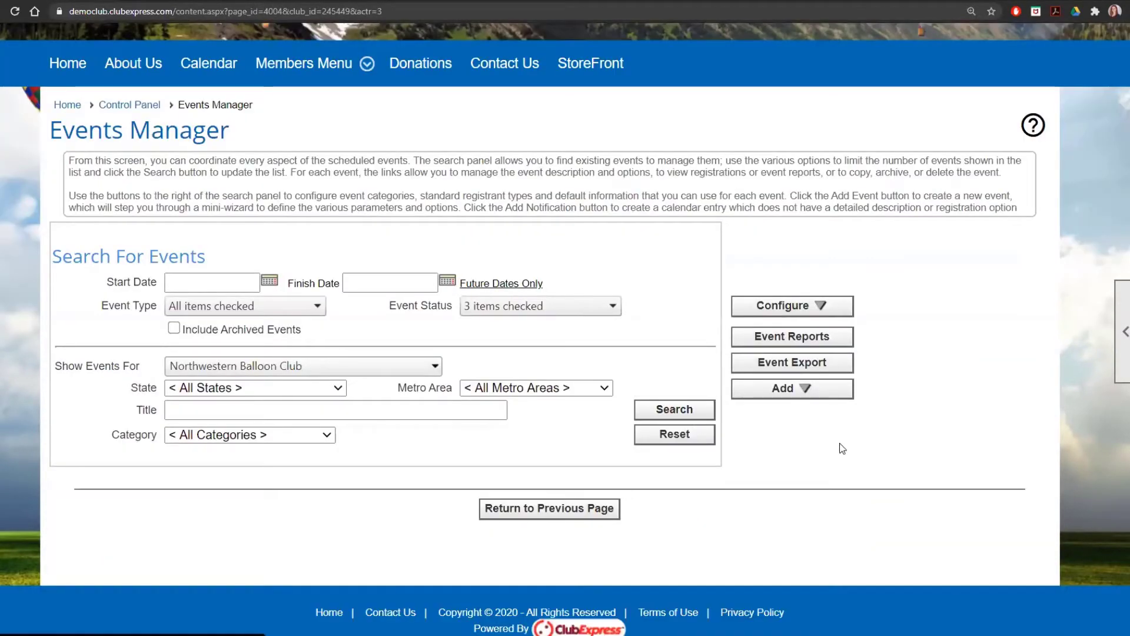
{"action": "scroll", "coordinate": [840, 449], "scroll_direction": "down", "scroll_amount": 5}
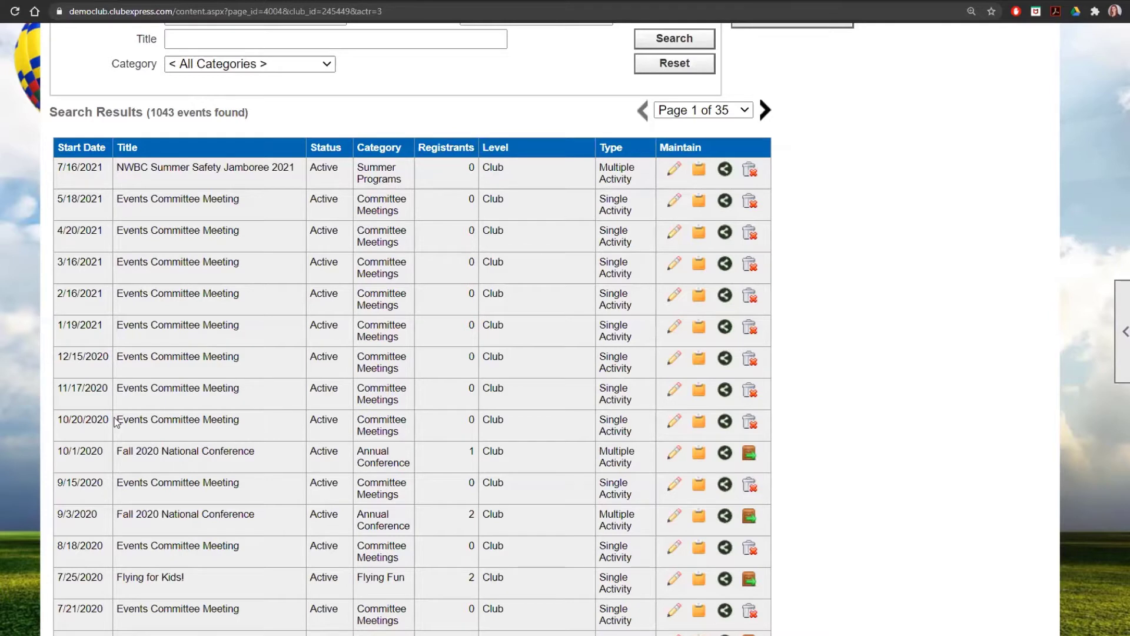
Examine the 10/20/2020 Events Committee Meeting and the Flying for Kids! entry in the event list
{"action": "left_click_drag", "start_coordinate": [115, 420], "coordinate": [239, 421]}
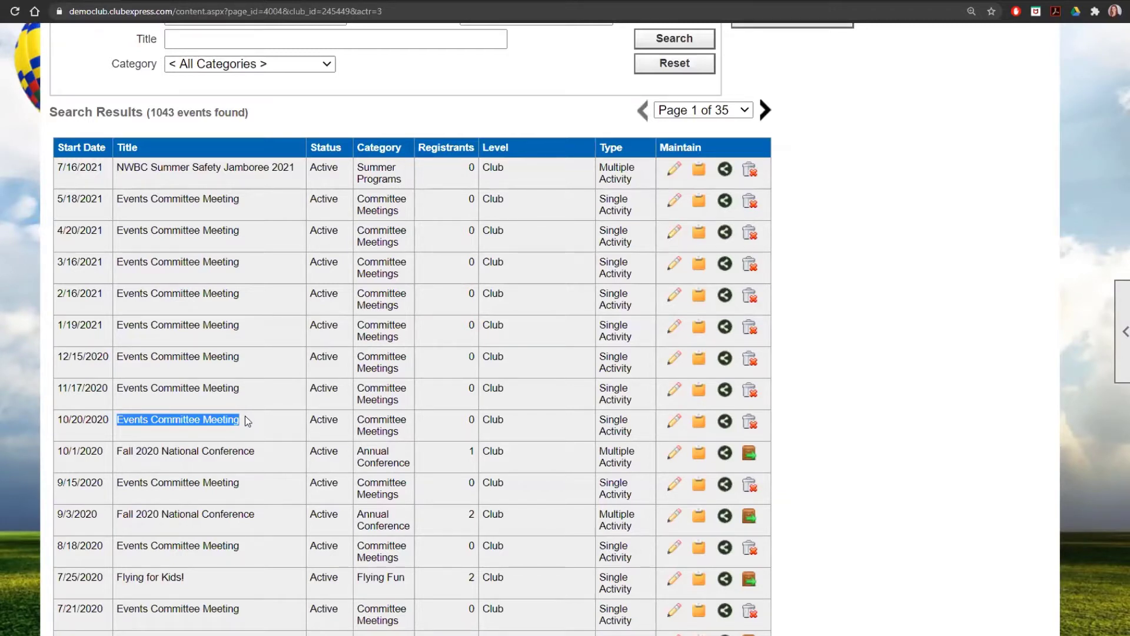
{"action": "left_click", "coordinate": [275, 415]}
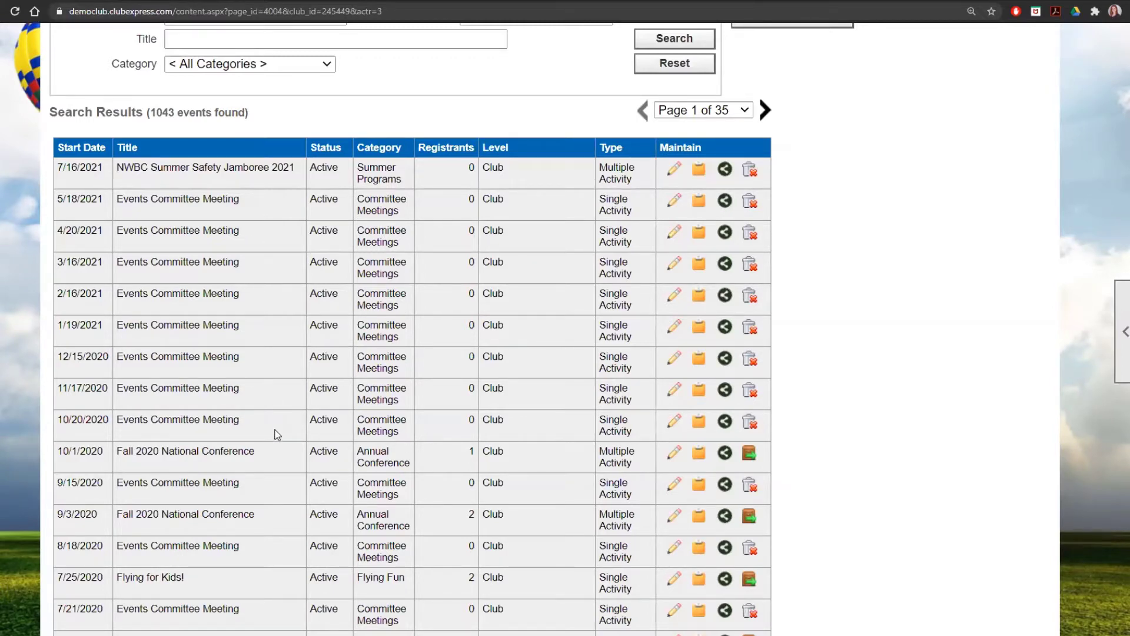
{"action": "scroll", "coordinate": [276, 433], "scroll_direction": "down", "scroll_amount": 1}
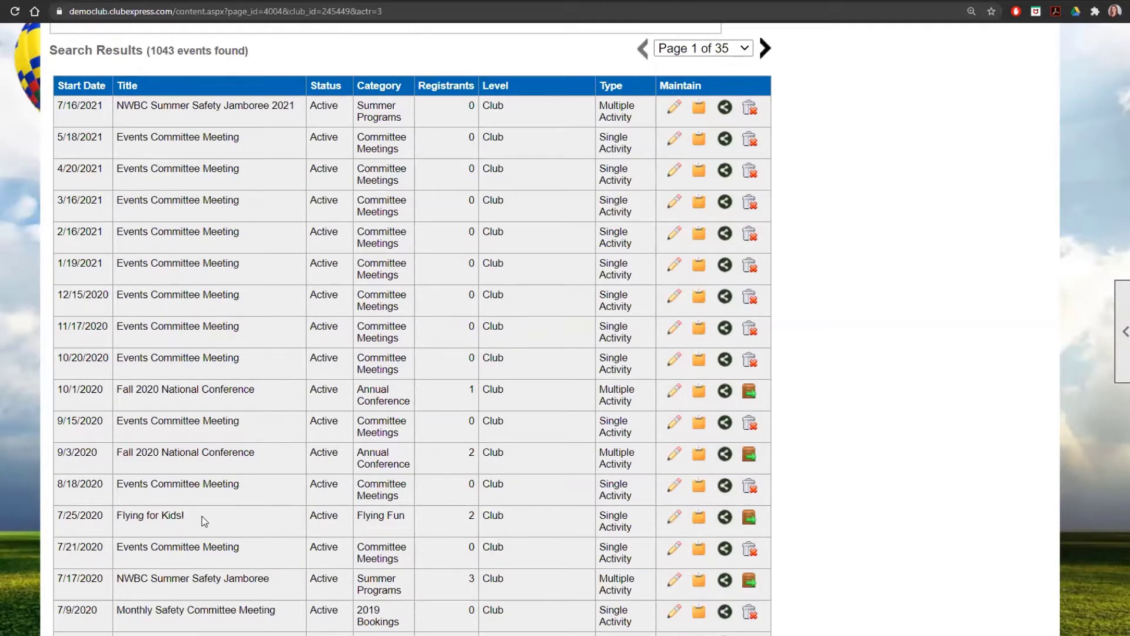
{"action": "left_click_drag", "start_coordinate": [191, 515], "coordinate": [116, 518]}
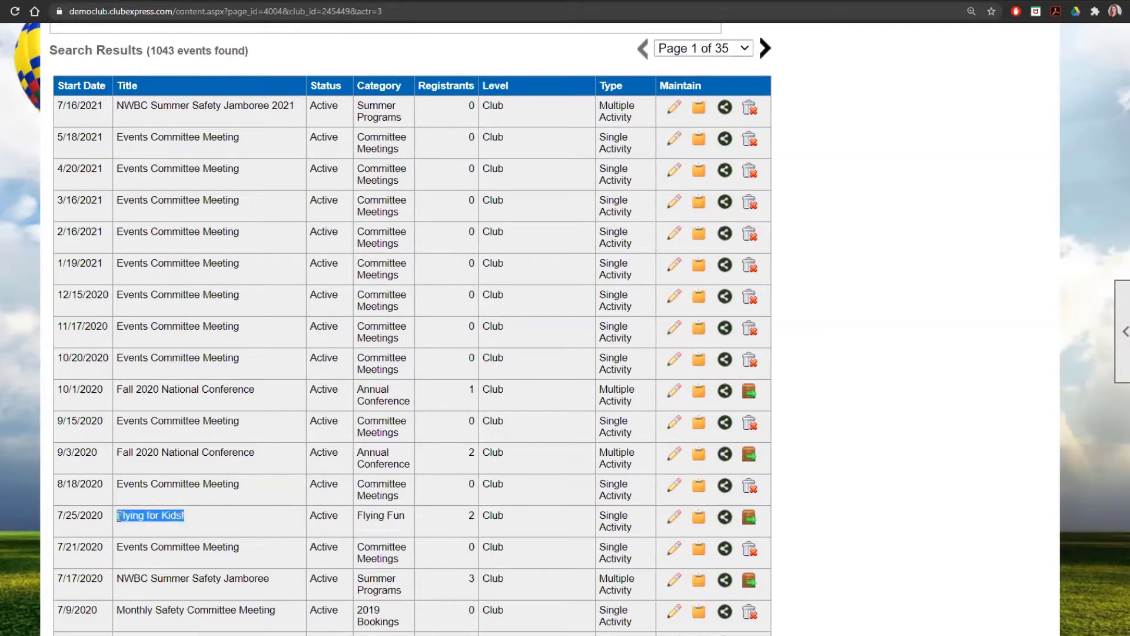
{"action": "left_click", "coordinate": [215, 529]}
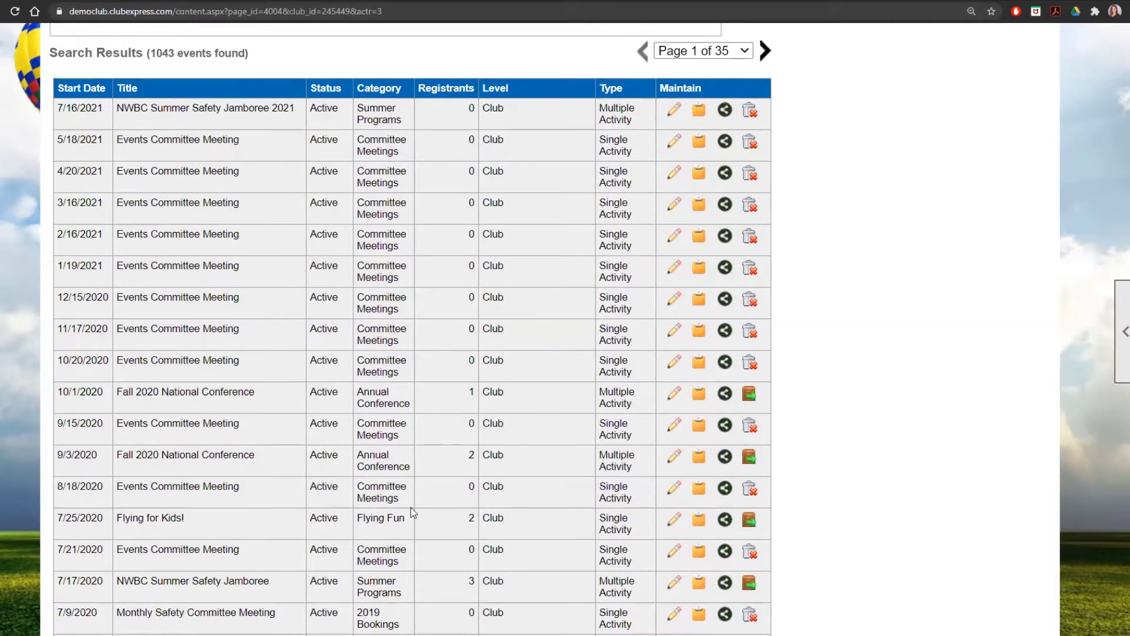
Start adding a new event of the standard Event type
{"action": "scroll", "coordinate": [412, 514], "scroll_direction": "up", "scroll_amount": 3}
{"action": "scroll", "coordinate": [415, 515], "scroll_direction": "up", "scroll_amount": 3}
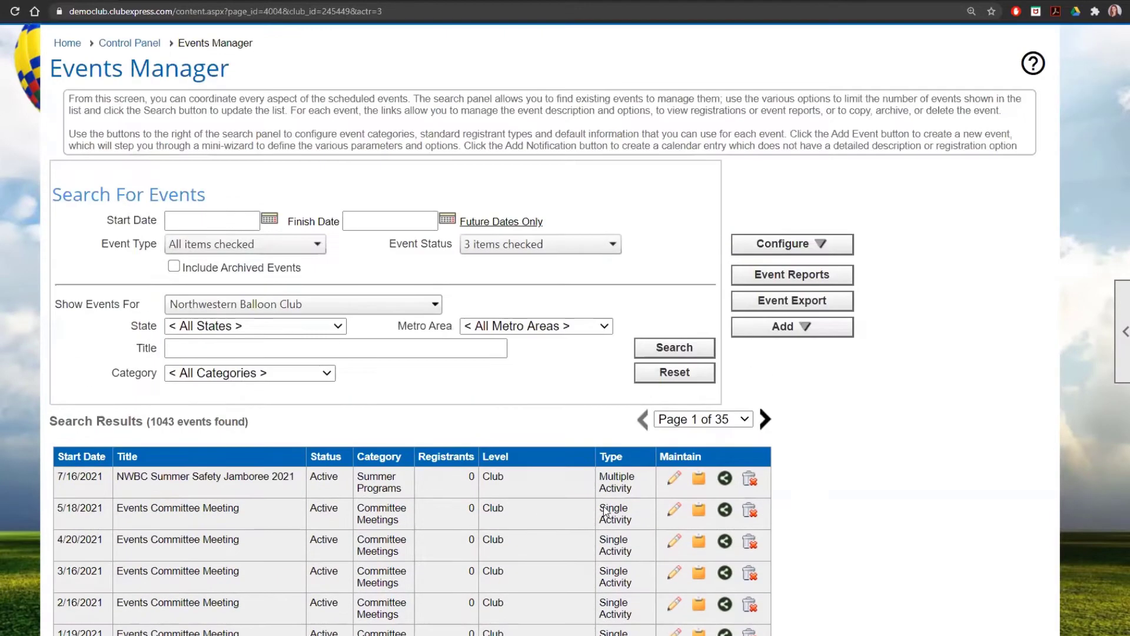
{"action": "left_click", "coordinate": [805, 330]}
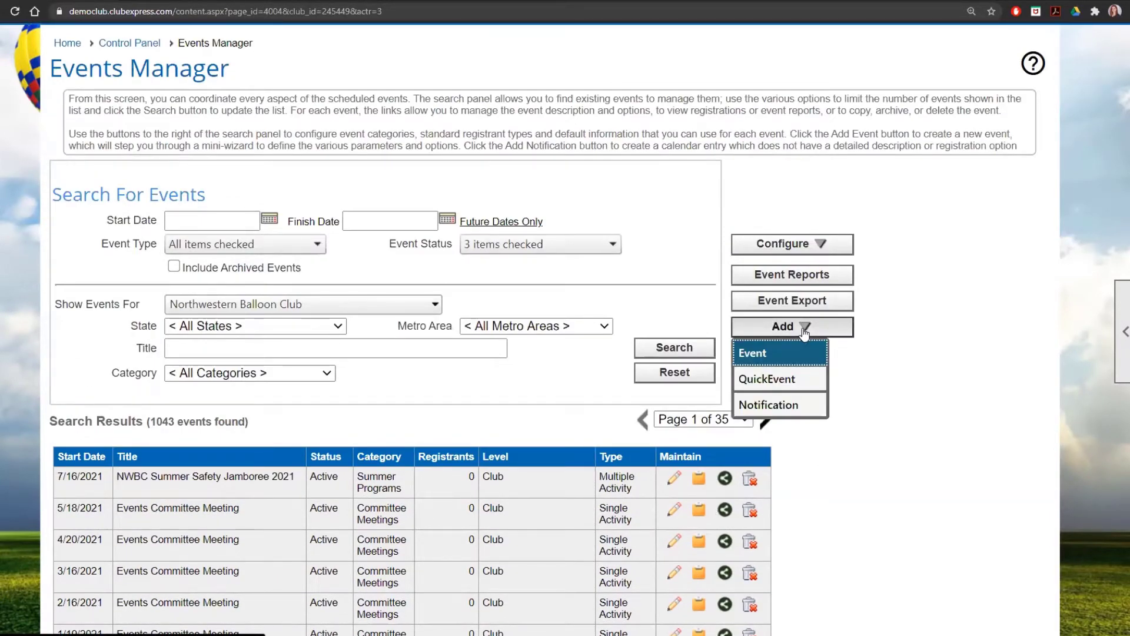
{"action": "left_click", "coordinate": [806, 355]}
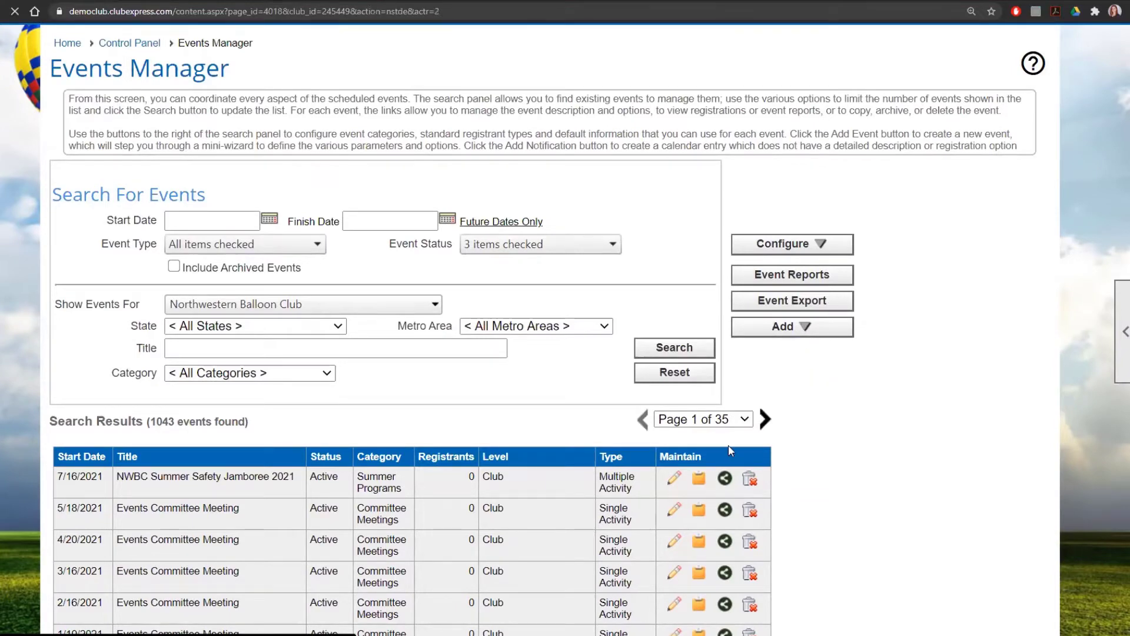
Enter "Advanced Safety Training Class" as the title of the single-activity event
{"action": "scroll", "coordinate": [741, 452], "scroll_direction": "down", "scroll_amount": 3}
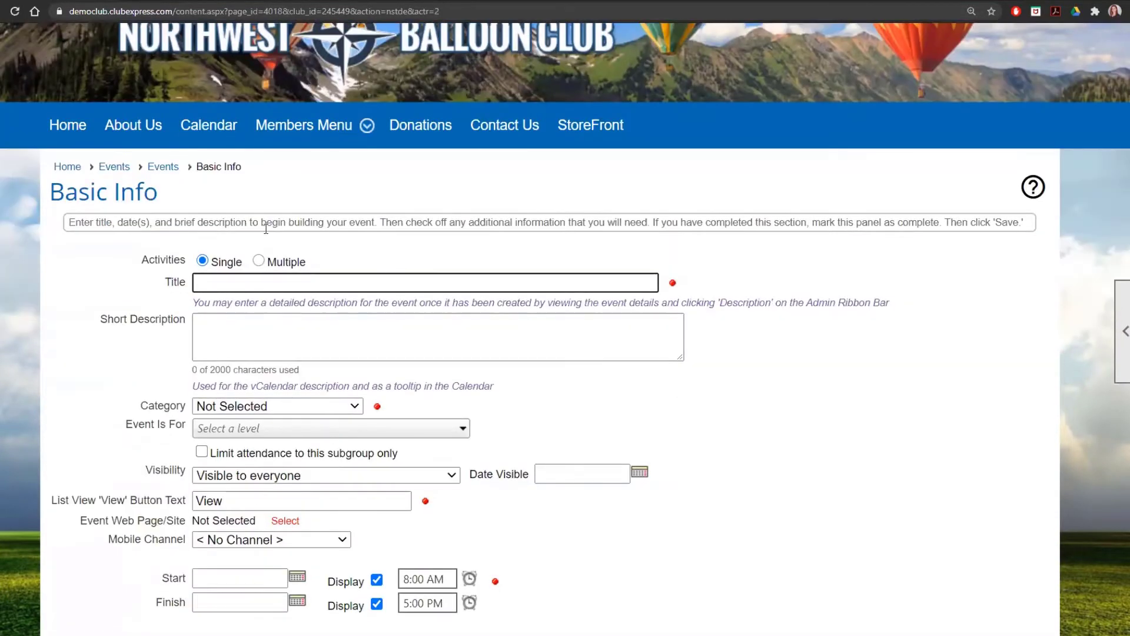
{"action": "left_click", "coordinate": [199, 289]}
{"action": "left_click", "coordinate": [262, 284]}
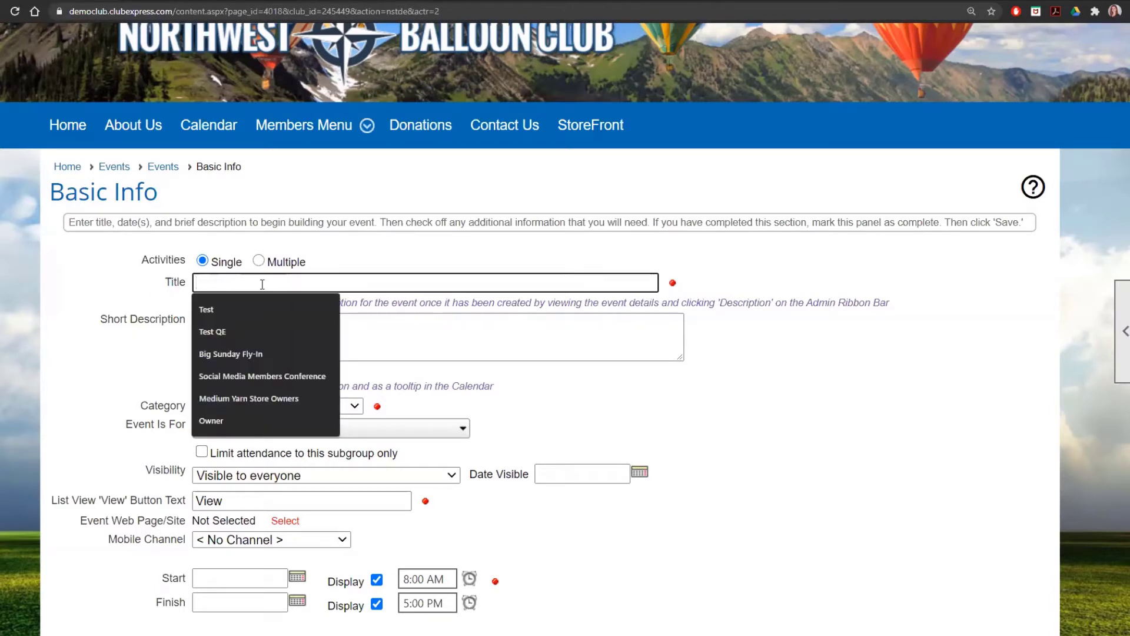
{"action": "type", "text": "Advanced "}
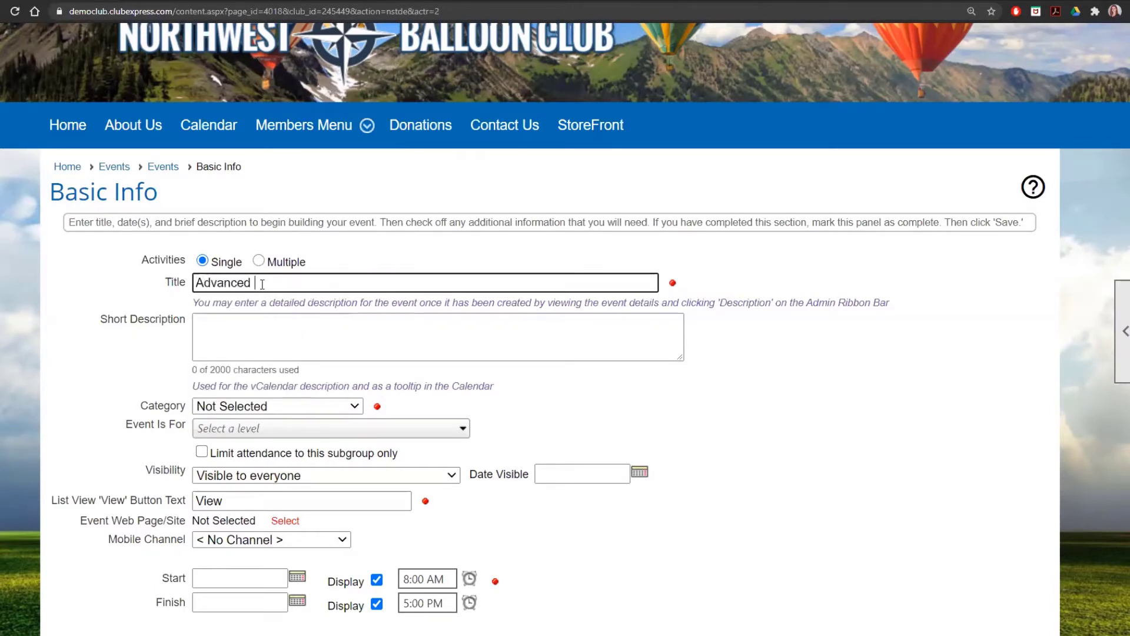
{"action": "type", "text": "Safety Training Class"}
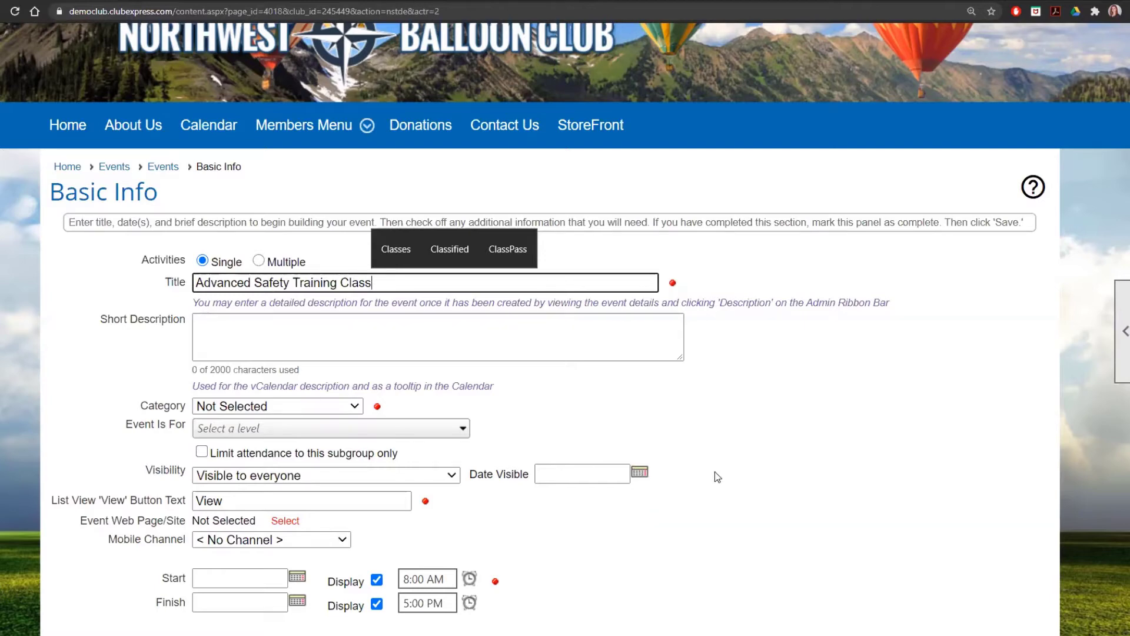
Copy the event title "Advanced Safety Training Class" into the short description
{"action": "scroll", "coordinate": [717, 477], "scroll_direction": "down", "scroll_amount": 1}
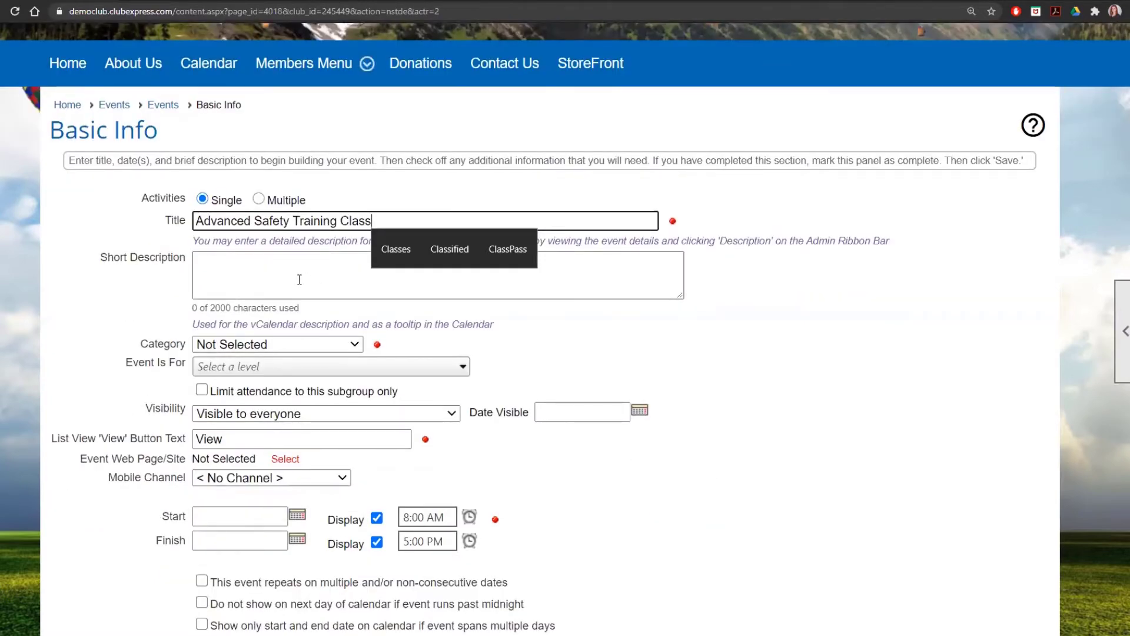
{"action": "triple_click", "coordinate": [376, 219]}
{"action": "key", "text": "ctrl+c"}
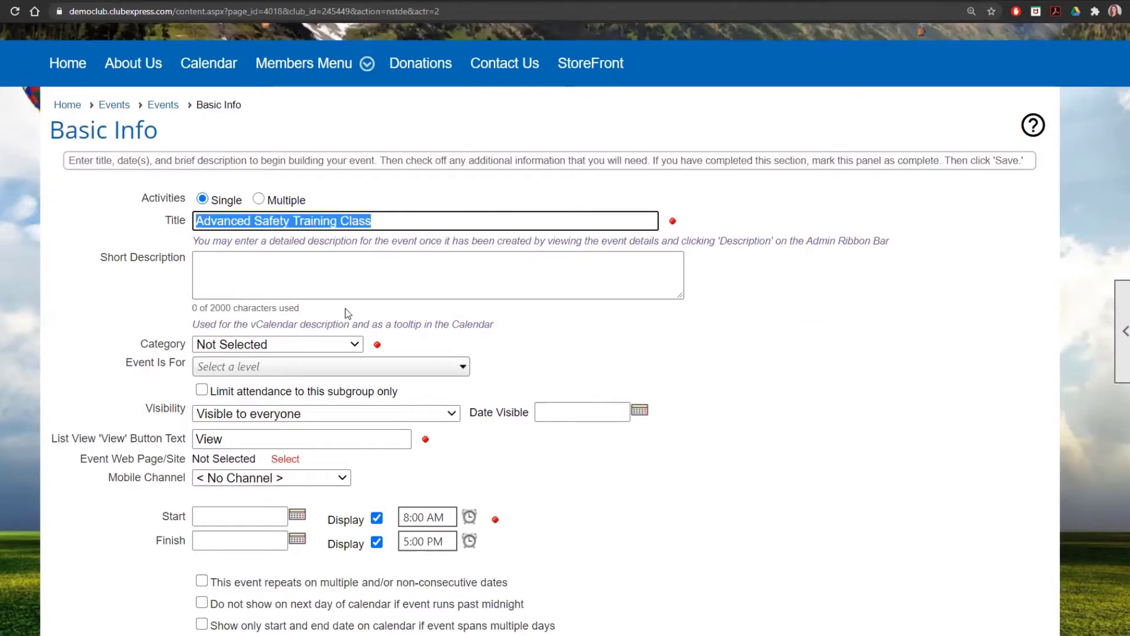
{"action": "left_click", "coordinate": [342, 283]}
{"action": "key", "text": "ctrl+v"}
Set the event's category to Training
{"action": "scroll", "coordinate": [585, 321], "scroll_direction": "down", "scroll_amount": 2}
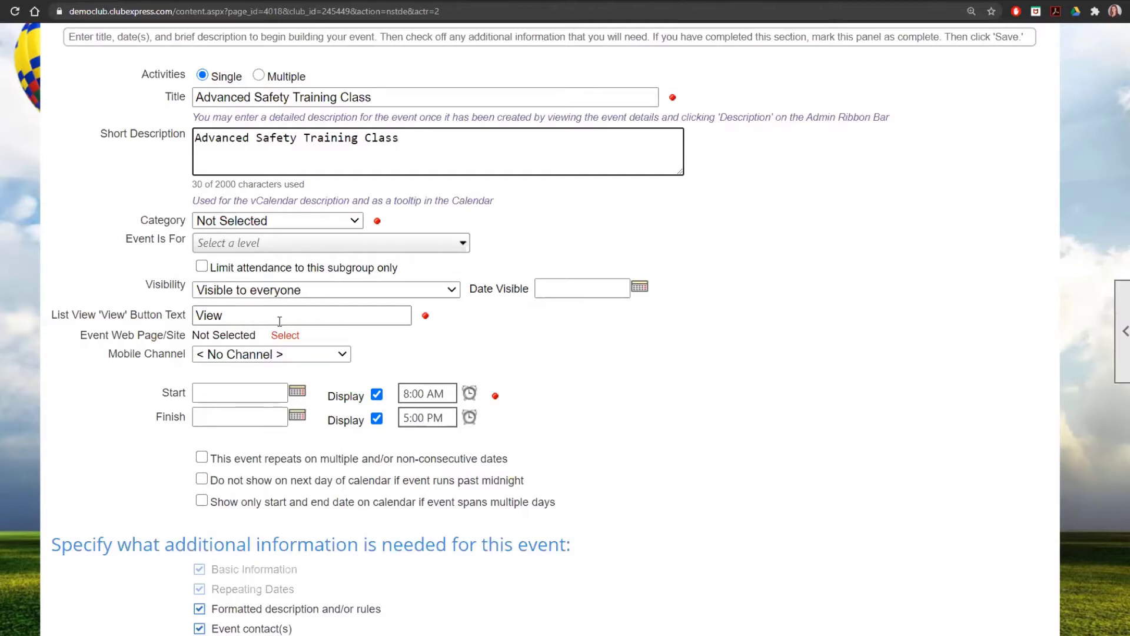
{"action": "left_click", "coordinate": [356, 223]}
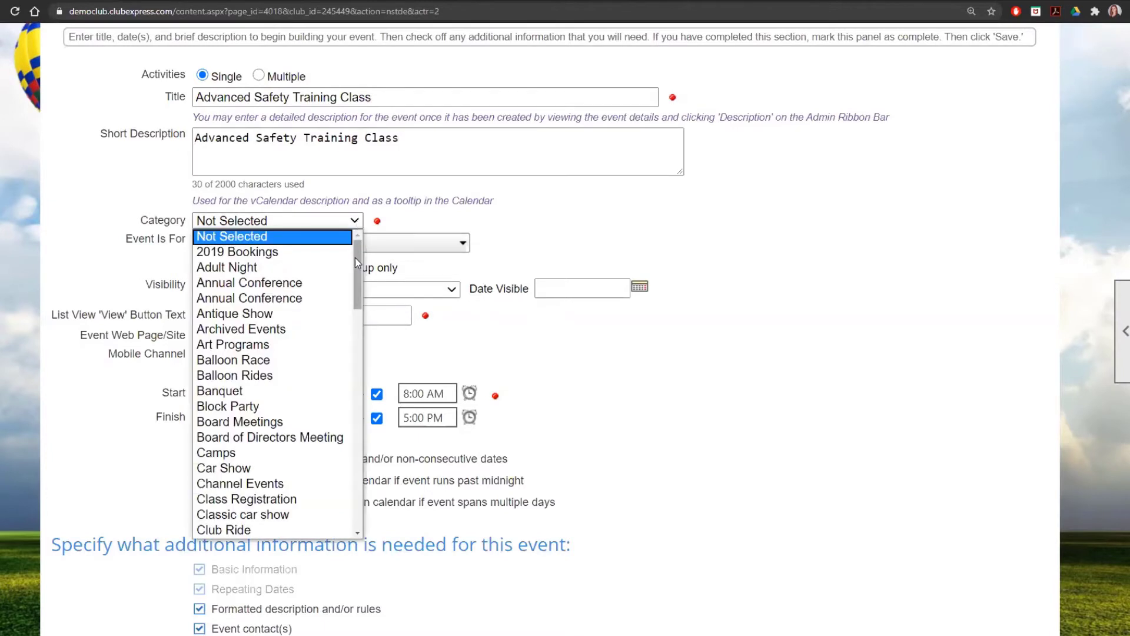
{"action": "left_click_drag", "start_coordinate": [355, 256], "coordinate": [360, 491]}
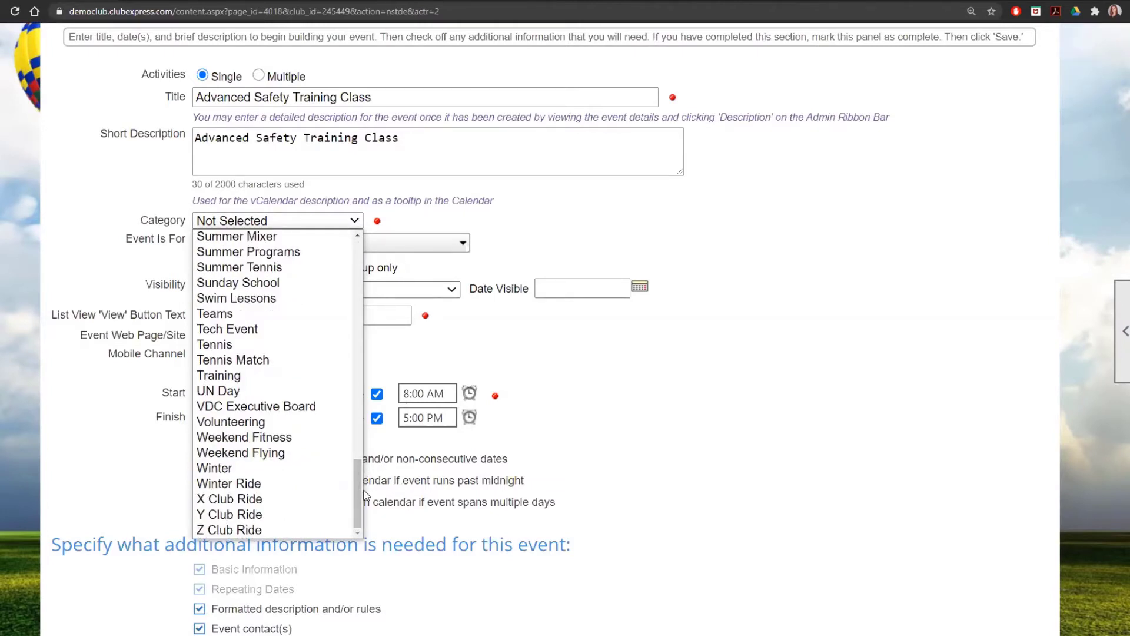
{"action": "left_click", "coordinate": [288, 376]}
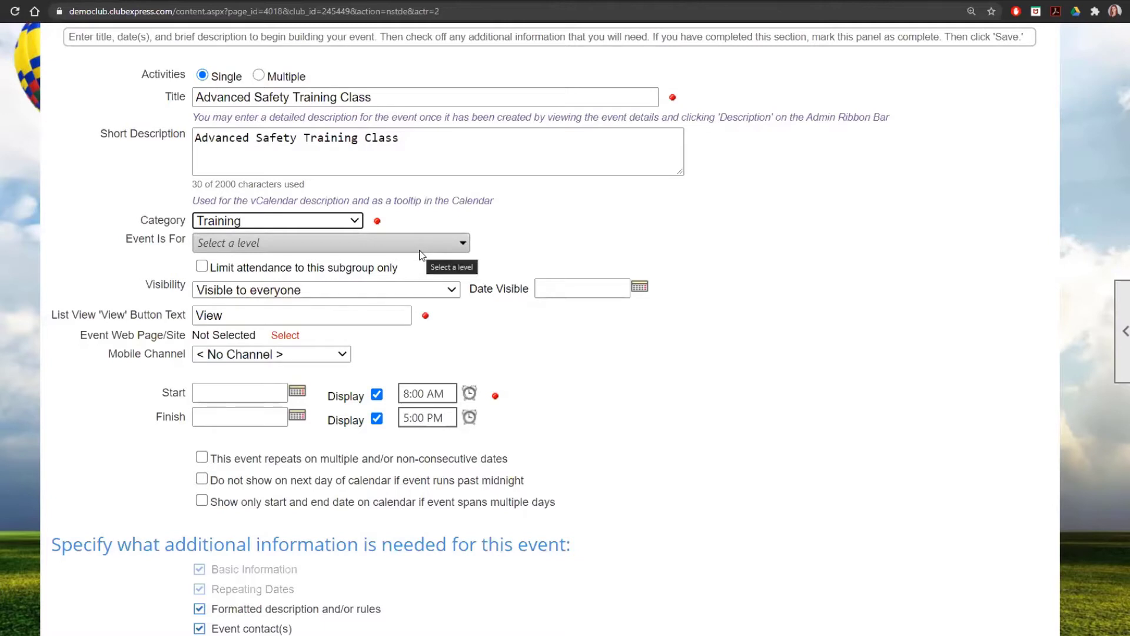
Review the club levels the event can be for and the available visibility options
{"action": "left_click", "coordinate": [441, 246]}
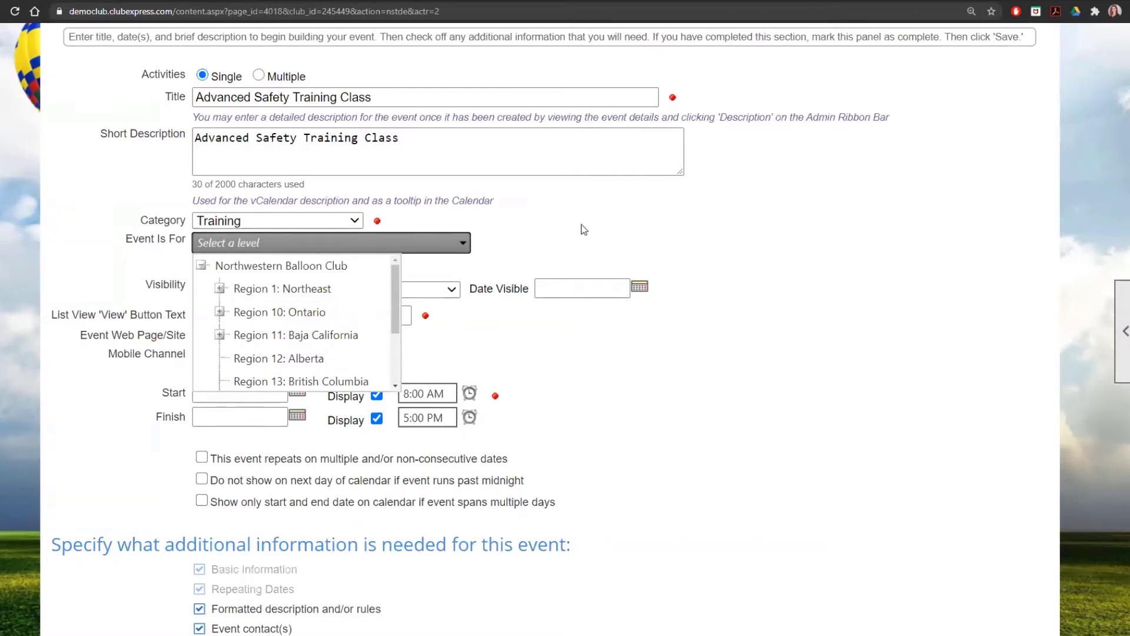
{"action": "left_click", "coordinate": [567, 241]}
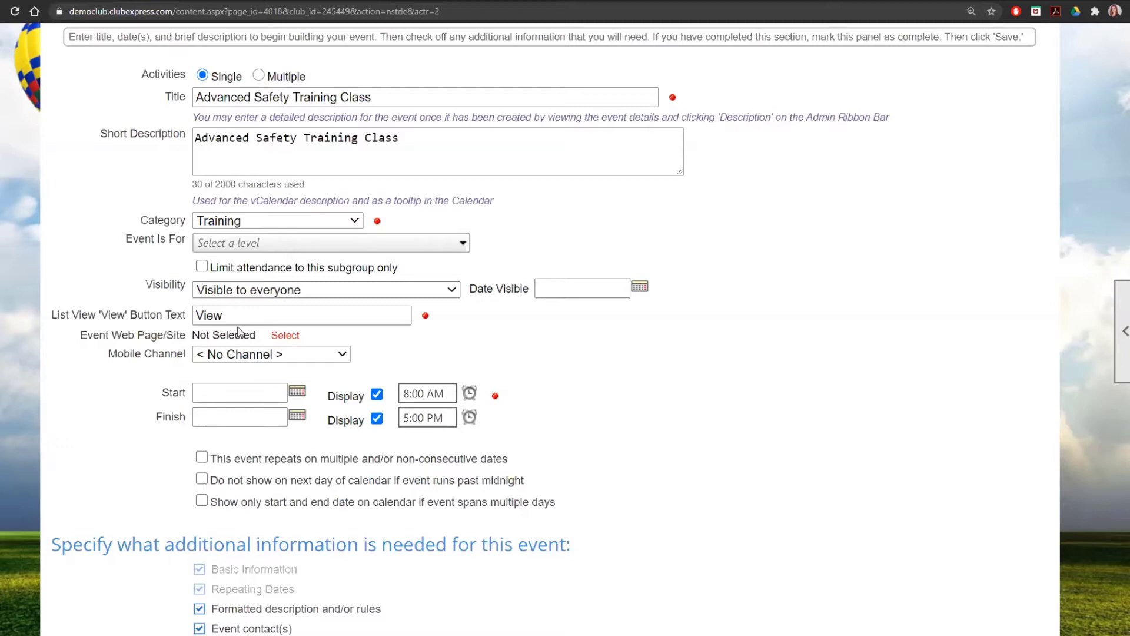
{"action": "left_click", "coordinate": [457, 299]}
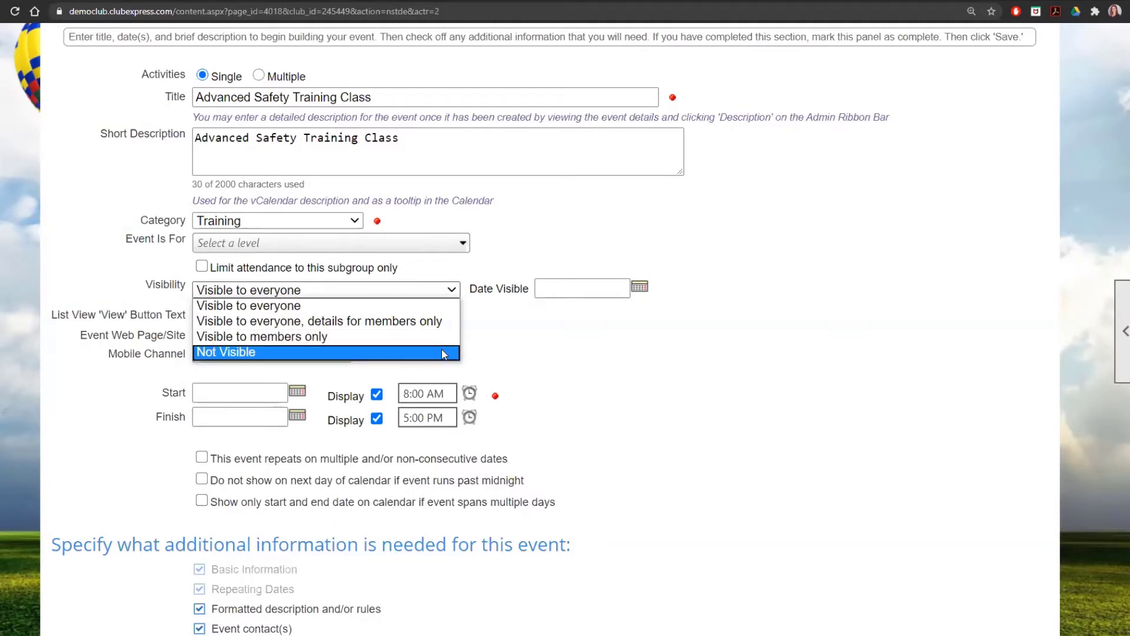
{"action": "key", "text": "Escape"}
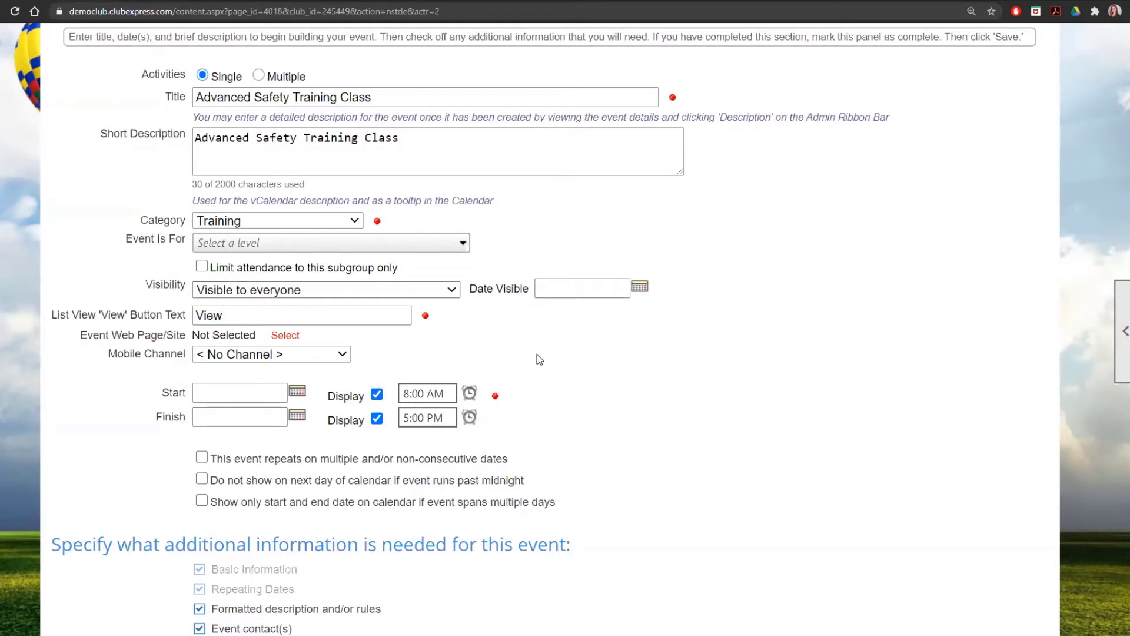
Set the event's start date to 10/08/2020
{"action": "scroll", "coordinate": [256, 405], "scroll_direction": "down", "scroll_amount": 2}
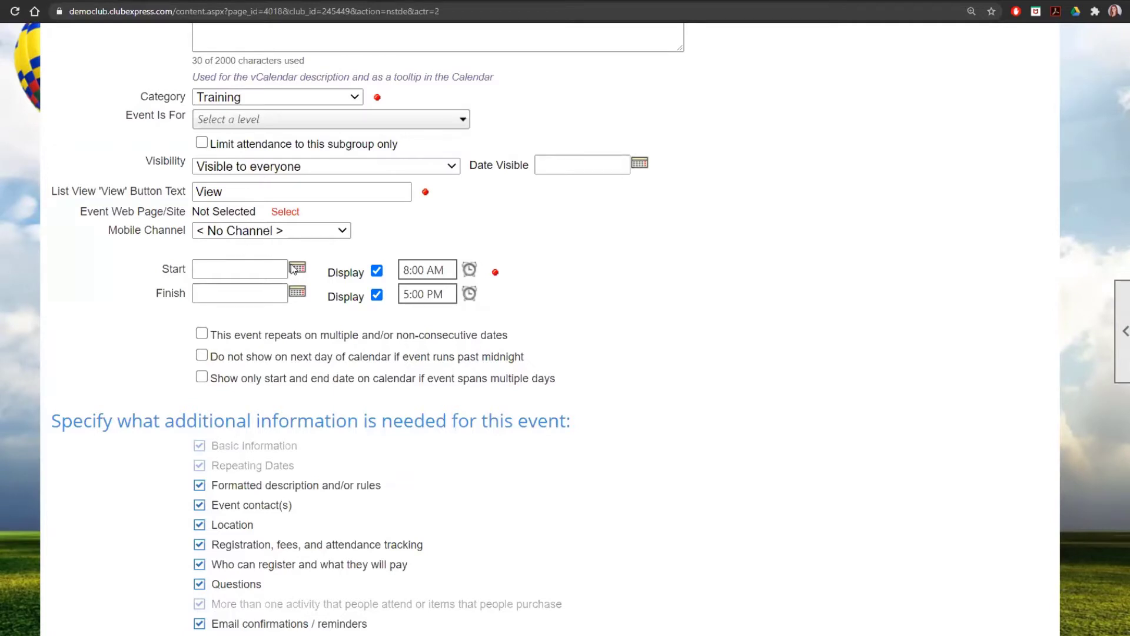
{"action": "scroll", "coordinate": [388, 353], "scroll_direction": "up", "scroll_amount": 1}
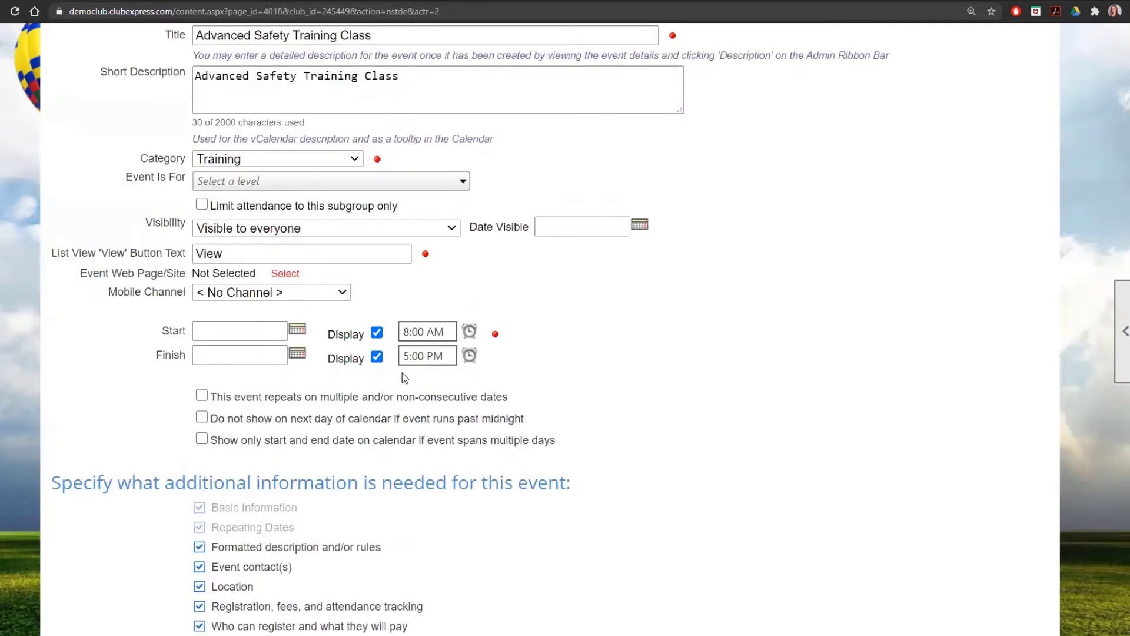
{"action": "left_click", "coordinate": [302, 330]}
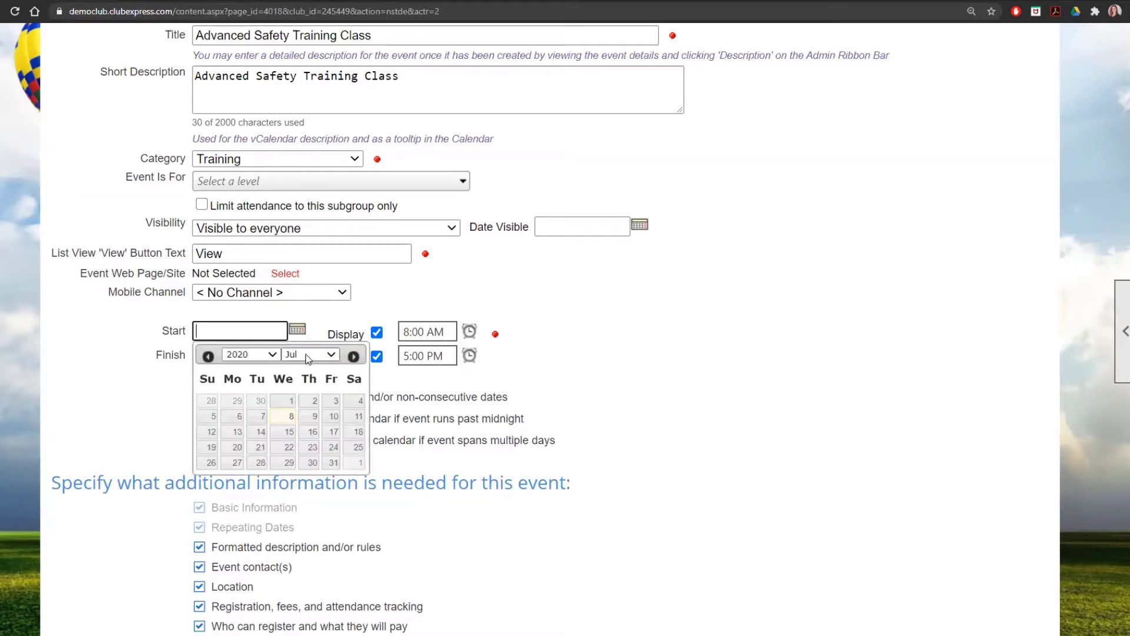
{"action": "left_click", "coordinate": [307, 355]}
{"action": "left_click", "coordinate": [307, 468]}
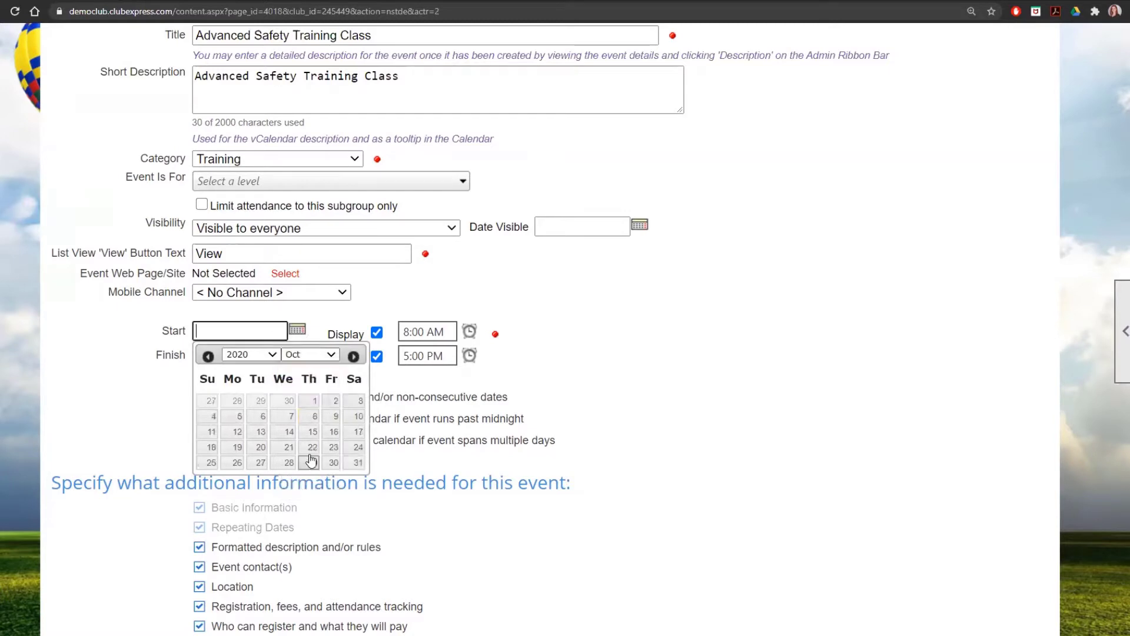
{"action": "left_click", "coordinate": [314, 416]}
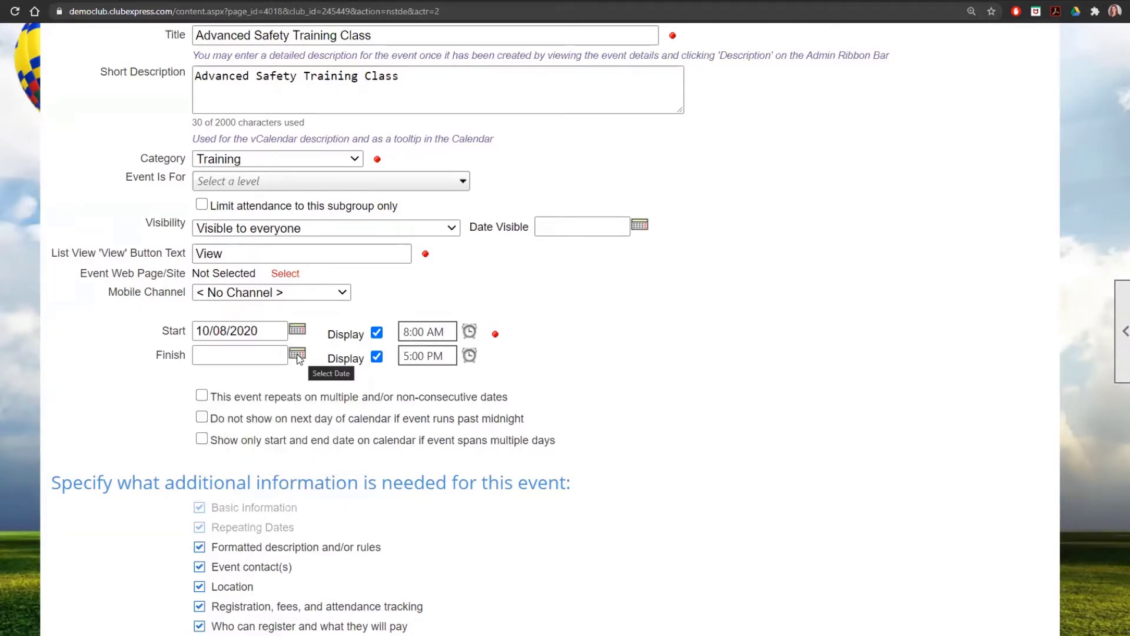
Set the event's finish date to 10/08/2020
{"action": "left_click", "coordinate": [297, 354]}
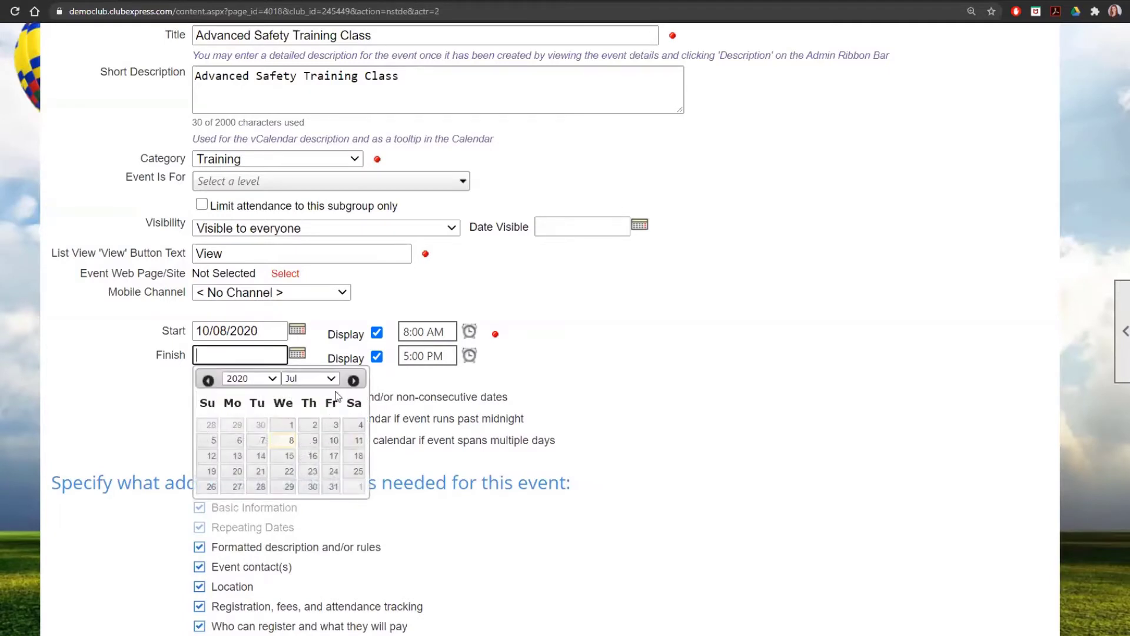
{"action": "left_click", "coordinate": [354, 381]}
{"action": "left_click", "coordinate": [354, 380]}
{"action": "left_click", "coordinate": [353, 380]}
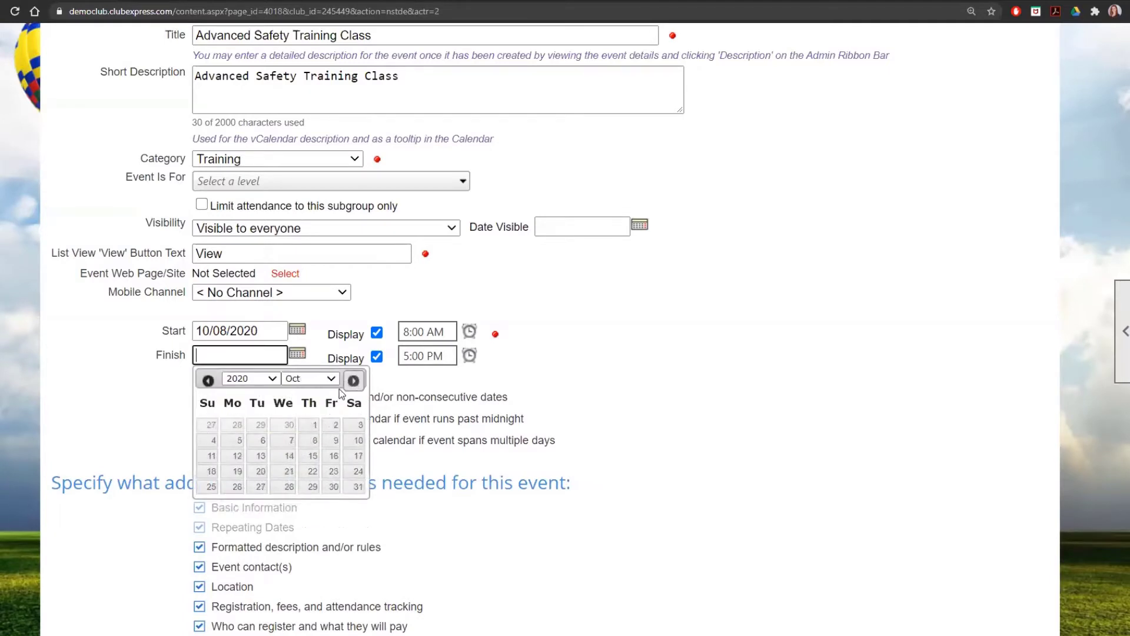
{"action": "left_click", "coordinate": [314, 439]}
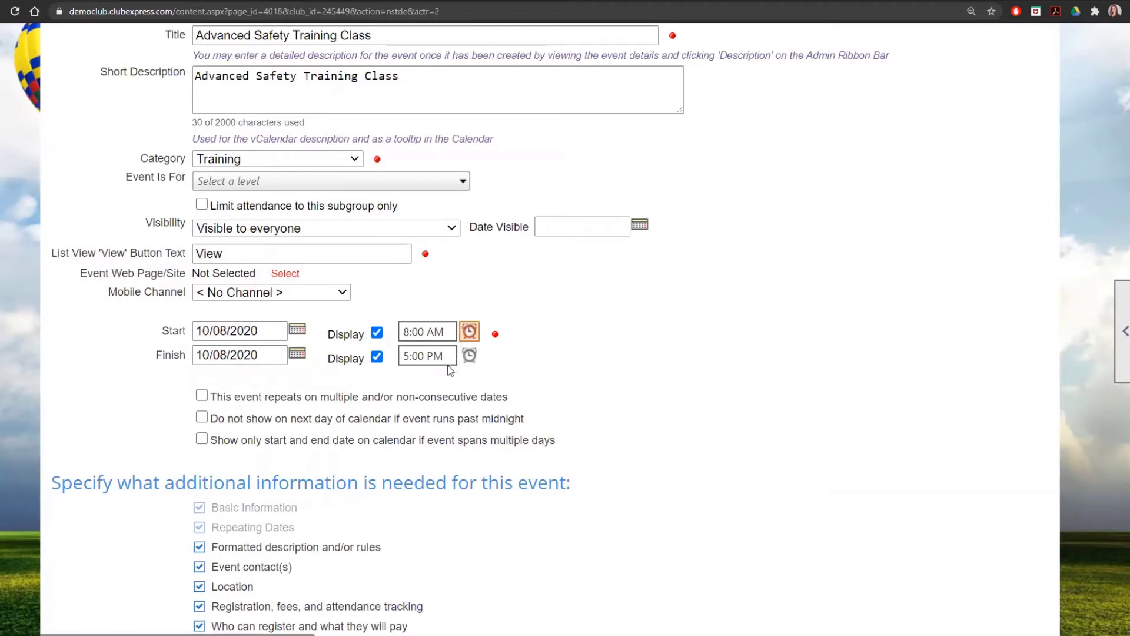
Set the event's start time to 6:00 PM and its finish time to 9:00 PM
{"action": "left_click", "coordinate": [469, 331]}
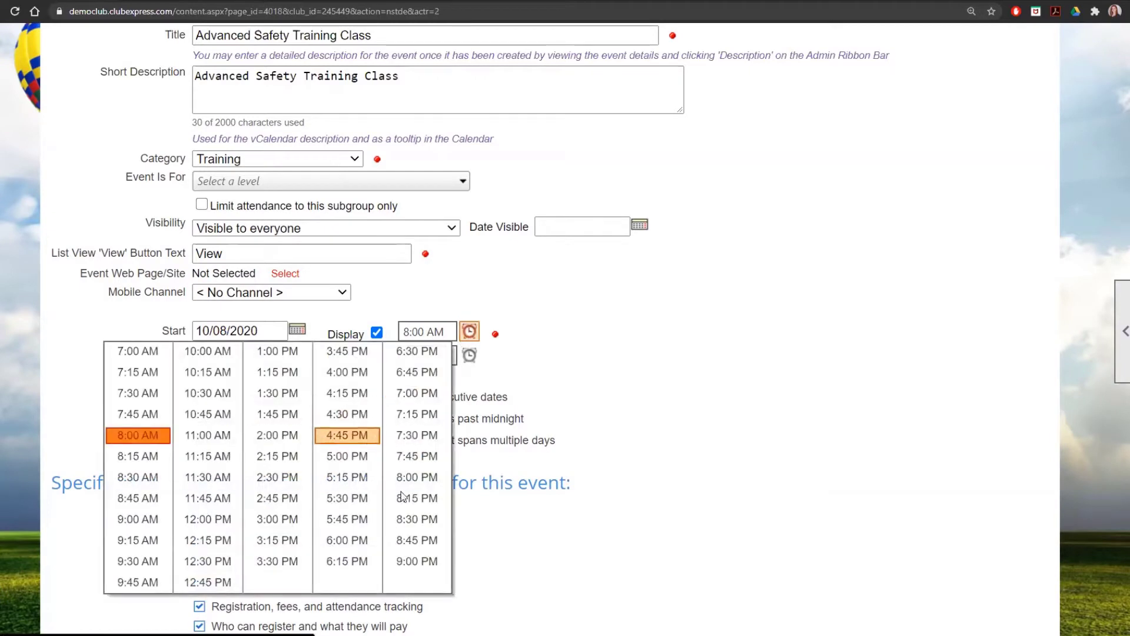
{"action": "left_click", "coordinate": [363, 541]}
{"action": "left_click", "coordinate": [469, 356]}
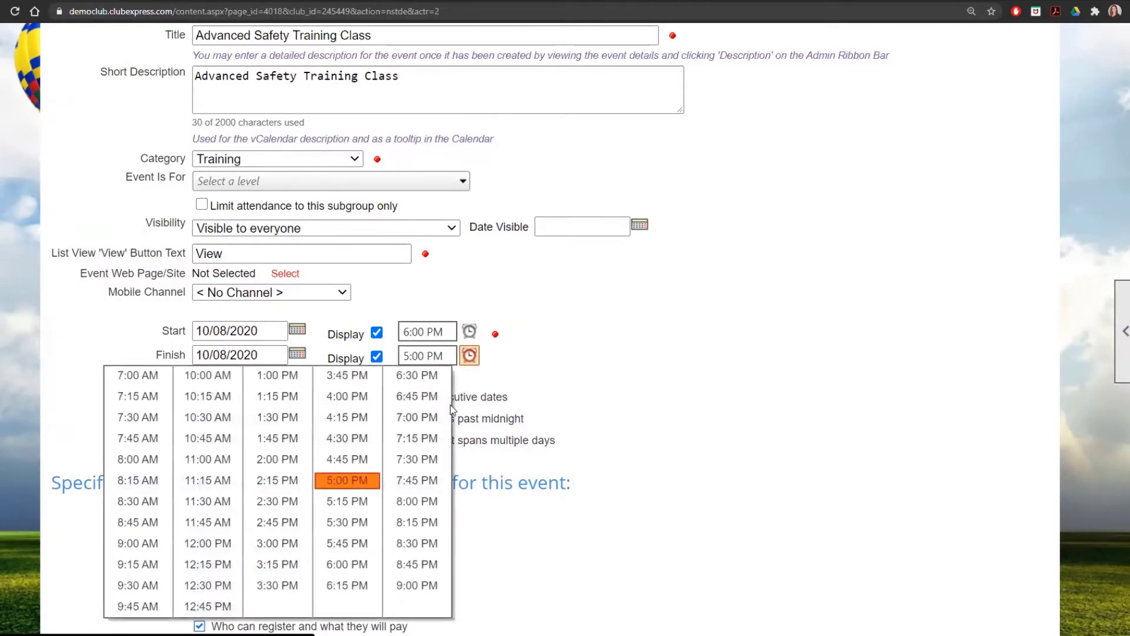
{"action": "left_click", "coordinate": [417, 585]}
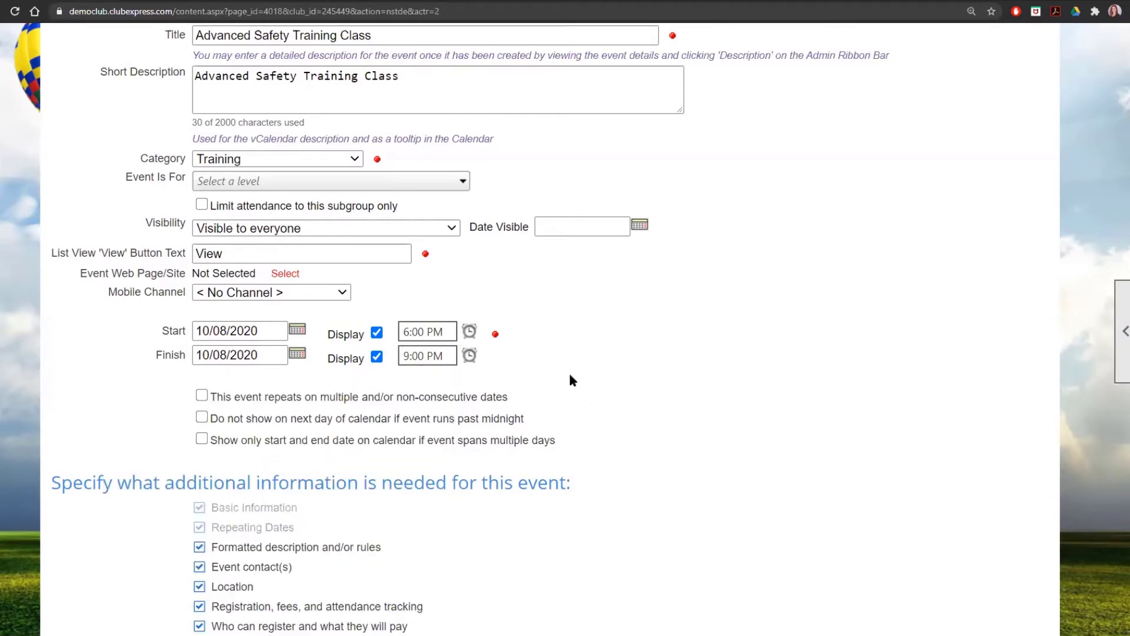
Make the event repeat on multiple and/or non-consecutive dates, then mark the basic information complete and save it
{"action": "scroll", "coordinate": [568, 378], "scroll_direction": "down", "scroll_amount": 2}
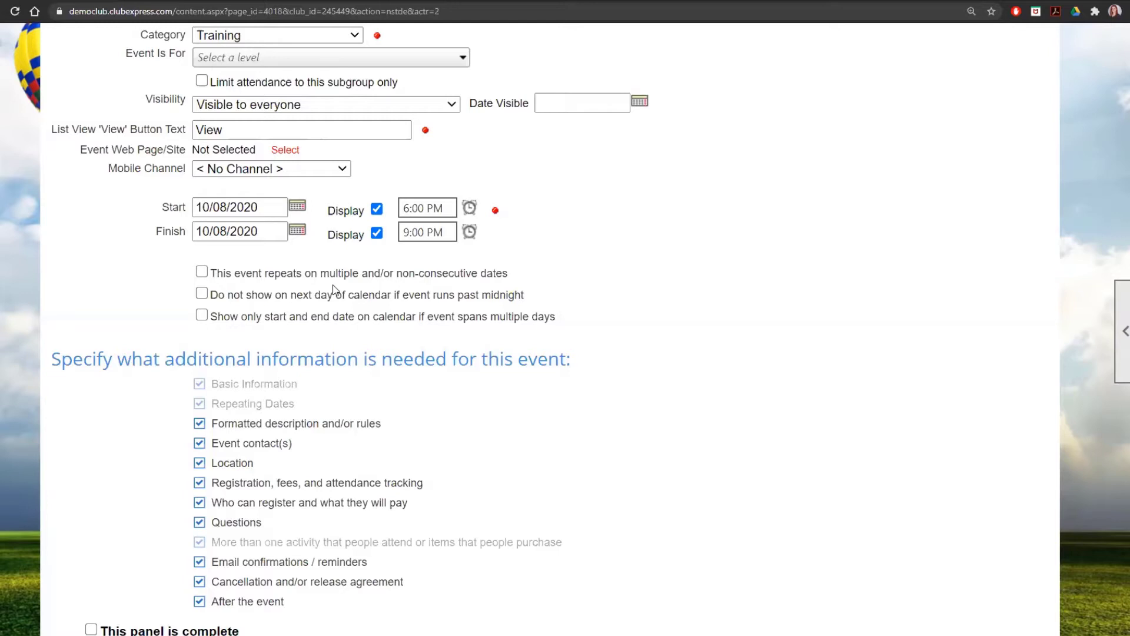
{"action": "left_click", "coordinate": [294, 274]}
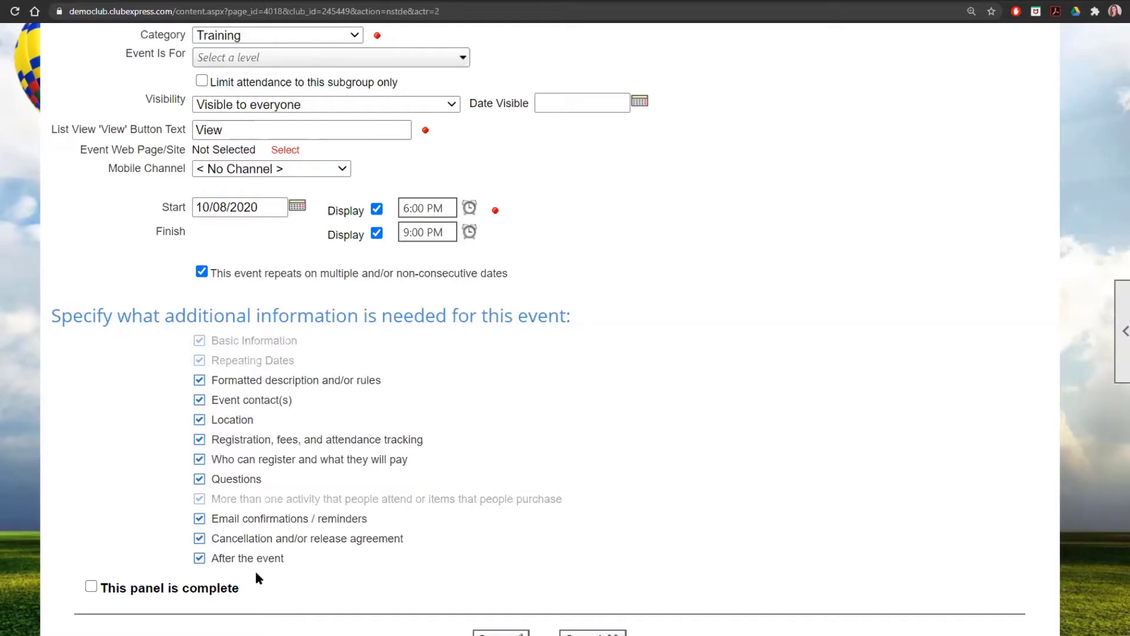
{"action": "left_click", "coordinate": [217, 590]}
{"action": "scroll", "coordinate": [811, 545], "scroll_direction": "down", "scroll_amount": 1}
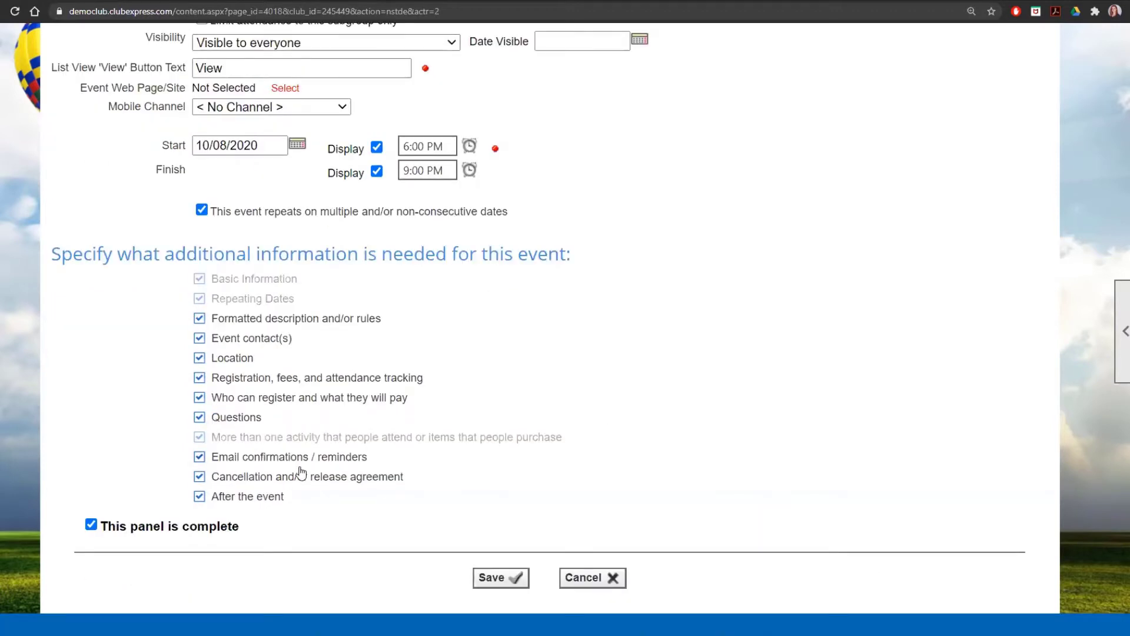
{"action": "left_click", "coordinate": [495, 577]}
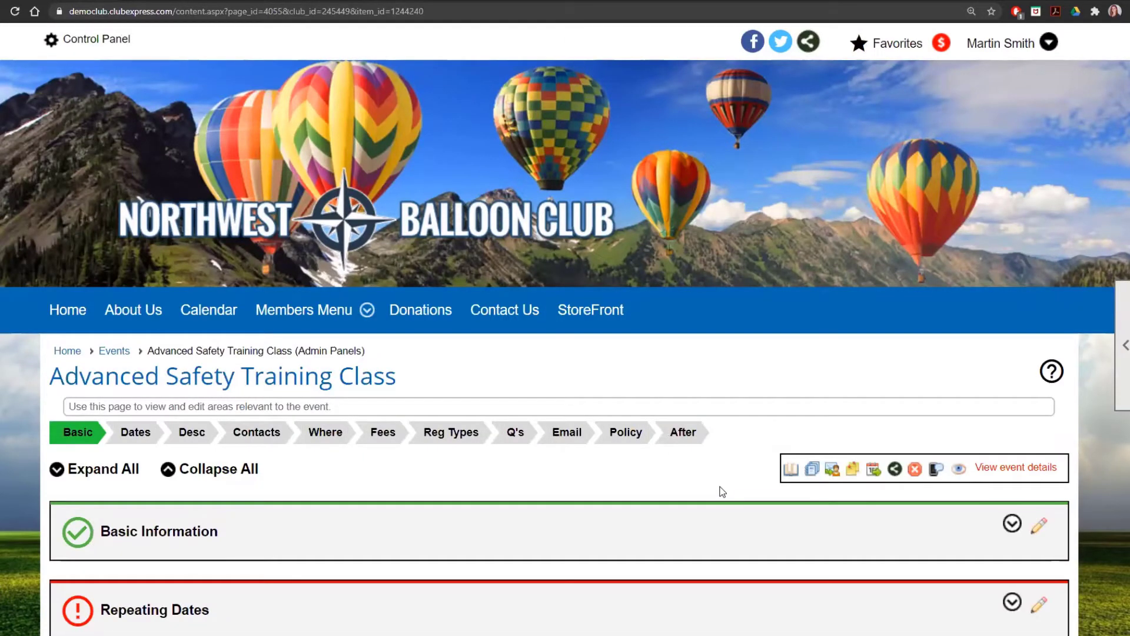
Open the Repeating Dates section of the Advanced Safety Training Class event for editing
{"action": "scroll", "coordinate": [761, 454], "scroll_direction": "down", "scroll_amount": 8}
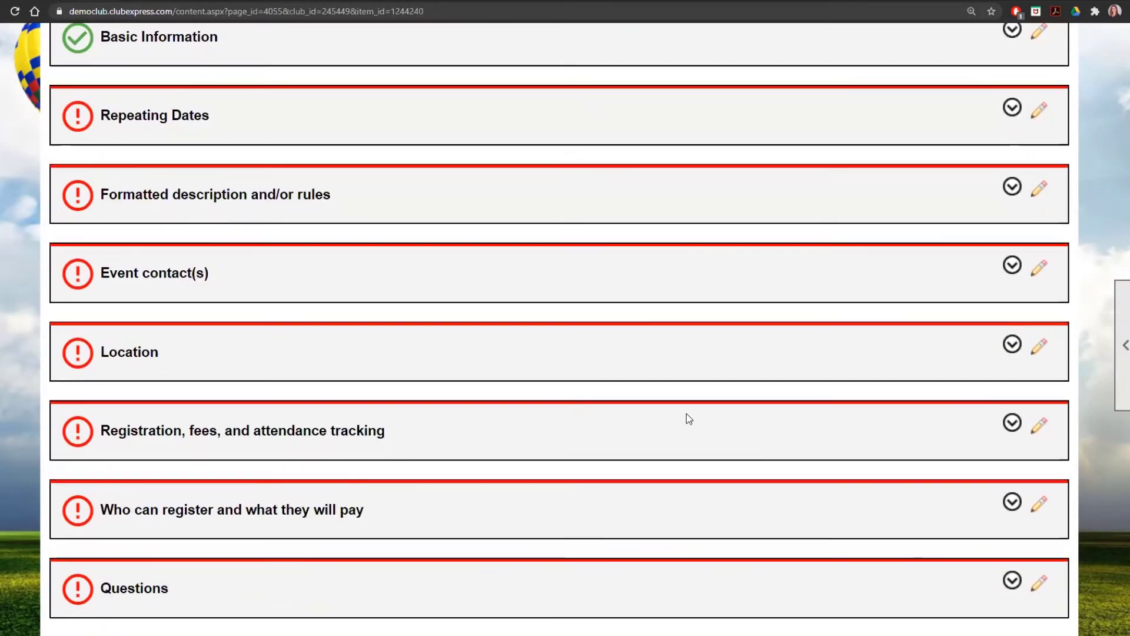
{"action": "scroll", "coordinate": [689, 418], "scroll_direction": "down", "scroll_amount": 1}
{"action": "scroll", "coordinate": [462, 585], "scroll_direction": "down", "scroll_amount": 3}
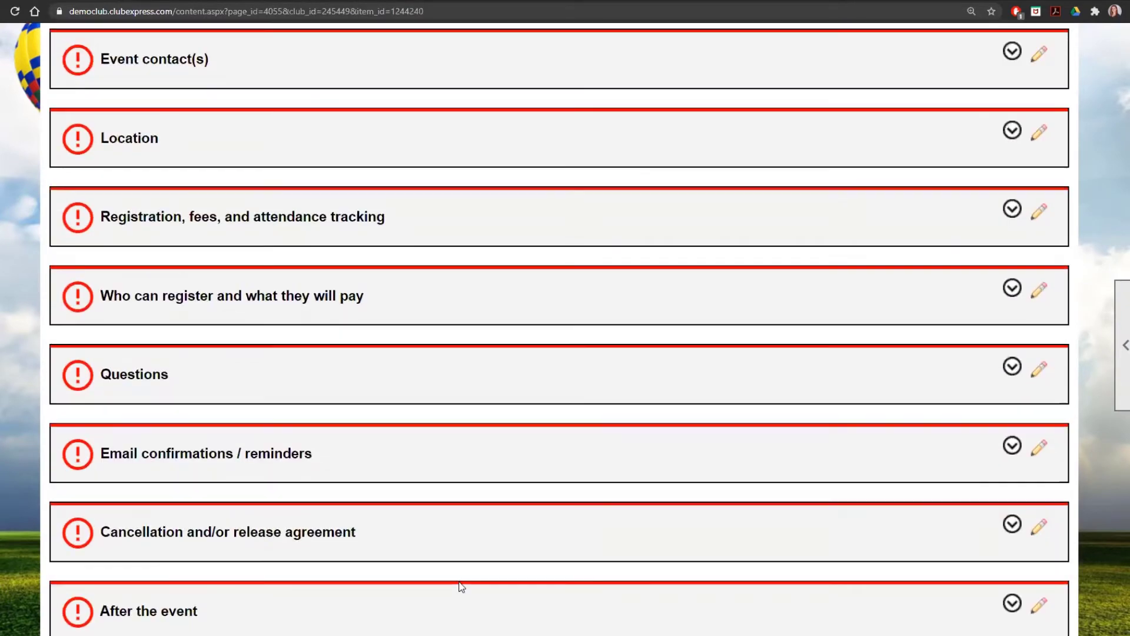
{"action": "scroll", "coordinate": [461, 585], "scroll_direction": "up", "scroll_amount": 7}
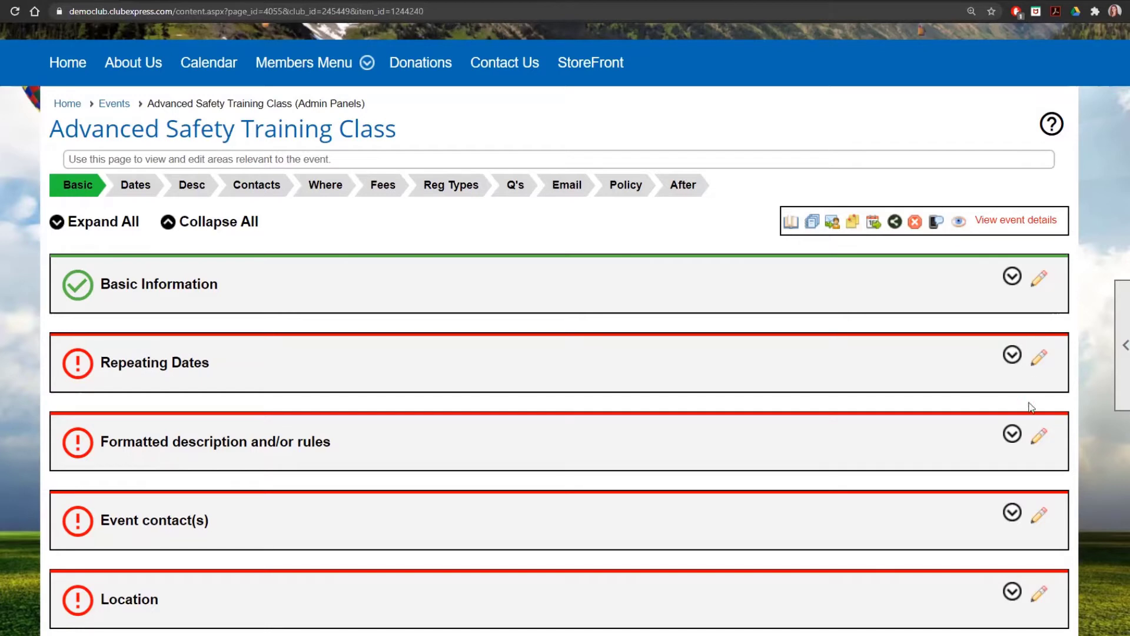
{"action": "left_click", "coordinate": [126, 197]}
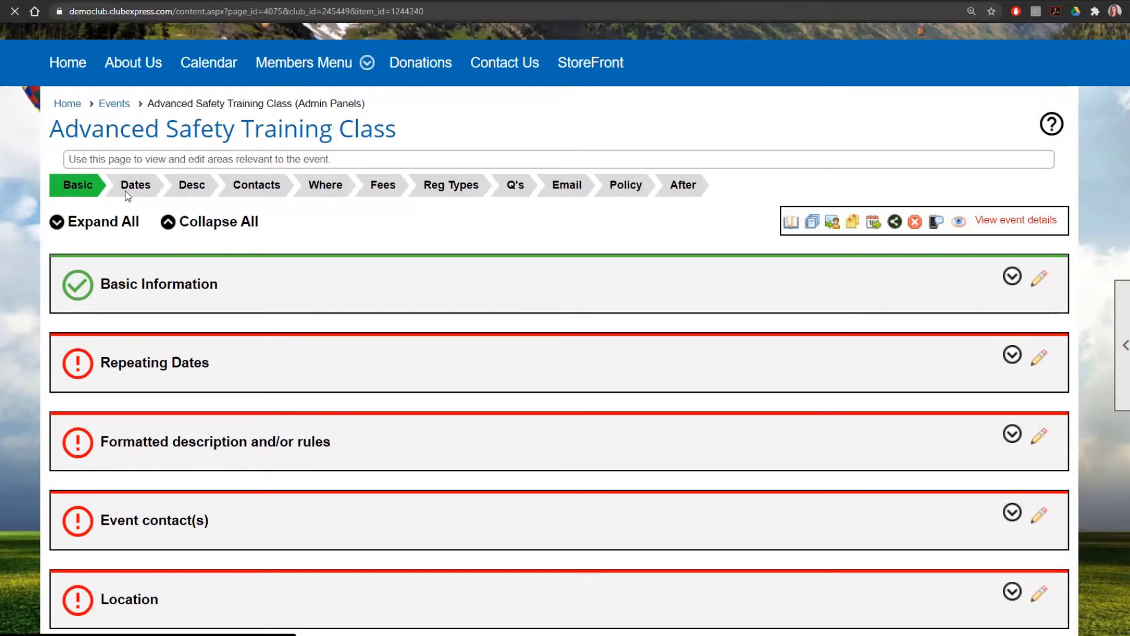
{"action": "scroll", "coordinate": [654, 415], "scroll_direction": "down", "scroll_amount": 2}
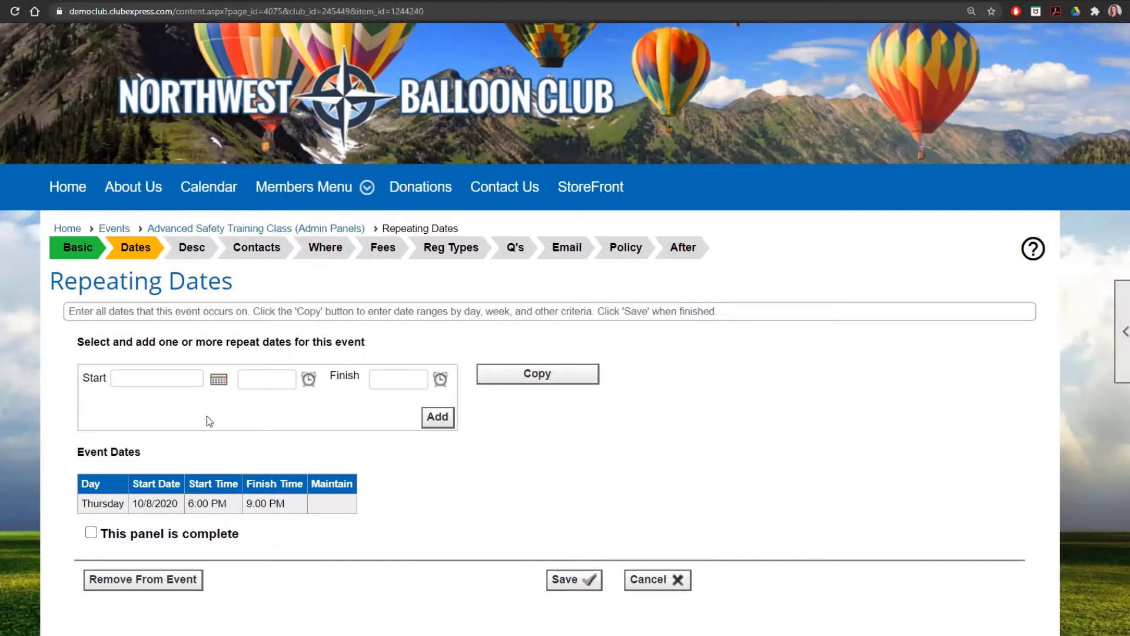
Fill in a single repeat date of 10/15/2020 from 6:00 PM to 9:00 PM
{"action": "left_click", "coordinate": [218, 381]}
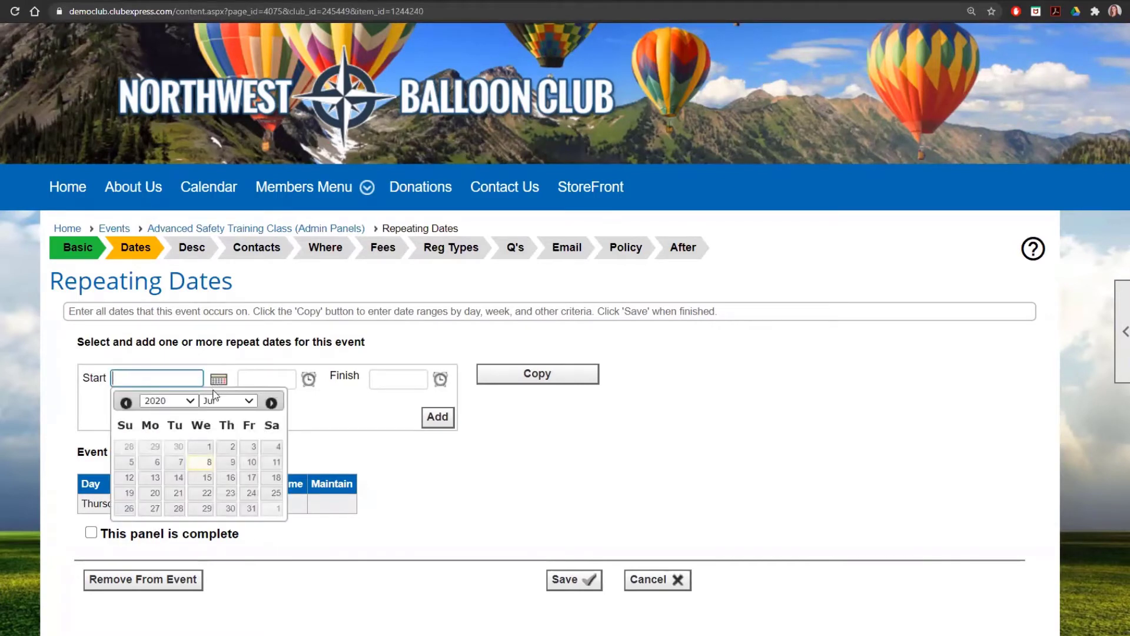
{"action": "left_click", "coordinate": [271, 402]}
{"action": "left_click", "coordinate": [271, 402]}
{"action": "left_click", "coordinate": [271, 402]}
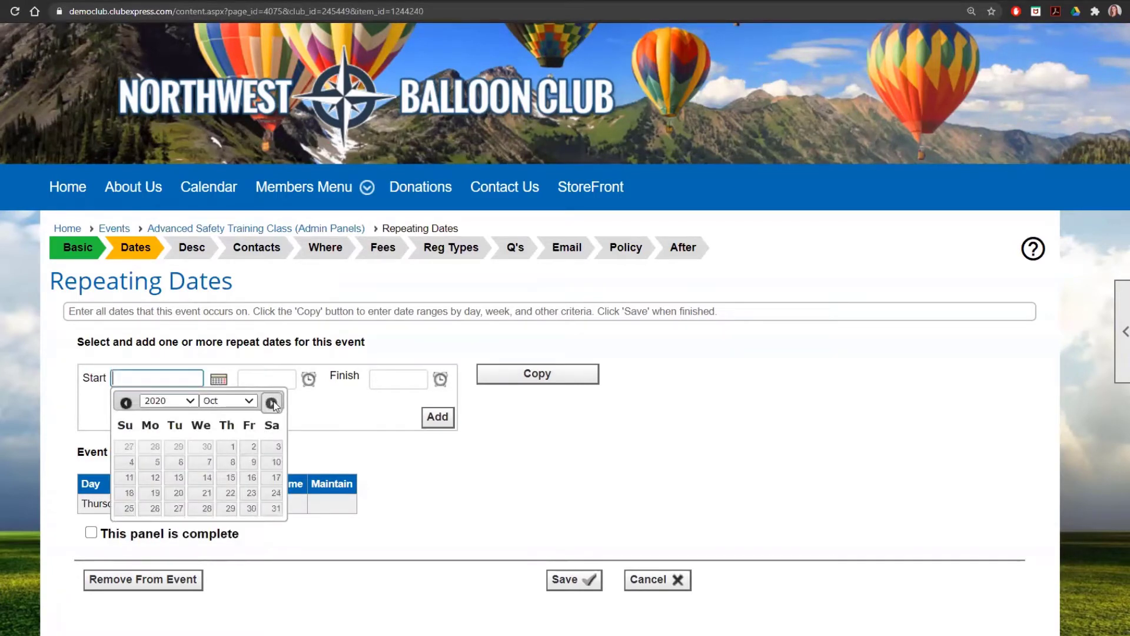
{"action": "left_click", "coordinate": [229, 479]}
{"action": "left_click", "coordinate": [310, 382]}
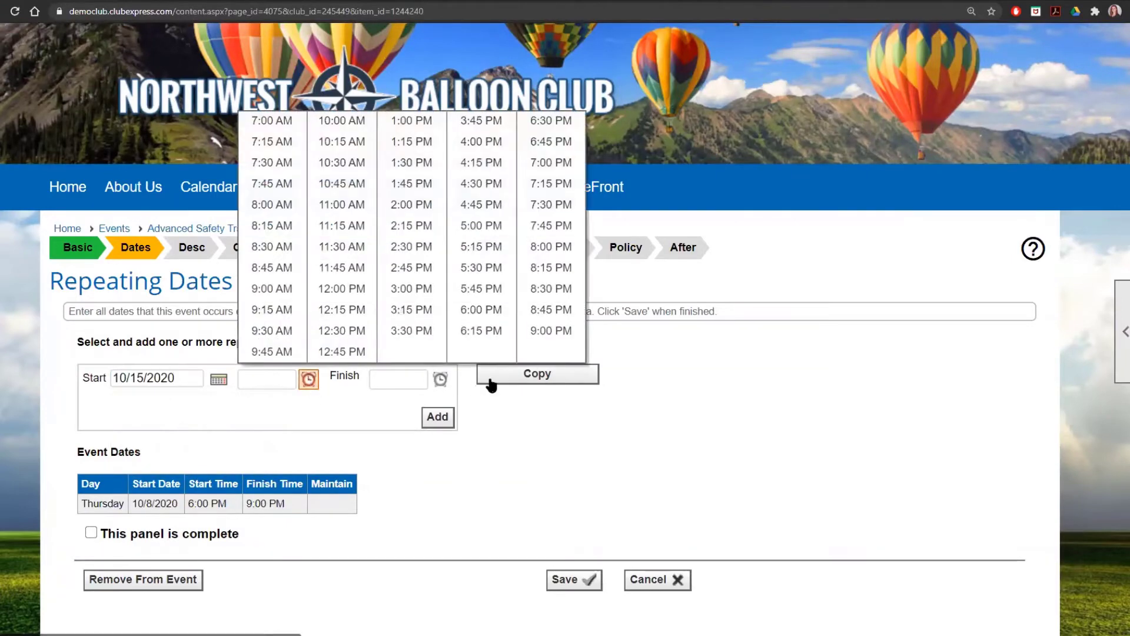
{"action": "left_click", "coordinate": [485, 381]}
{"action": "left_click", "coordinate": [440, 378]}
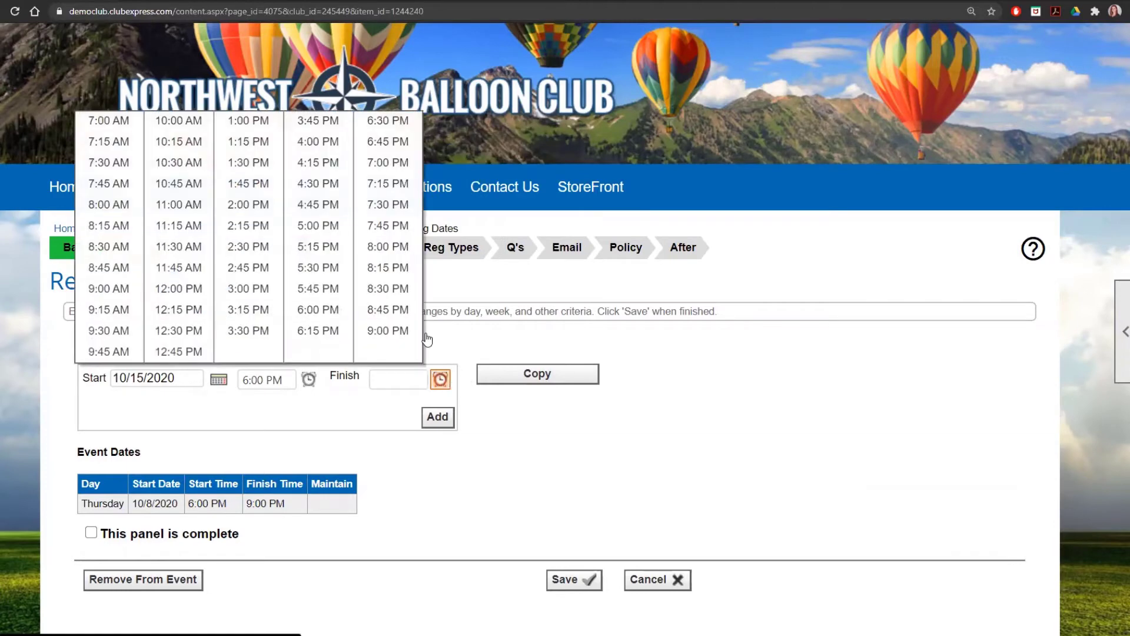
{"action": "left_click", "coordinate": [385, 328]}
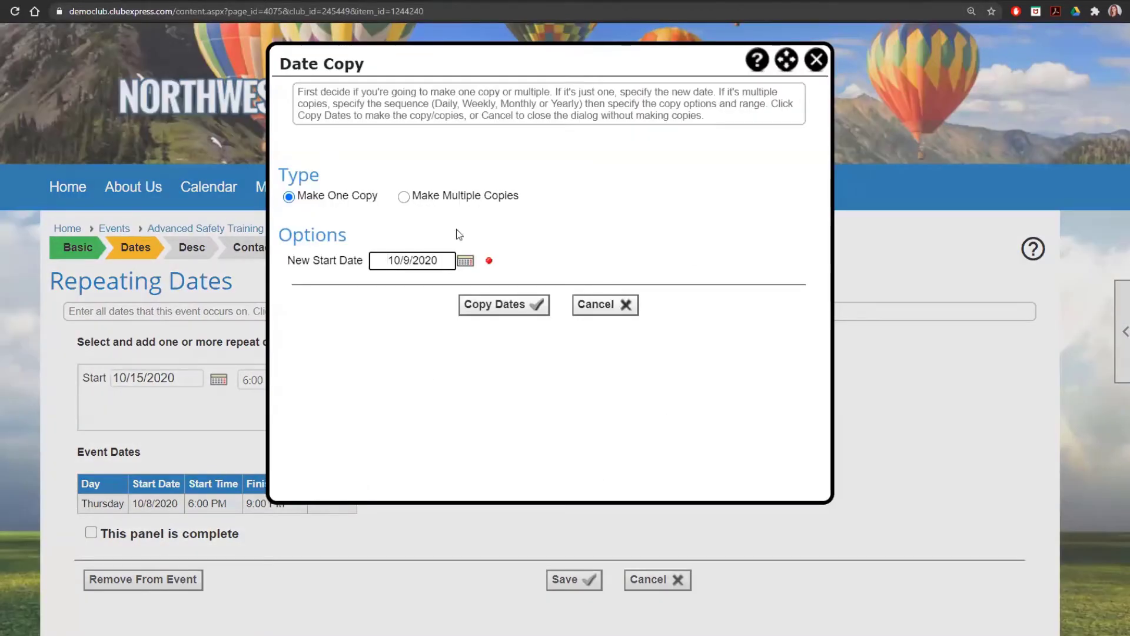
Make multiple weekly copies of the event date, starting 10/15/2020, every 1 week on Thursday, ending after 8 occurrences
{"action": "left_click", "coordinate": [440, 199]}
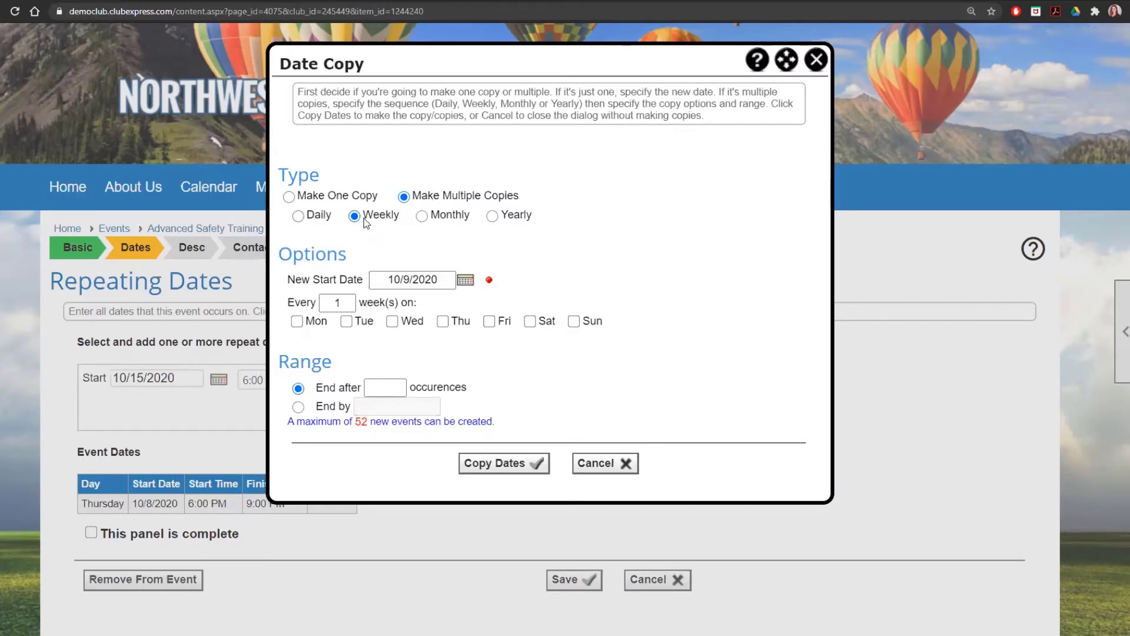
{"action": "left_click", "coordinate": [465, 281]}
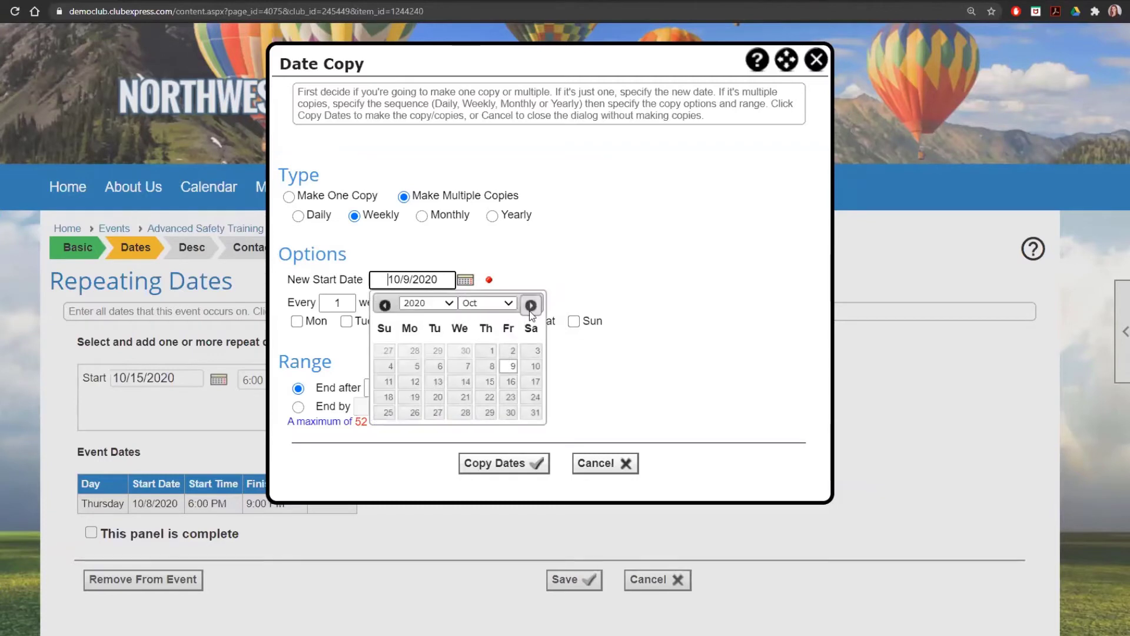
{"action": "left_click", "coordinate": [491, 381]}
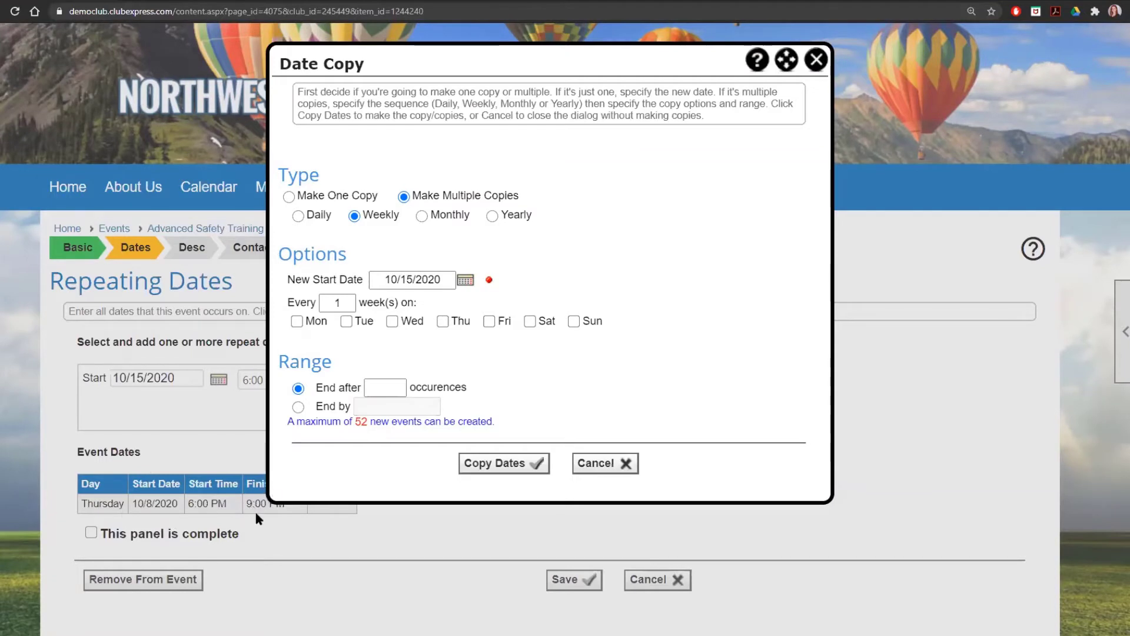
{"action": "left_click", "coordinate": [443, 321]}
{"action": "left_click", "coordinate": [403, 389]}
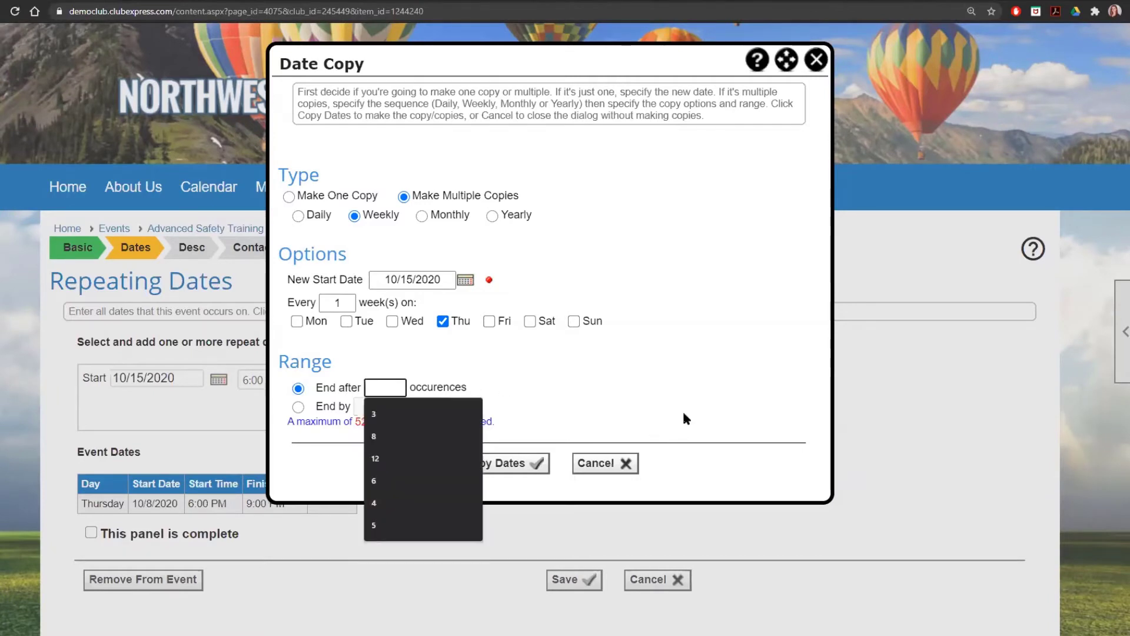
{"action": "type", "text": "8"}
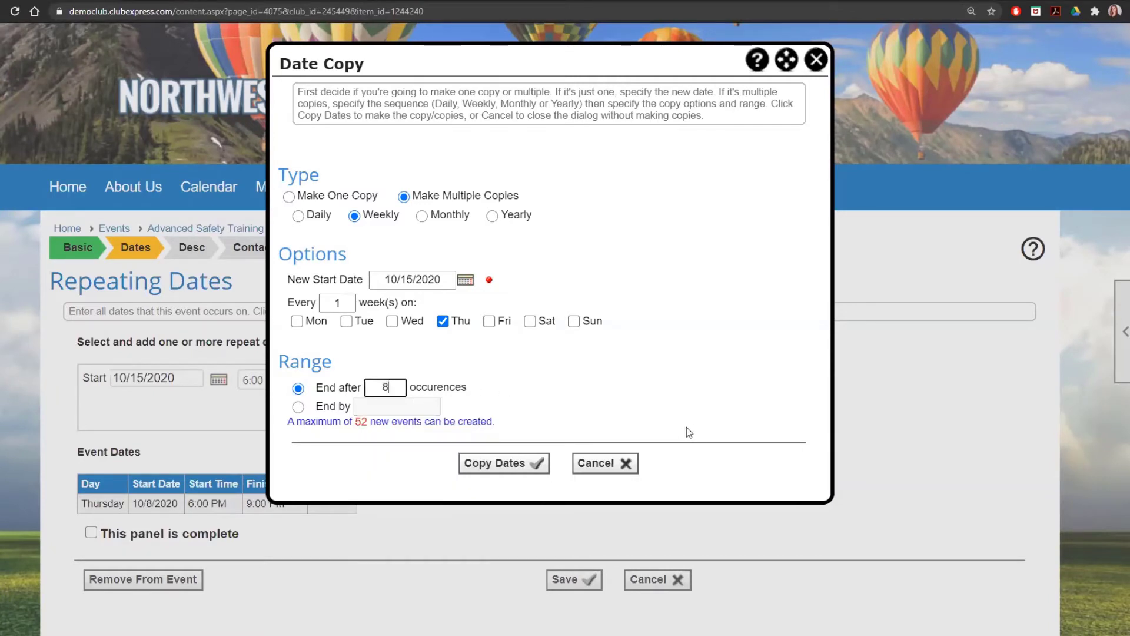
{"action": "left_click", "coordinate": [513, 464]}
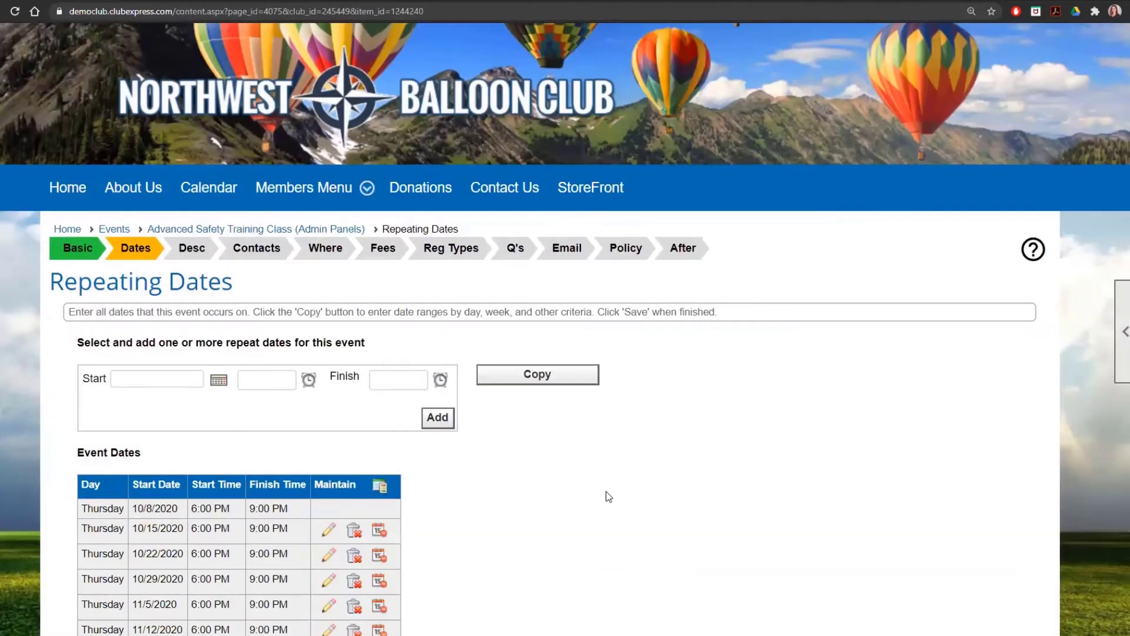
Delete the 12/3/2020 occurrence from the event dates
{"action": "scroll", "coordinate": [608, 496], "scroll_direction": "down", "scroll_amount": 2}
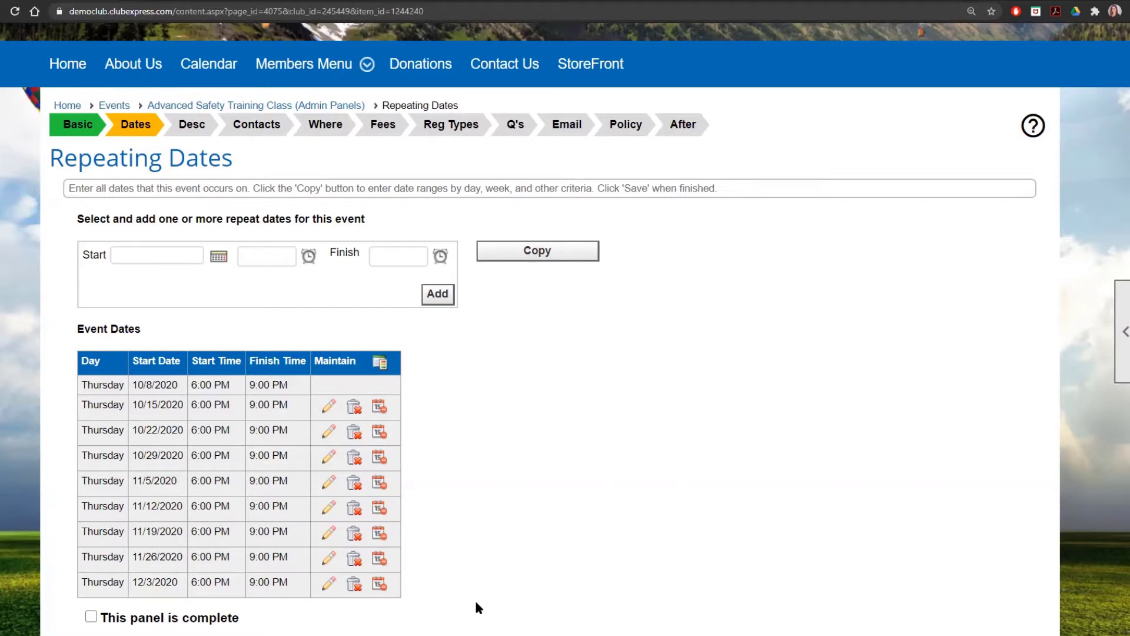
{"action": "scroll", "coordinate": [505, 539], "scroll_direction": "down", "scroll_amount": 1}
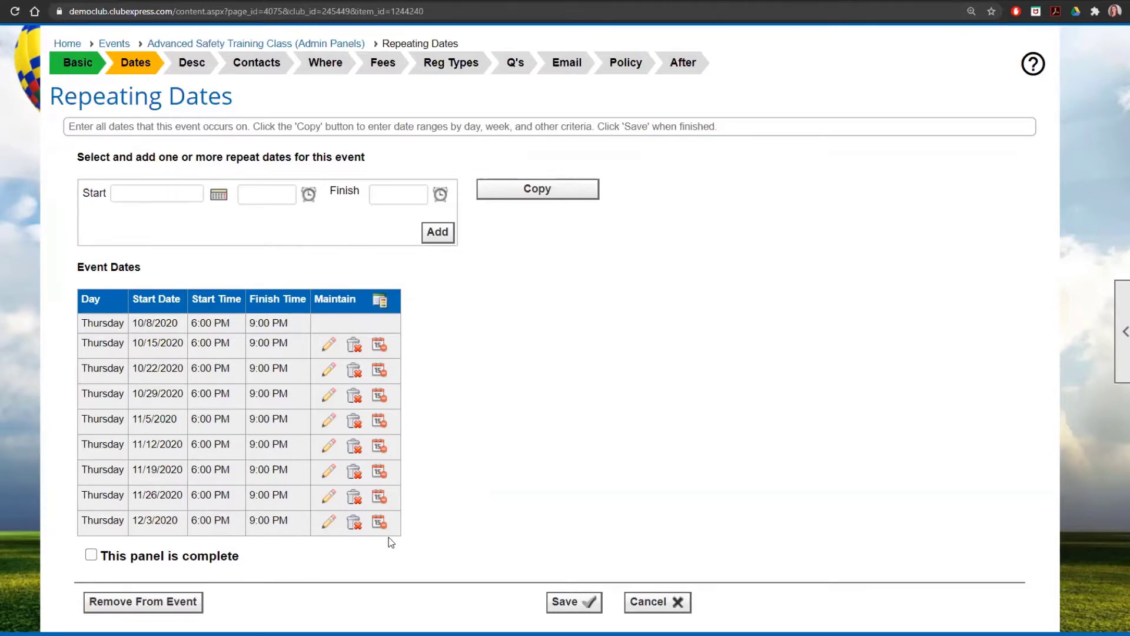
{"action": "left_click", "coordinate": [355, 524]}
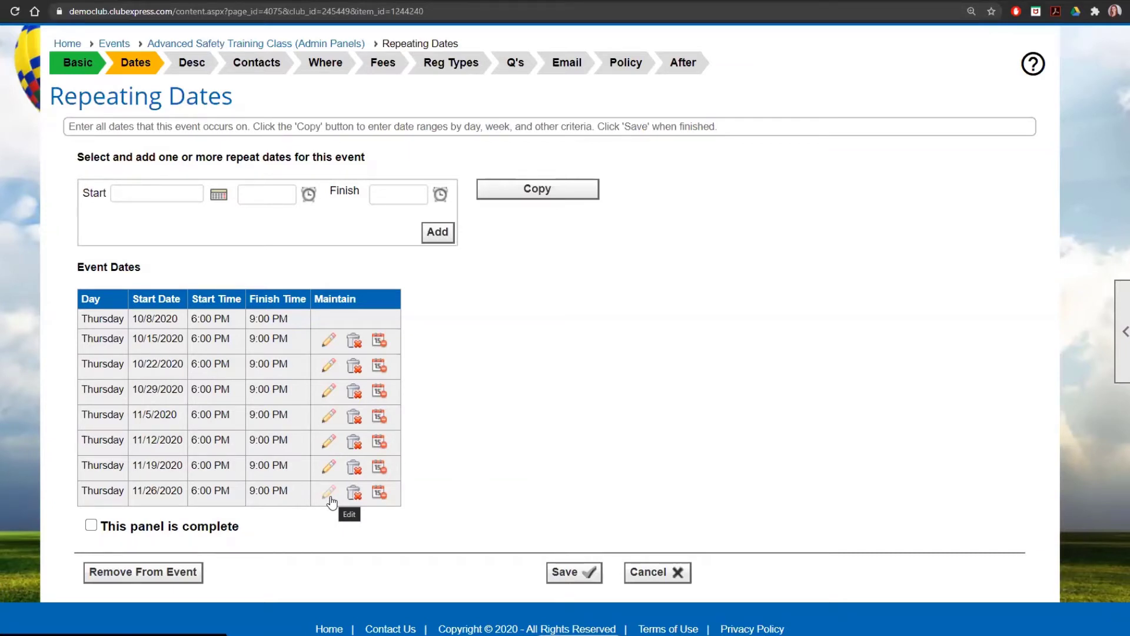
Move the 11/26/2020 occurrence to 11/24/2020 and set its finish time to 8:00 PM
{"action": "left_click", "coordinate": [330, 497]}
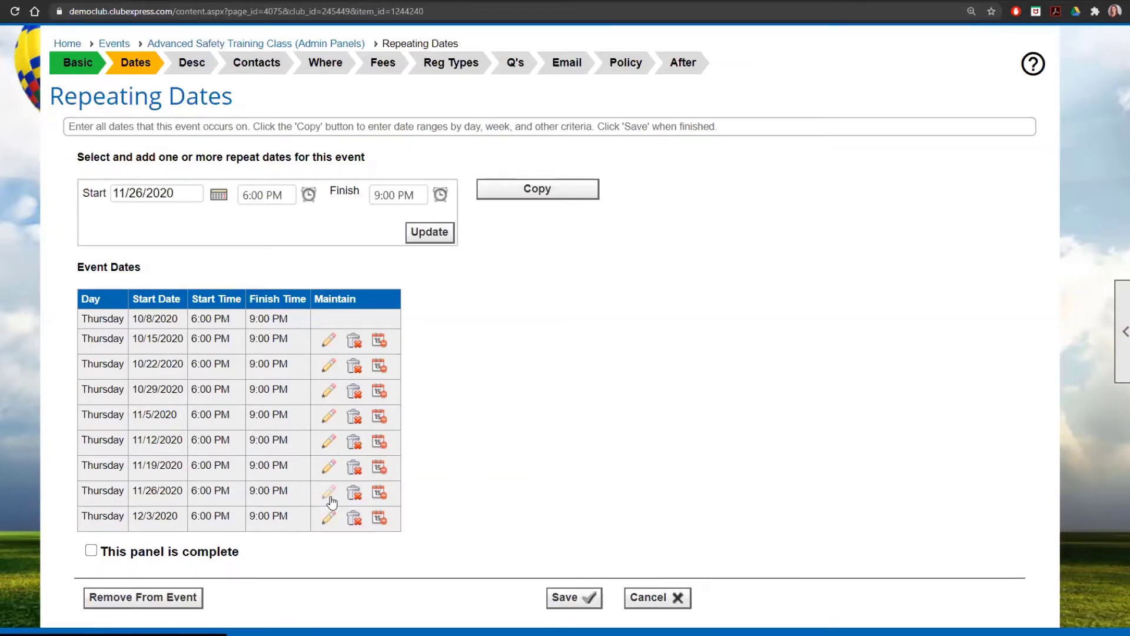
{"action": "left_click", "coordinate": [219, 199]}
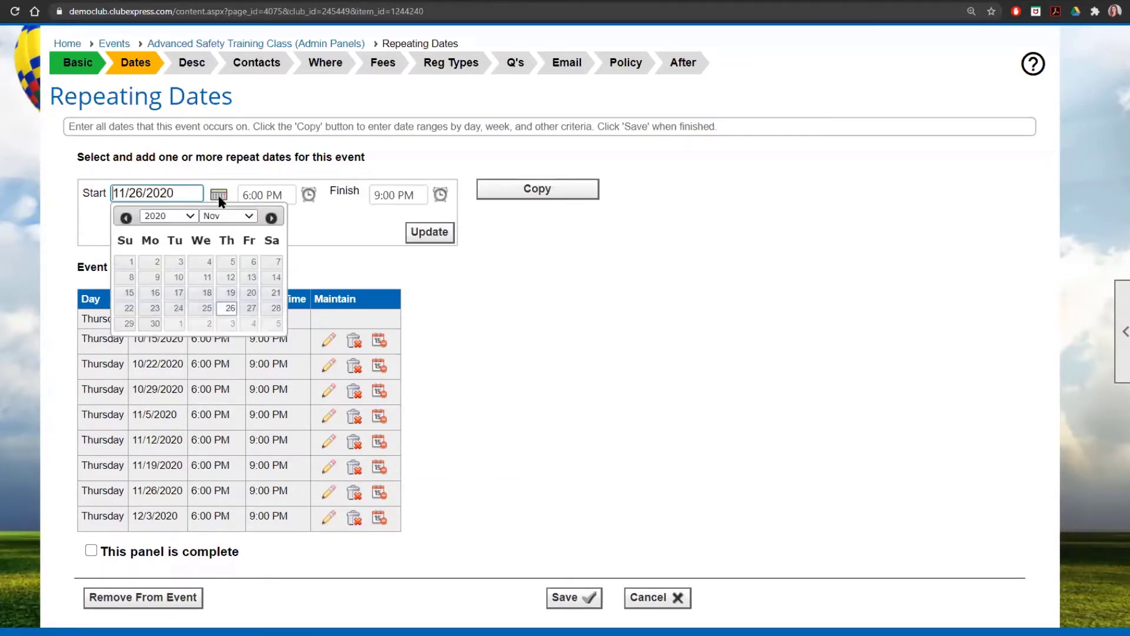
{"action": "left_click", "coordinate": [179, 308]}
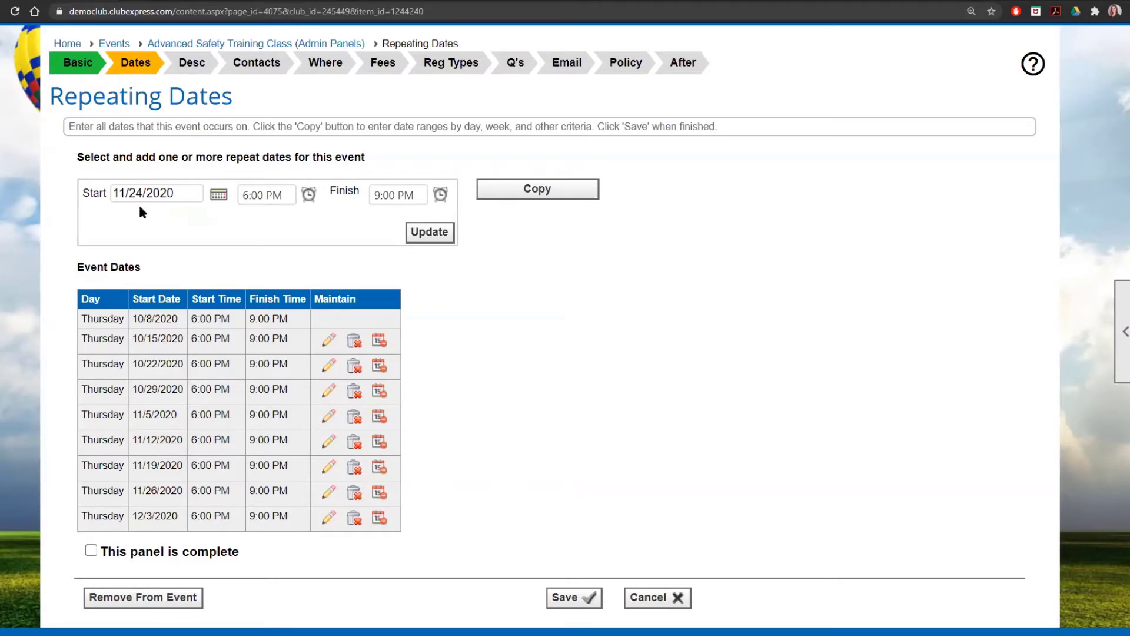
{"action": "left_click", "coordinate": [440, 195]}
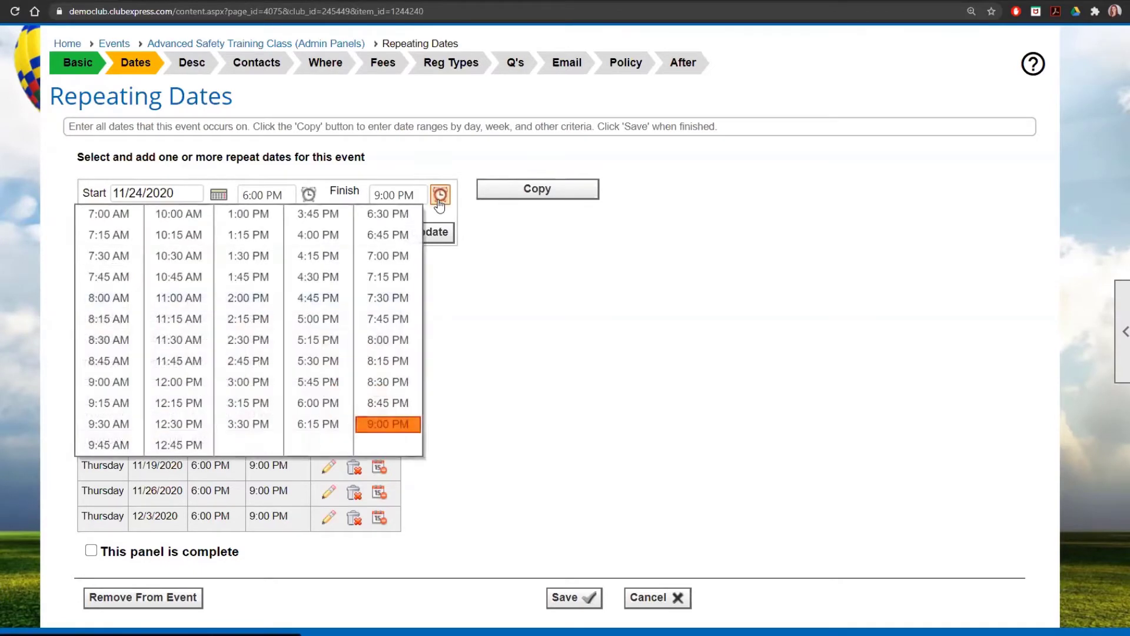
{"action": "left_click", "coordinate": [397, 341]}
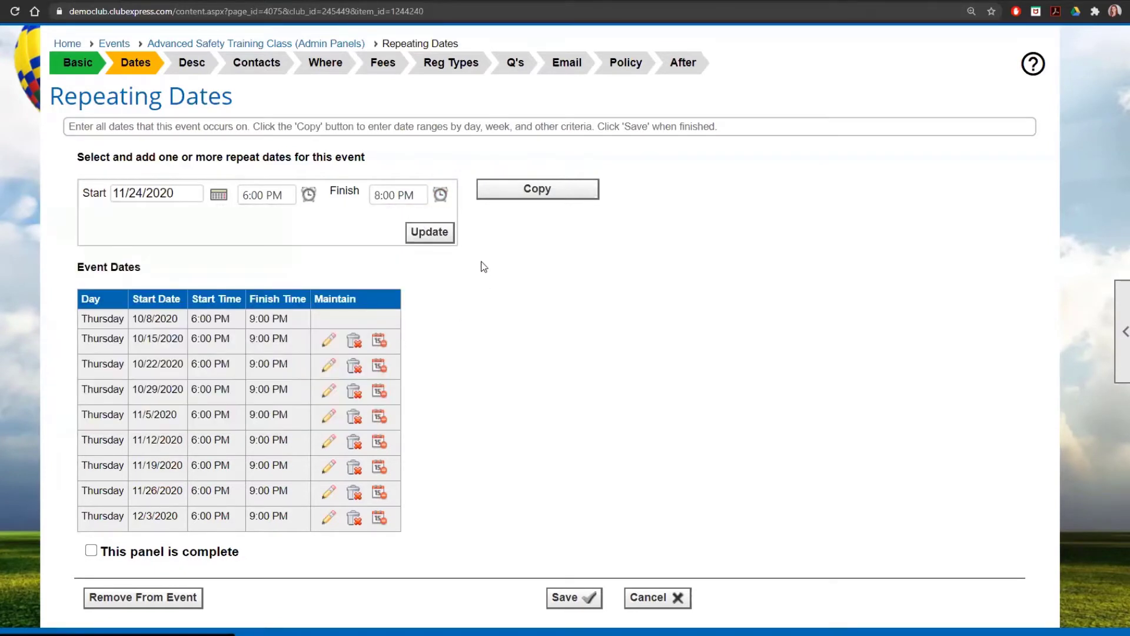
{"action": "left_click", "coordinate": [429, 237]}
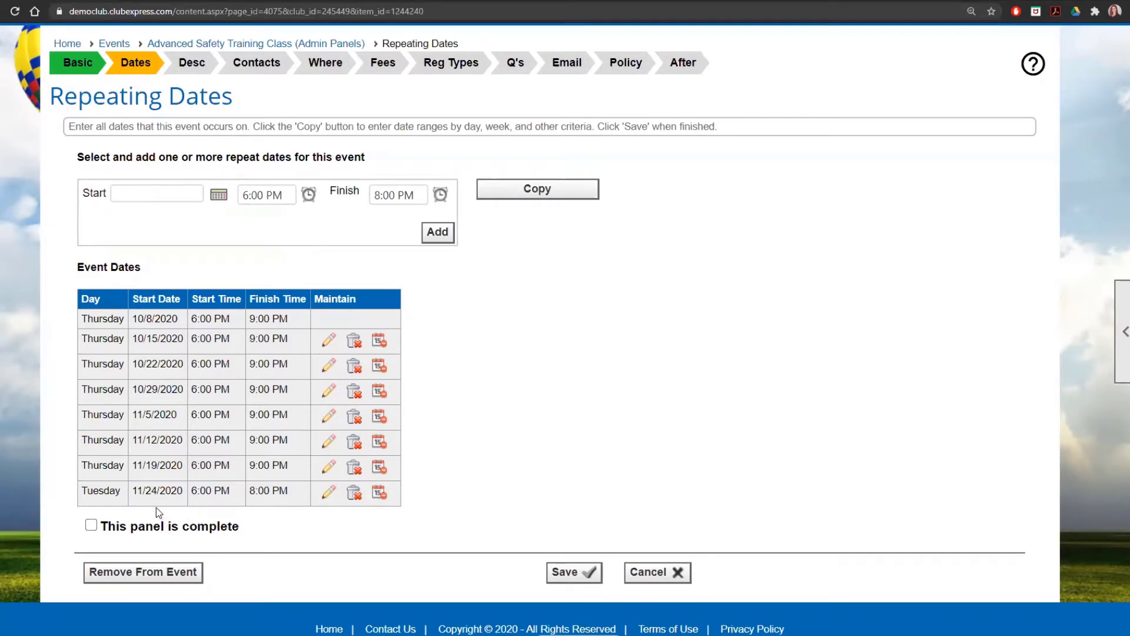
Mark the repeating dates as complete and save them
{"action": "left_click", "coordinate": [159, 528]}
{"action": "left_click", "coordinate": [564, 574]}
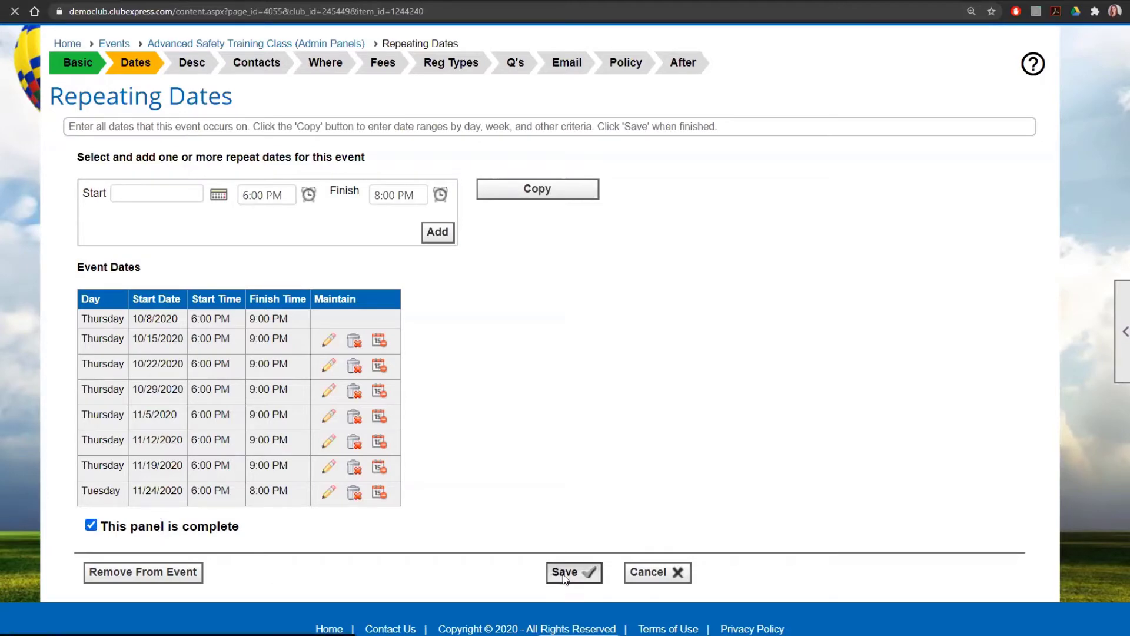
{"action": "scroll", "coordinate": [544, 452], "scroll_direction": "down", "scroll_amount": 4}
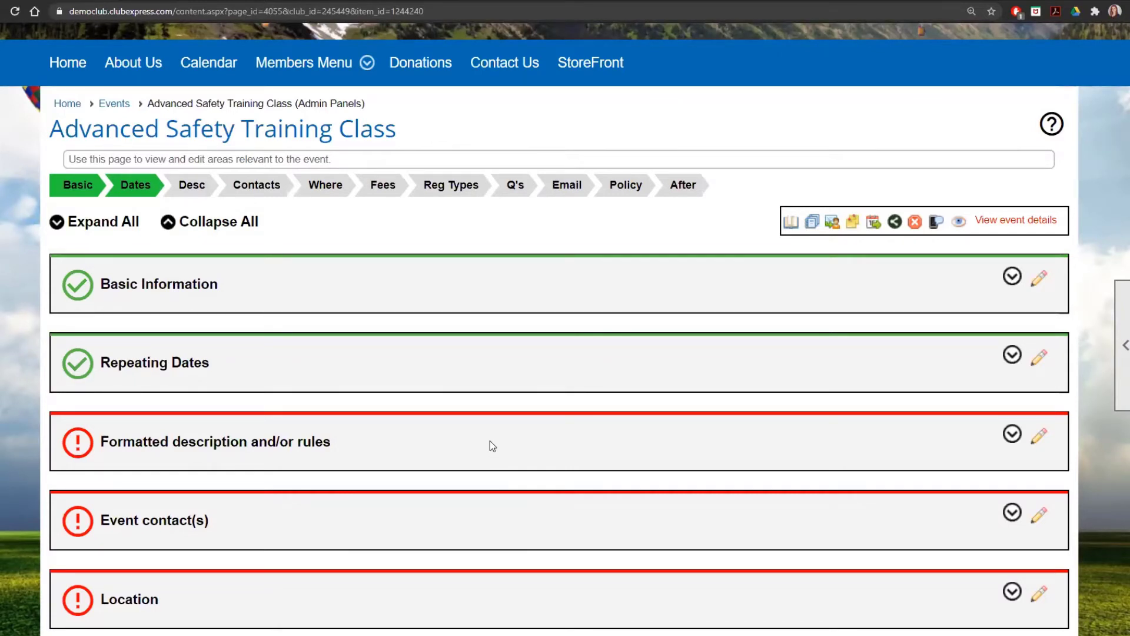
{"action": "scroll", "coordinate": [446, 420], "scroll_direction": "down", "scroll_amount": 1}
{"action": "scroll", "coordinate": [450, 424], "scroll_direction": "down", "scroll_amount": 2}
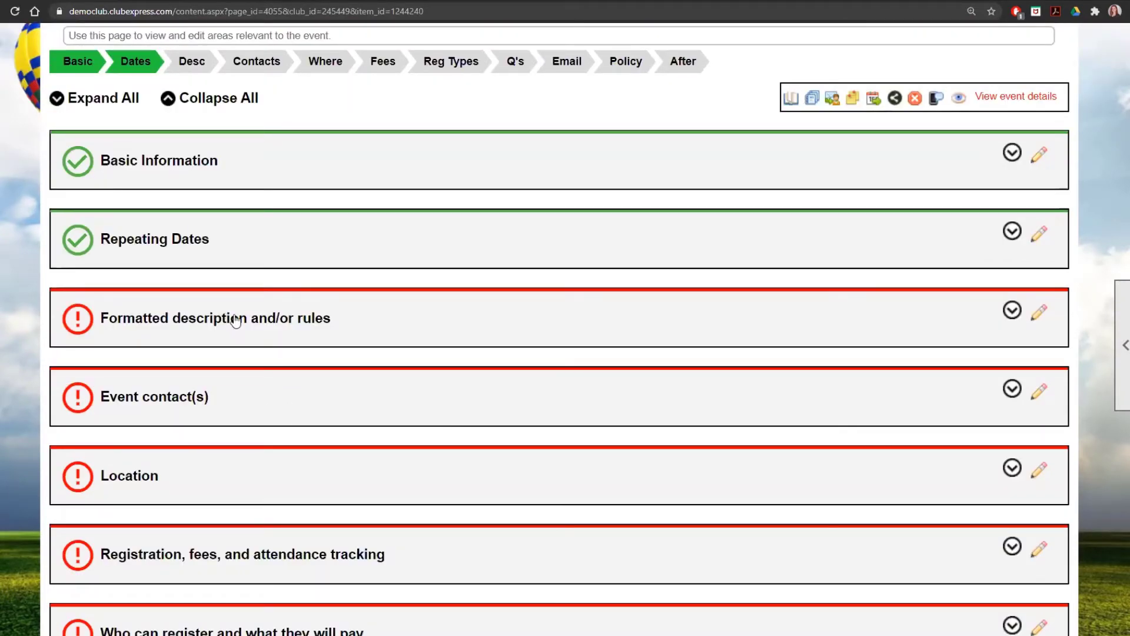
Open the event's formatted description for editing and insert a 50/50 two-column page row
{"action": "left_click", "coordinate": [201, 66]}
{"action": "scroll", "coordinate": [789, 303], "scroll_direction": "down", "scroll_amount": 3}
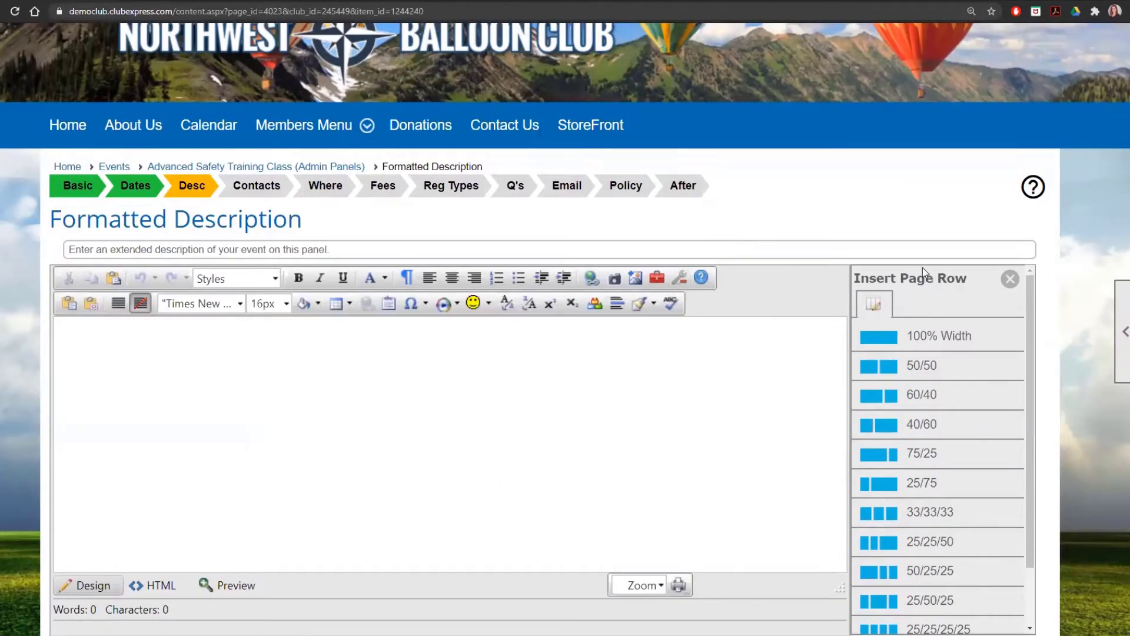
{"action": "scroll", "coordinate": [920, 271], "scroll_direction": "down", "scroll_amount": 1}
{"action": "scroll", "coordinate": [776, 334], "scroll_direction": "down", "scroll_amount": 1}
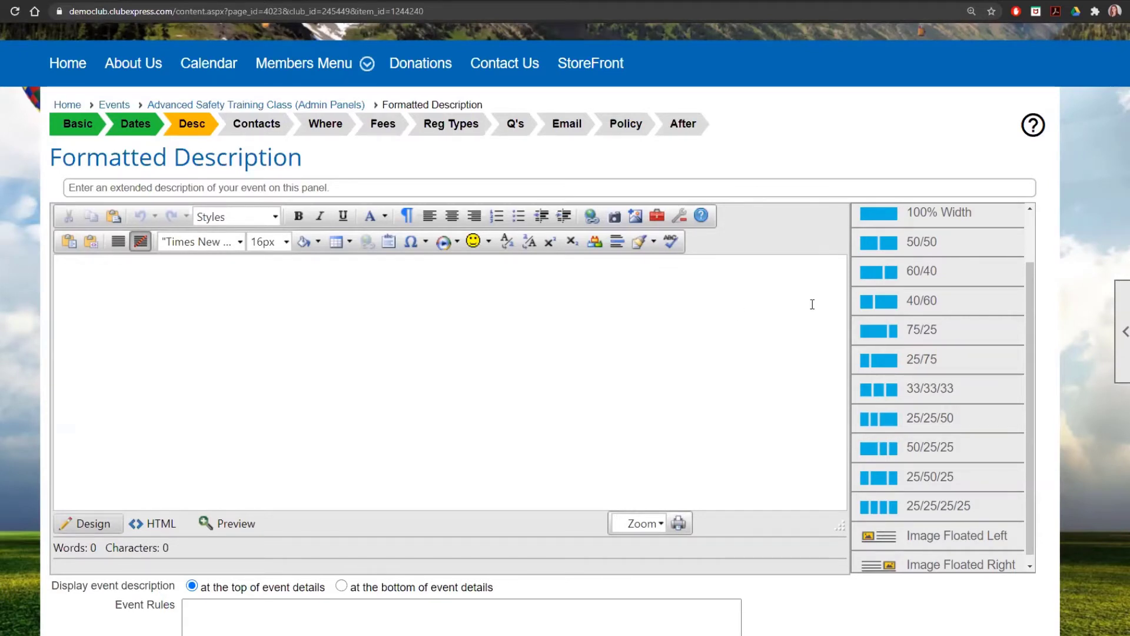
{"action": "scroll", "coordinate": [936, 330], "scroll_direction": "up", "scroll_amount": 2}
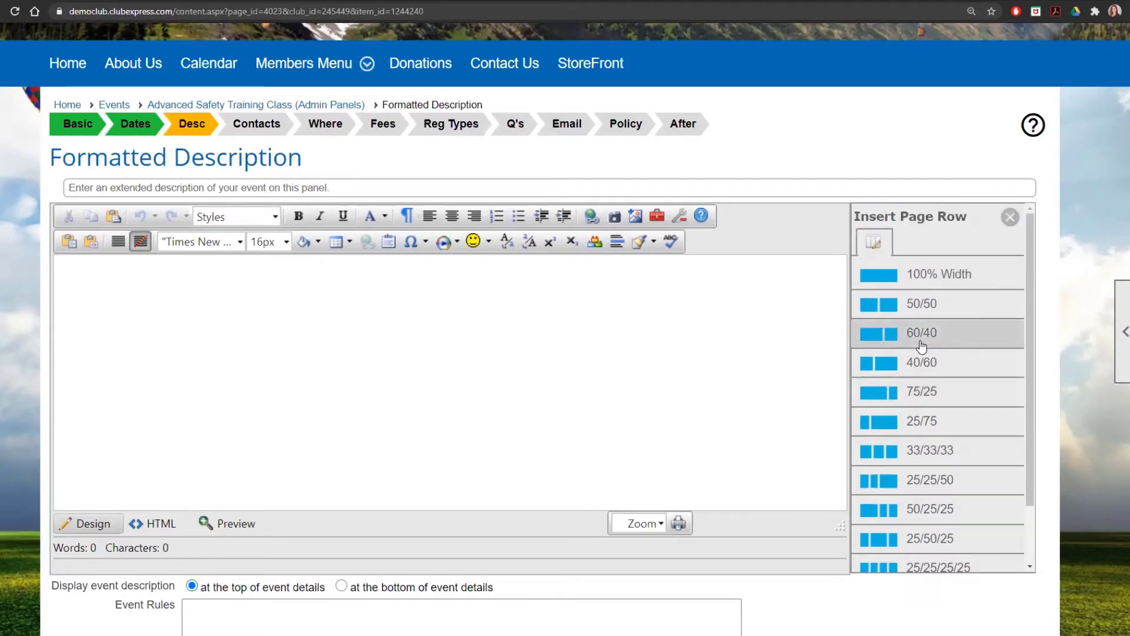
{"action": "left_click", "coordinate": [936, 303]}
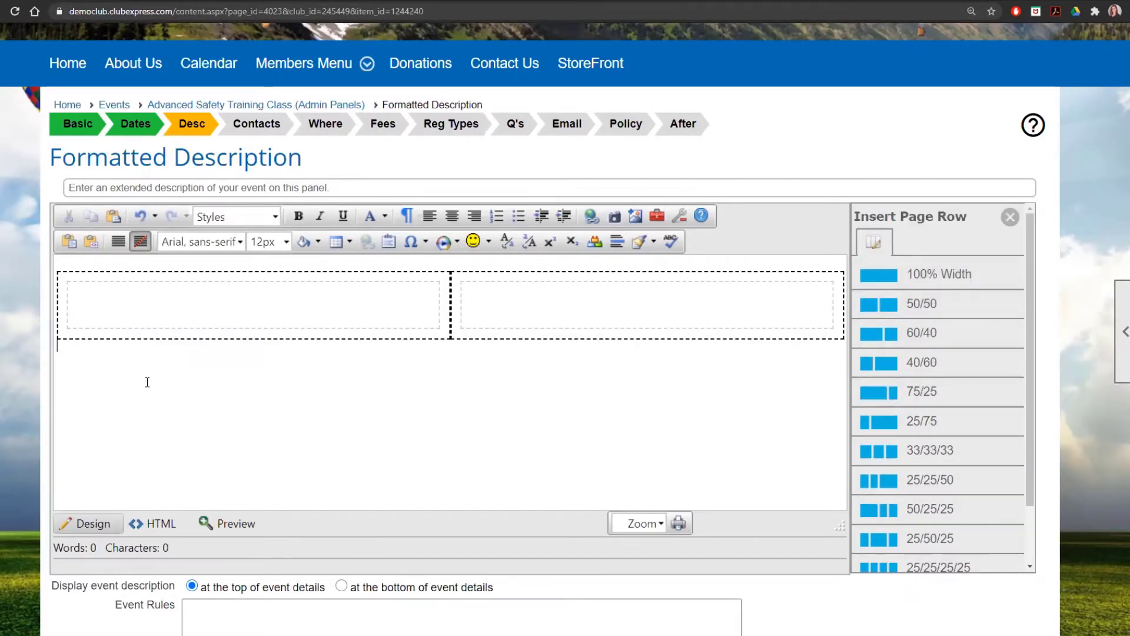
Enter "Note the last day of class is a TUESDAY" in the first column of the description row
{"action": "left_click", "coordinate": [413, 315]}
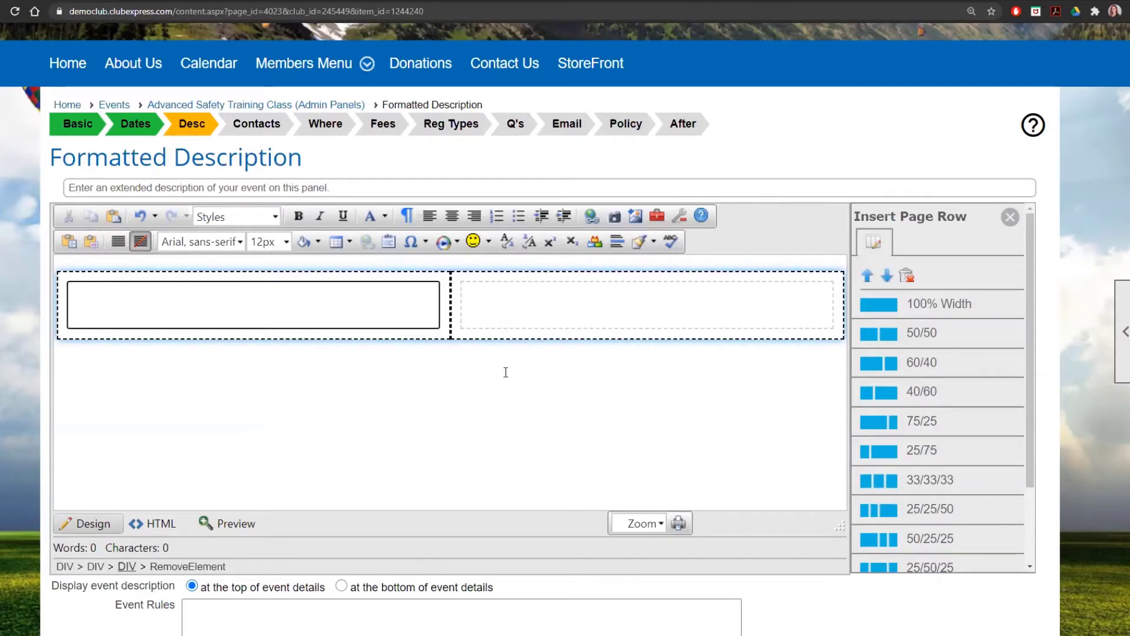
{"action": "scroll", "coordinate": [522, 379], "scroll_direction": "down", "scroll_amount": 2}
{"action": "scroll", "coordinate": [379, 442], "scroll_direction": "down", "scroll_amount": 1}
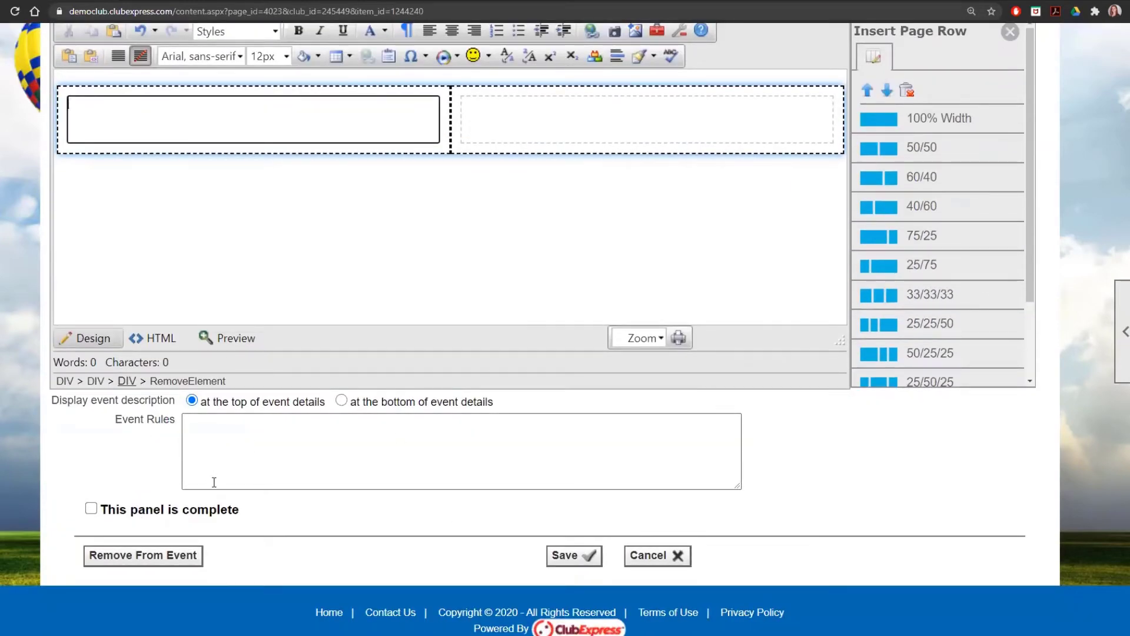
{"action": "scroll", "coordinate": [315, 436], "scroll_direction": "up", "scroll_amount": 1}
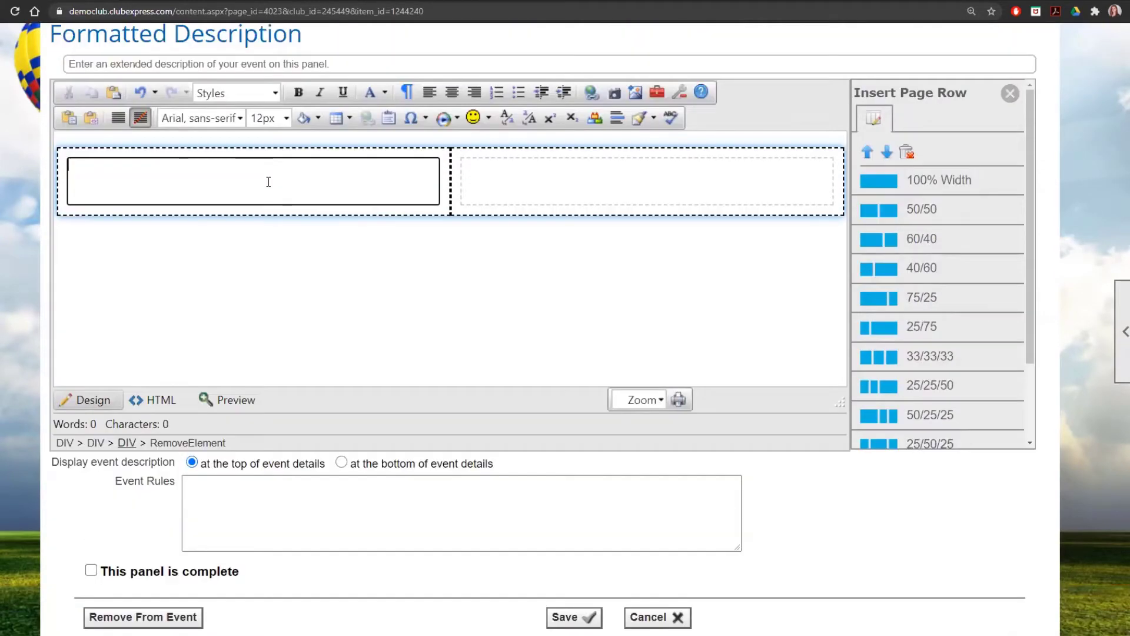
{"action": "type", "text": "Note "}
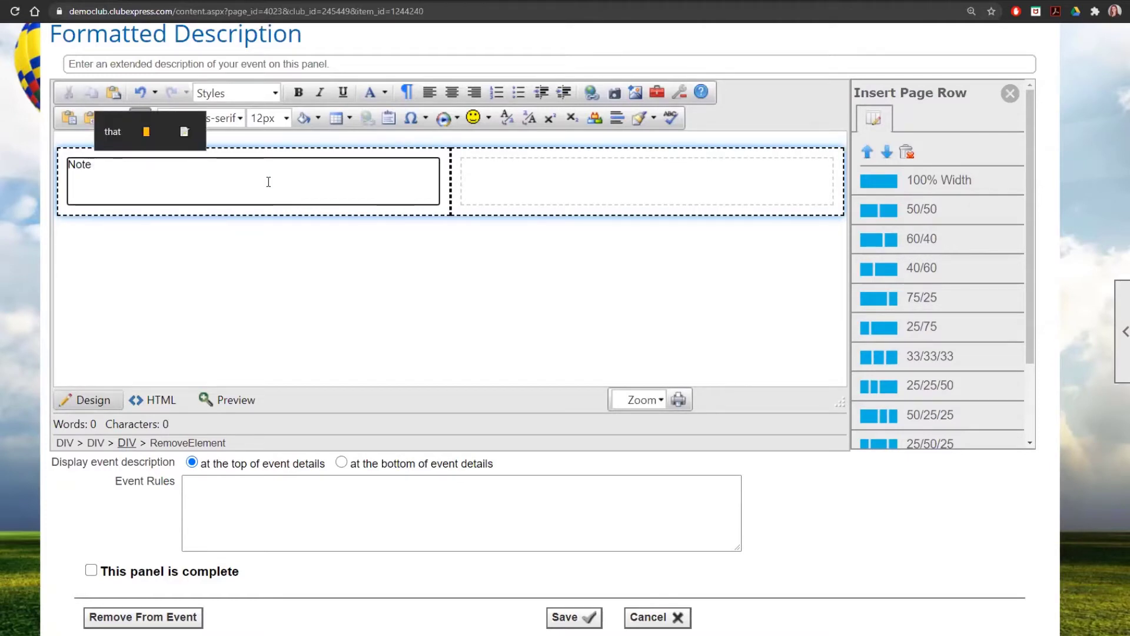
{"action": "type", "text": "the last day o"}
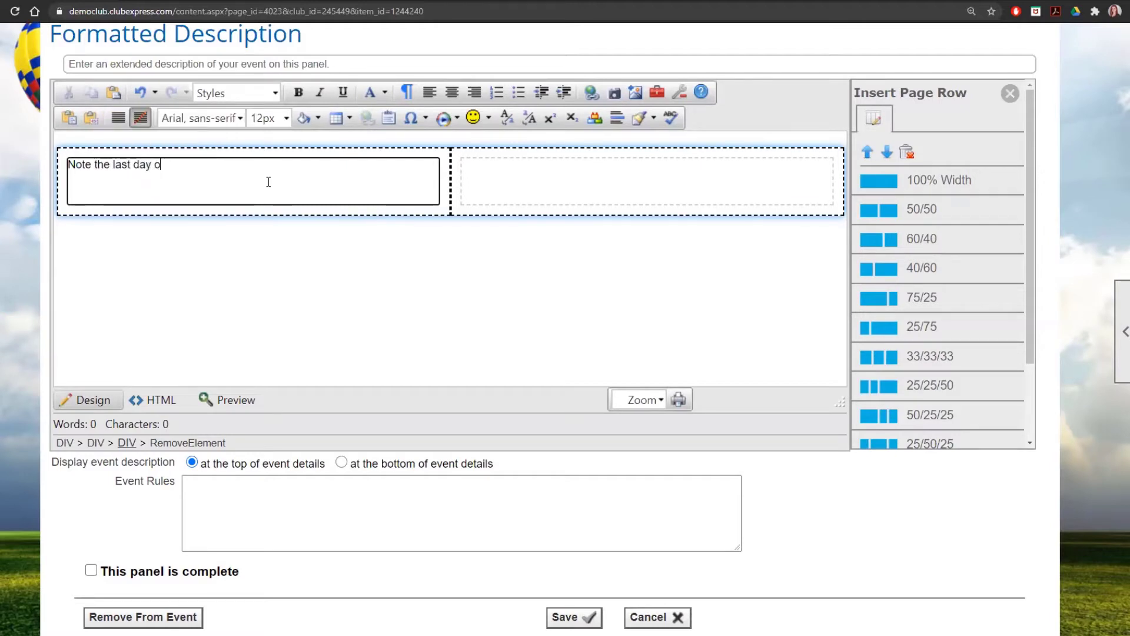
{"action": "type", "text": "f class is a TUESDAY"}
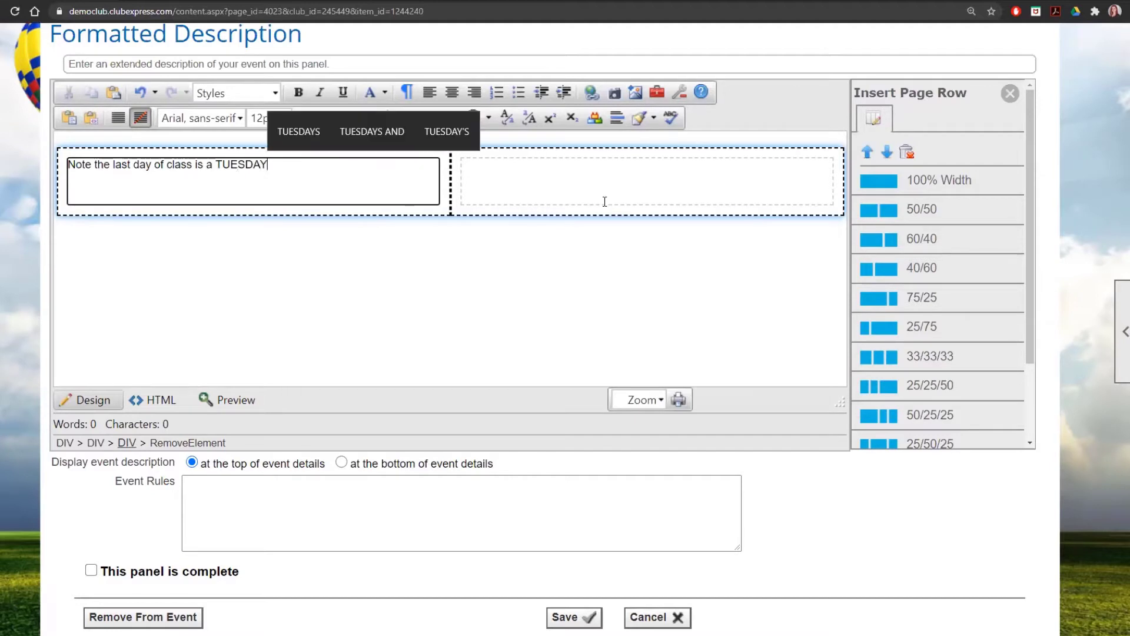
Format the note about the last day of class as 20px bold text
{"action": "triple_click", "coordinate": [244, 160]}
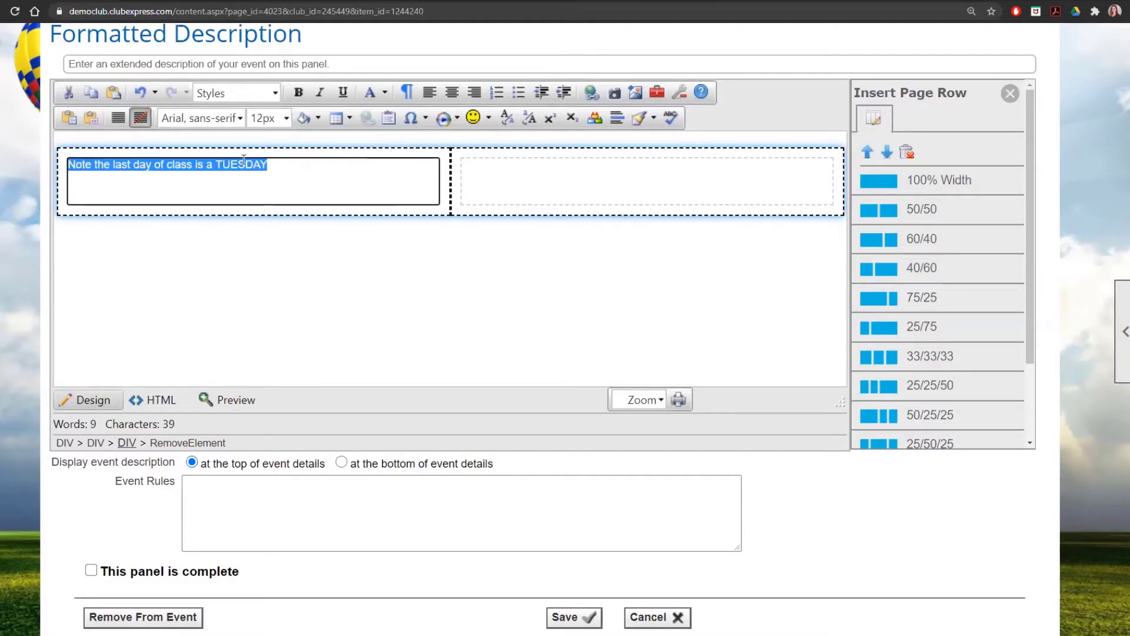
{"action": "left_click", "coordinate": [286, 118]}
{"action": "left_click", "coordinate": [270, 288]}
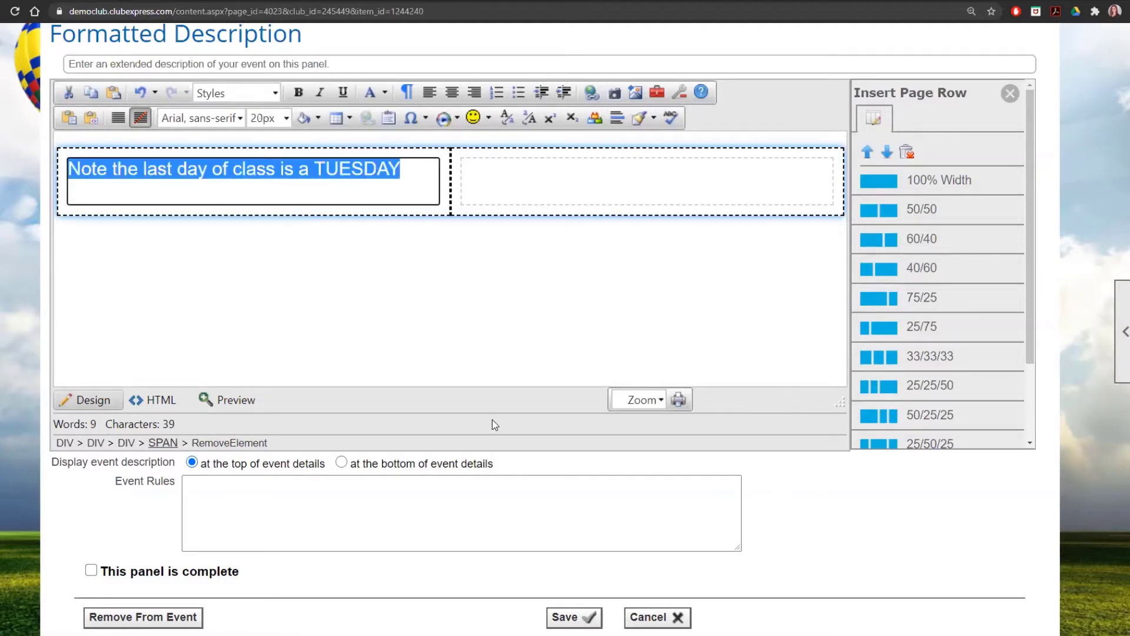
{"action": "left_click", "coordinate": [298, 93]}
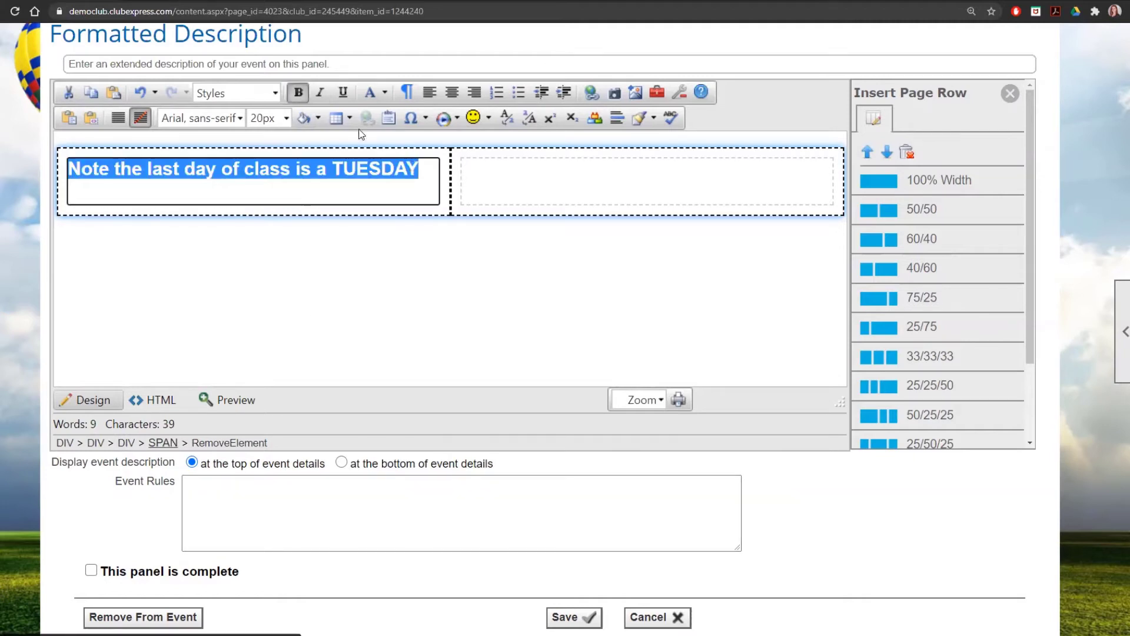
{"action": "left_click", "coordinate": [422, 170]}
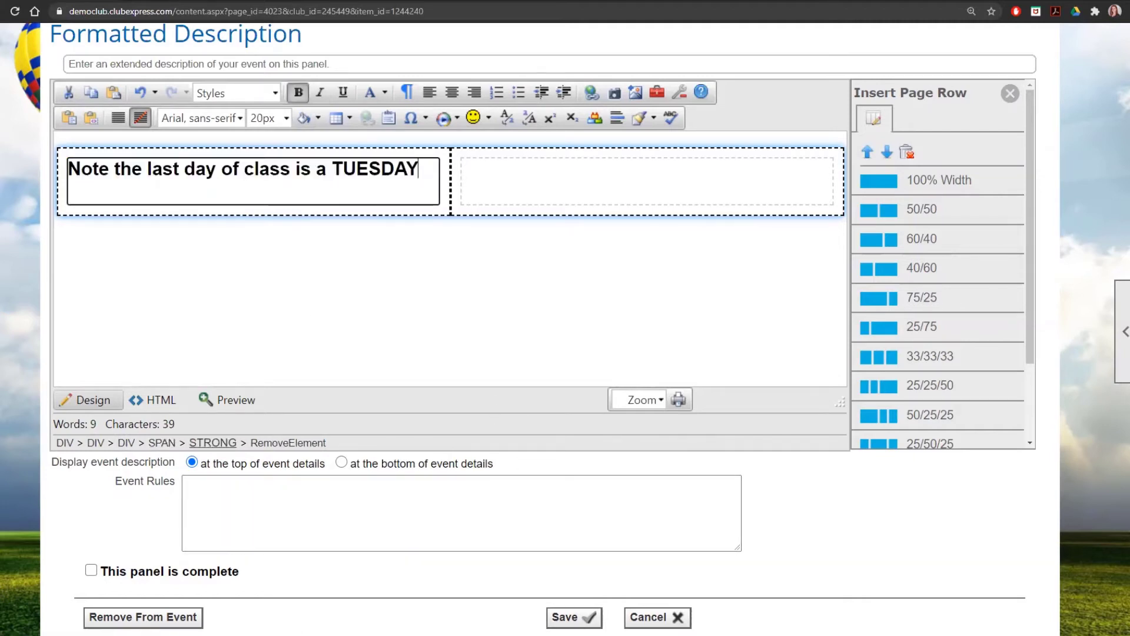
Mark the formatted description as complete and save it
{"action": "left_click", "coordinate": [168, 574]}
{"action": "left_click", "coordinate": [565, 625]}
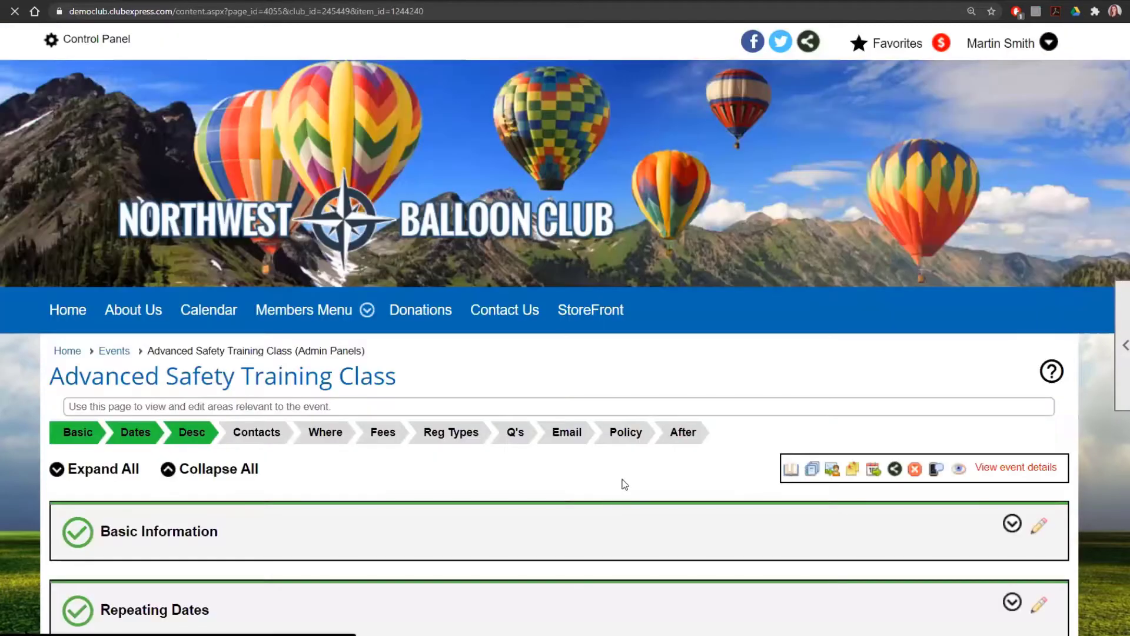
Edit the event contacts, search the members by last name and select the coordinating member as the contact
{"action": "scroll", "coordinate": [624, 484], "scroll_direction": "down", "scroll_amount": 3}
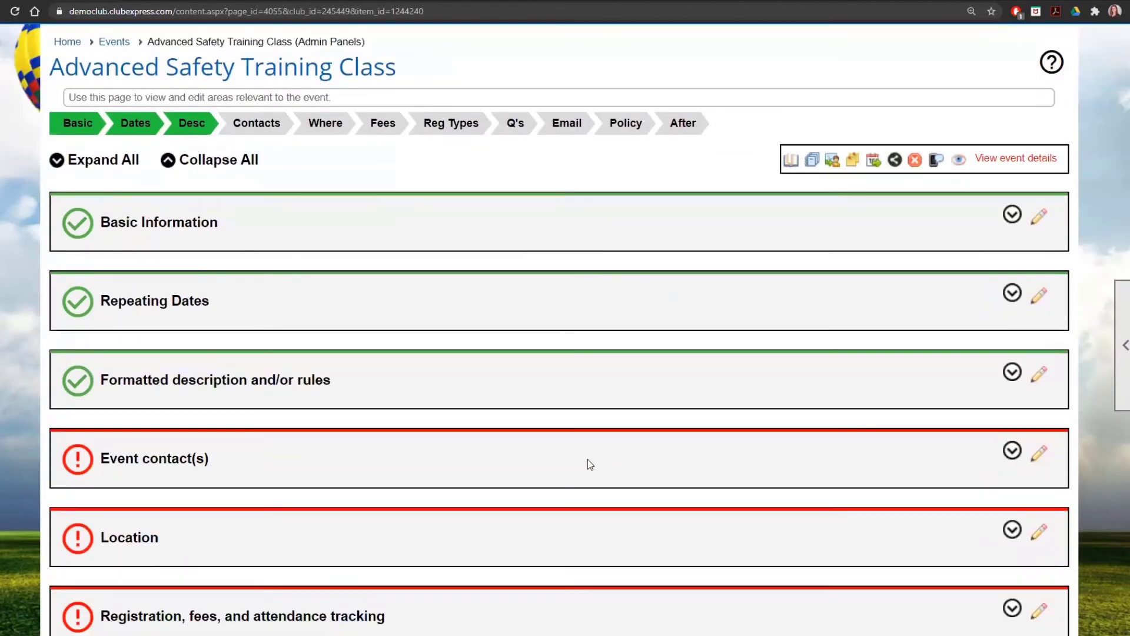
{"action": "left_click", "coordinate": [1043, 453]}
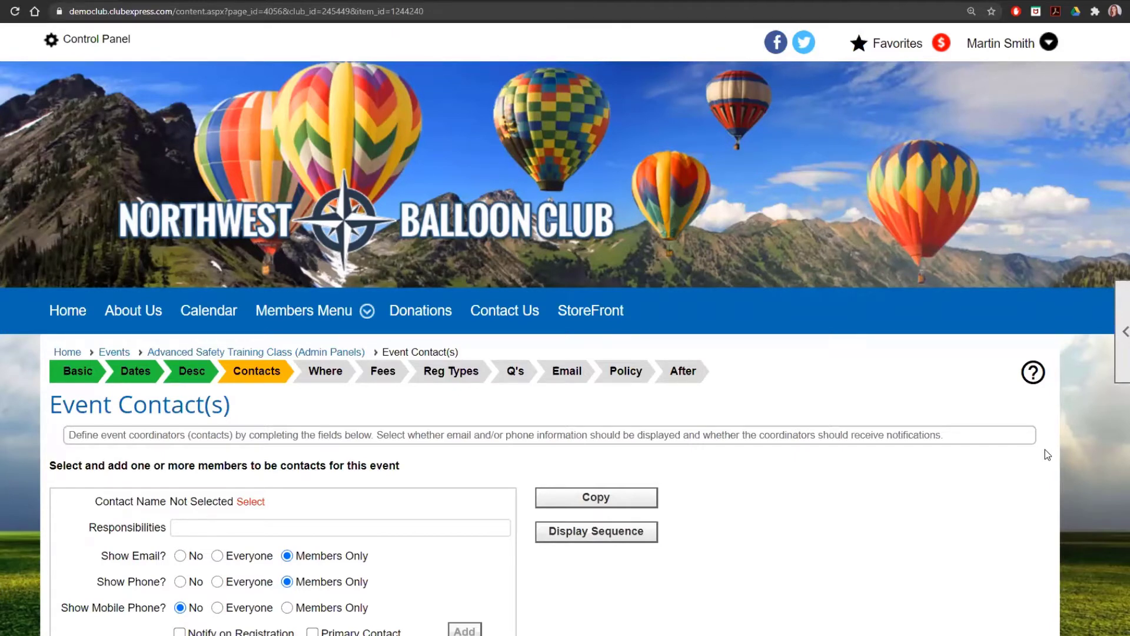
{"action": "scroll", "coordinate": [620, 510], "scroll_direction": "down", "scroll_amount": 3}
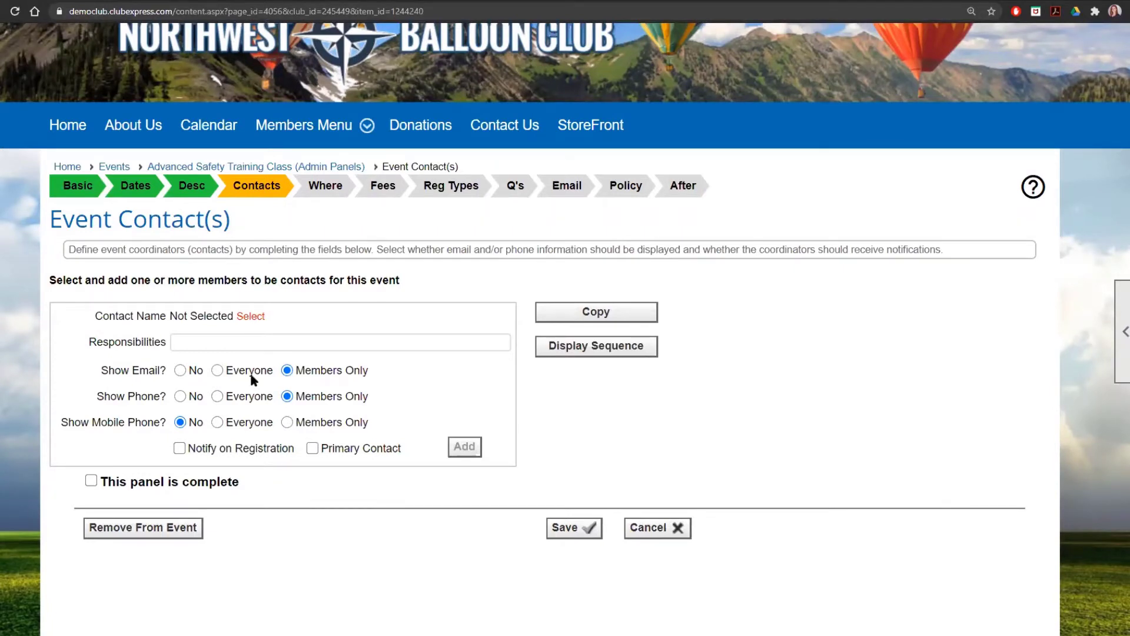
{"action": "left_click", "coordinate": [251, 316]}
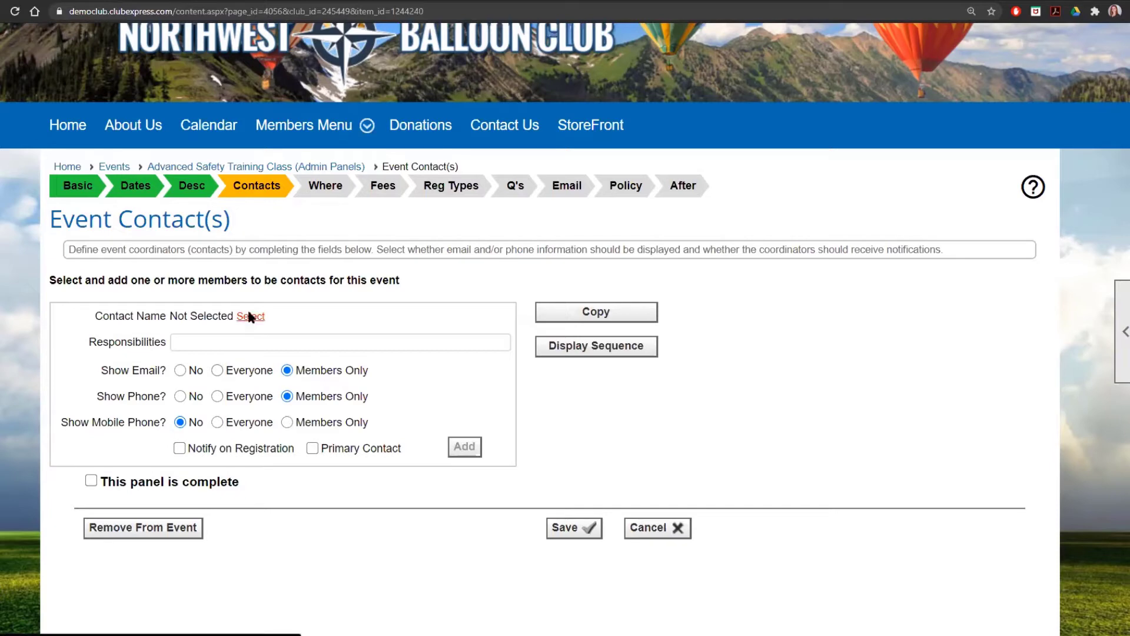
{"action": "type", "text": "smith"}
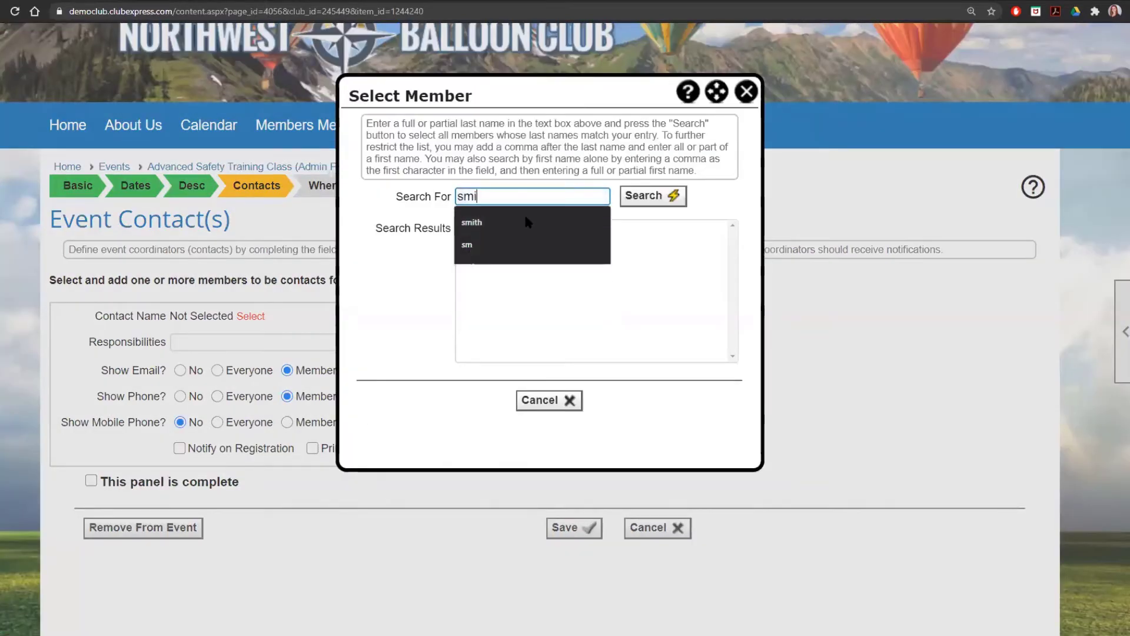
{"action": "key", "text": "Return"}
{"action": "left_click", "coordinate": [530, 274]}
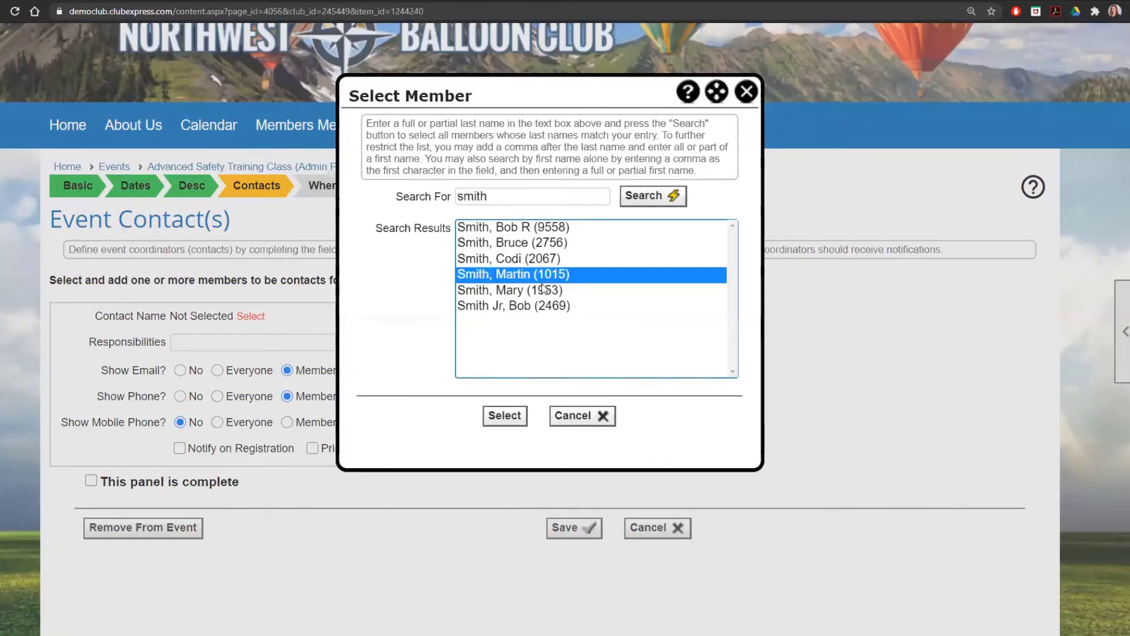
{"action": "left_click", "coordinate": [503, 415]}
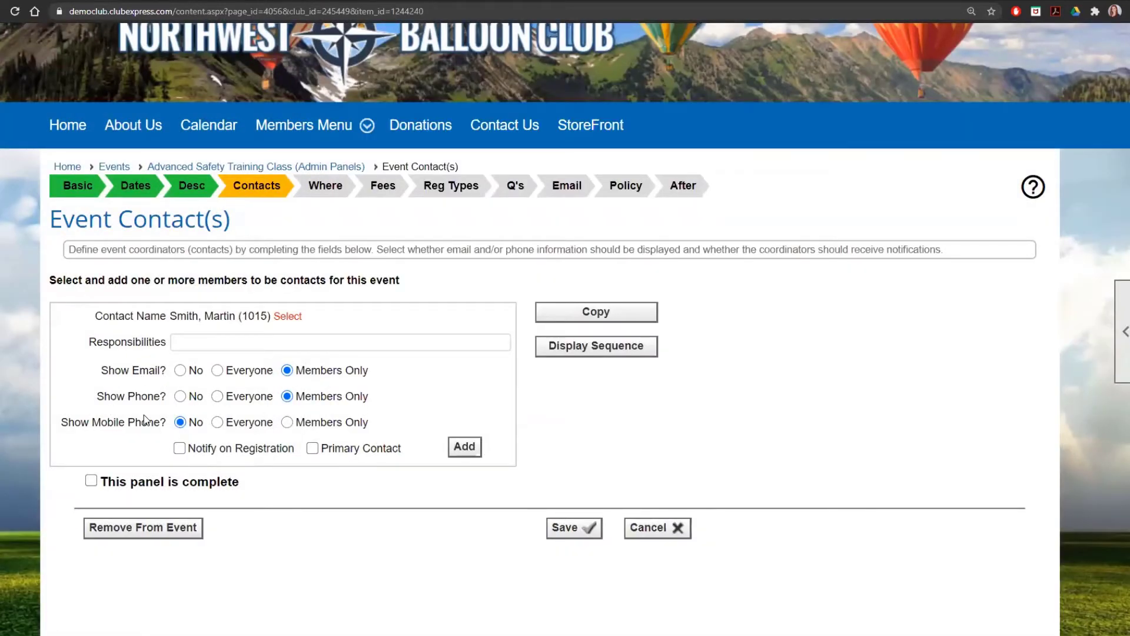
Add the selected member as the event's primary contact with notification on registration enabled
{"action": "left_click", "coordinate": [259, 449]}
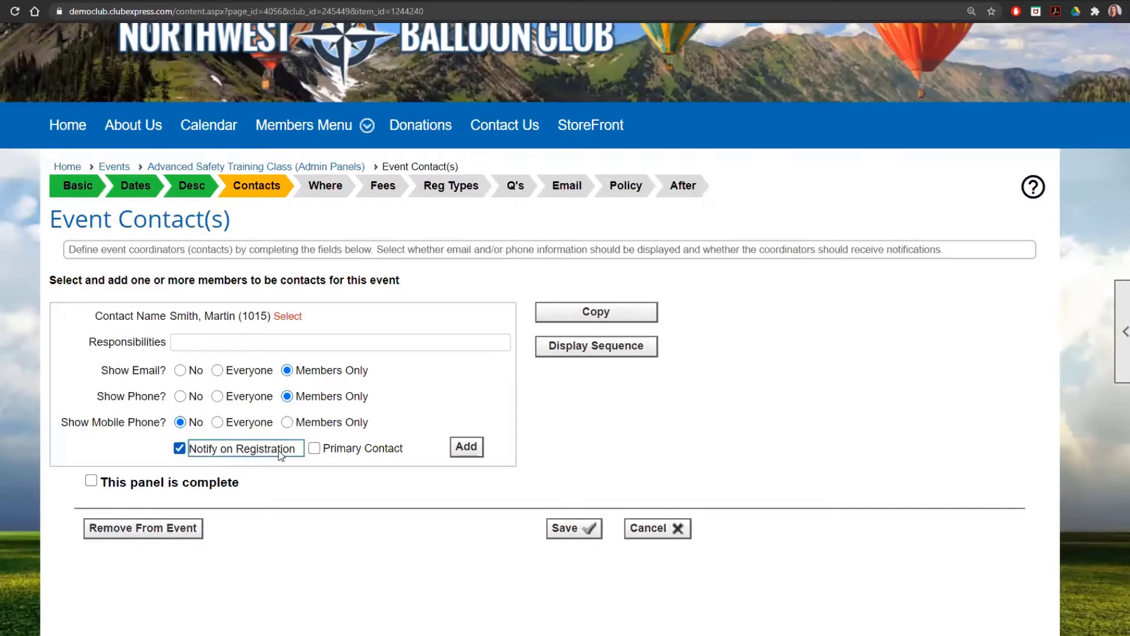
{"action": "left_click", "coordinate": [361, 449]}
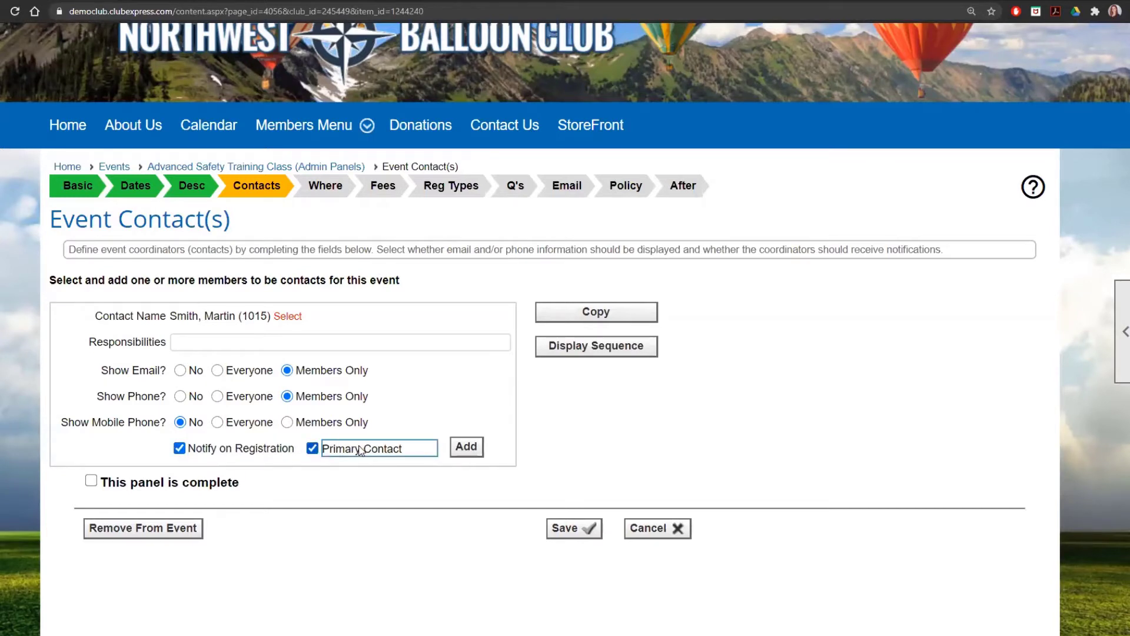
{"action": "left_click", "coordinate": [465, 448]}
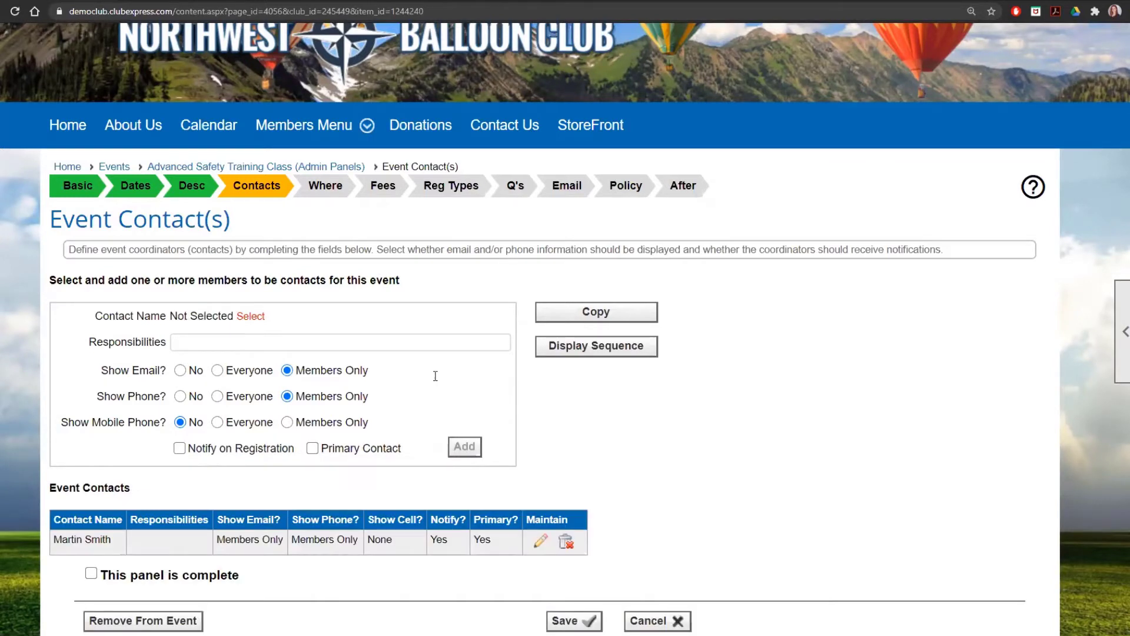
Mark the event contacts as complete and save them
{"action": "scroll", "coordinate": [365, 509], "scroll_direction": "down", "scroll_amount": 2}
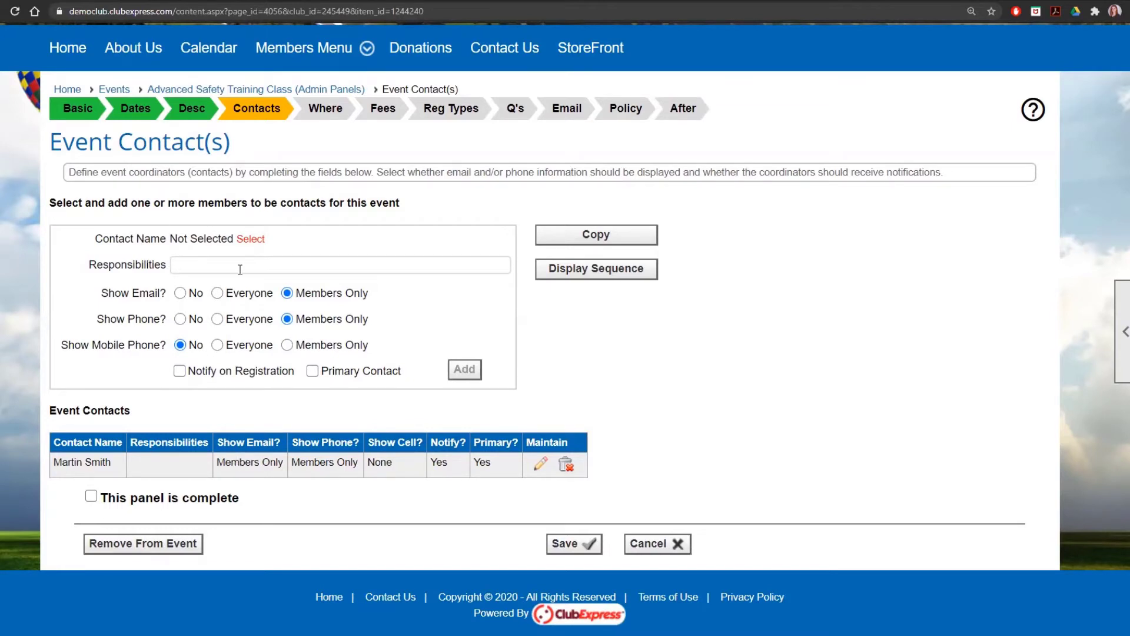
{"action": "left_click", "coordinate": [184, 501]}
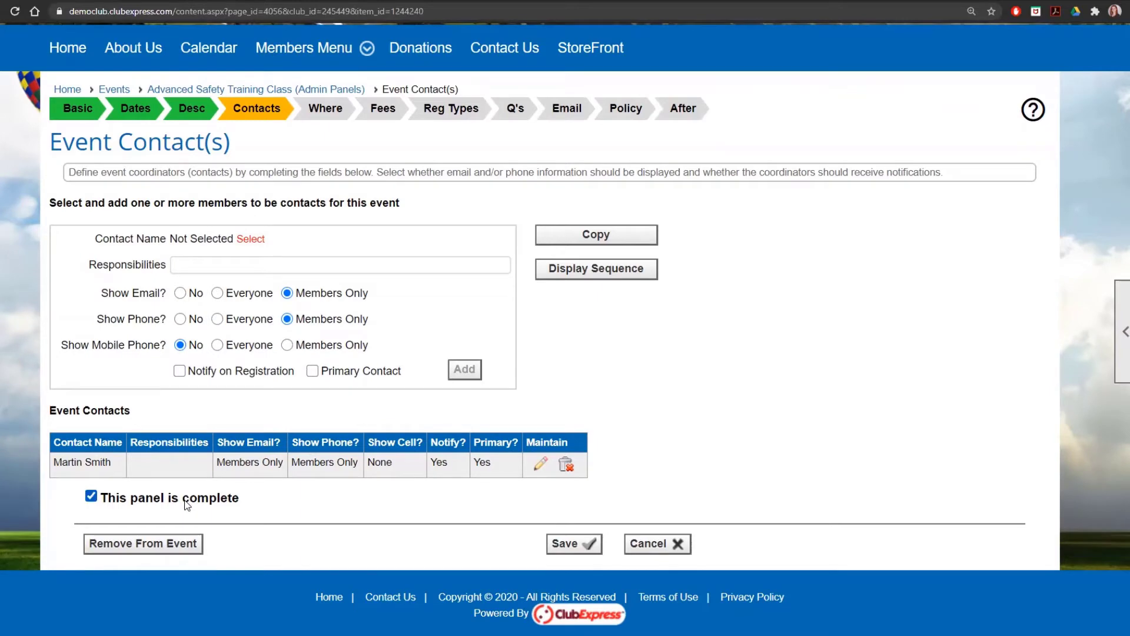
{"action": "left_click", "coordinate": [561, 546]}
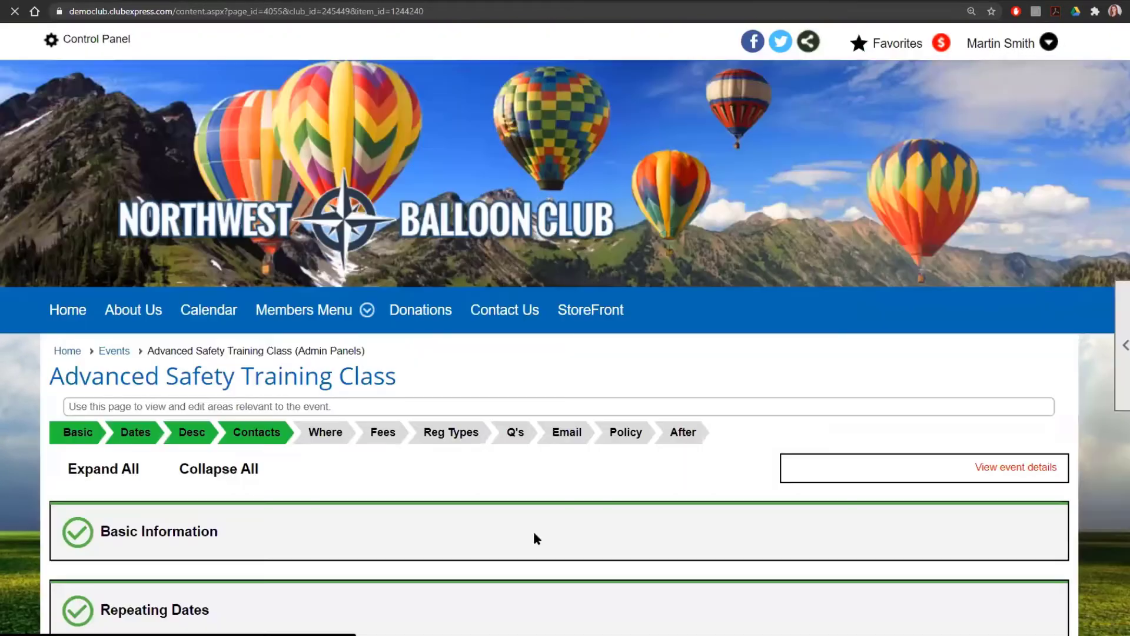
Edit the event's location and fill it in from the predefined Club Office location
{"action": "scroll", "coordinate": [551, 533], "scroll_direction": "down", "scroll_amount": 5}
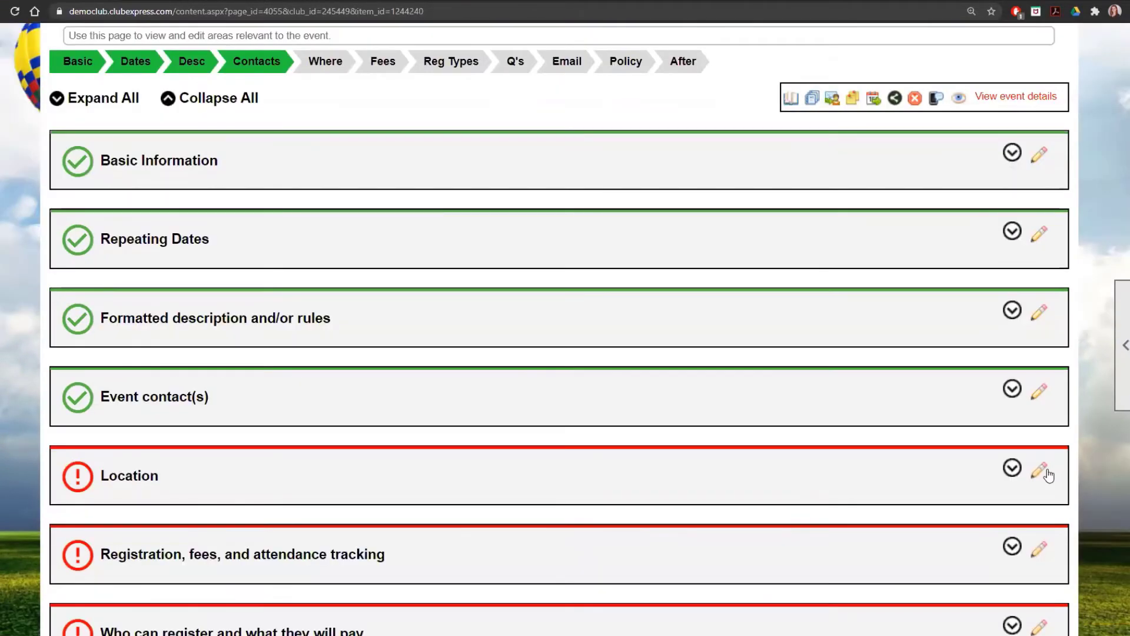
{"action": "left_click", "coordinate": [1040, 470]}
{"action": "scroll", "coordinate": [681, 463], "scroll_direction": "down", "scroll_amount": 3}
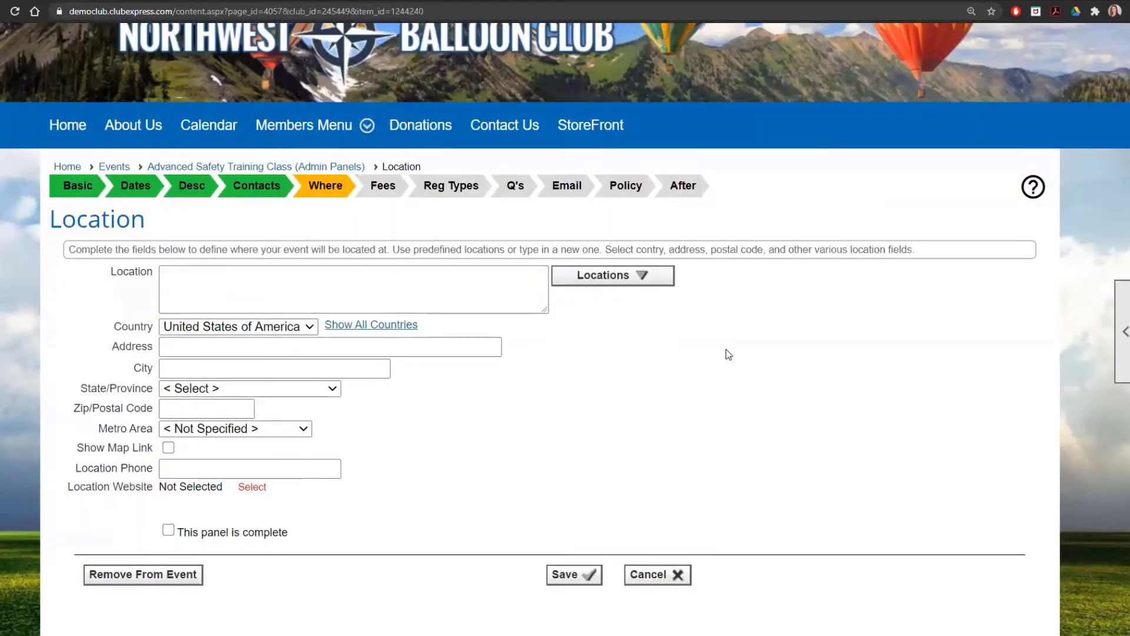
{"action": "left_click", "coordinate": [656, 286]}
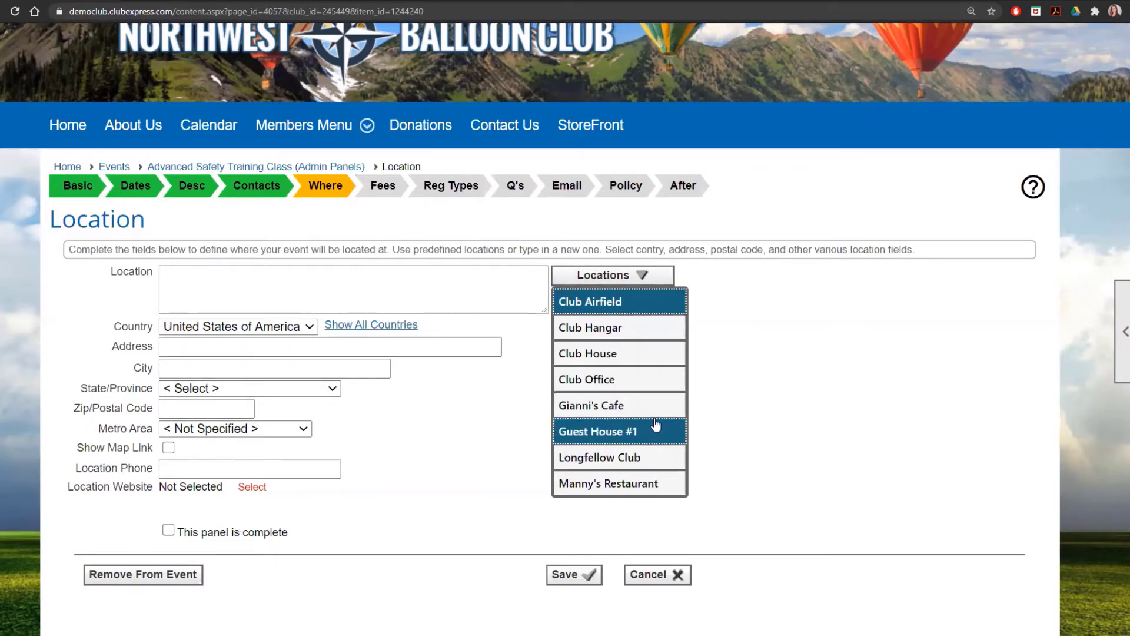
{"action": "left_click", "coordinate": [651, 385]}
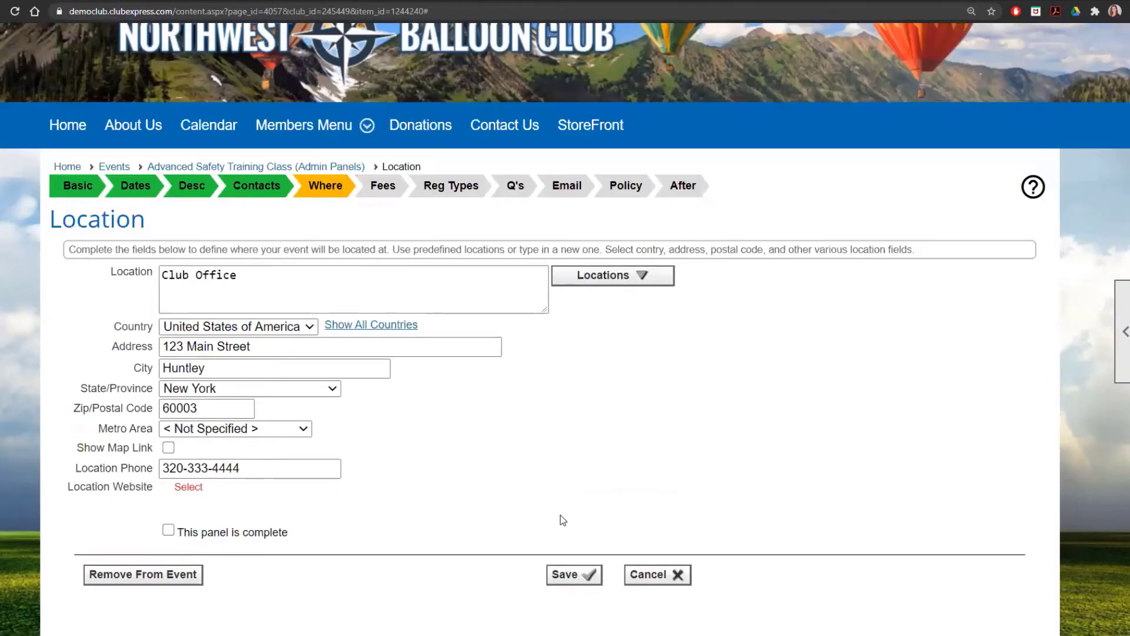
Enable the location's map link, mark the location as complete and save it
{"action": "left_click", "coordinate": [225, 534]}
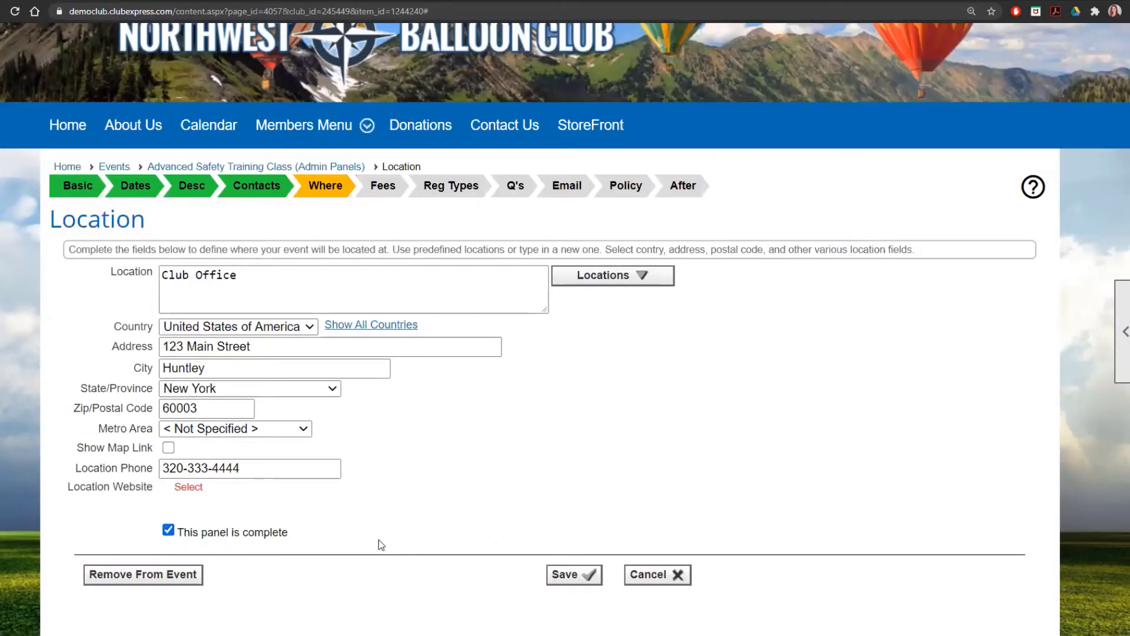
{"action": "left_click", "coordinate": [168, 448]}
{"action": "left_click", "coordinate": [564, 577]}
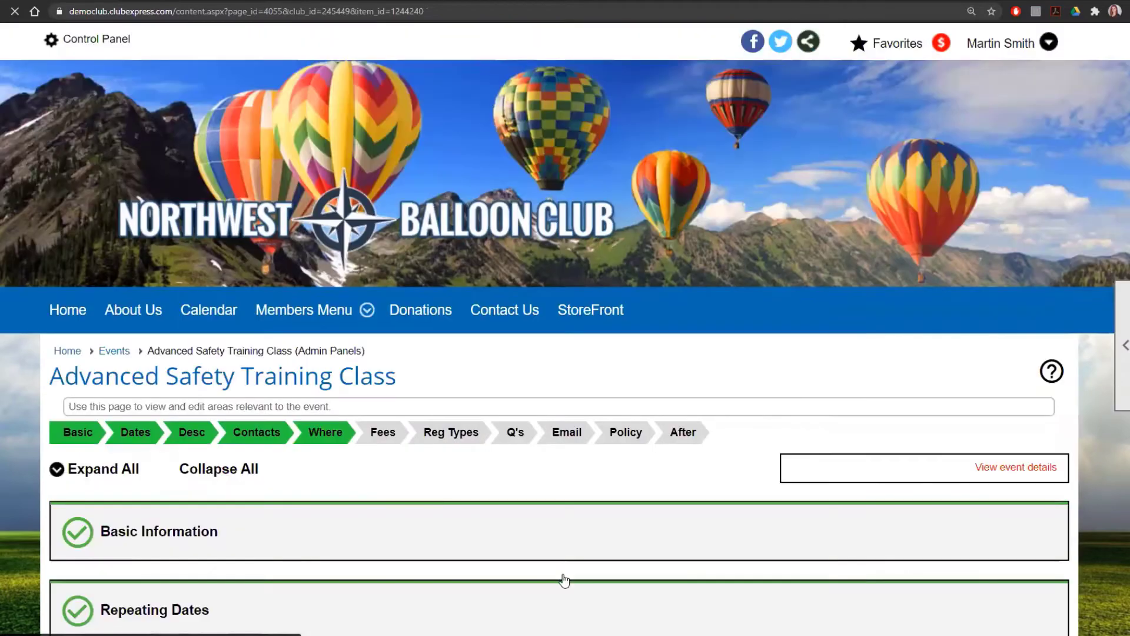
{"action": "scroll", "coordinate": [671, 493], "scroll_direction": "down", "scroll_amount": 6}
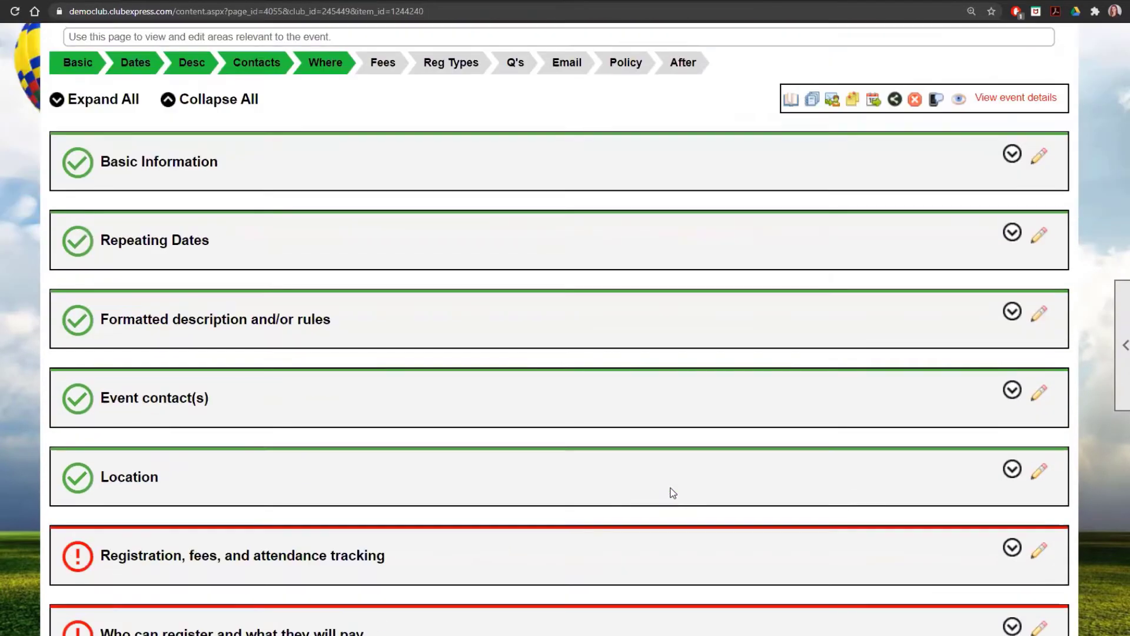
Edit the registration, fees and attendance tracking settings and set registration to Required By Close Date
{"action": "scroll", "coordinate": [673, 493], "scroll_direction": "down", "scroll_amount": 1}
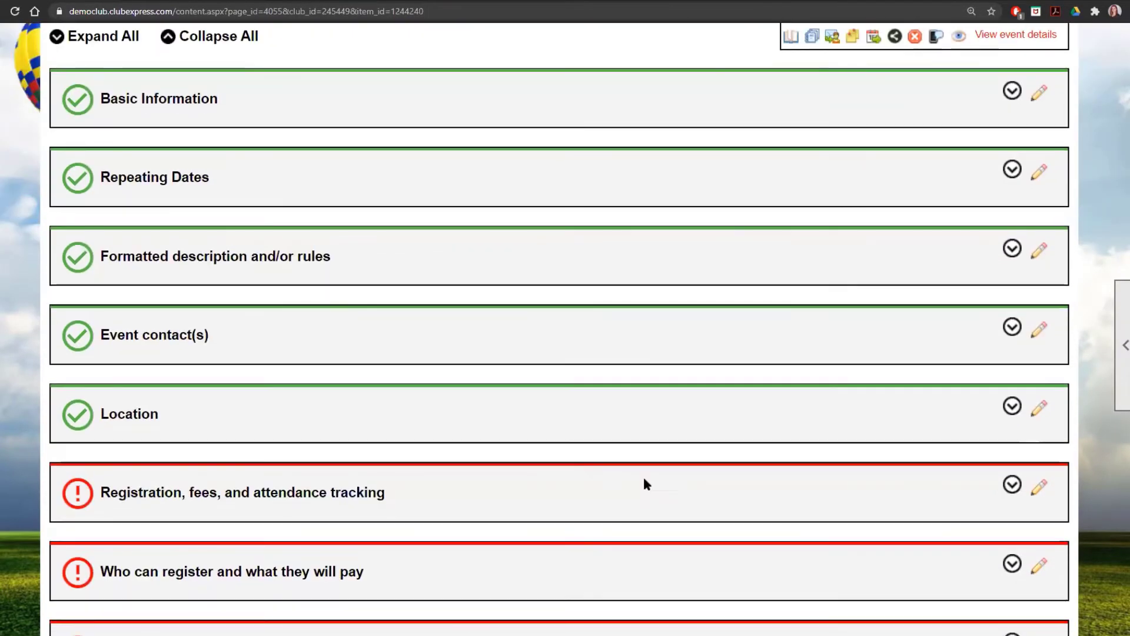
{"action": "left_click", "coordinate": [1038, 492]}
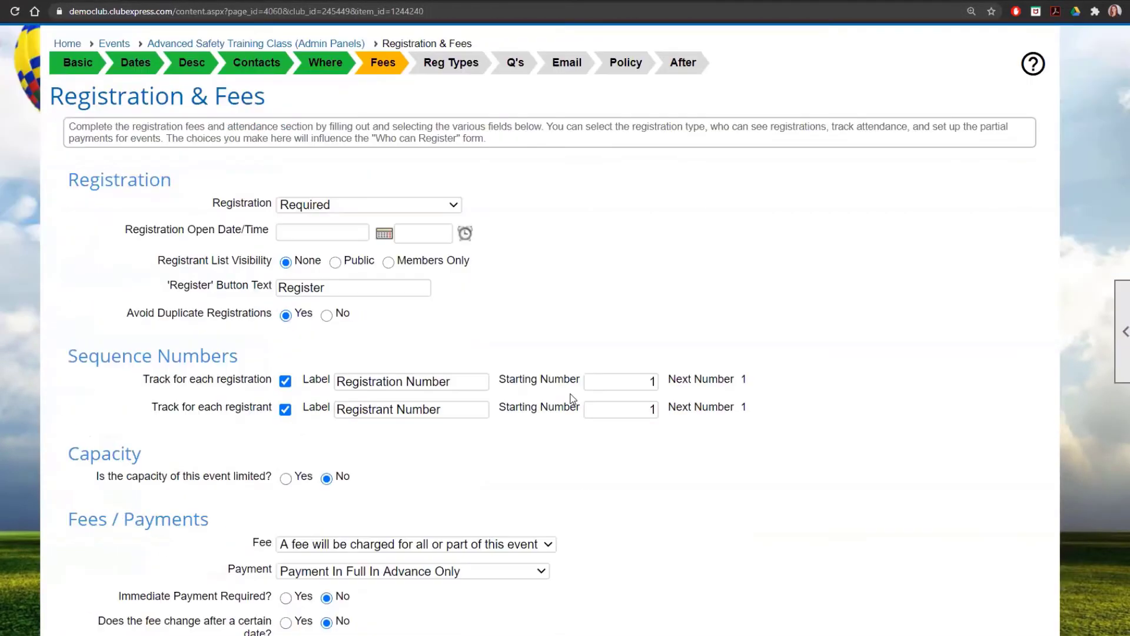
{"action": "scroll", "coordinate": [315, 376], "scroll_direction": "down", "scroll_amount": 1}
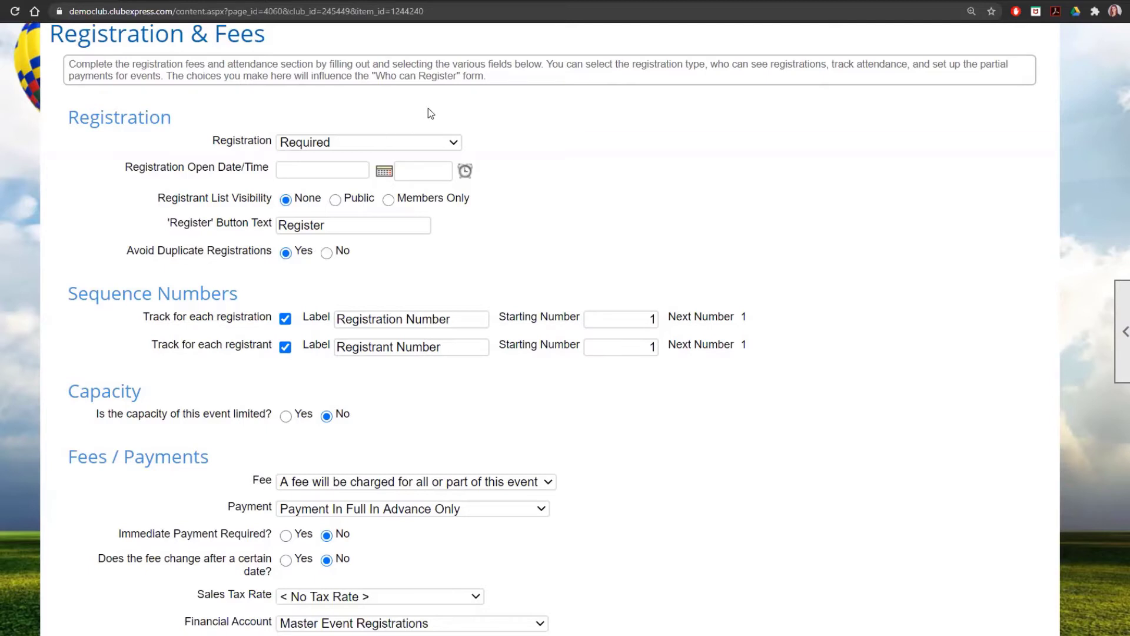
{"action": "left_click", "coordinate": [453, 143]}
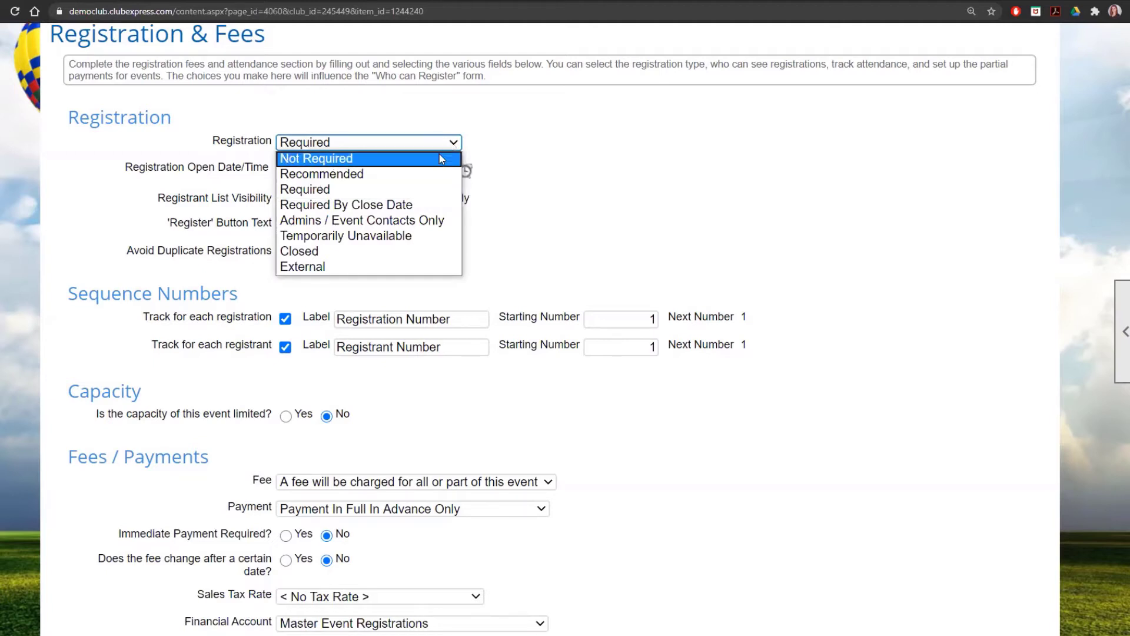
{"action": "left_click", "coordinate": [347, 204]}
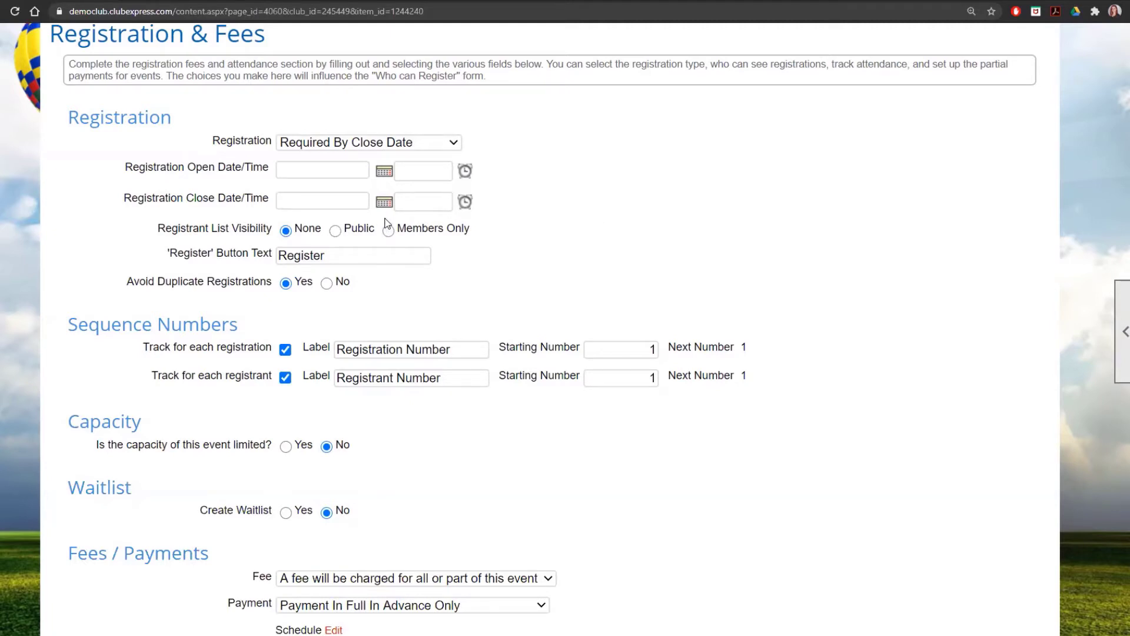
Set the registration open date to 07/08/2020 and the registration close date to 09/17/2020
{"action": "left_click", "coordinate": [385, 175]}
{"action": "left_click", "coordinate": [439, 254]}
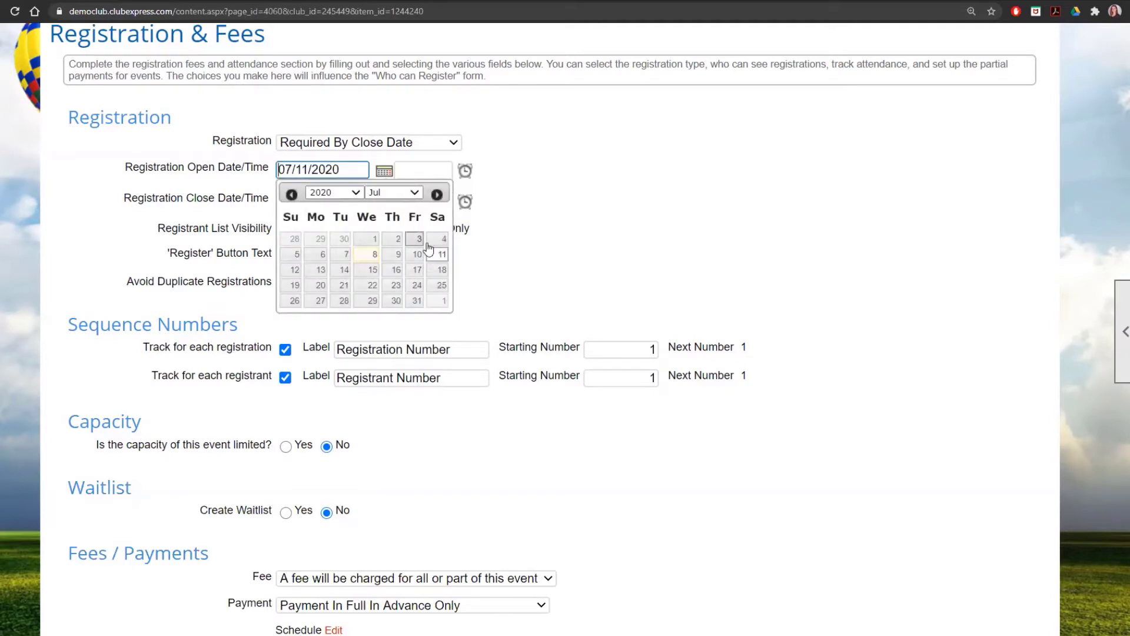
{"action": "left_click", "coordinate": [376, 255]}
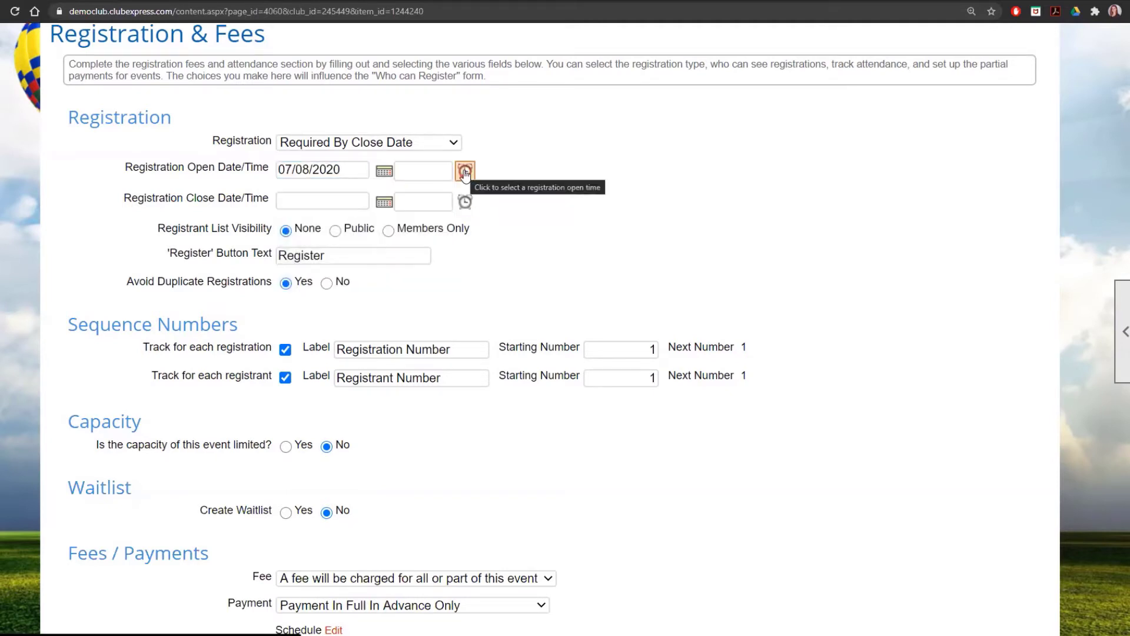
{"action": "left_click", "coordinate": [386, 205]}
{"action": "left_click", "coordinate": [408, 225]}
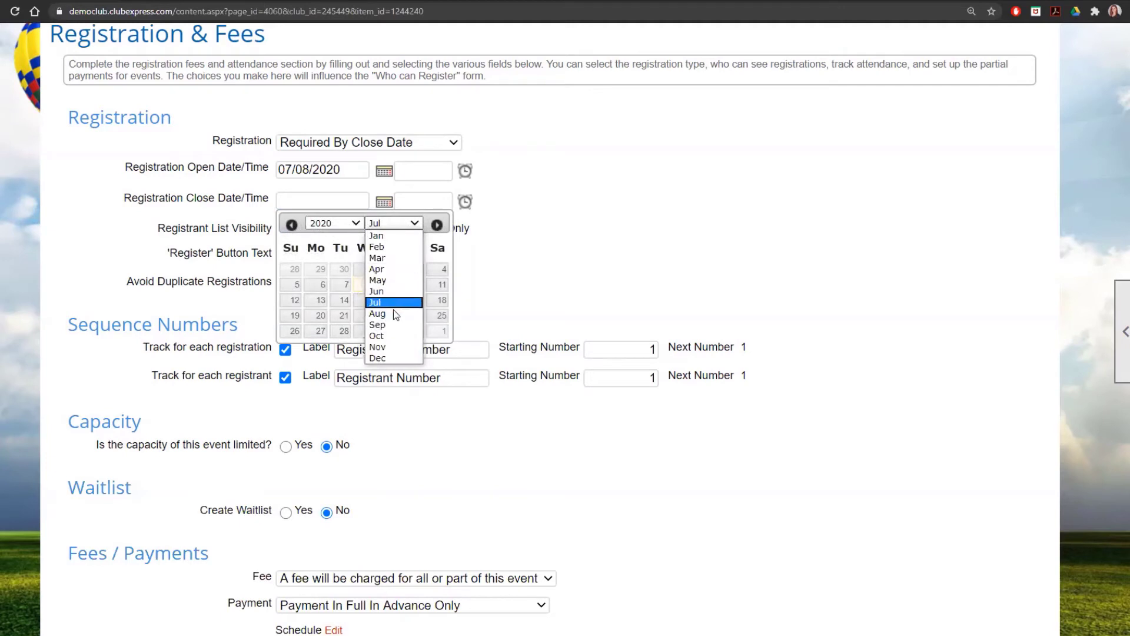
{"action": "left_click", "coordinate": [389, 328]}
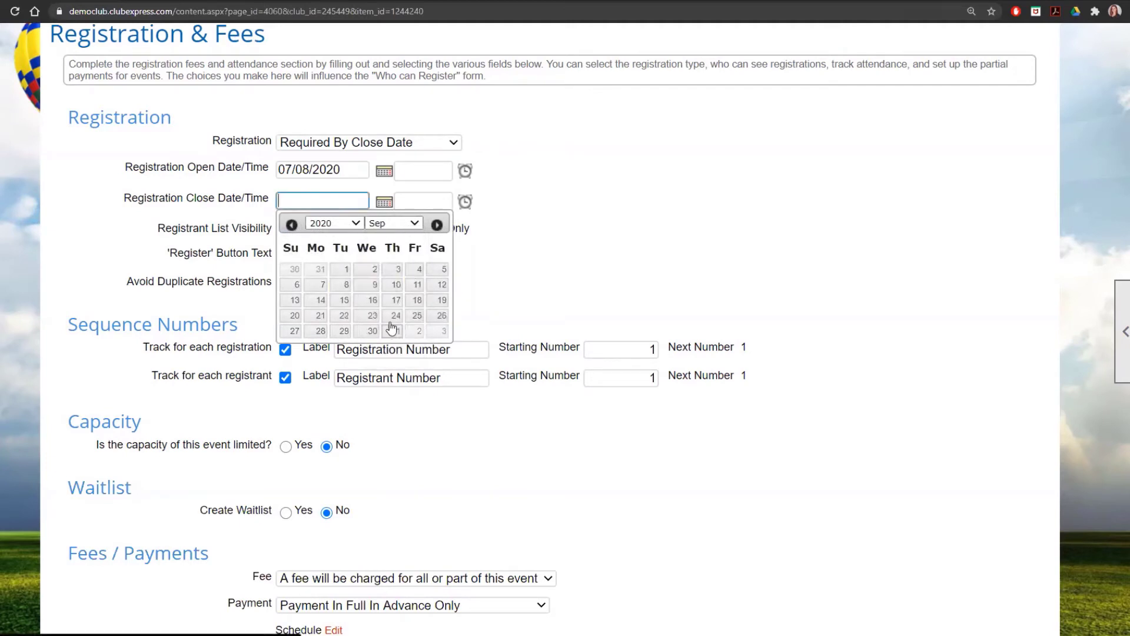
{"action": "left_click", "coordinate": [395, 304]}
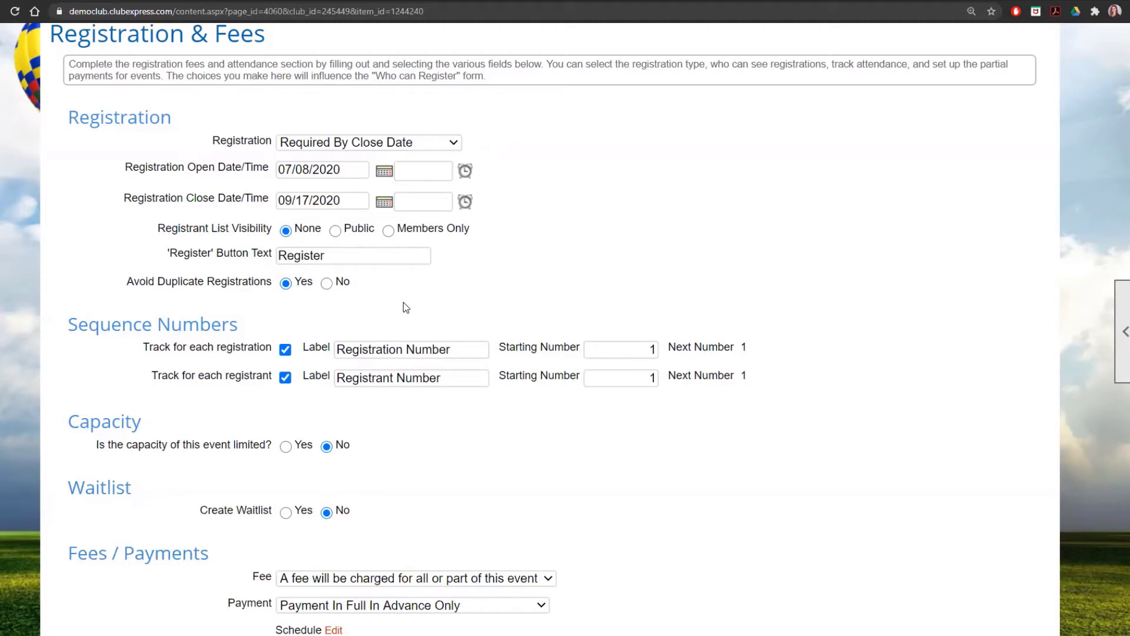
Turn off sequence number tracking for both each registration and each registrant
{"action": "scroll", "coordinate": [404, 302], "scroll_direction": "down", "scroll_amount": 2}
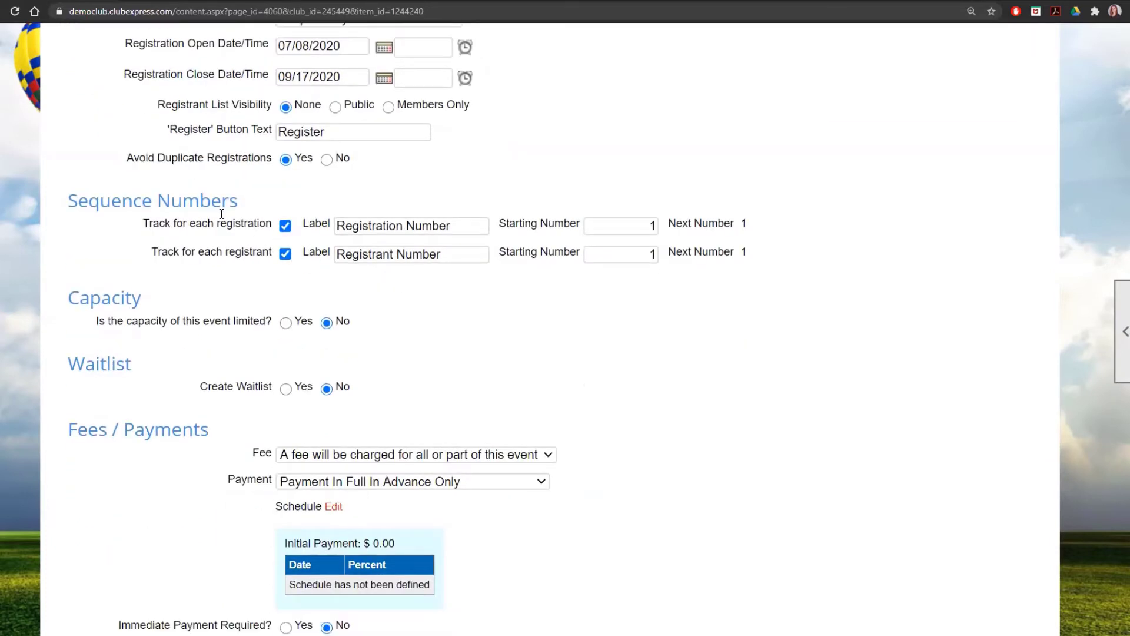
{"action": "left_click", "coordinate": [285, 227]}
{"action": "left_click", "coordinate": [286, 254]}
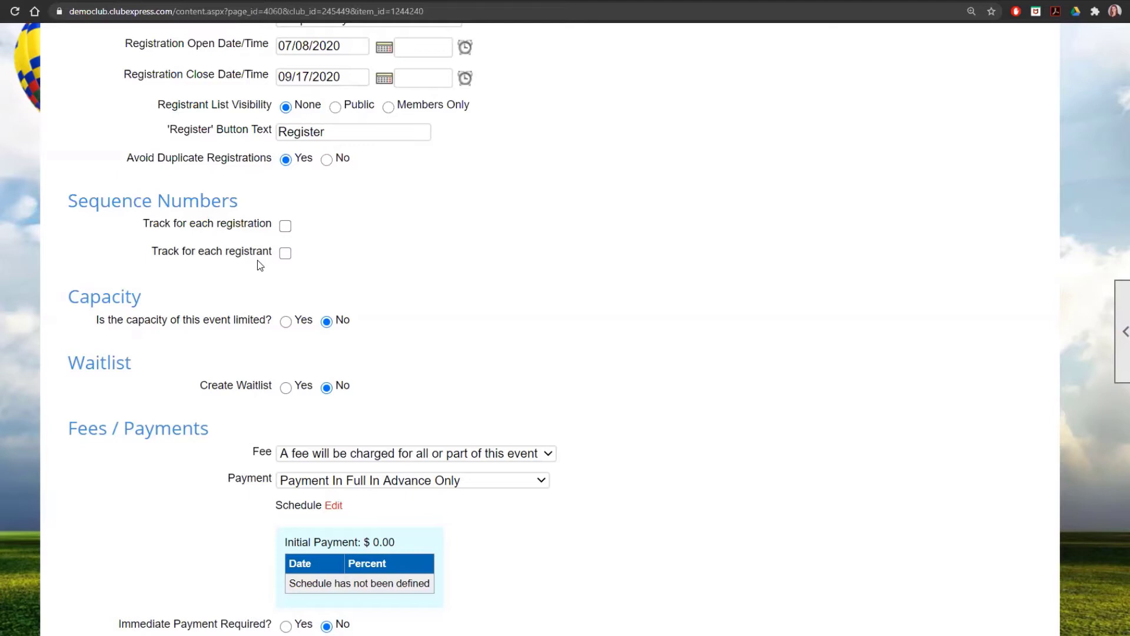
Limit the event's capacity to 75 registrants
{"action": "scroll", "coordinate": [259, 266], "scroll_direction": "down", "scroll_amount": 2}
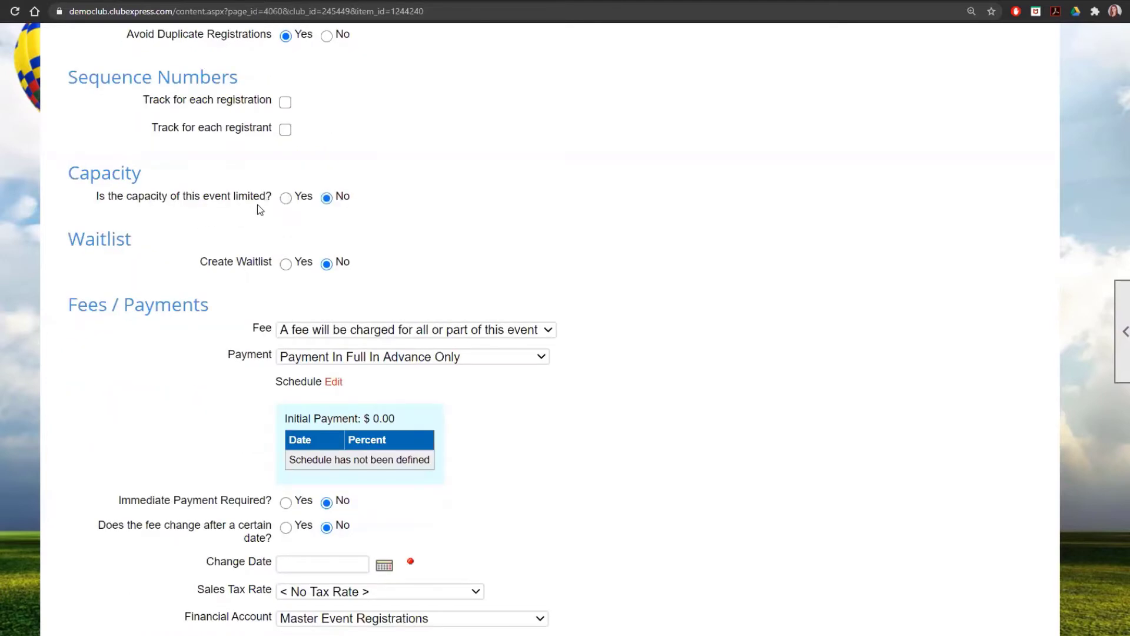
{"action": "left_click", "coordinate": [286, 198]}
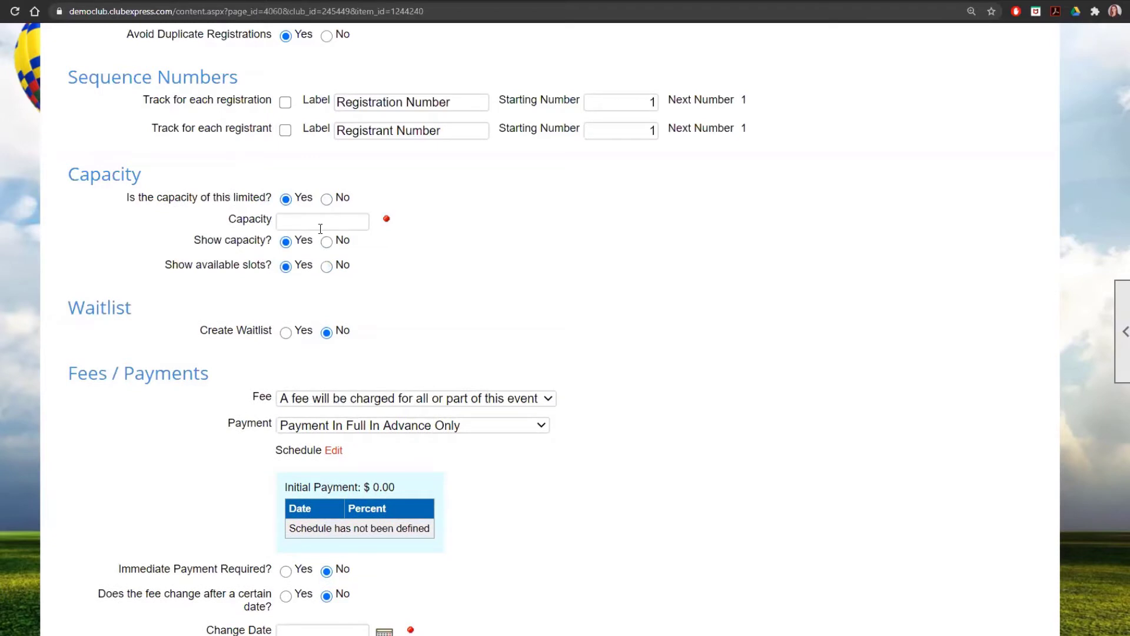
{"action": "left_click", "coordinate": [321, 228]}
{"action": "type", "text": "75"}
{"action": "left_click", "coordinate": [447, 268]}
Keep the fee charged for all or part of the event and set payment to Payment In Full In Advance Only
{"action": "scroll", "coordinate": [243, 422], "scroll_direction": "down", "scroll_amount": 3}
{"action": "left_click", "coordinate": [444, 215]}
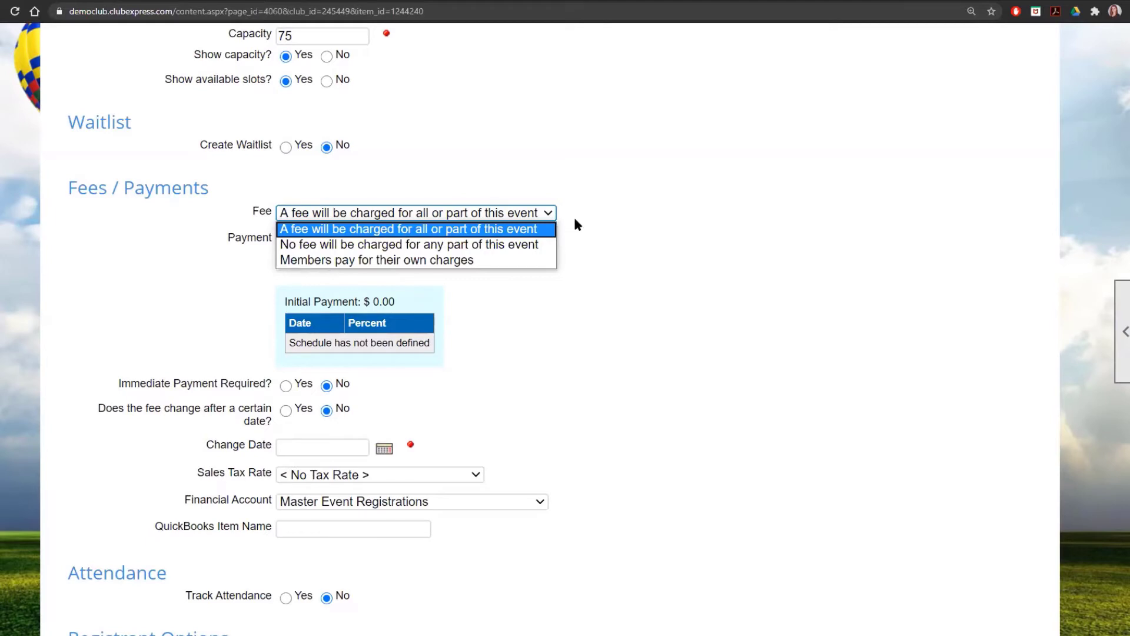
{"action": "left_click", "coordinate": [575, 222]}
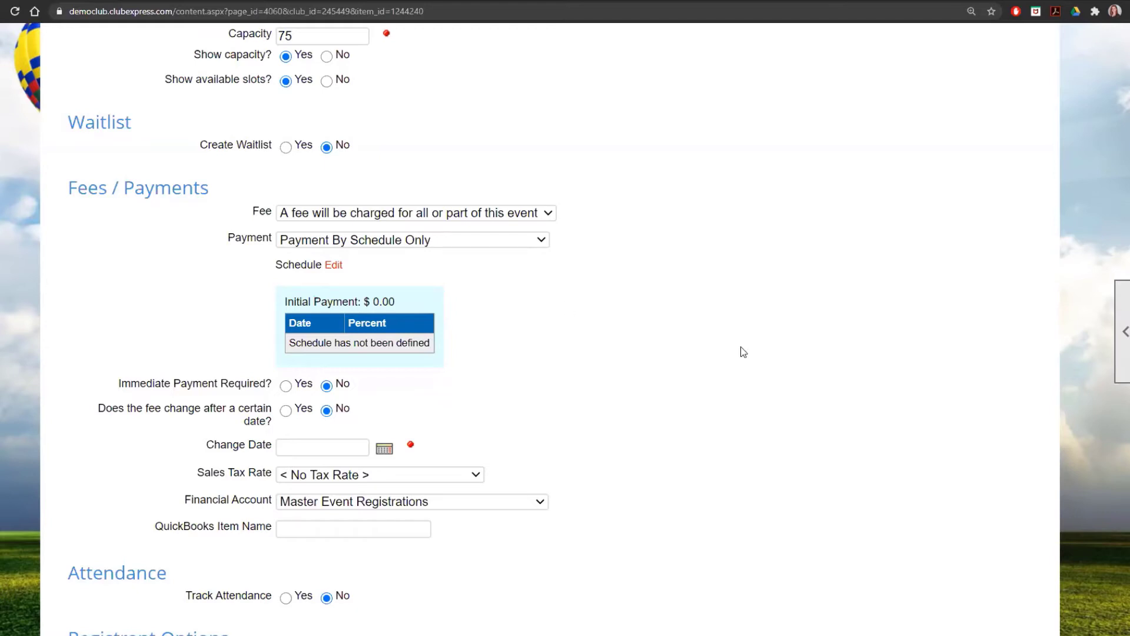
{"action": "left_click", "coordinate": [485, 242]}
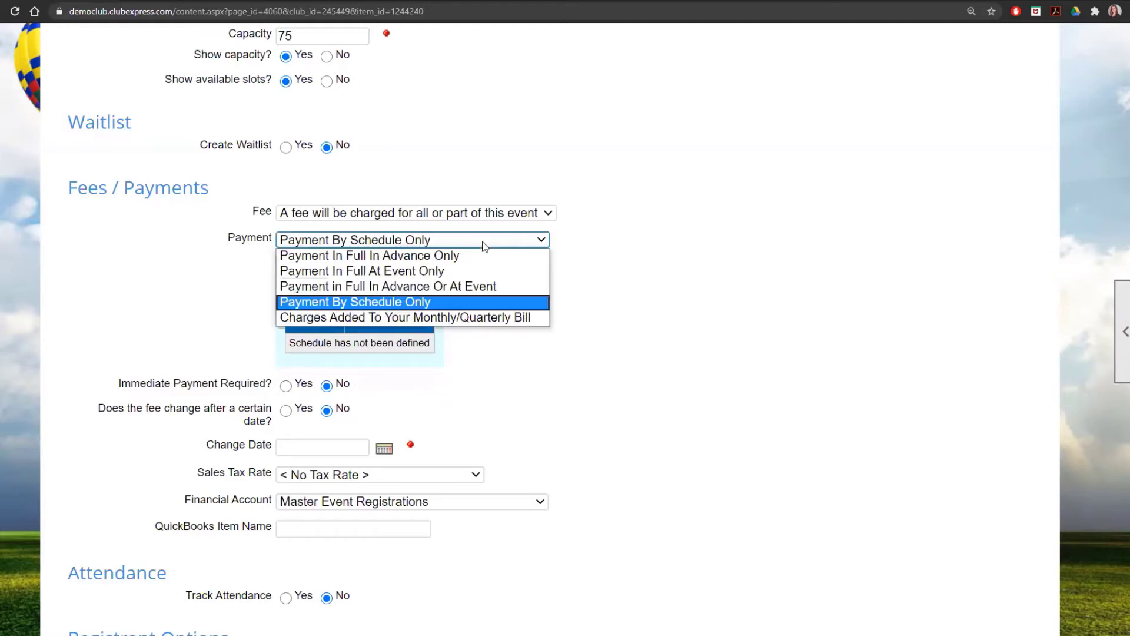
{"action": "left_click", "coordinate": [500, 256]}
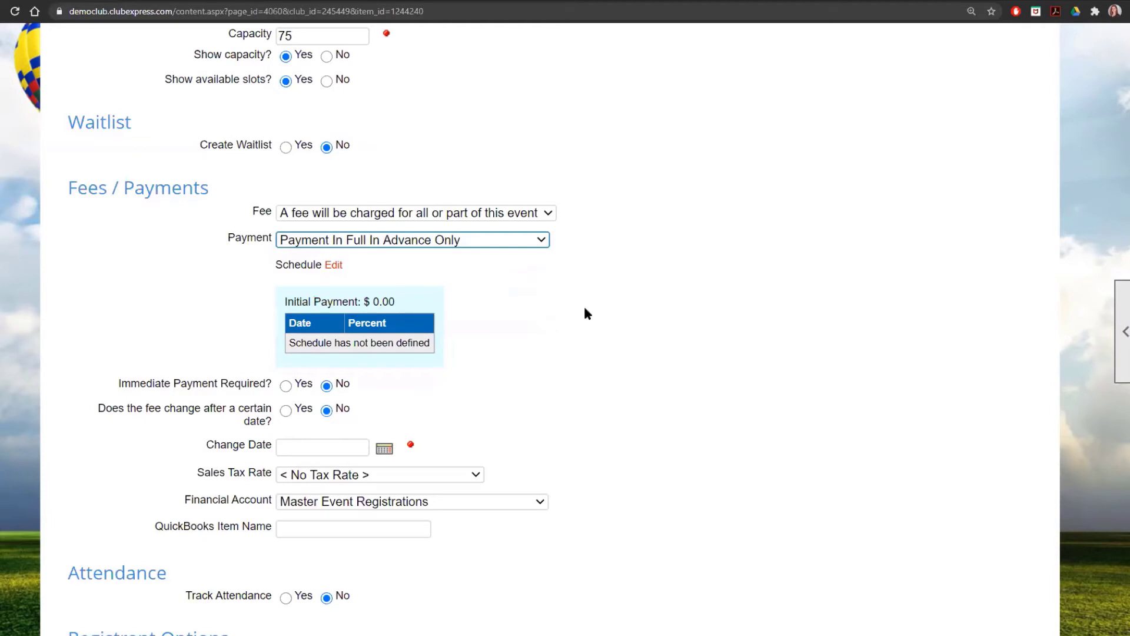
{"action": "left_click", "coordinate": [584, 304]}
Make the event fee change after a certain date, with 09/01/2020 as the change date
{"action": "scroll", "coordinate": [584, 304], "scroll_direction": "down", "scroll_amount": 2}
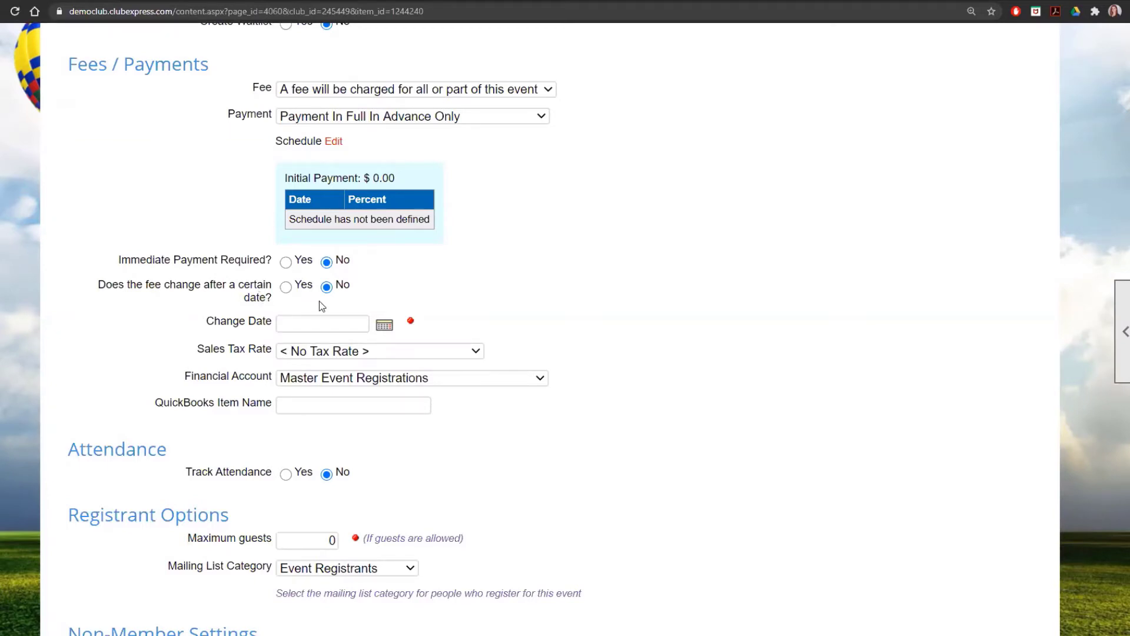
{"action": "left_click", "coordinate": [285, 287]}
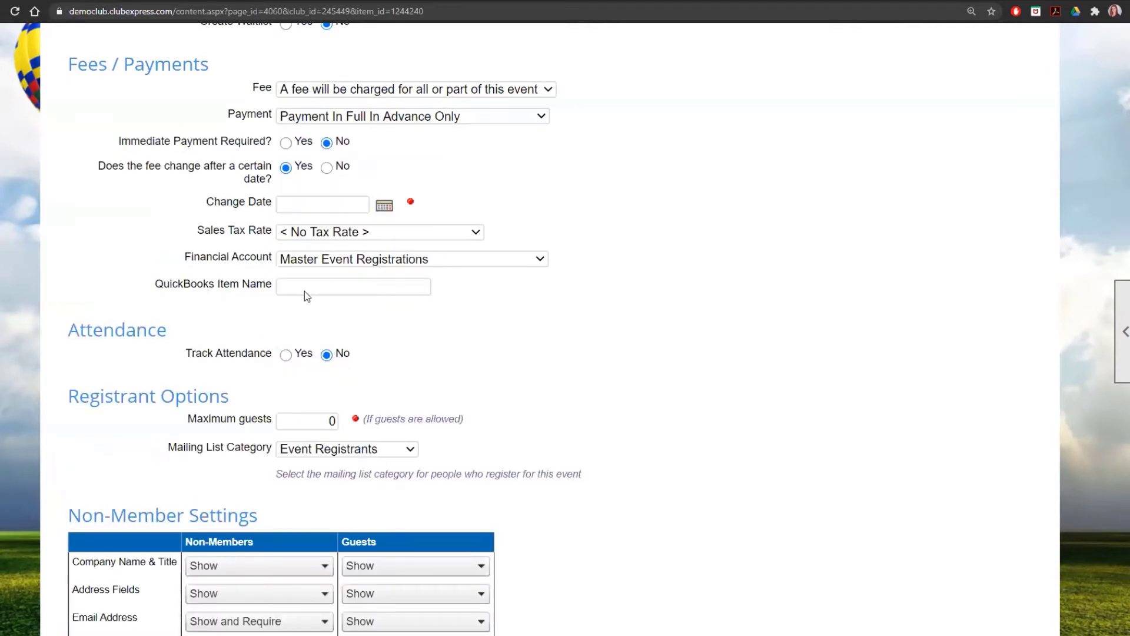
{"action": "left_click", "coordinate": [383, 208]}
{"action": "left_click", "coordinate": [383, 229]}
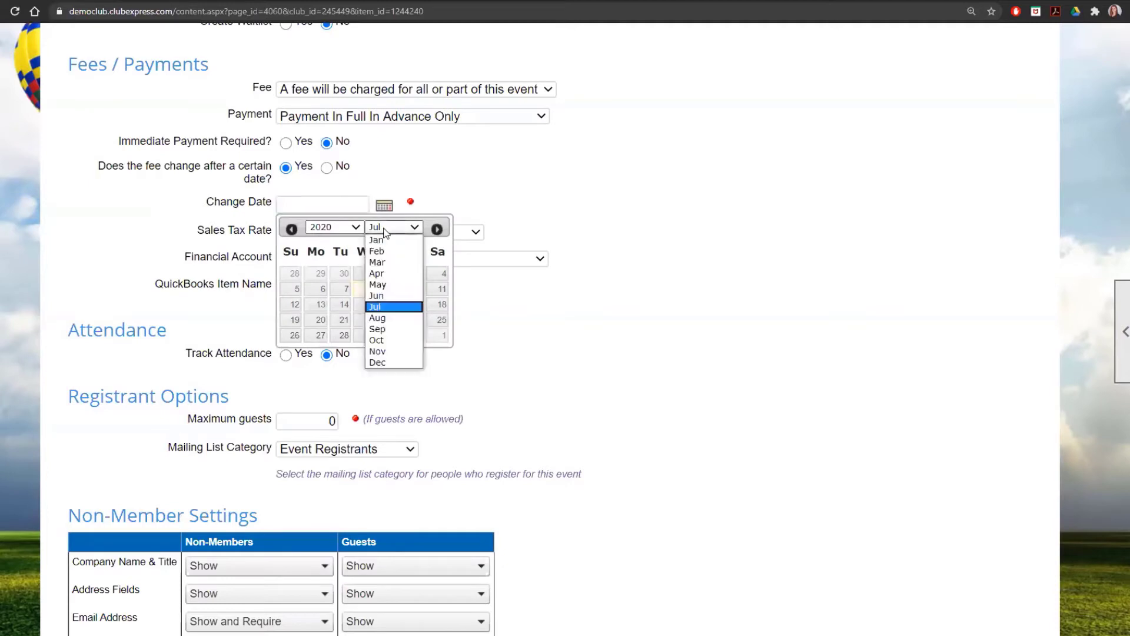
{"action": "left_click", "coordinate": [386, 329]}
{"action": "left_click", "coordinate": [345, 273]}
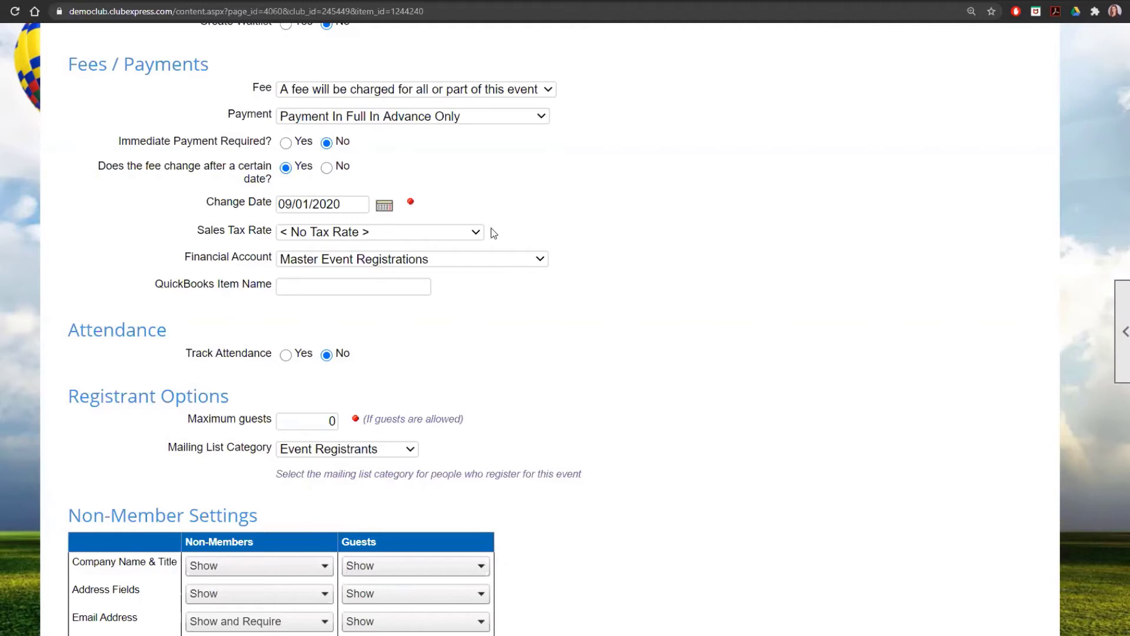
Keep the sales tax at No Tax Rate and turn on attendance tracking for the event
{"action": "left_click", "coordinate": [463, 239]}
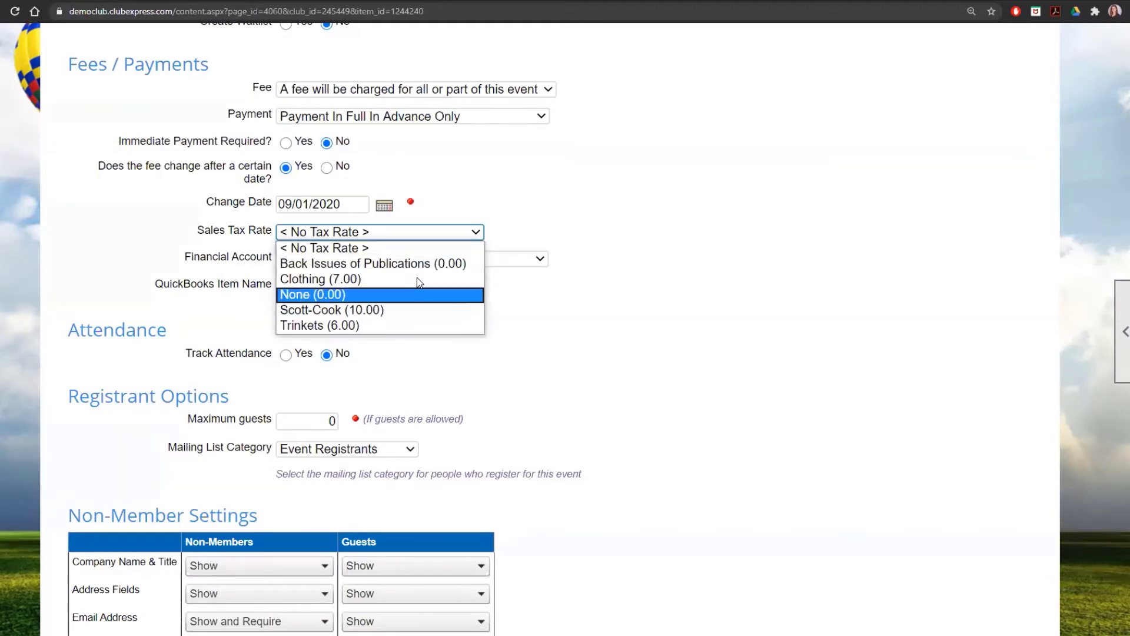
{"action": "left_click", "coordinate": [537, 237]}
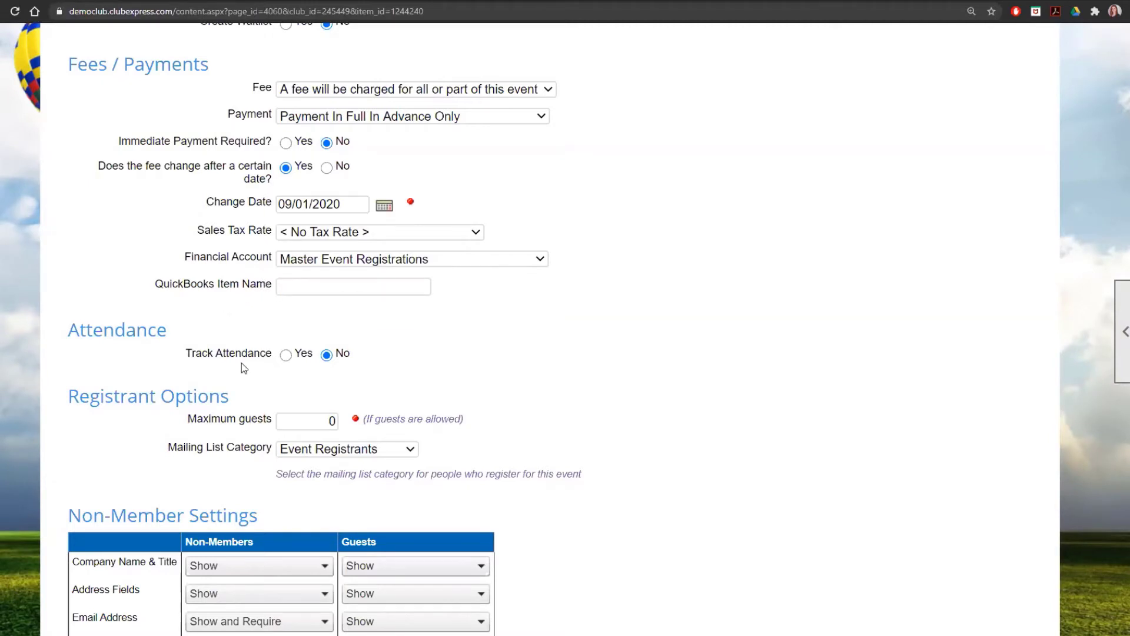
{"action": "scroll", "coordinate": [241, 362], "scroll_direction": "down", "scroll_amount": 3}
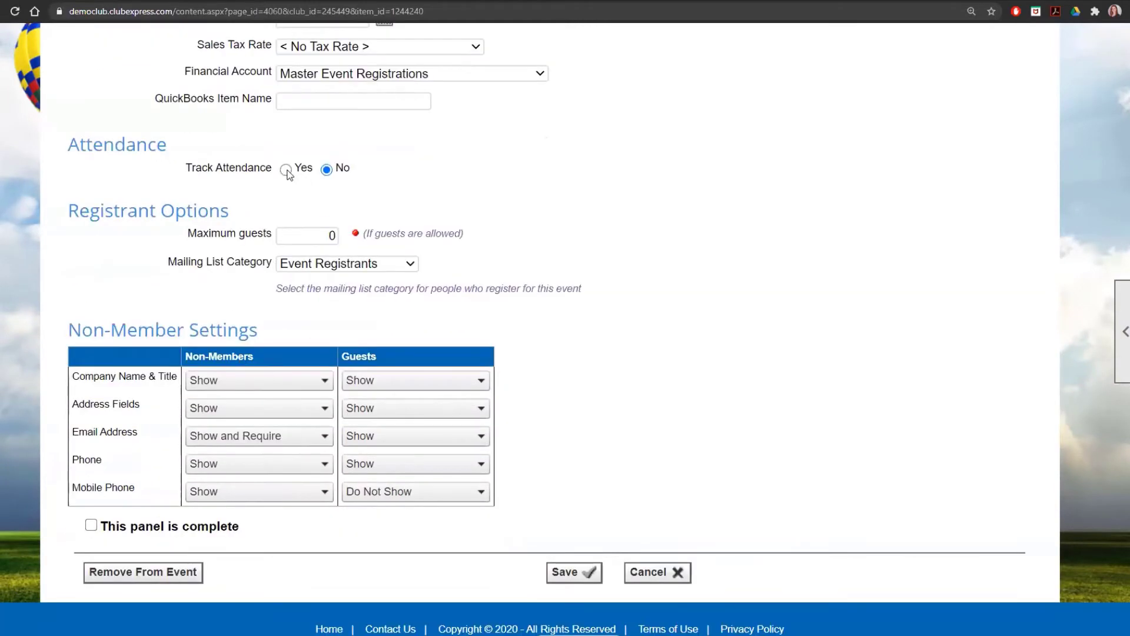
{"action": "left_click", "coordinate": [285, 169]}
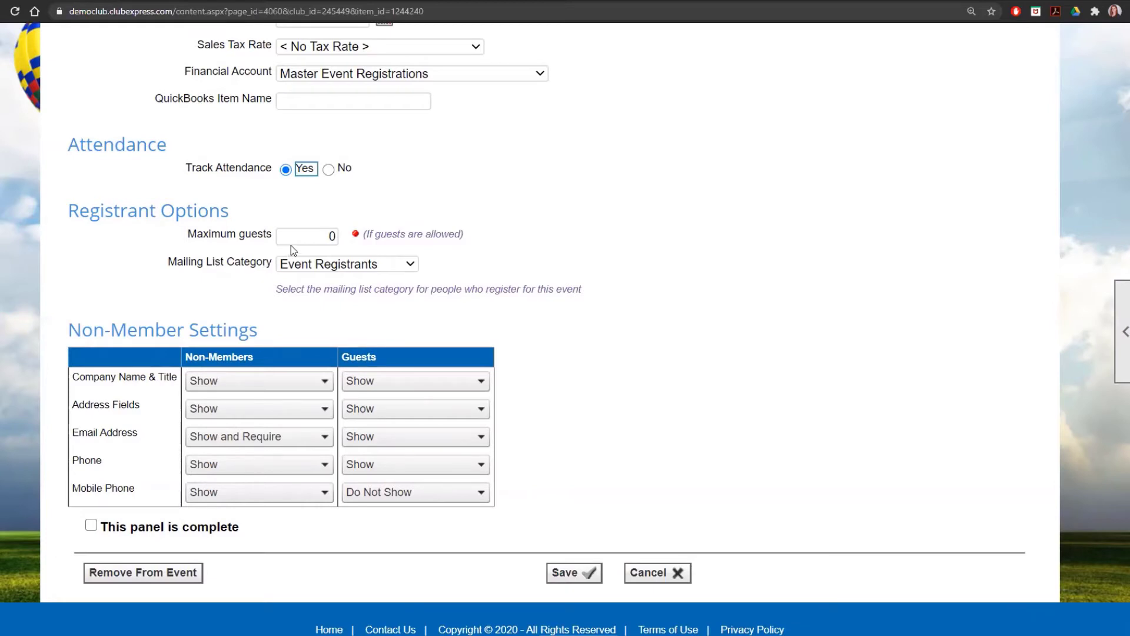
Mark the registration and fees panel as complete and save it
{"action": "scroll", "coordinate": [265, 277], "scroll_direction": "down", "scroll_amount": 1}
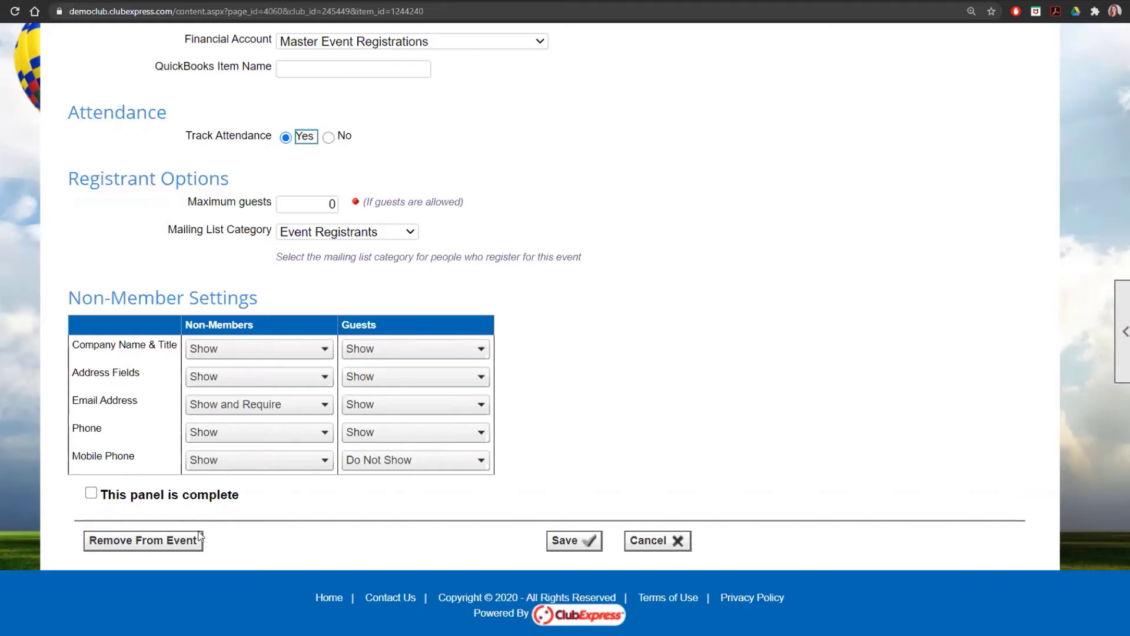
{"action": "left_click", "coordinate": [187, 499]}
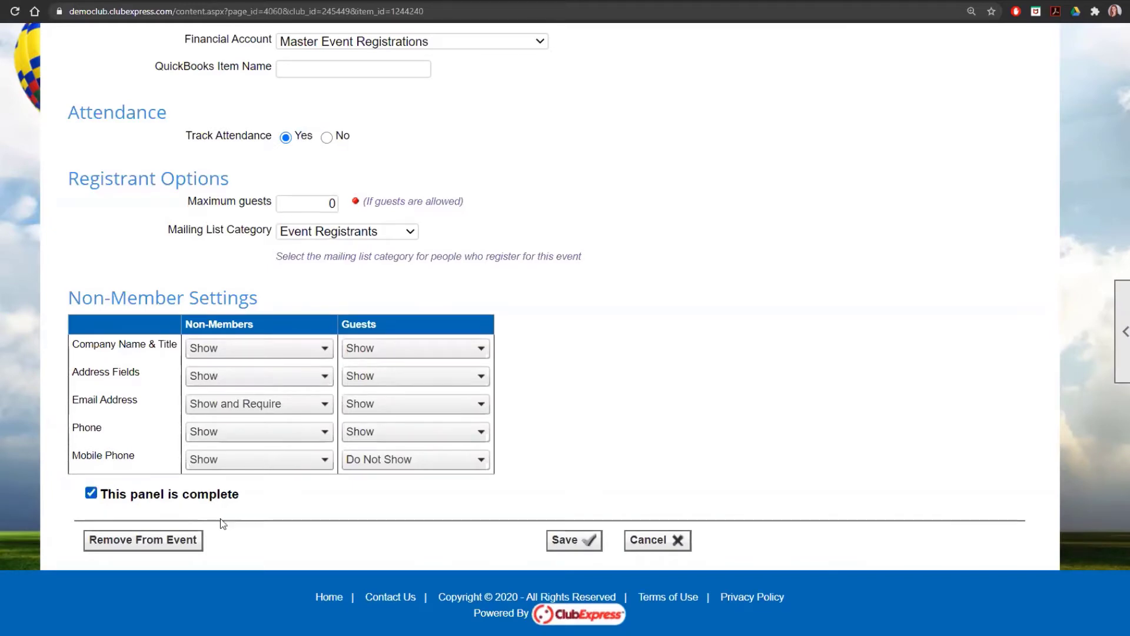
{"action": "left_click", "coordinate": [545, 547]}
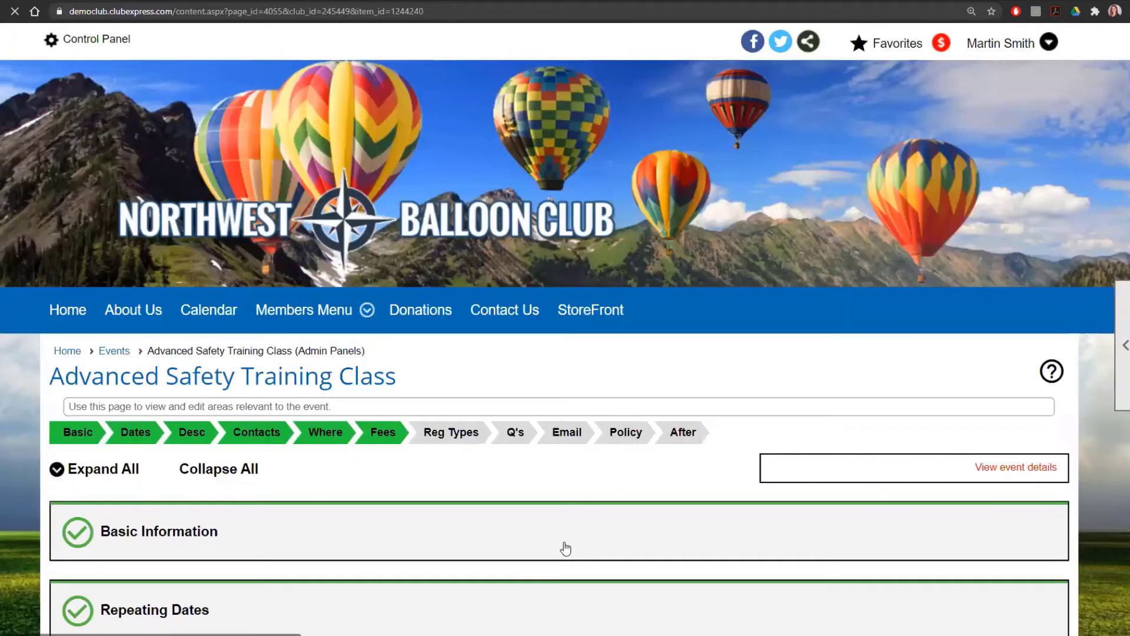
In the who-can-register panel, add the Active members registrant type with a fee of $300 and a late fee of $450
{"action": "scroll", "coordinate": [586, 535], "scroll_direction": "down", "scroll_amount": 10}
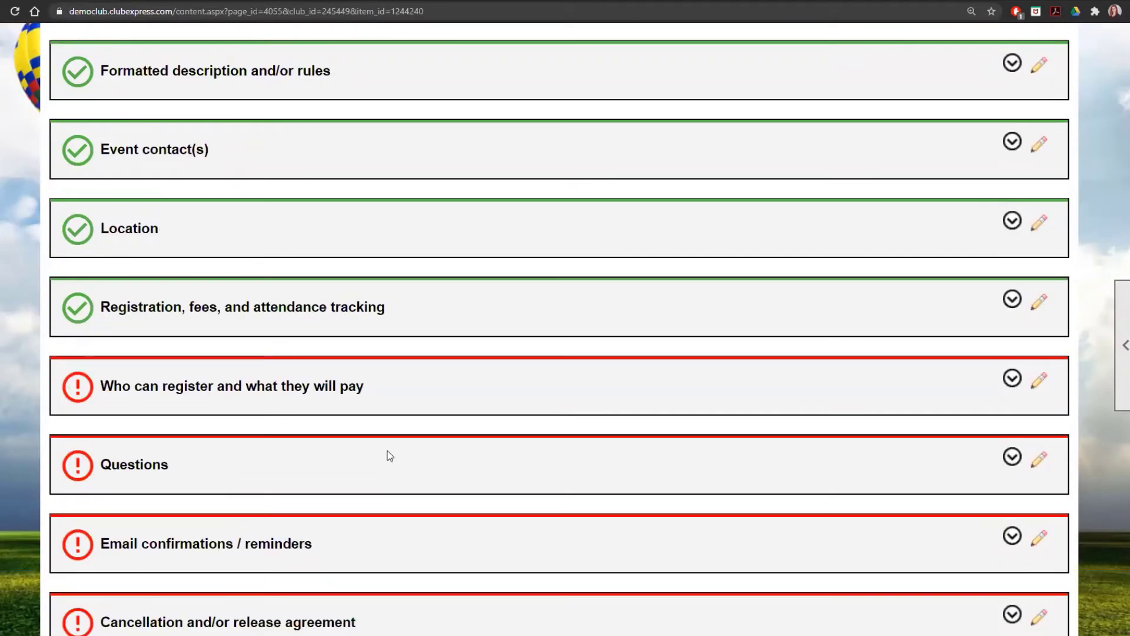
{"action": "left_click", "coordinate": [1038, 380]}
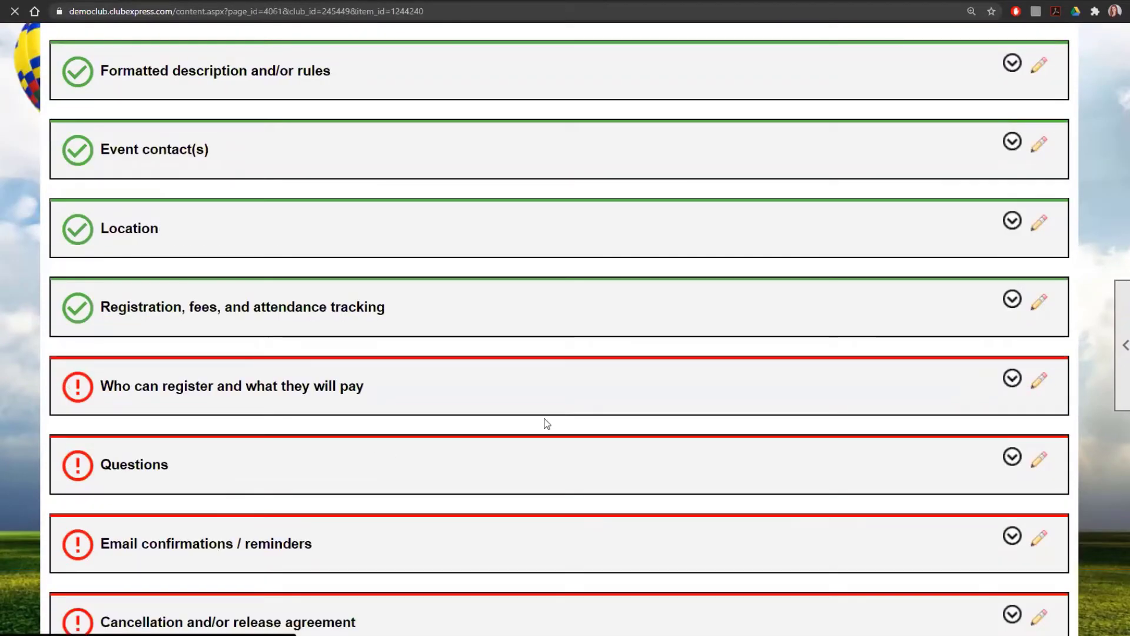
{"action": "scroll", "coordinate": [383, 447], "scroll_direction": "down", "scroll_amount": 2}
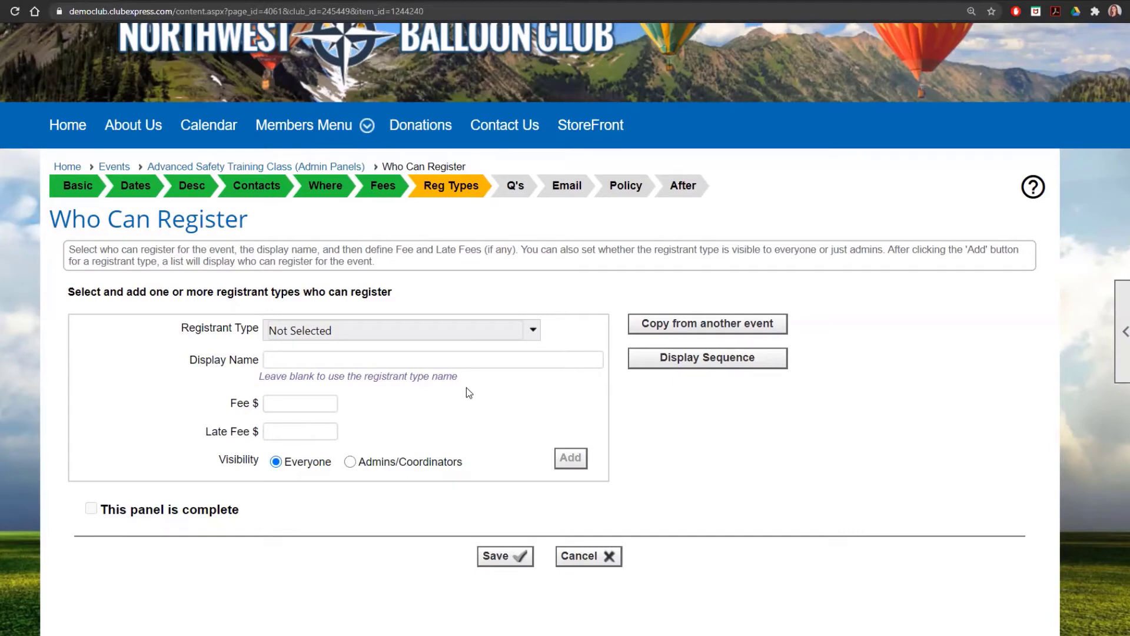
{"action": "left_click", "coordinate": [511, 335]}
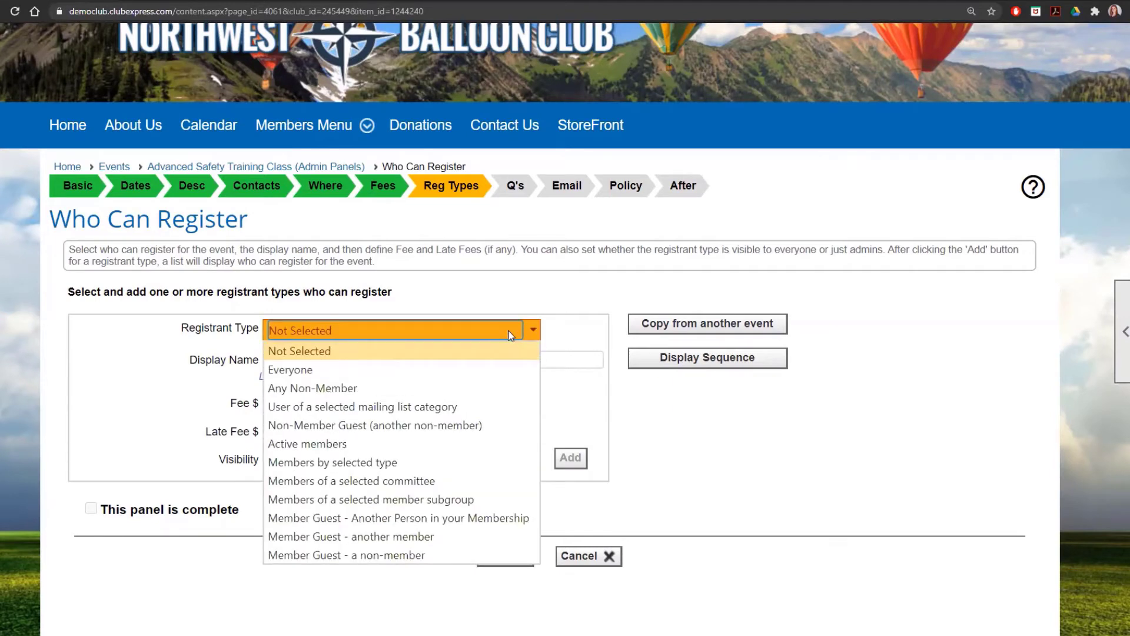
{"action": "left_click", "coordinate": [477, 445]}
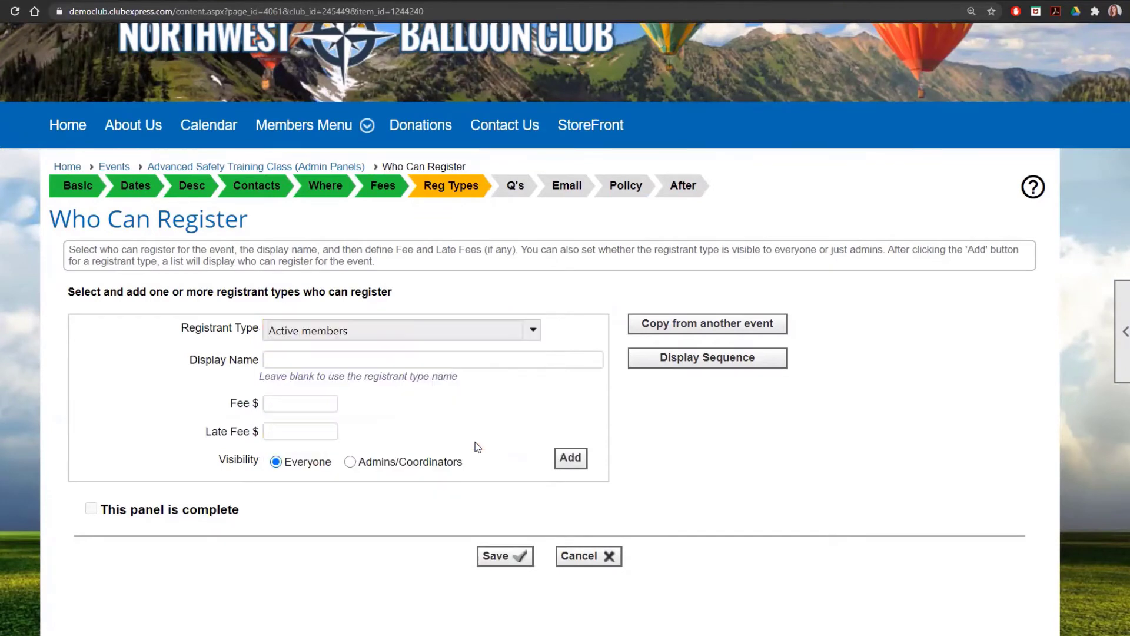
{"action": "left_click", "coordinate": [331, 405]}
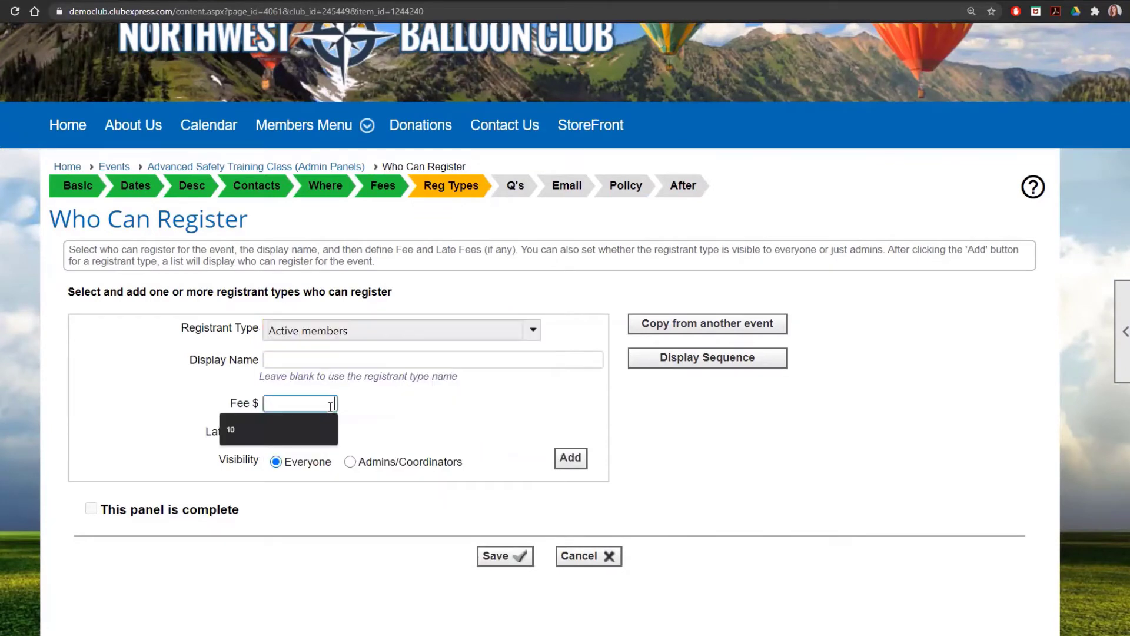
{"action": "type", "text": "300"}
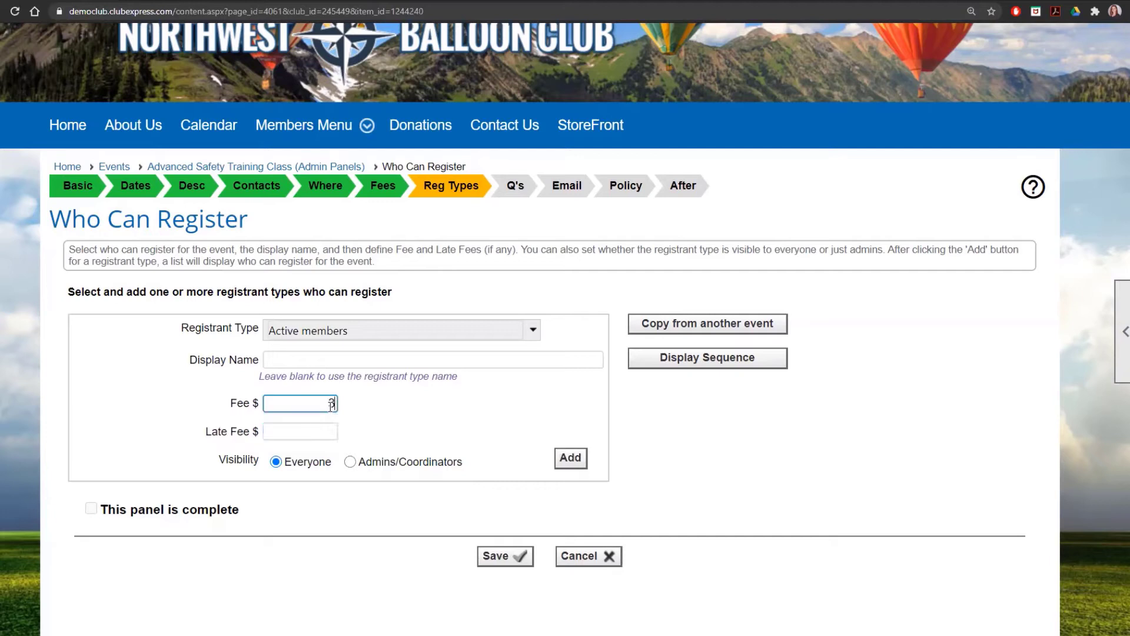
{"action": "left_click", "coordinate": [319, 430]}
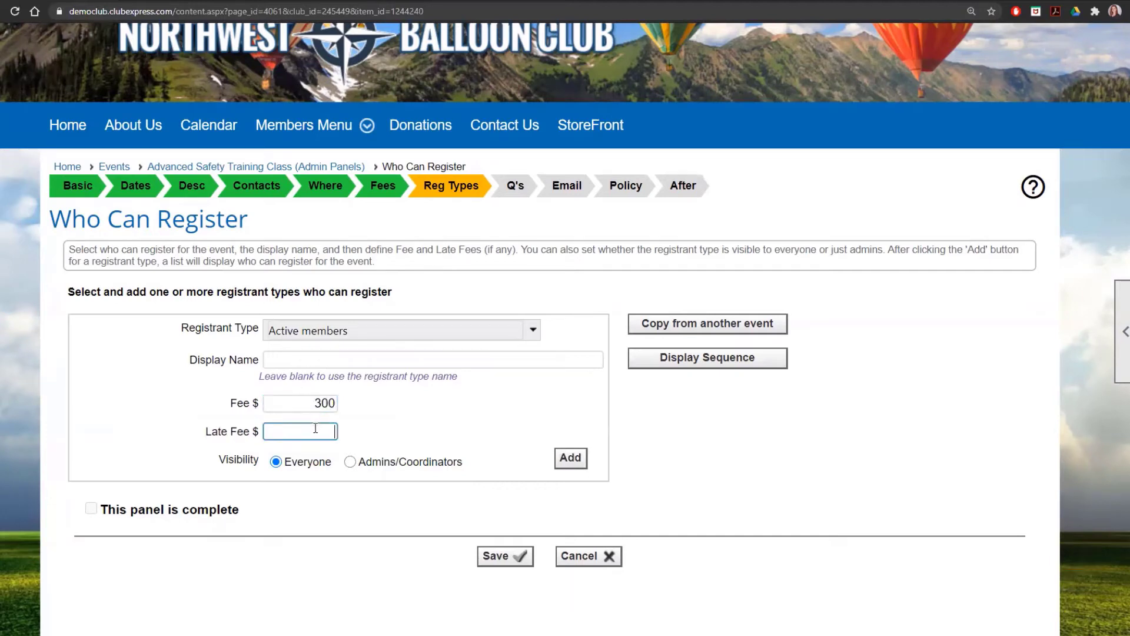
{"action": "type", "text": "450"}
{"action": "left_click", "coordinate": [569, 462]}
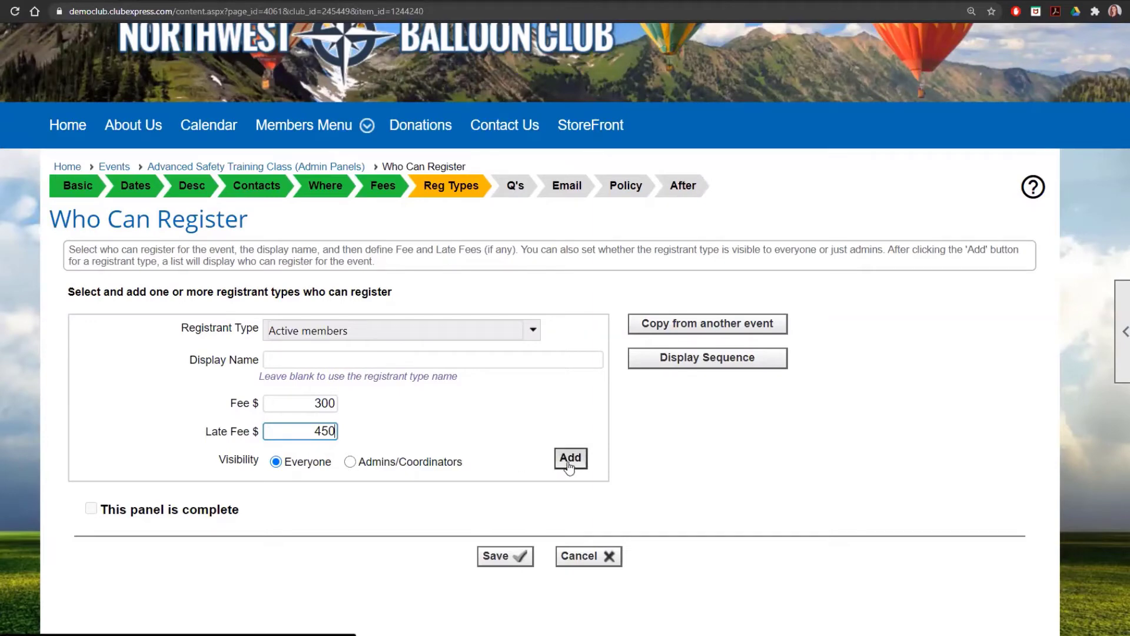
Mark the who-can-register panel as complete and save it
{"action": "scroll", "coordinate": [568, 464], "scroll_direction": "down", "scroll_amount": 3}
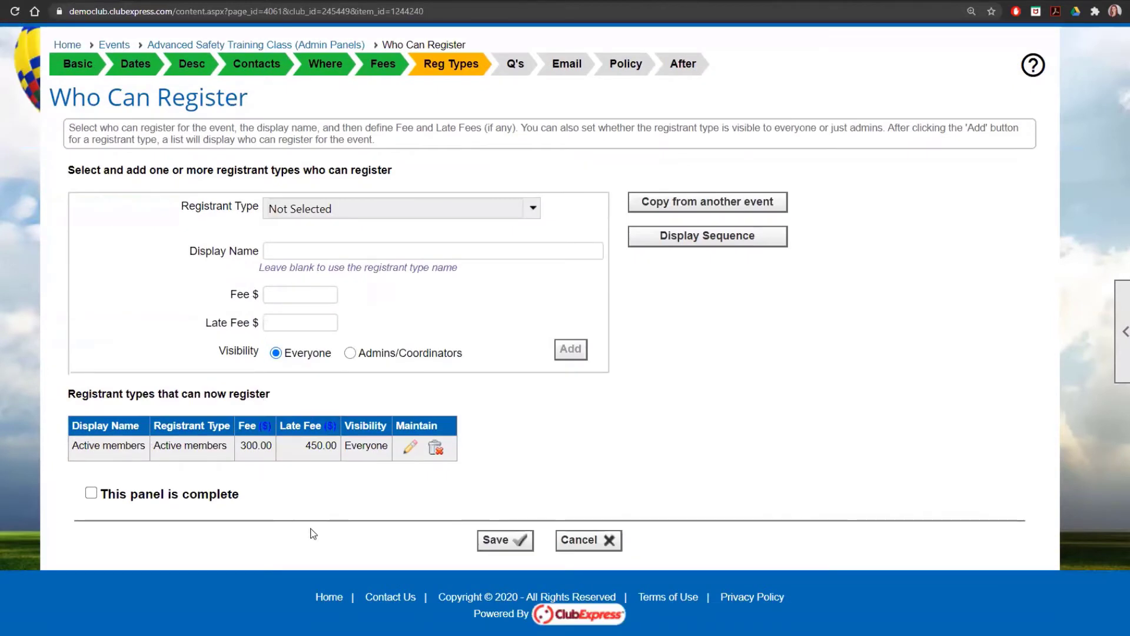
{"action": "left_click", "coordinate": [183, 494]}
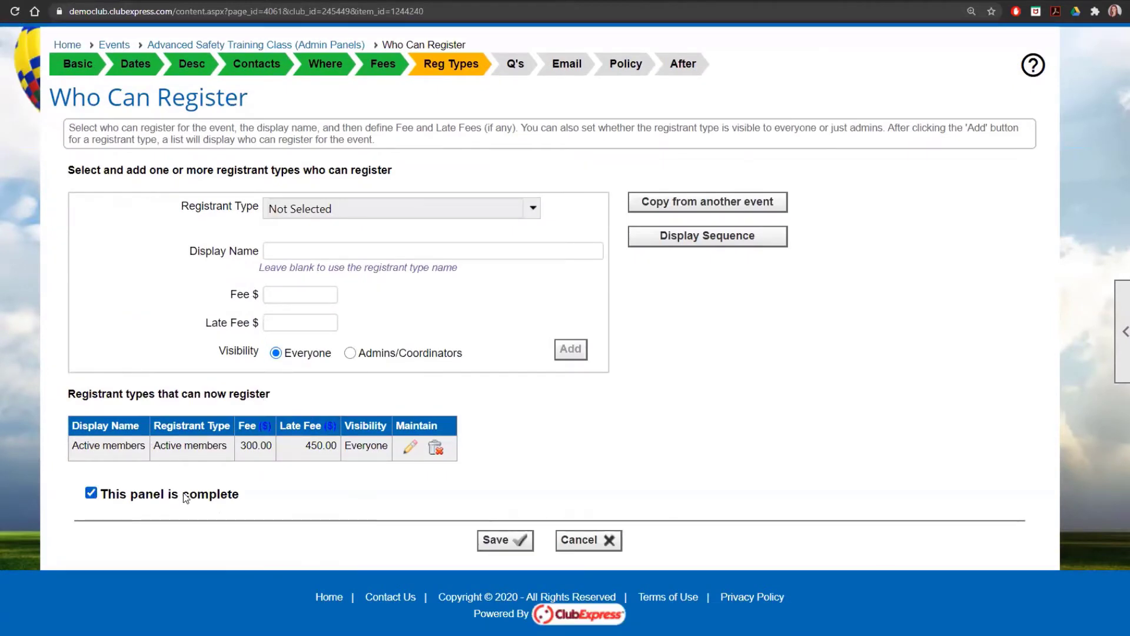
{"action": "left_click", "coordinate": [517, 549]}
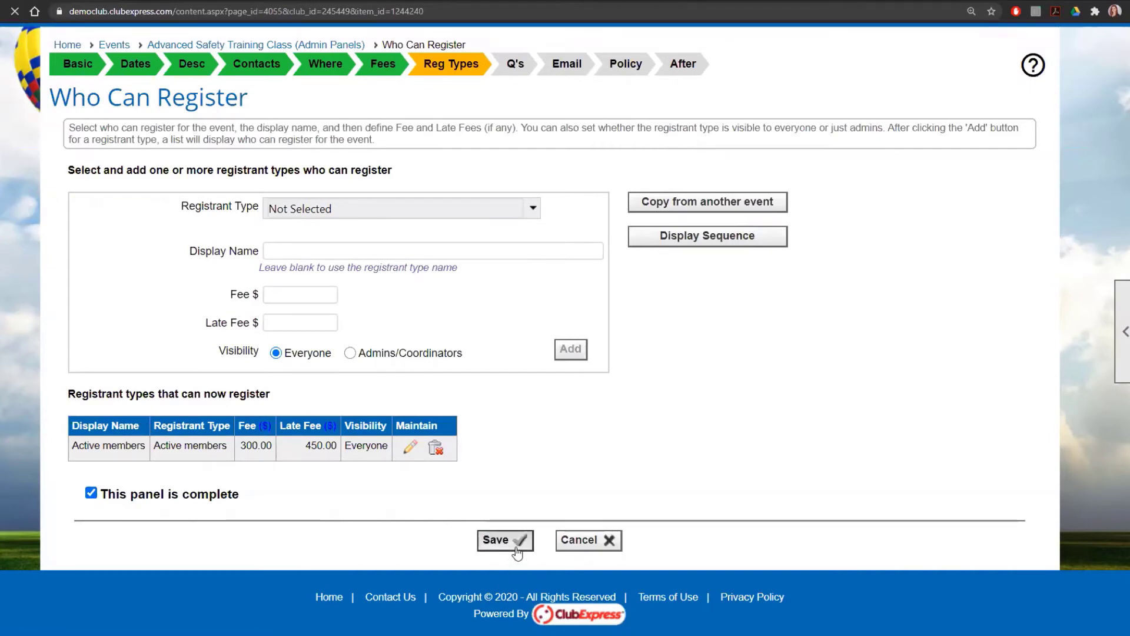
Remove the Questions panel from the event and confirm the removal
{"action": "scroll", "coordinate": [528, 465], "scroll_direction": "down", "scroll_amount": 10}
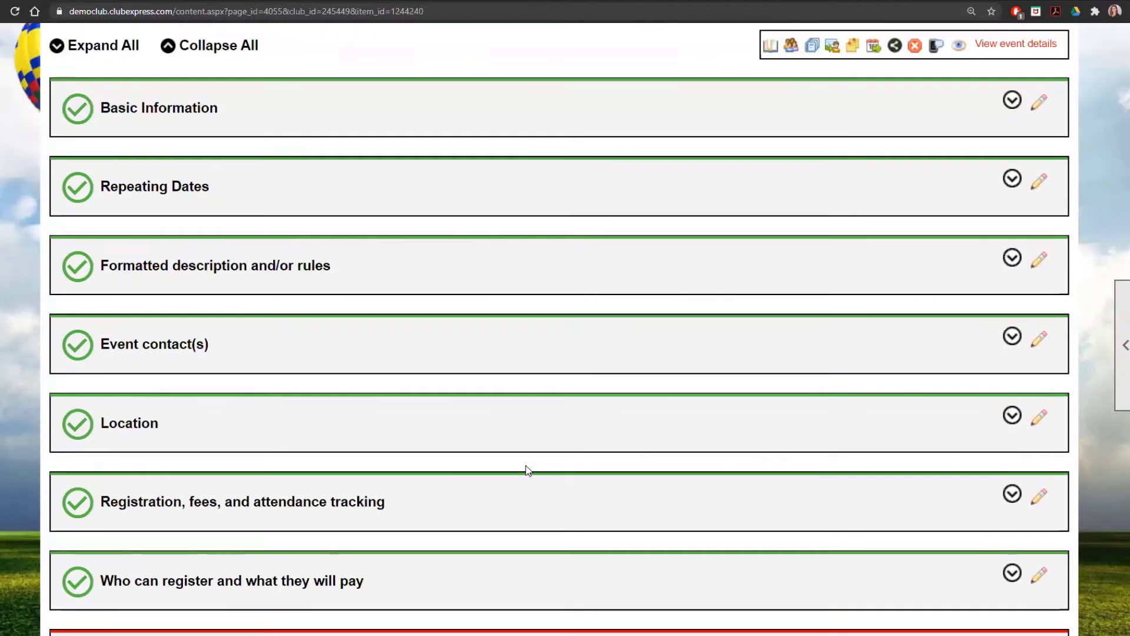
{"action": "left_click", "coordinate": [1039, 463]}
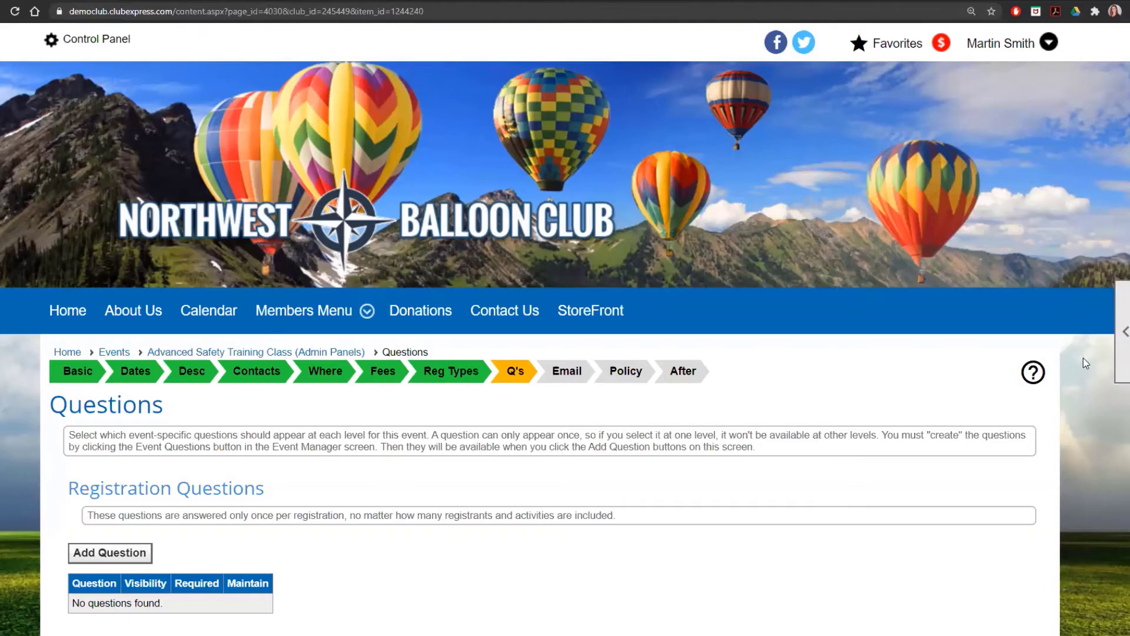
{"action": "scroll", "coordinate": [860, 406], "scroll_direction": "down", "scroll_amount": 4}
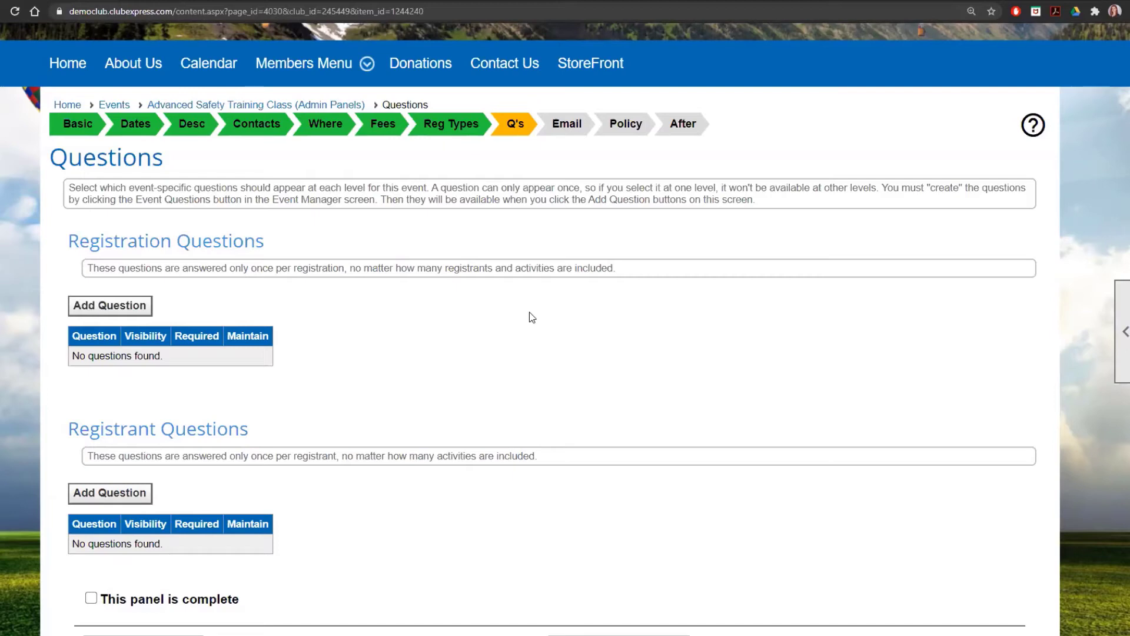
{"action": "scroll", "coordinate": [532, 317], "scroll_direction": "down", "scroll_amount": 3}
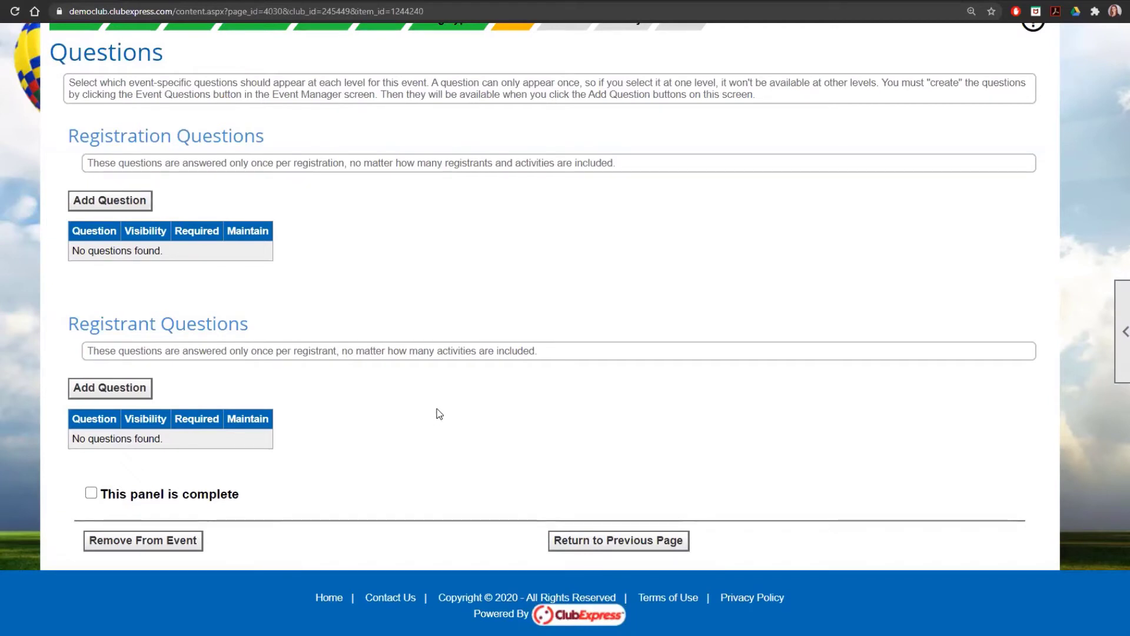
{"action": "left_click", "coordinate": [175, 548]}
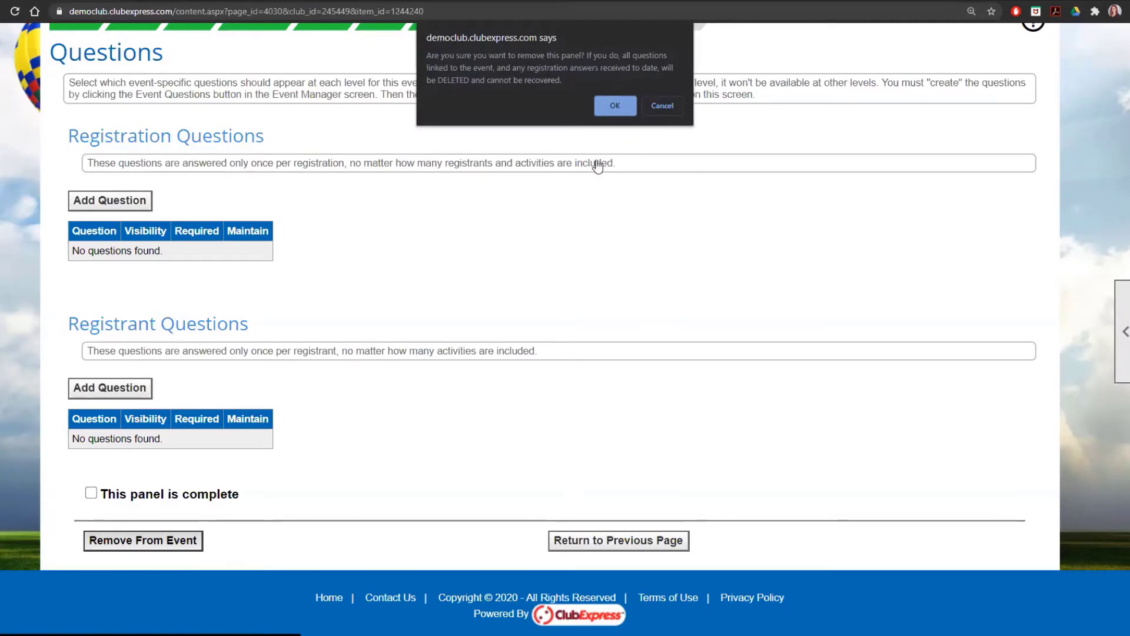
{"action": "left_click", "coordinate": [612, 106]}
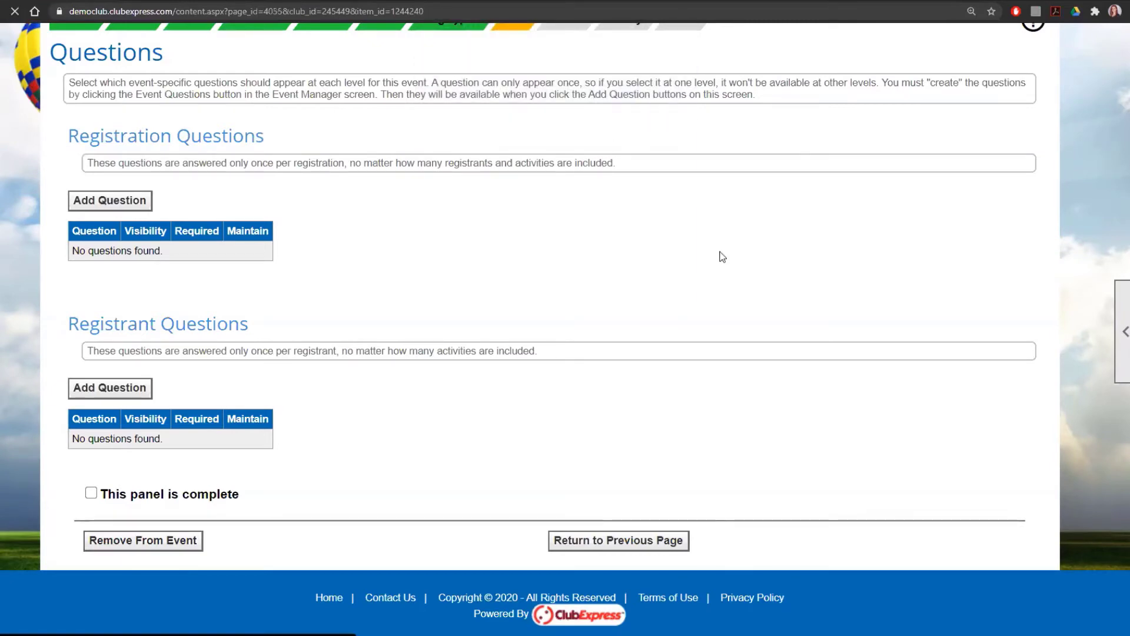
{"action": "left_click", "coordinate": [545, 382]}
Open the event's email confirmations and reminders panel for editing
{"action": "scroll", "coordinate": [628, 250], "scroll_direction": "down", "scroll_amount": 3}
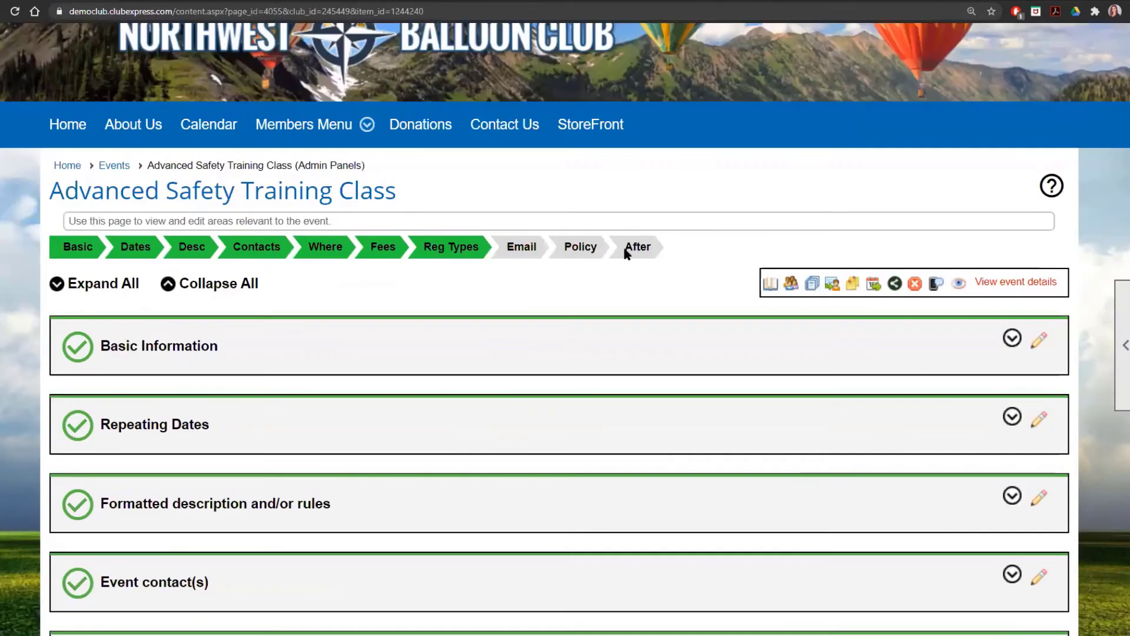
{"action": "scroll", "coordinate": [577, 330], "scroll_direction": "down", "scroll_amount": 4}
{"action": "scroll", "coordinate": [575, 340], "scroll_direction": "down", "scroll_amount": 4}
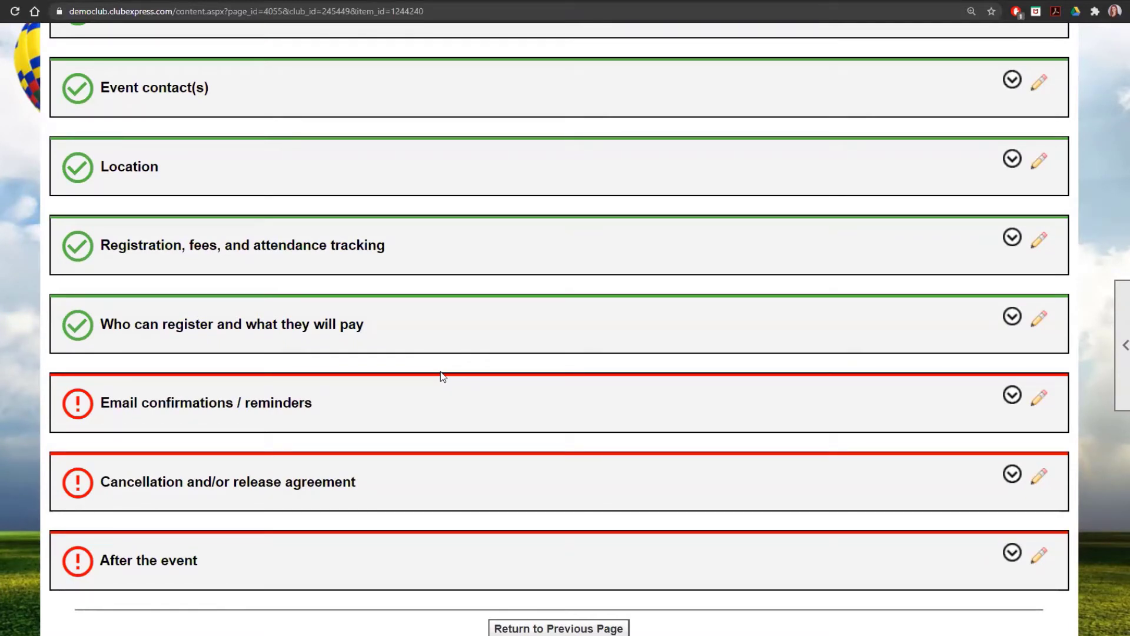
{"action": "left_click", "coordinate": [1046, 401]}
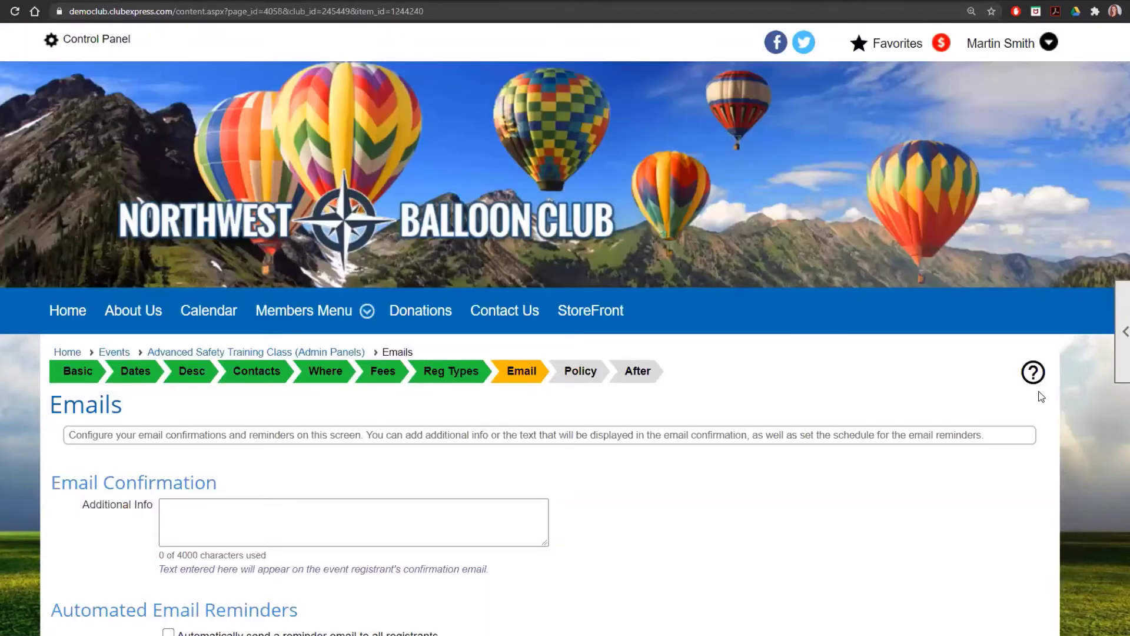
{"action": "scroll", "coordinate": [1042, 397], "scroll_direction": "down", "scroll_amount": 4}
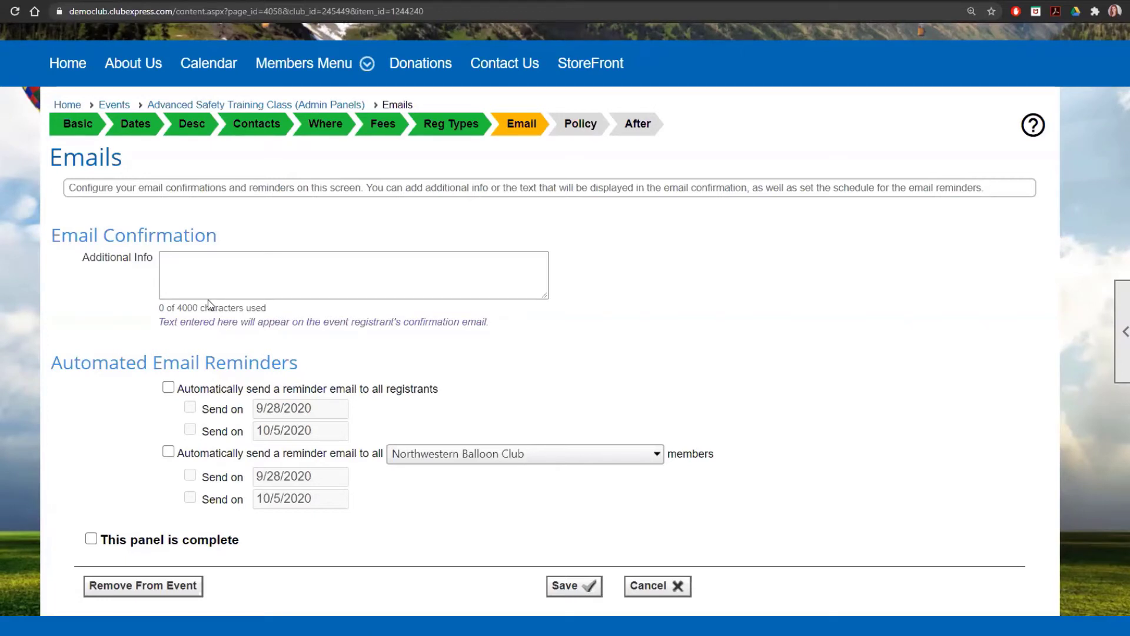
{"action": "scroll", "coordinate": [242, 406], "scroll_direction": "down", "scroll_amount": 1}
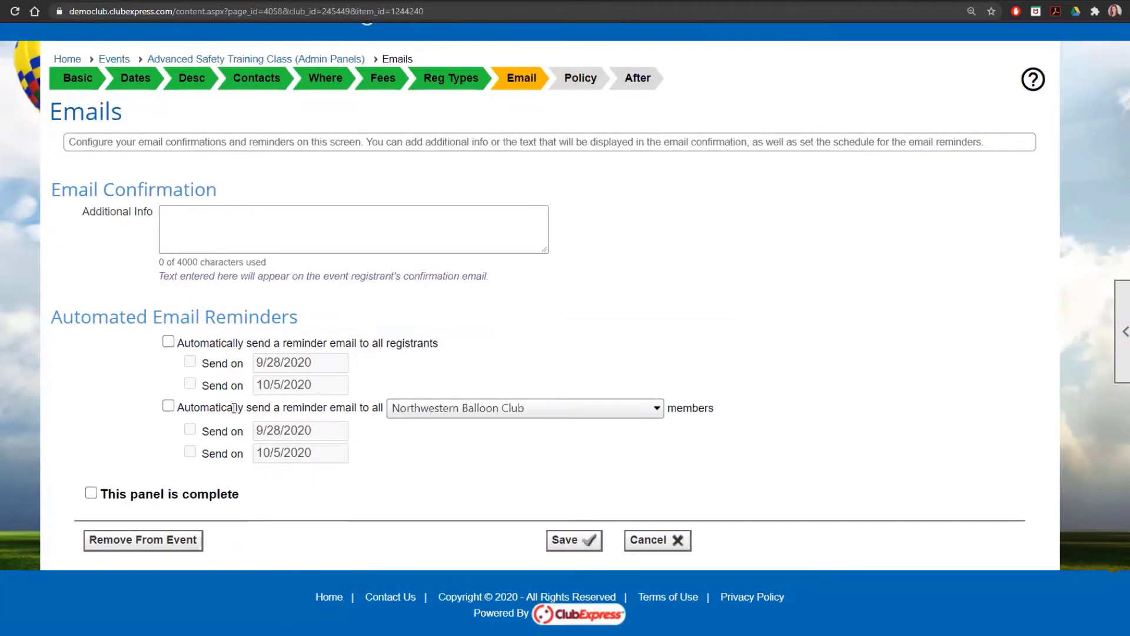
Try an automatic reminder email to all registrants with the 9/28/2020 send date, and turn both options off again
{"action": "left_click", "coordinate": [168, 341]}
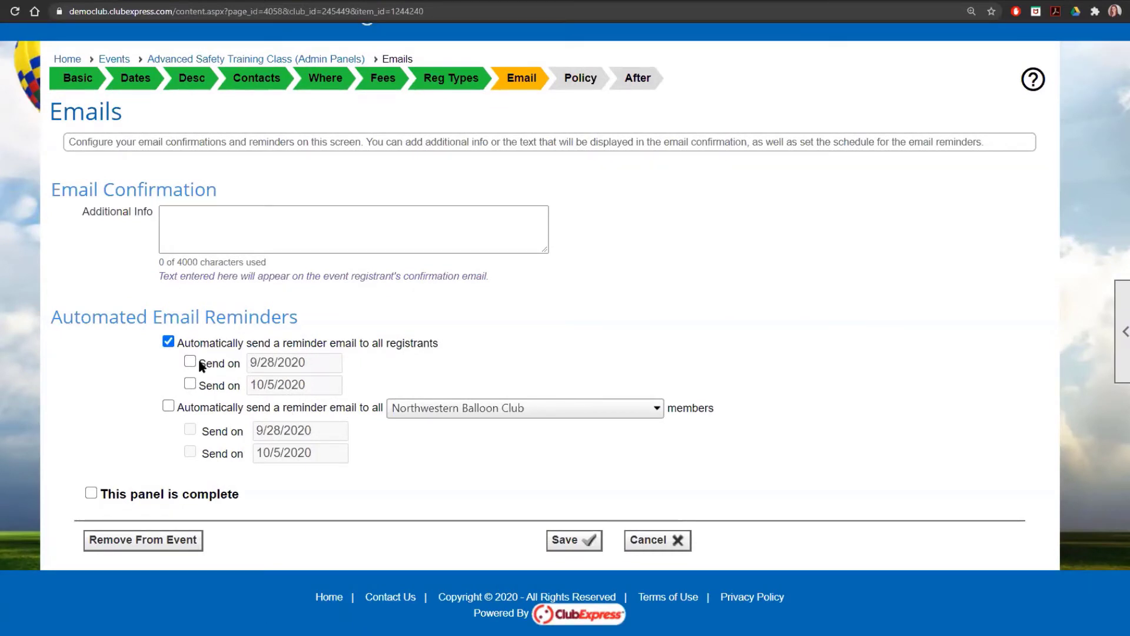
{"action": "left_click", "coordinate": [190, 362]}
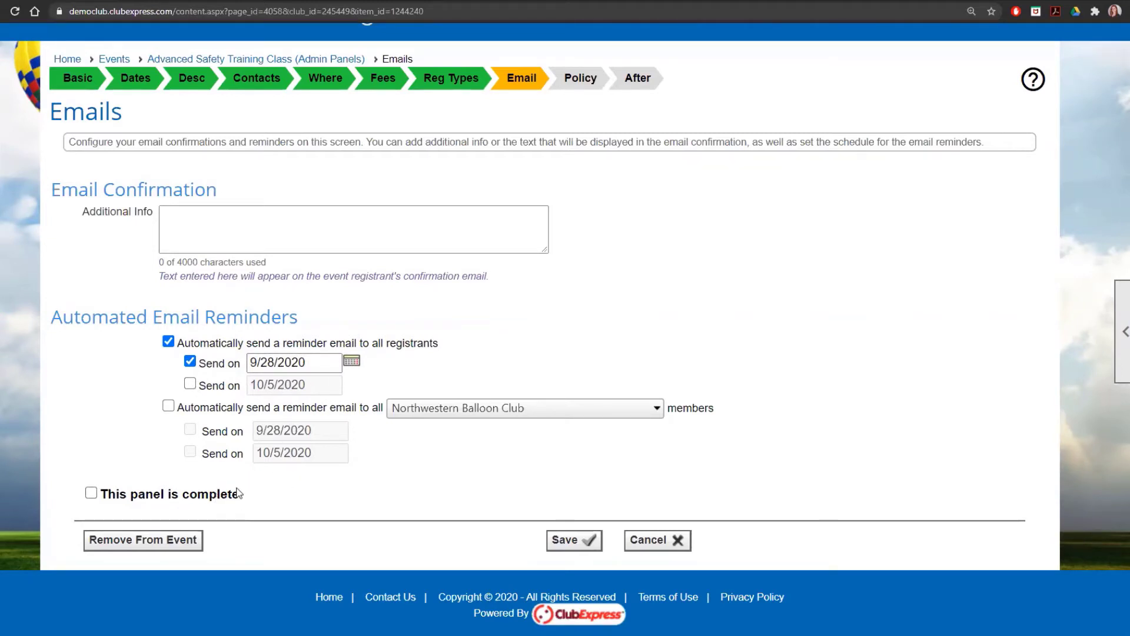
{"action": "left_click", "coordinate": [189, 361]}
{"action": "left_click", "coordinate": [168, 342]}
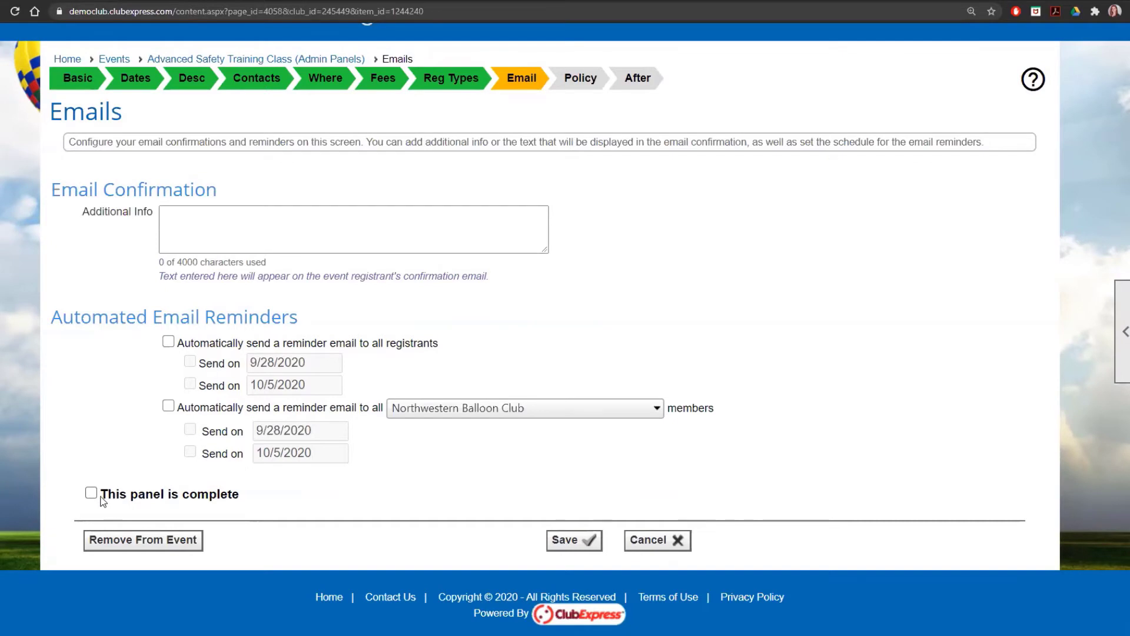
Remove the email confirmations and reminders panel from the event and confirm the removal
{"action": "left_click", "coordinate": [104, 542]}
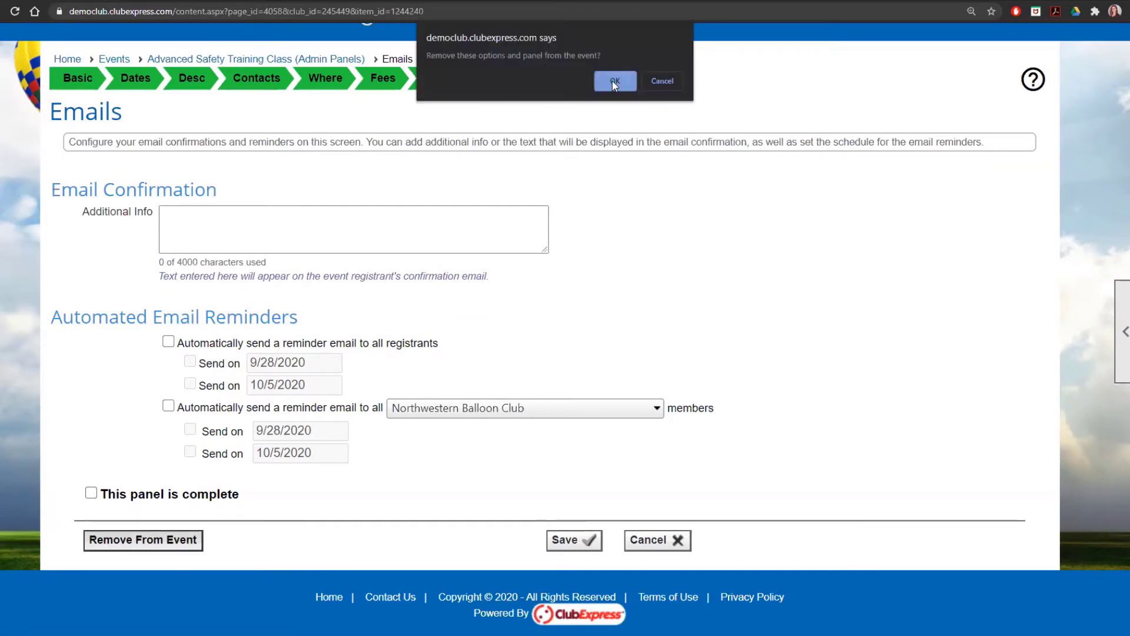
{"action": "left_click", "coordinate": [611, 82]}
{"action": "left_click", "coordinate": [560, 392]}
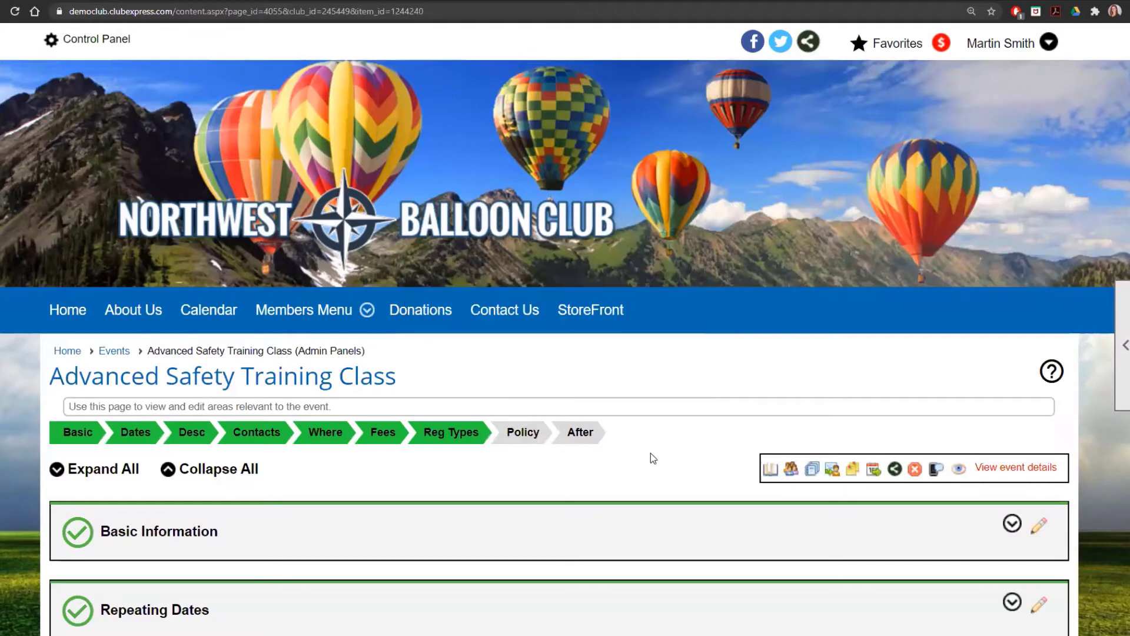
Open the event's cancellation and release agreement panel for editing
{"action": "scroll", "coordinate": [651, 456], "scroll_direction": "down", "scroll_amount": 10}
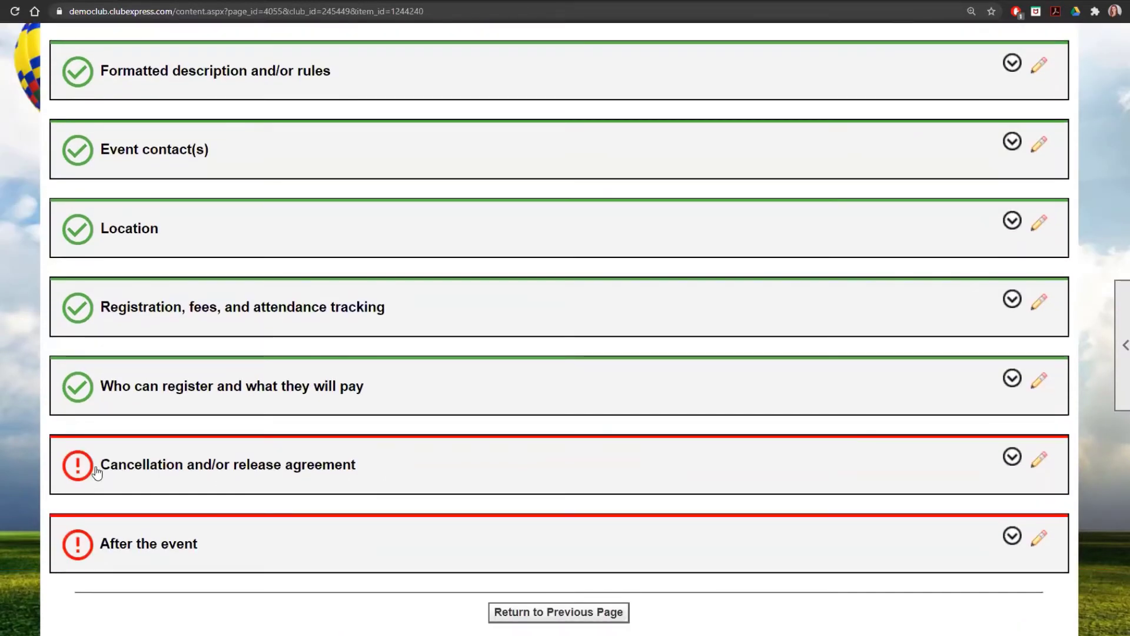
{"action": "left_click", "coordinate": [1039, 463]}
{"action": "scroll", "coordinate": [512, 497], "scroll_direction": "down", "scroll_amount": 3}
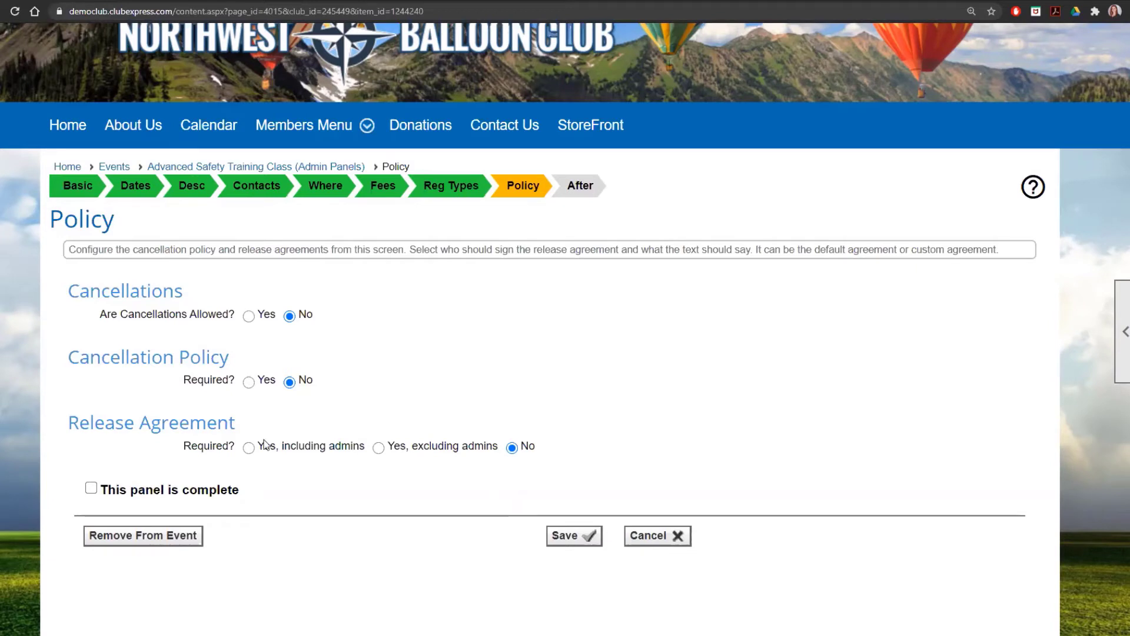
Try requiring a release agreement including admins with a custom agreement for this event, and set the requirement back to No
{"action": "left_click", "coordinate": [315, 447]}
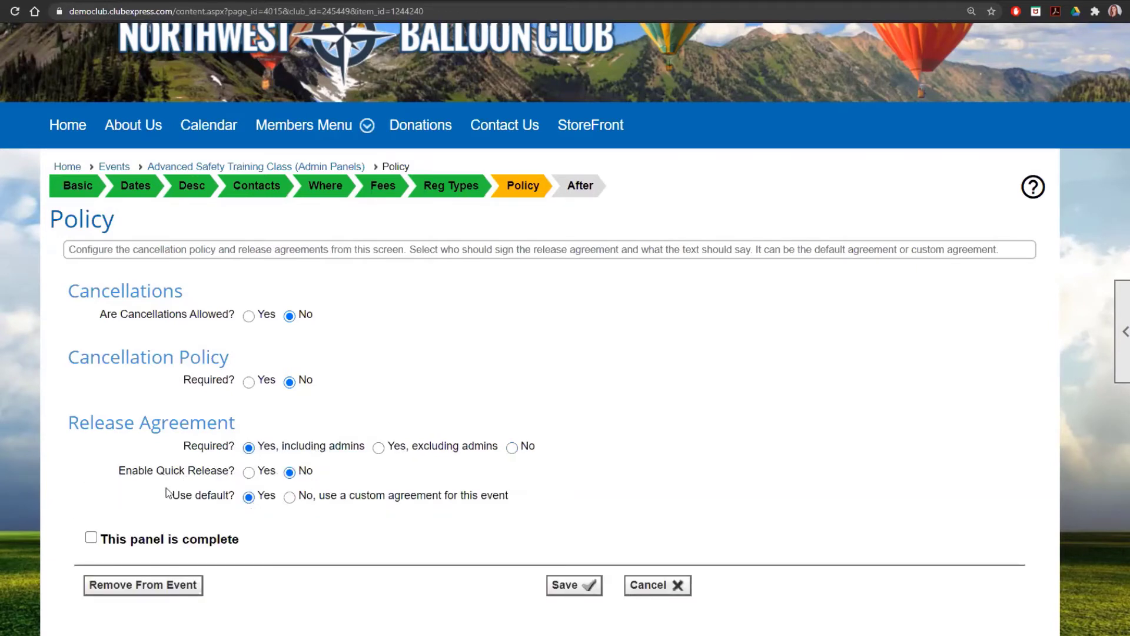
{"action": "left_click", "coordinate": [289, 496]}
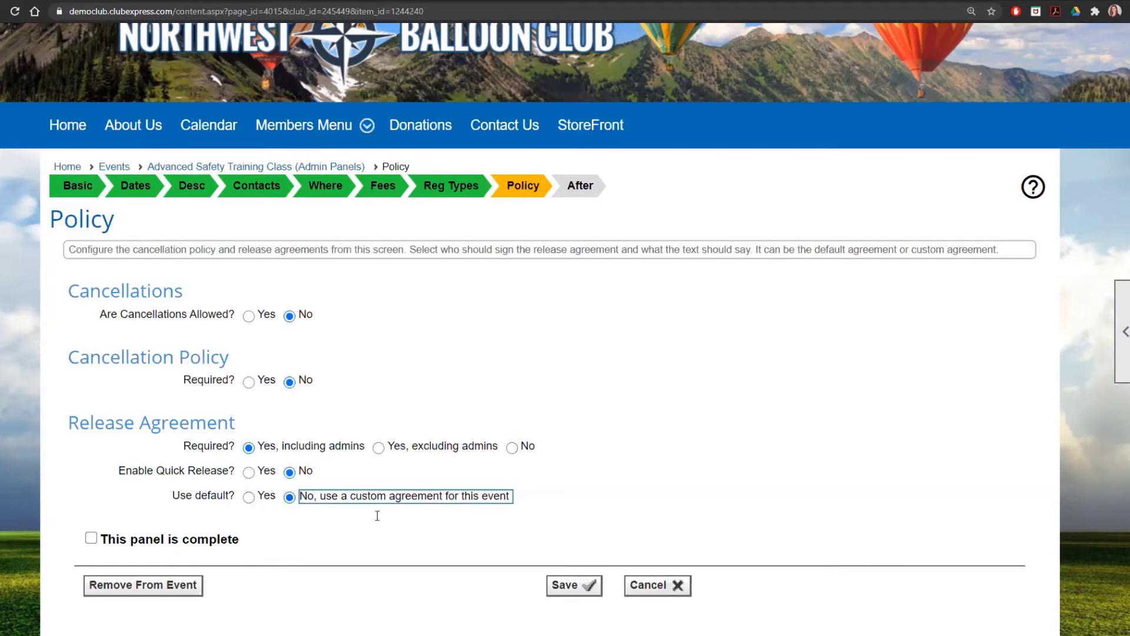
{"action": "scroll", "coordinate": [444, 555], "scroll_direction": "down", "scroll_amount": 3}
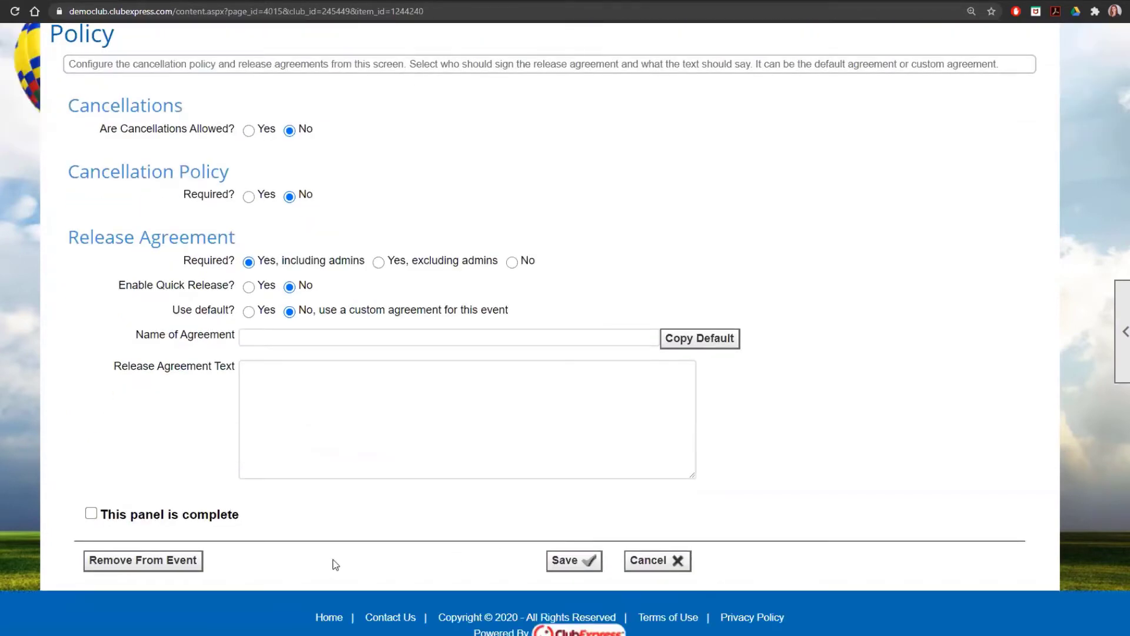
{"action": "left_click", "coordinate": [512, 262]}
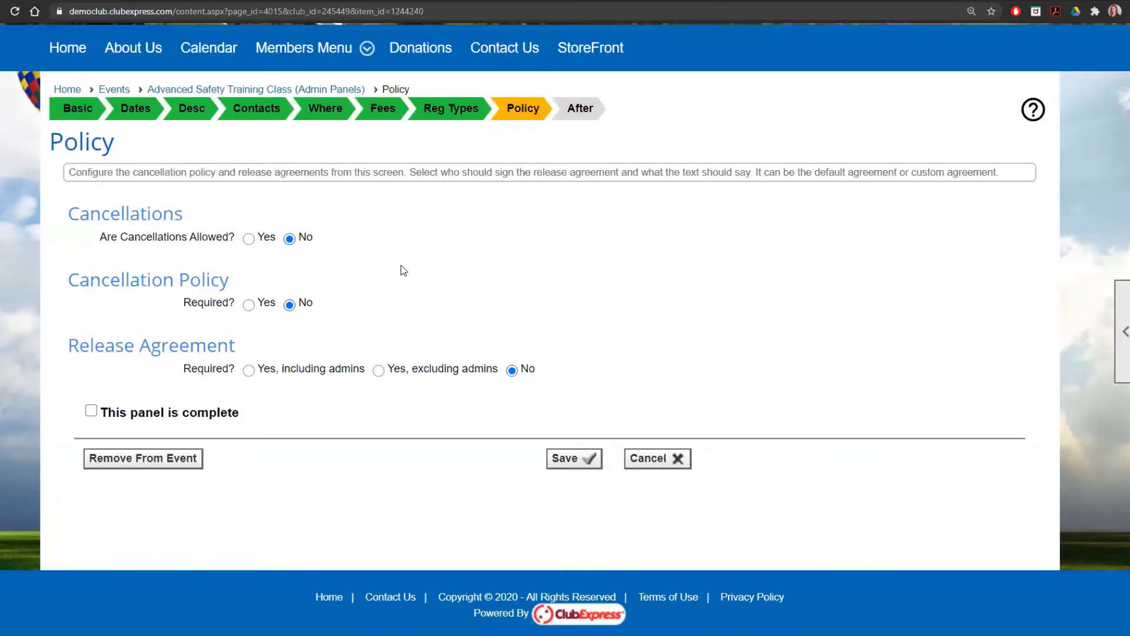
Allow cancellations for the event with a cancellation cutoff date of 09/30/2020
{"action": "left_click", "coordinate": [249, 239]}
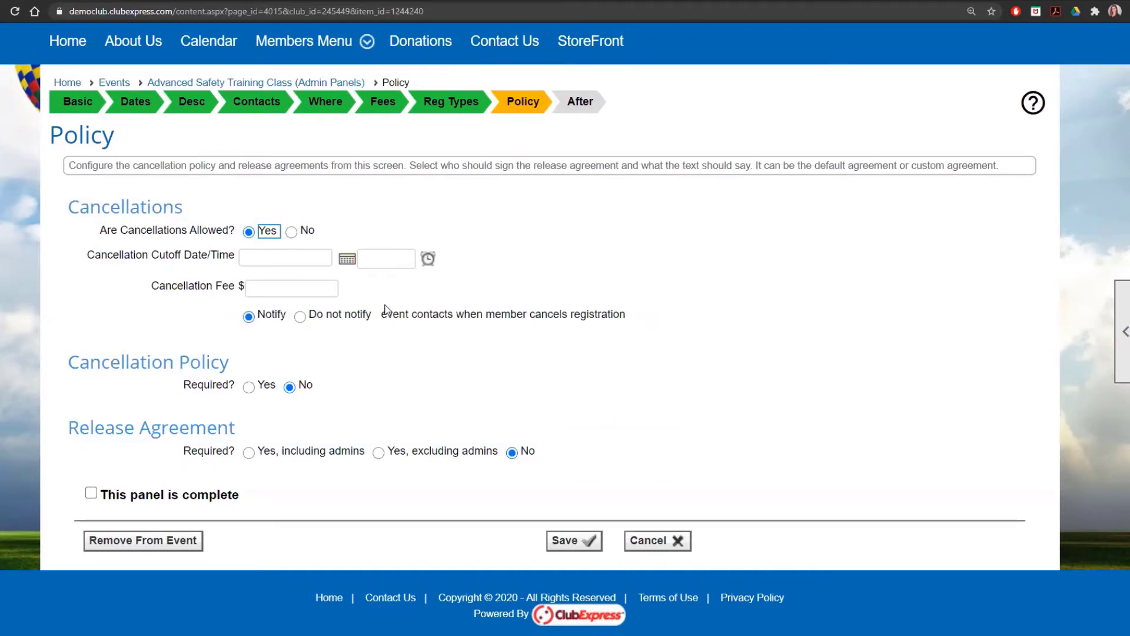
{"action": "left_click", "coordinate": [347, 261]}
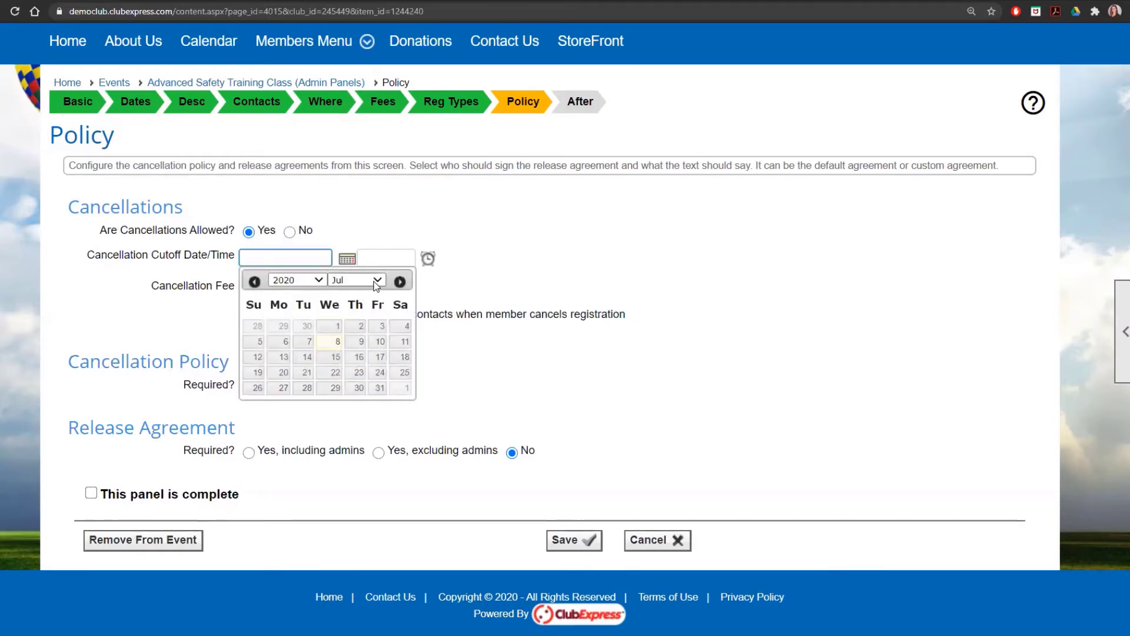
{"action": "left_click", "coordinate": [376, 281]}
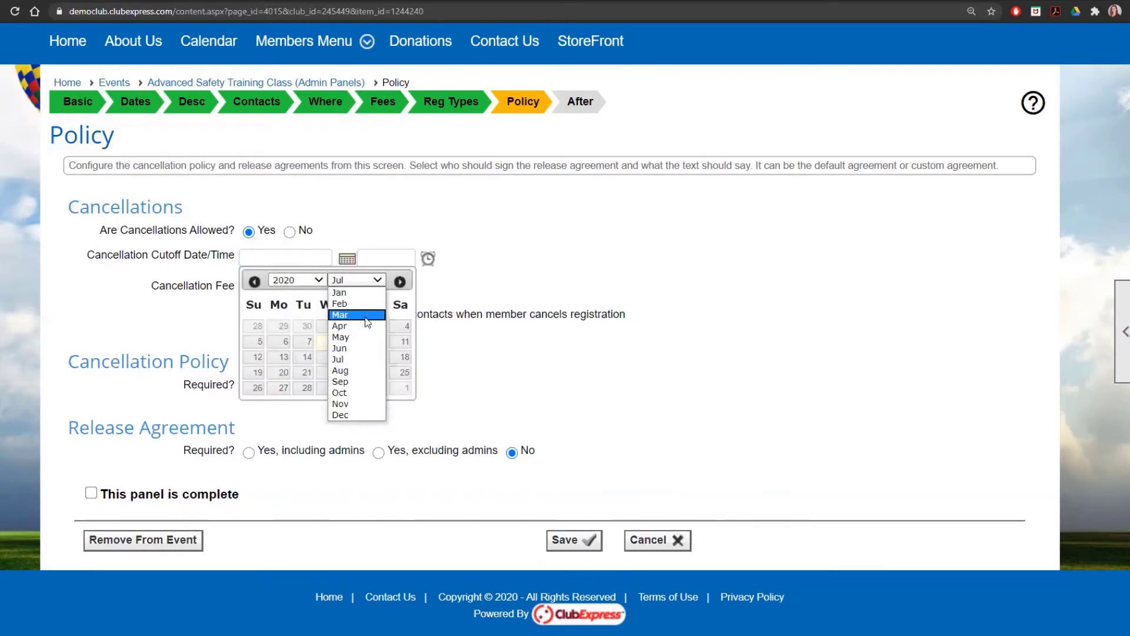
{"action": "left_click", "coordinate": [353, 383]}
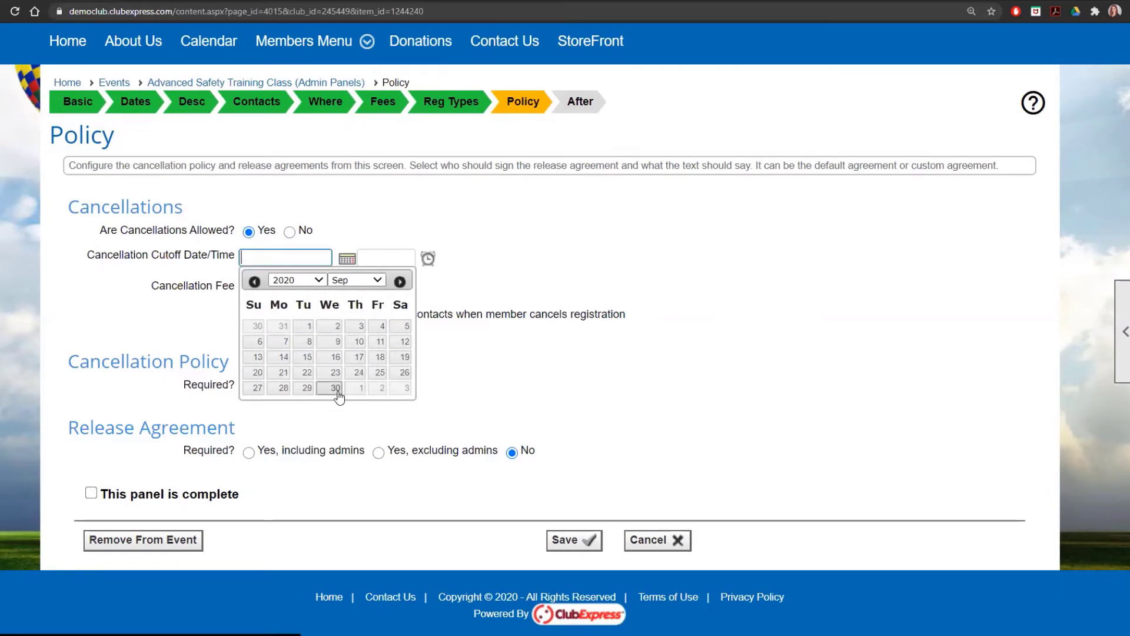
{"action": "left_click", "coordinate": [338, 390]}
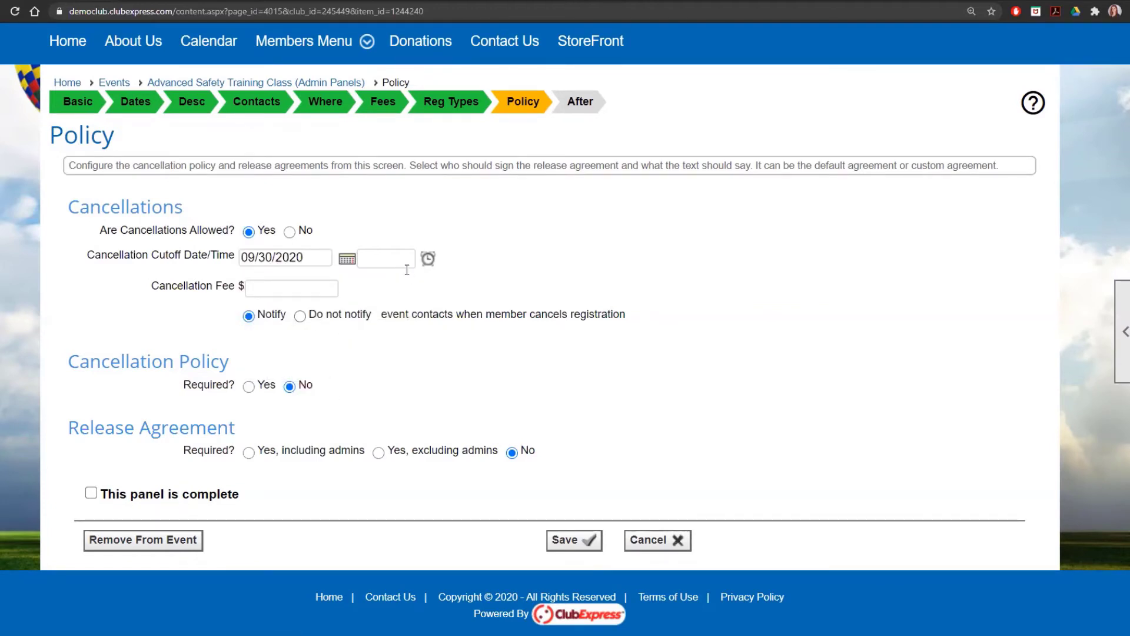
Set the cancellation fee to $75, mark the policy panel as complete and save it
{"action": "key", "text": "Tab"}
{"action": "type", "text": "75"}
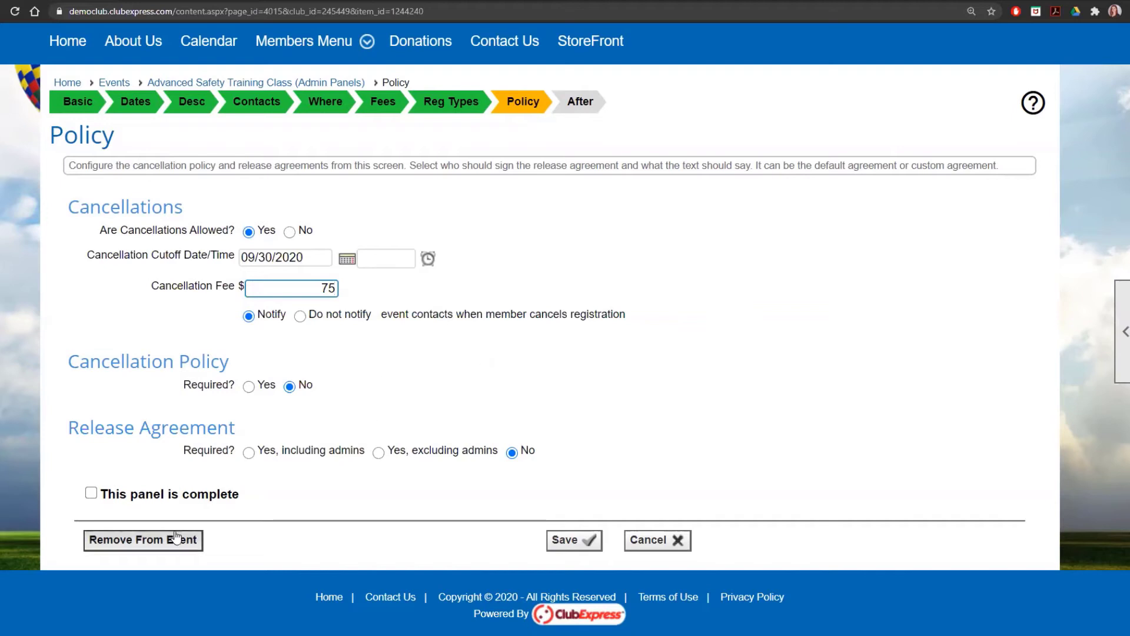
{"action": "left_click", "coordinate": [136, 498]}
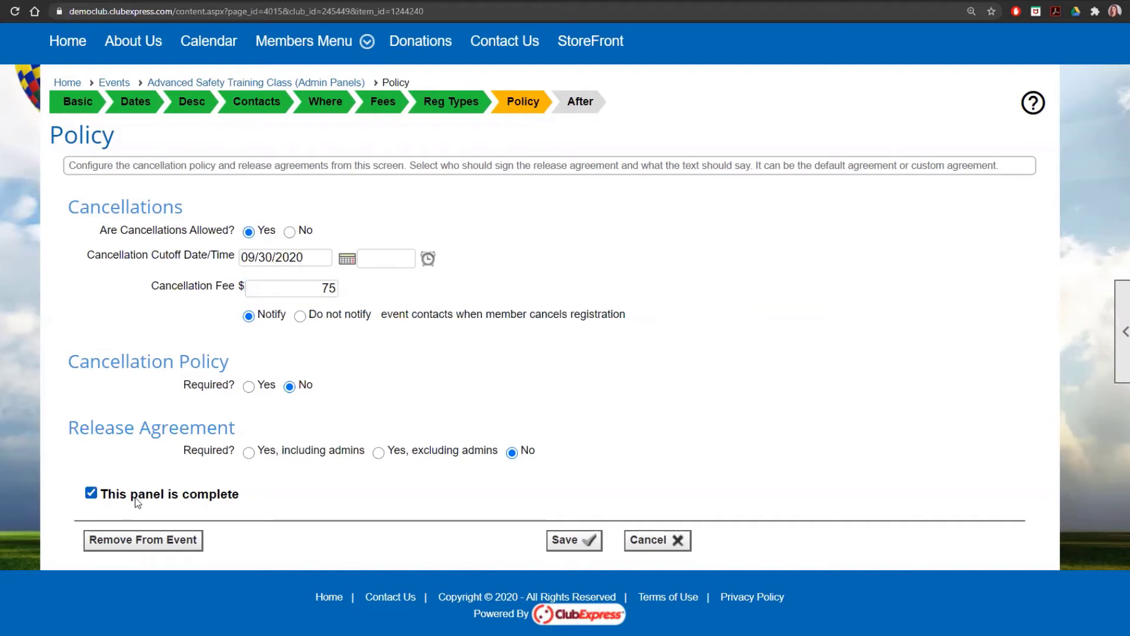
{"action": "left_click", "coordinate": [569, 545]}
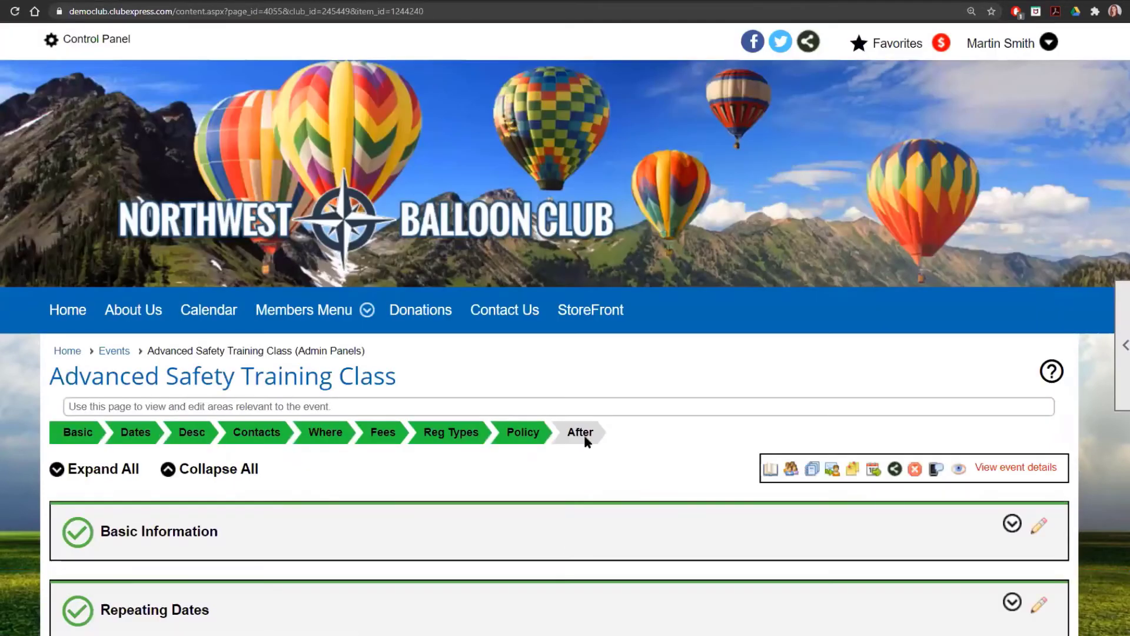
In the After Event panel, choose the Ballooning for Kids! photo album, mark the panel as complete and save it
{"action": "left_click", "coordinate": [583, 434]}
{"action": "scroll", "coordinate": [798, 404], "scroll_direction": "down", "scroll_amount": 4}
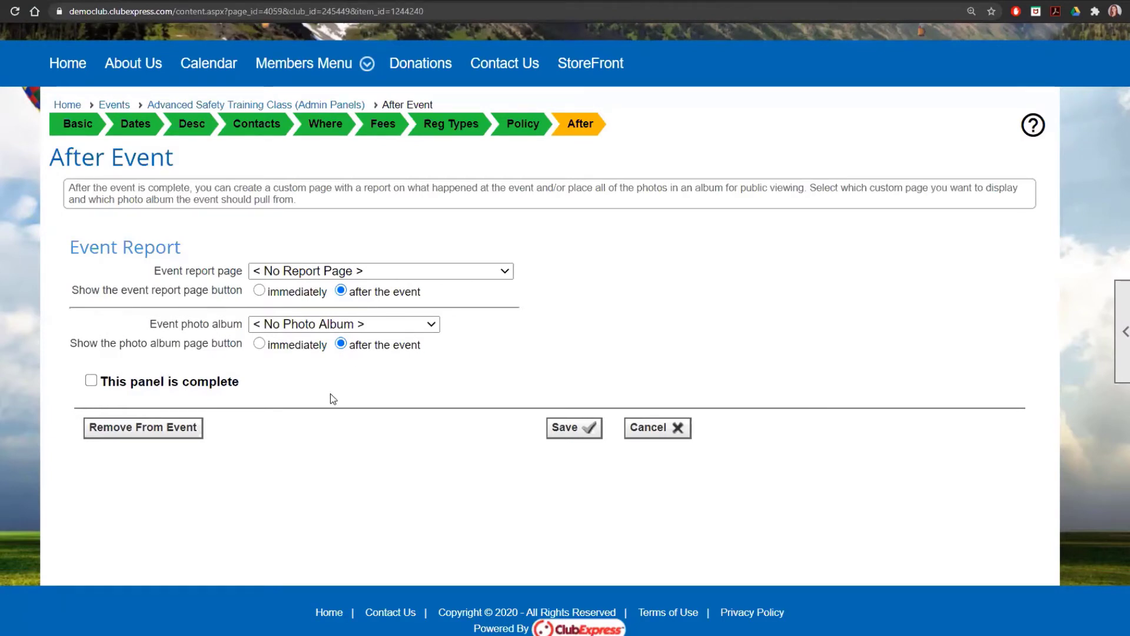
{"action": "left_click", "coordinate": [330, 330]}
{"action": "left_click", "coordinate": [306, 402]}
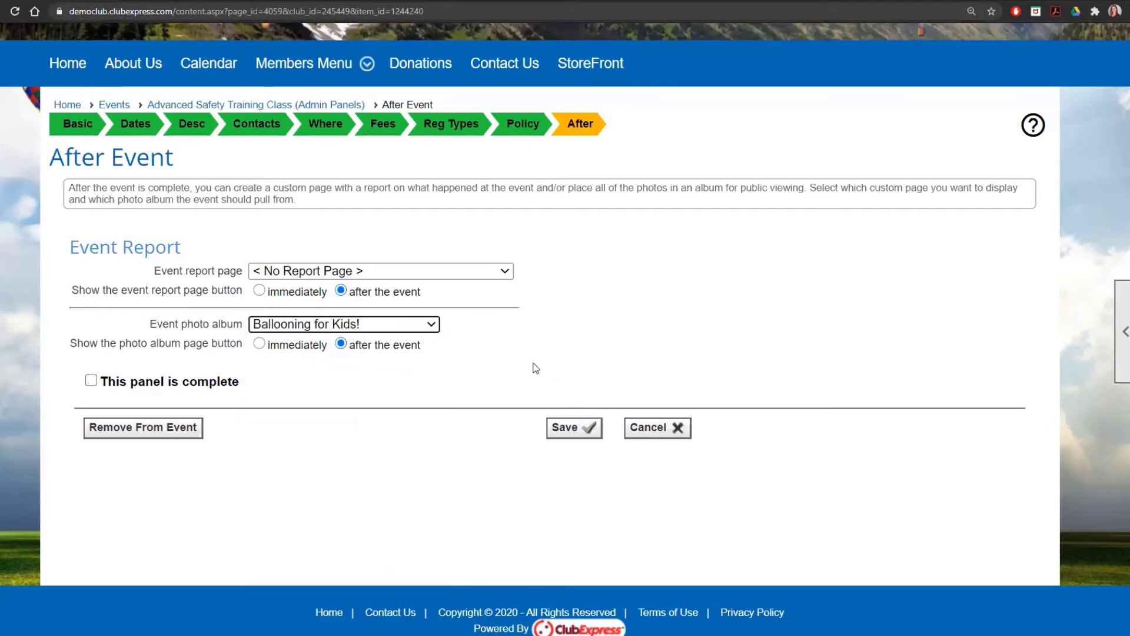
{"action": "left_click", "coordinate": [174, 386]}
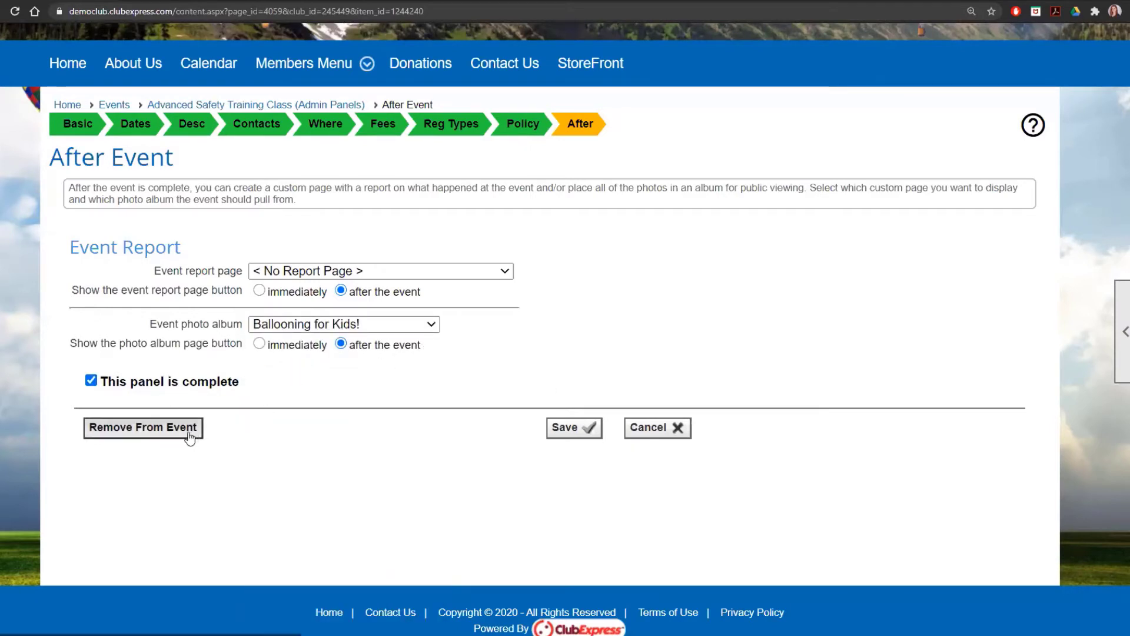
{"action": "left_click", "coordinate": [566, 428]}
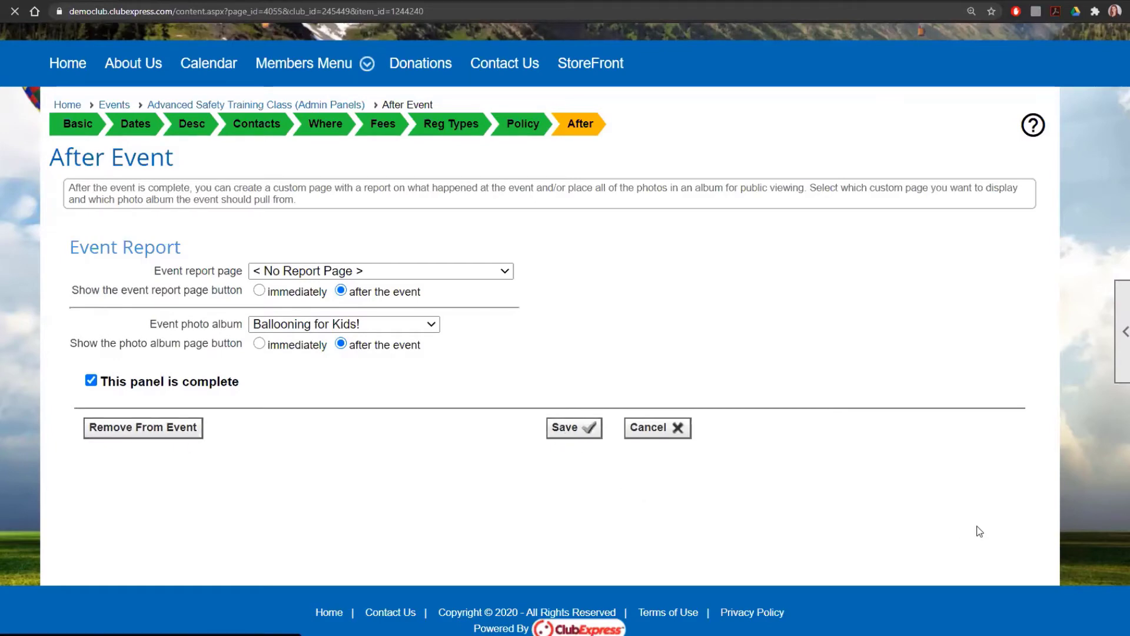
Check the finished admin panels, then view the event's details and examine its registration terms, capacity, fees and full list of dates
{"action": "scroll", "coordinate": [823, 502], "scroll_direction": "down", "scroll_amount": 9}
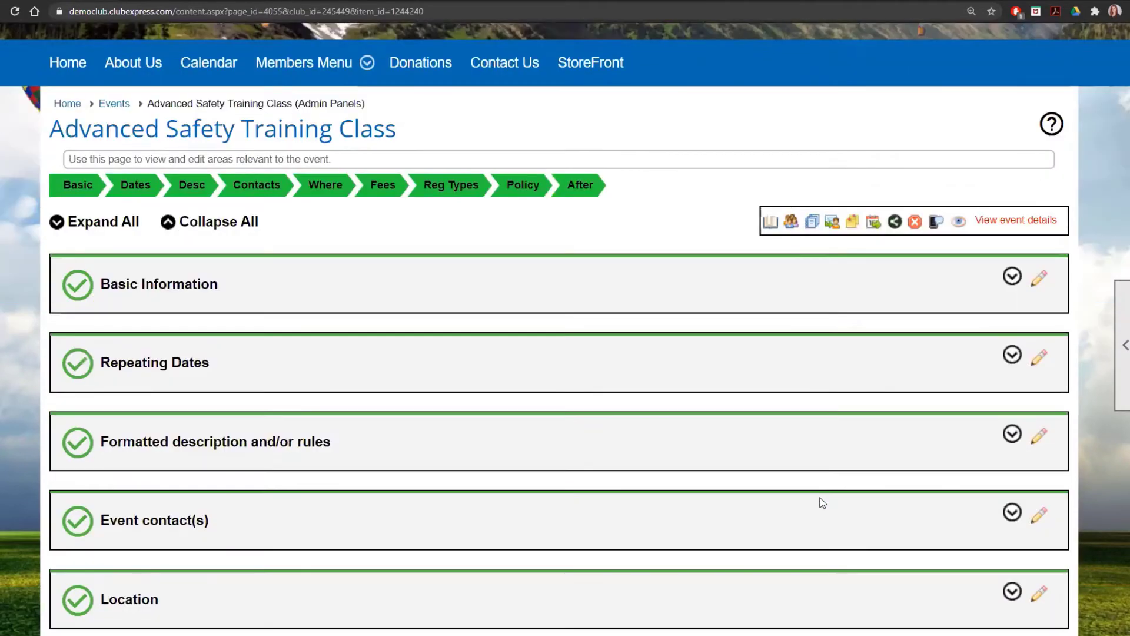
{"action": "scroll", "coordinate": [823, 504], "scroll_direction": "down", "scroll_amount": 3}
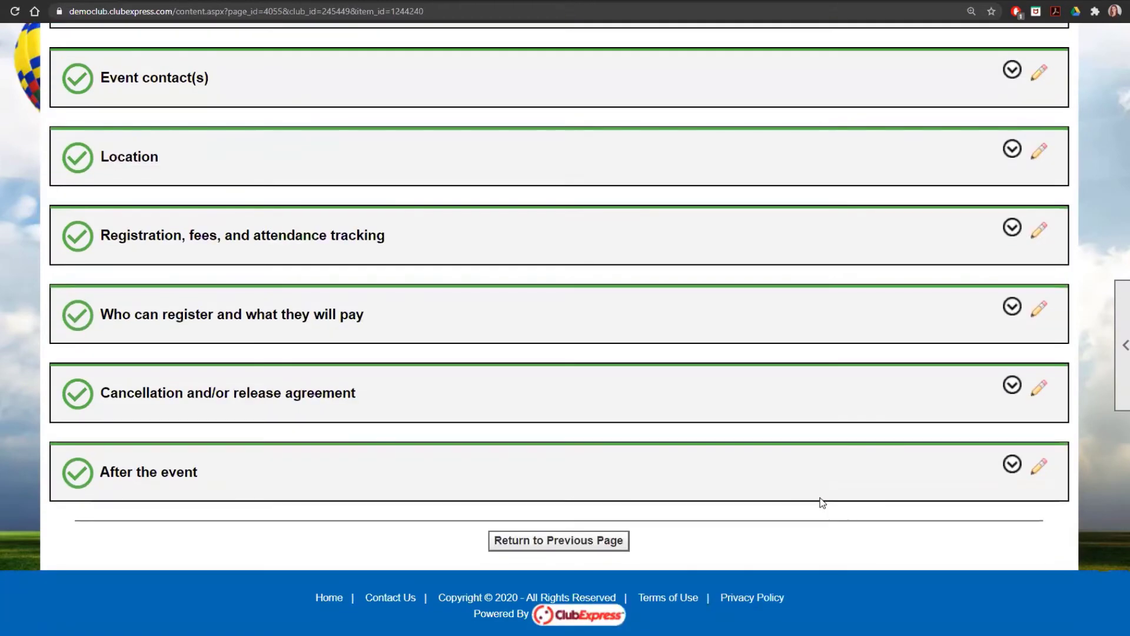
{"action": "scroll", "coordinate": [822, 504], "scroll_direction": "up", "scroll_amount": 6}
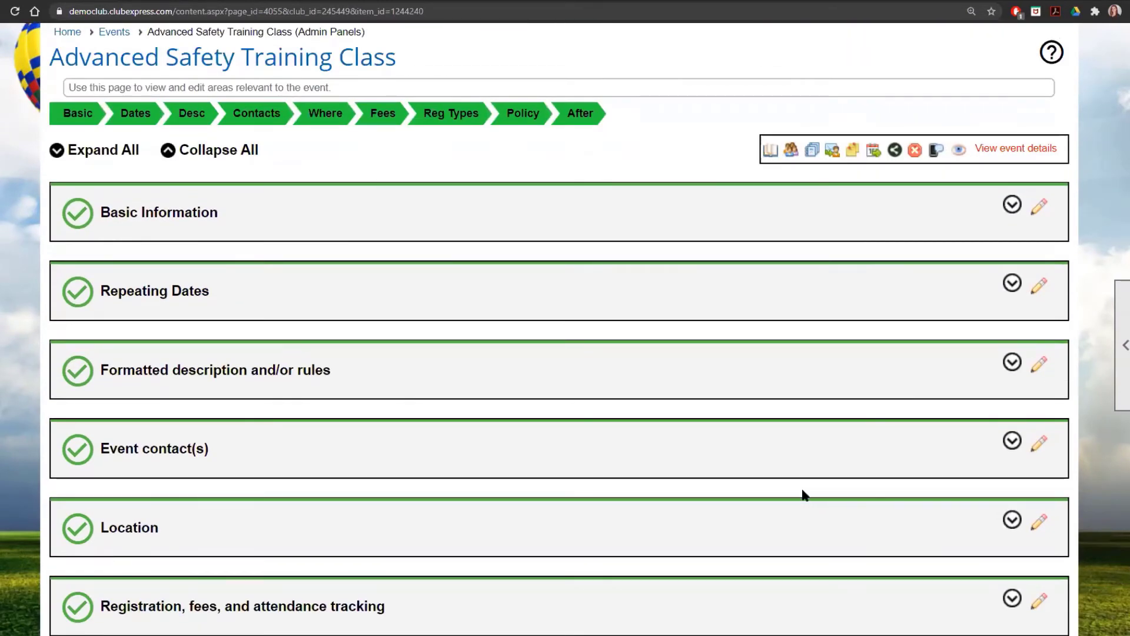
{"action": "left_click", "coordinate": [961, 151]}
{"action": "scroll", "coordinate": [865, 298], "scroll_direction": "down", "scroll_amount": 6}
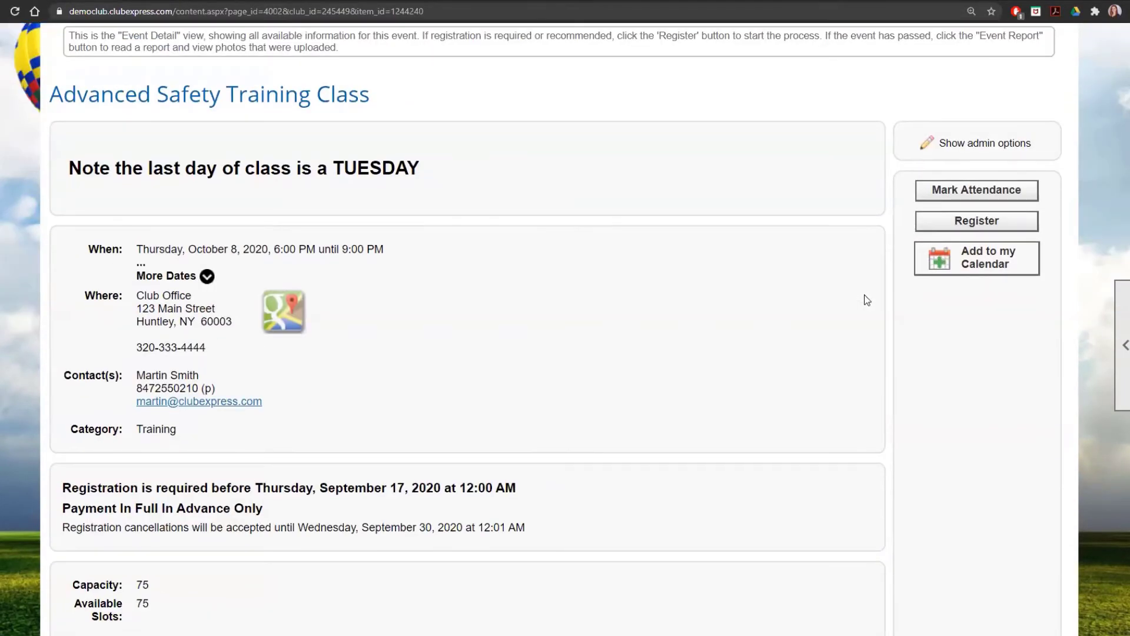
{"action": "scroll", "coordinate": [862, 283], "scroll_direction": "down", "scroll_amount": 1}
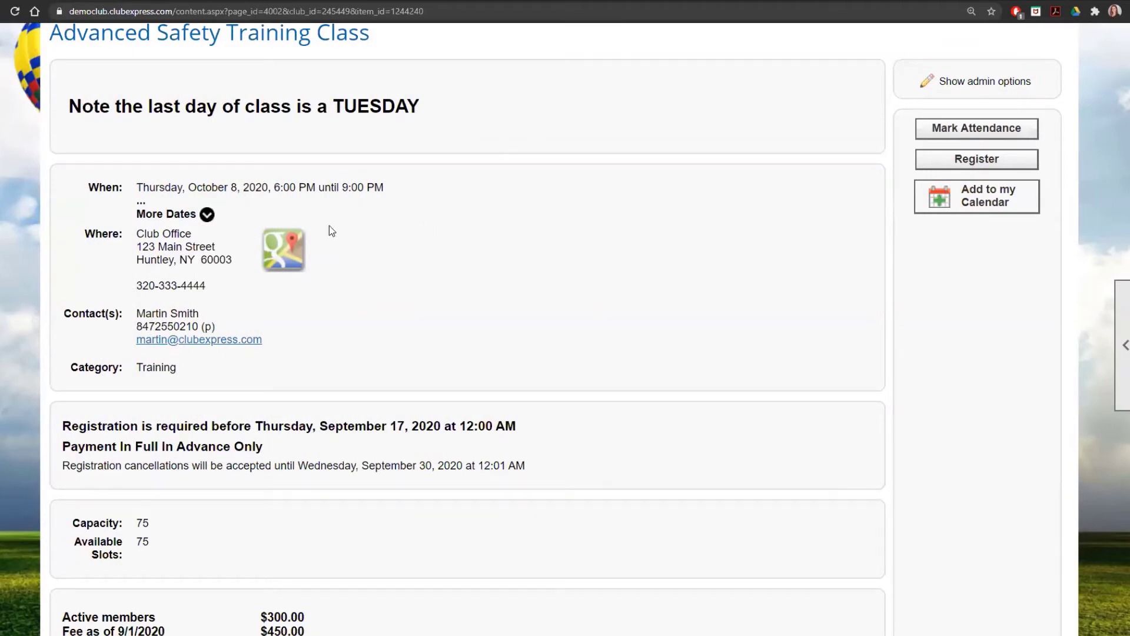
{"action": "scroll", "coordinate": [234, 327], "scroll_direction": "down", "scroll_amount": 2}
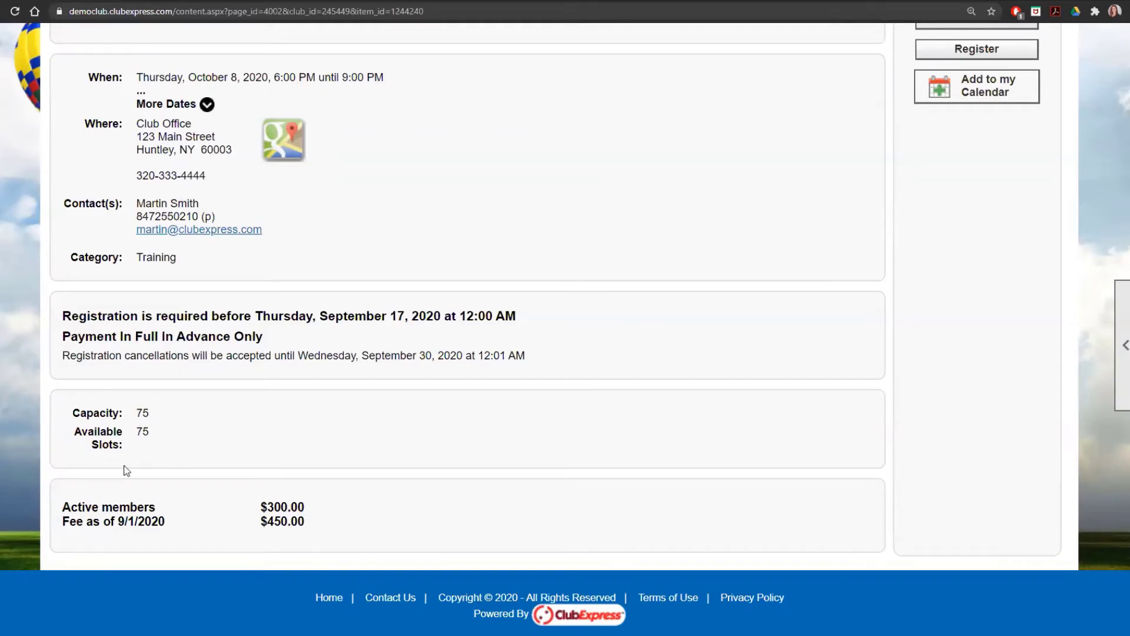
{"action": "scroll", "coordinate": [154, 463], "scroll_direction": "up", "scroll_amount": 1}
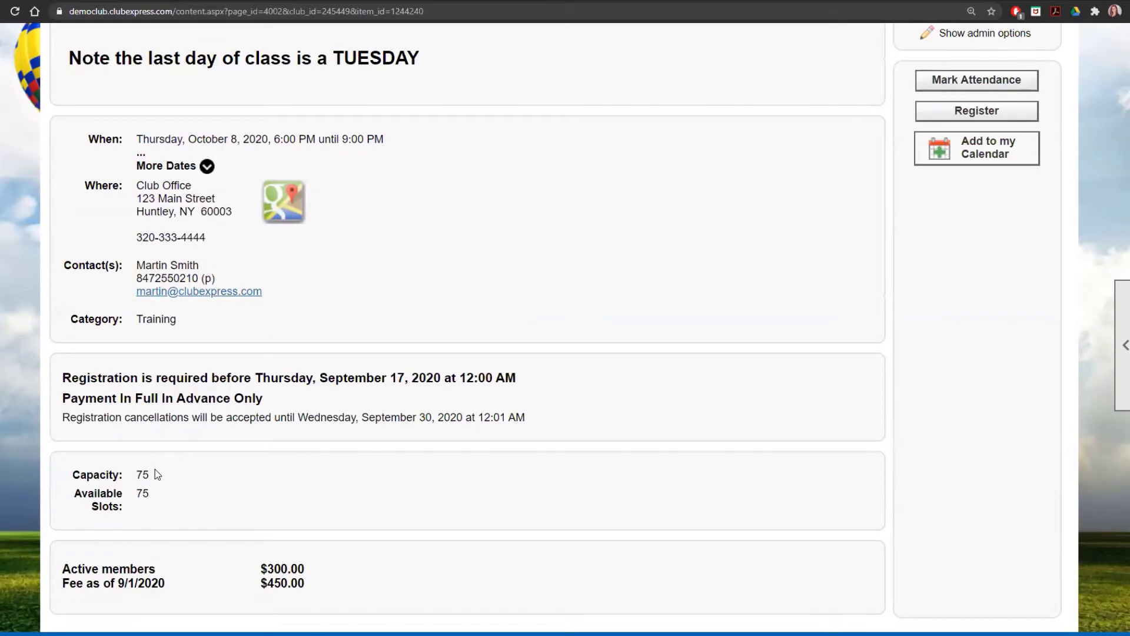
{"action": "scroll", "coordinate": [157, 475], "scroll_direction": "up", "scroll_amount": 2}
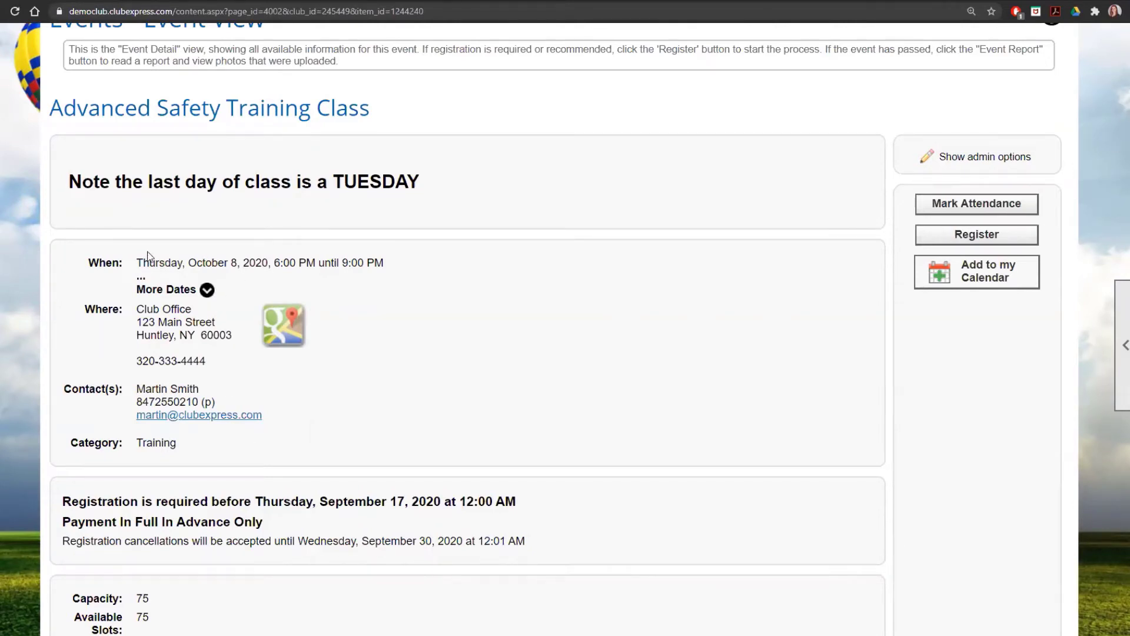
{"action": "left_click", "coordinate": [190, 290]}
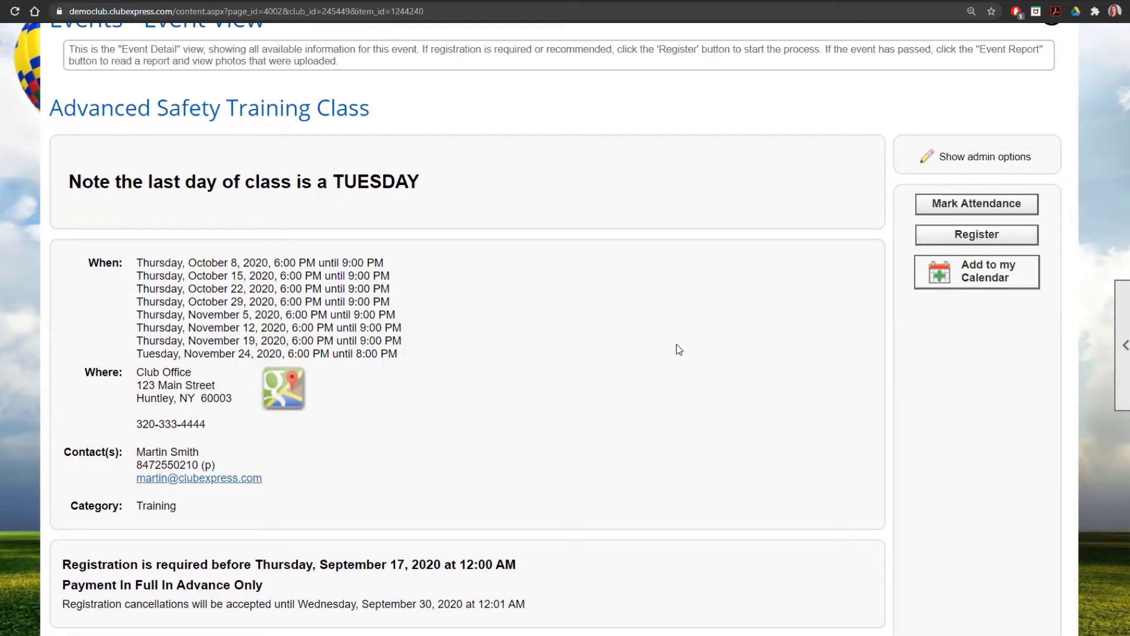
Start a registration for the class and choose to sign up a member as the primary registrant
{"action": "left_click", "coordinate": [971, 239]}
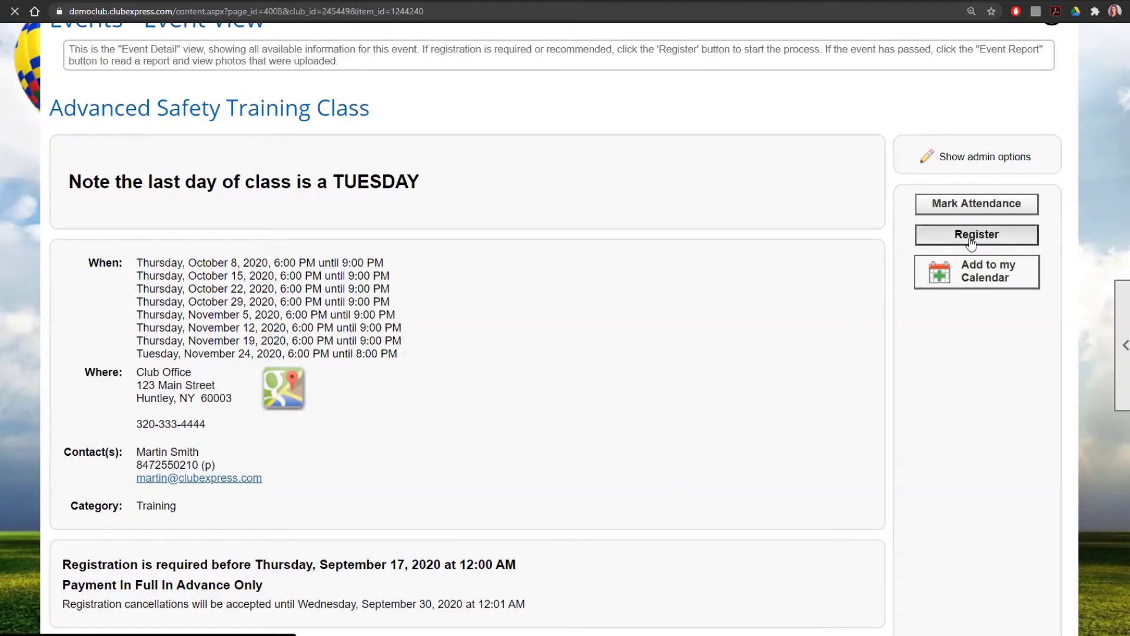
{"action": "scroll", "coordinate": [711, 358], "scroll_direction": "down", "scroll_amount": 6}
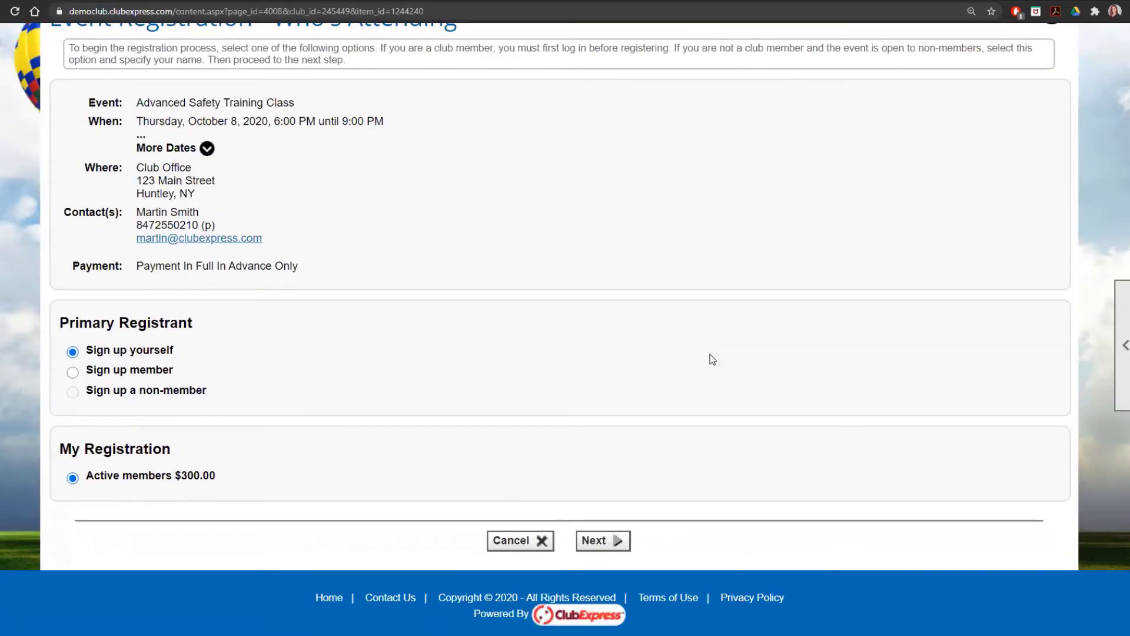
{"action": "left_click", "coordinate": [126, 371]}
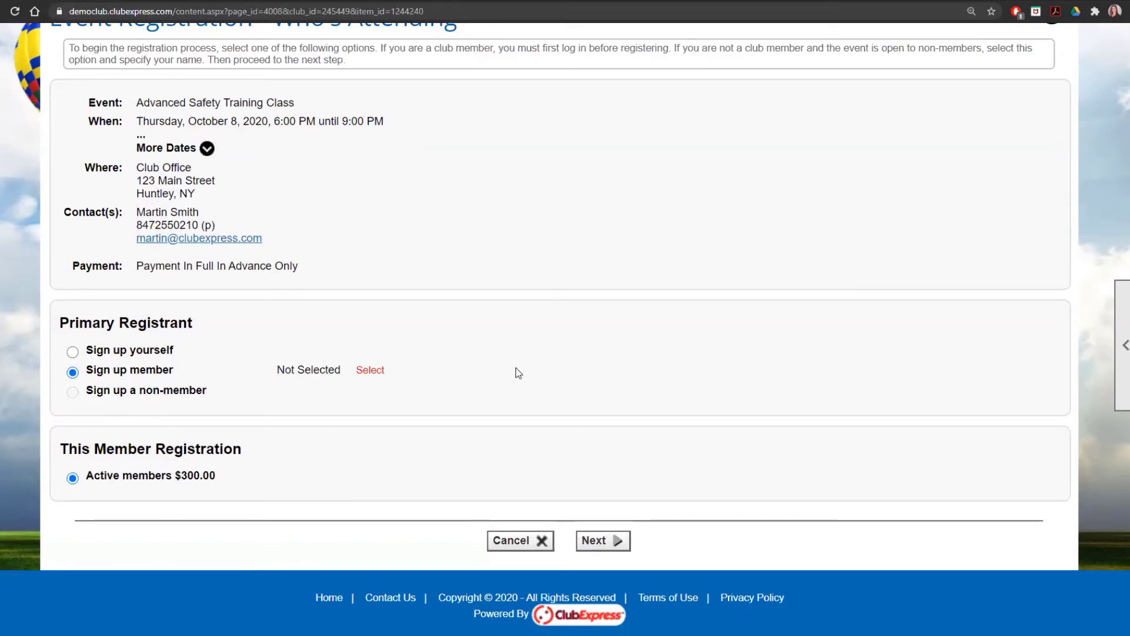
{"action": "scroll", "coordinate": [499, 377], "scroll_direction": "up", "scroll_amount": 1}
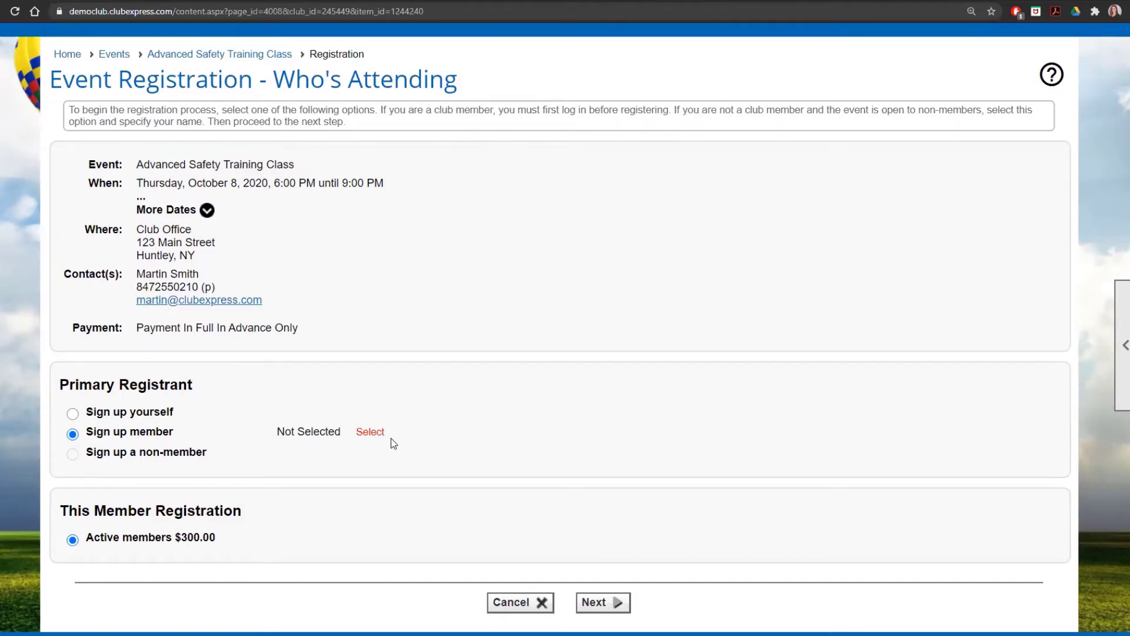
Search for the member by partial last name and select the second match as the primary registrant
{"action": "left_click", "coordinate": [372, 436]}
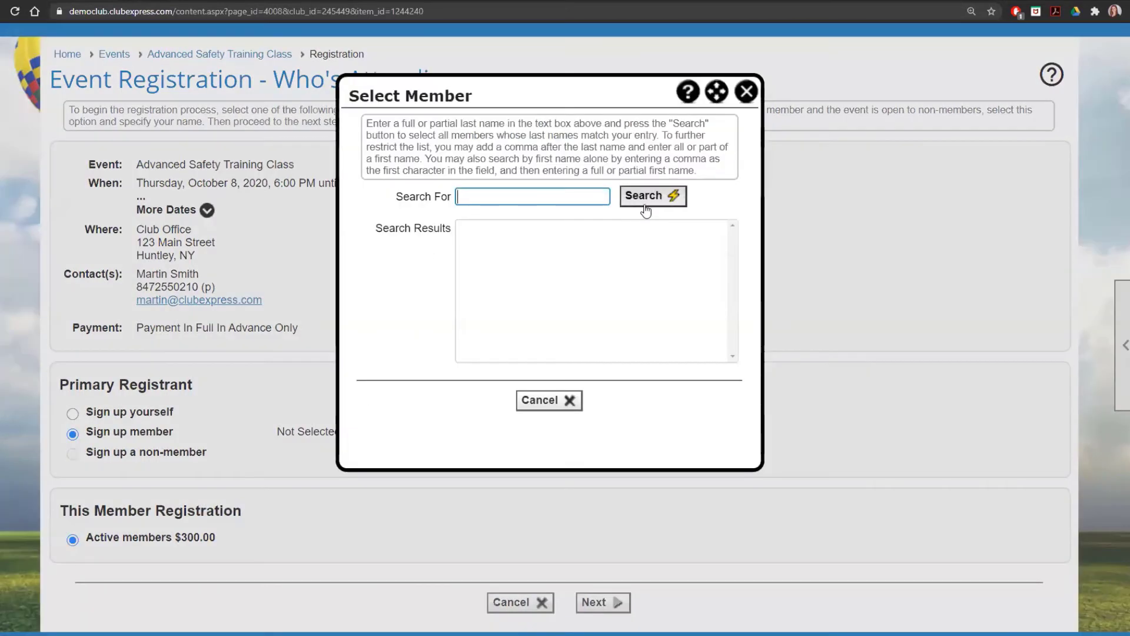
{"action": "type", "text": "cho"}
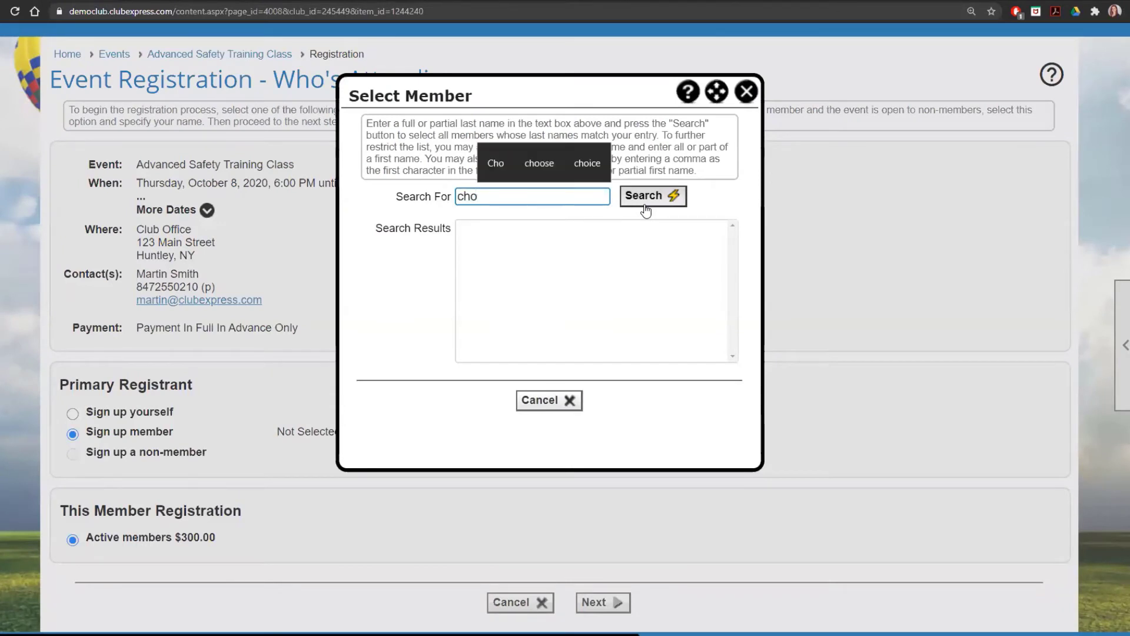
{"action": "left_click", "coordinate": [646, 196]}
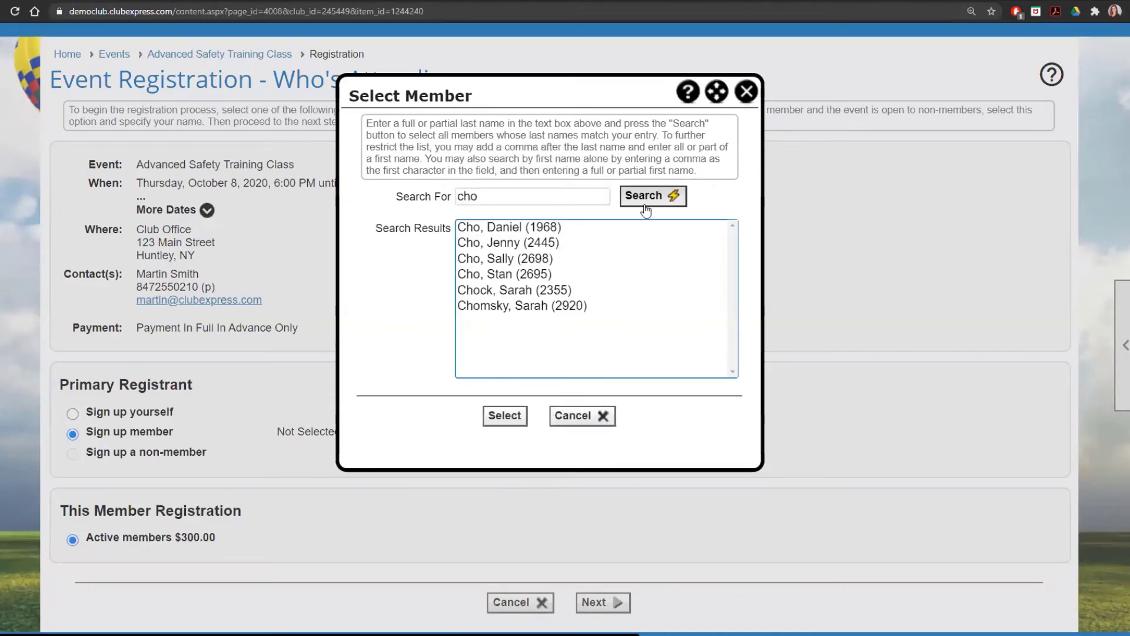
{"action": "left_click", "coordinate": [524, 243]}
{"action": "left_click", "coordinate": [505, 415]}
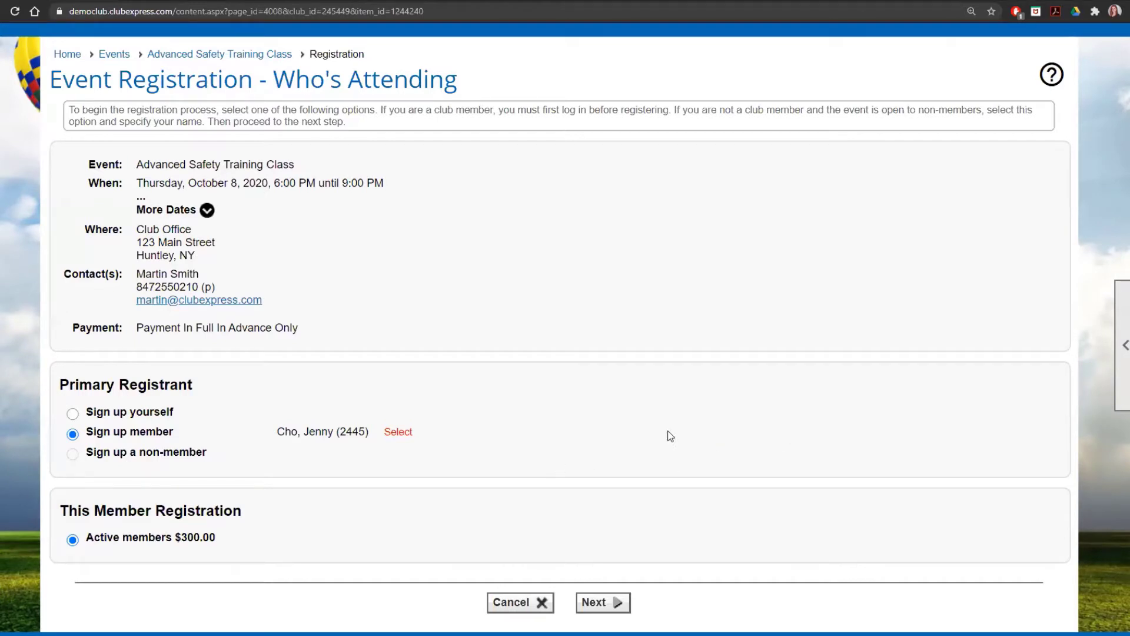
Proceed to the registration summary, review it, complete the registration with confirmation emails enabled and acknowledge the message
{"action": "left_click", "coordinate": [615, 605]}
{"action": "left_click", "coordinate": [607, 603]}
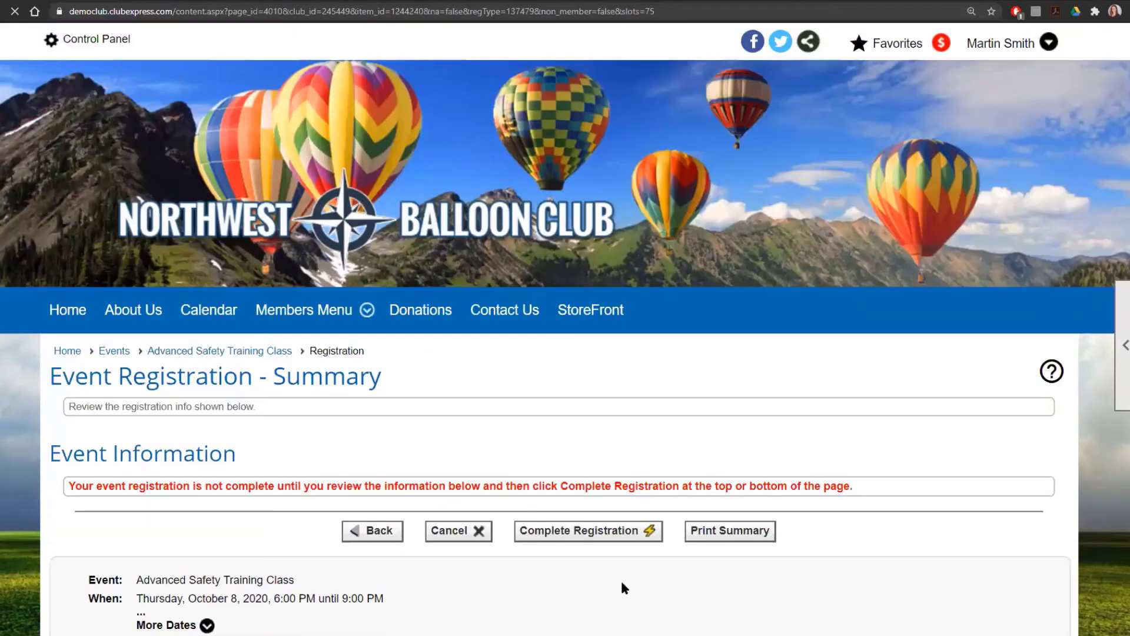
{"action": "scroll", "coordinate": [620, 578], "scroll_direction": "down", "scroll_amount": 6}
{"action": "scroll", "coordinate": [623, 587], "scroll_direction": "down", "scroll_amount": 2}
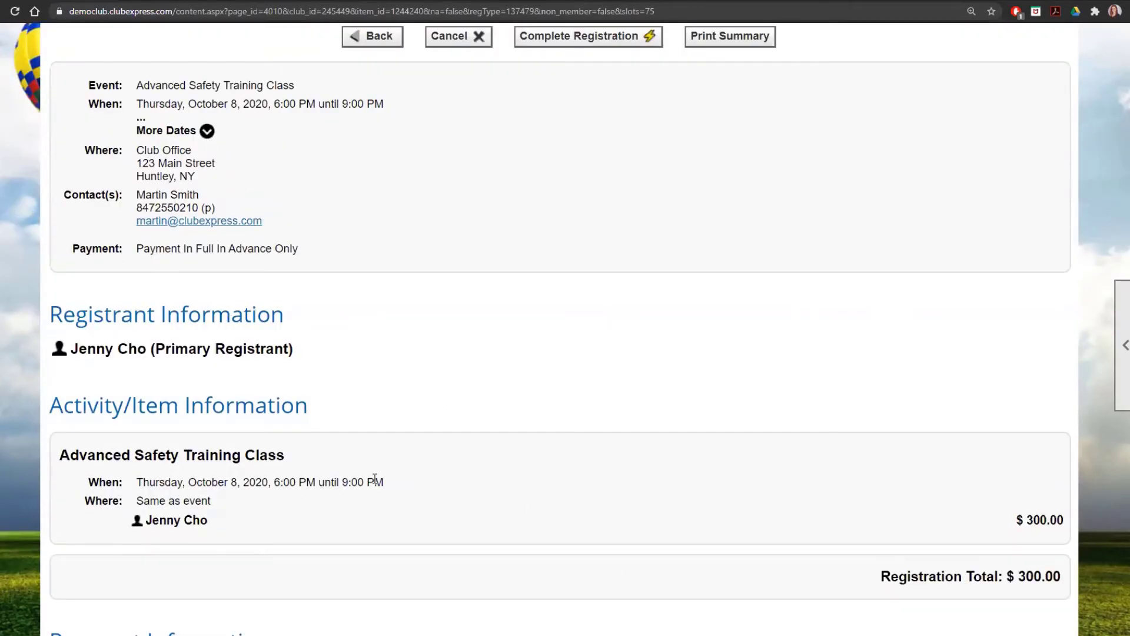
{"action": "scroll", "coordinate": [377, 484], "scroll_direction": "down", "scroll_amount": 2}
{"action": "scroll", "coordinate": [379, 486], "scroll_direction": "down", "scroll_amount": 1}
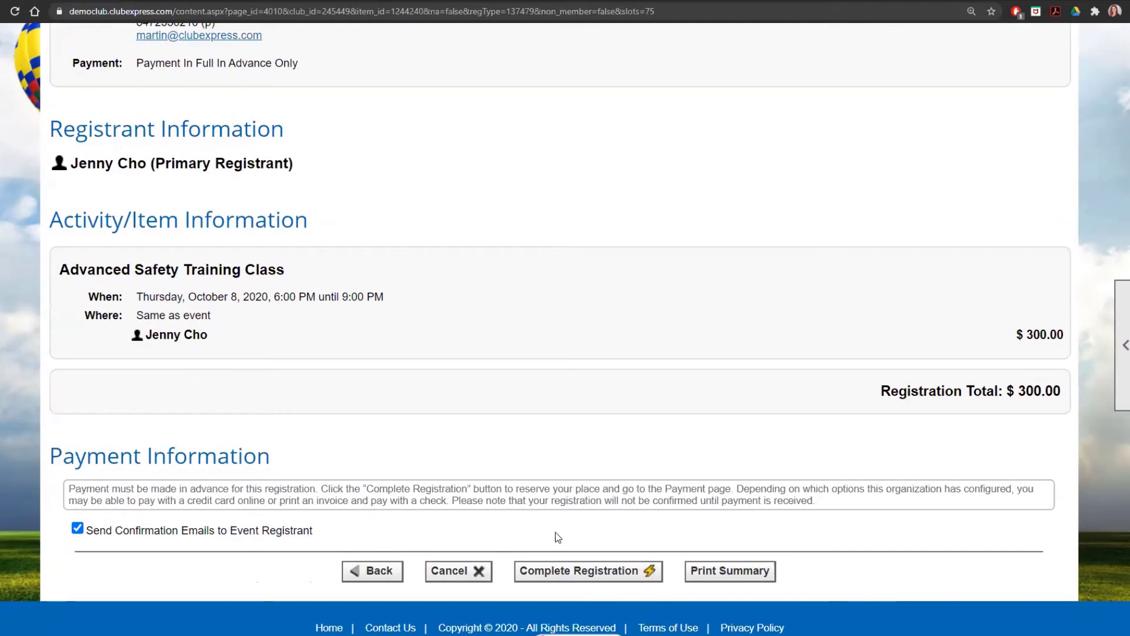
{"action": "left_click", "coordinate": [567, 571]}
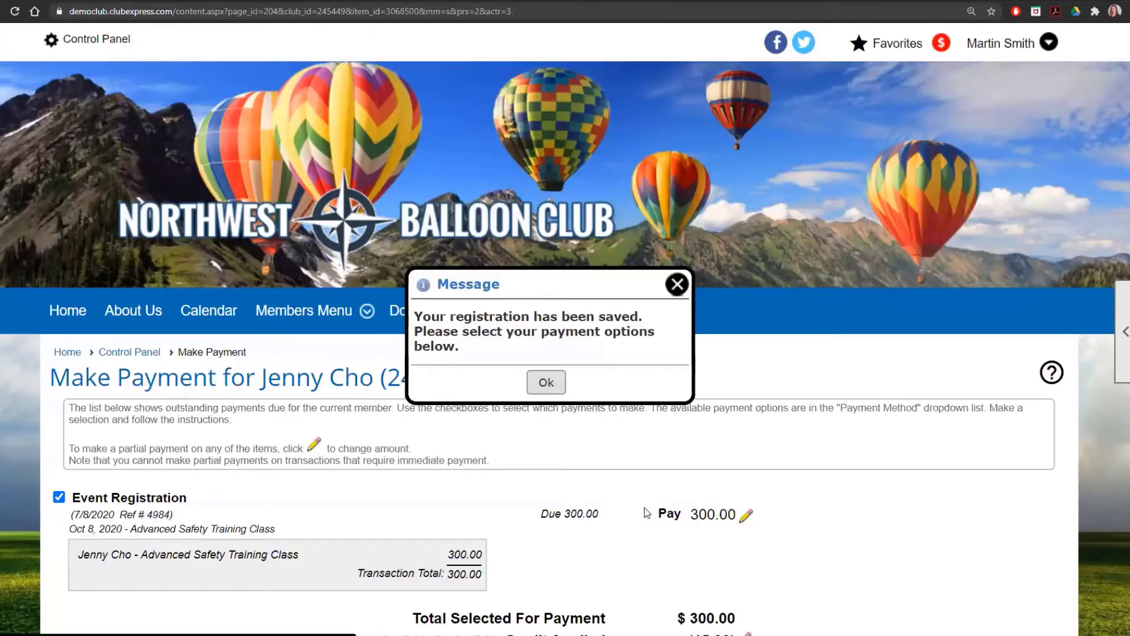
{"action": "left_click", "coordinate": [547, 383]}
Record the member's event registration payment as a received check with check number 250
{"action": "scroll", "coordinate": [552, 412], "scroll_direction": "down", "scroll_amount": 6}
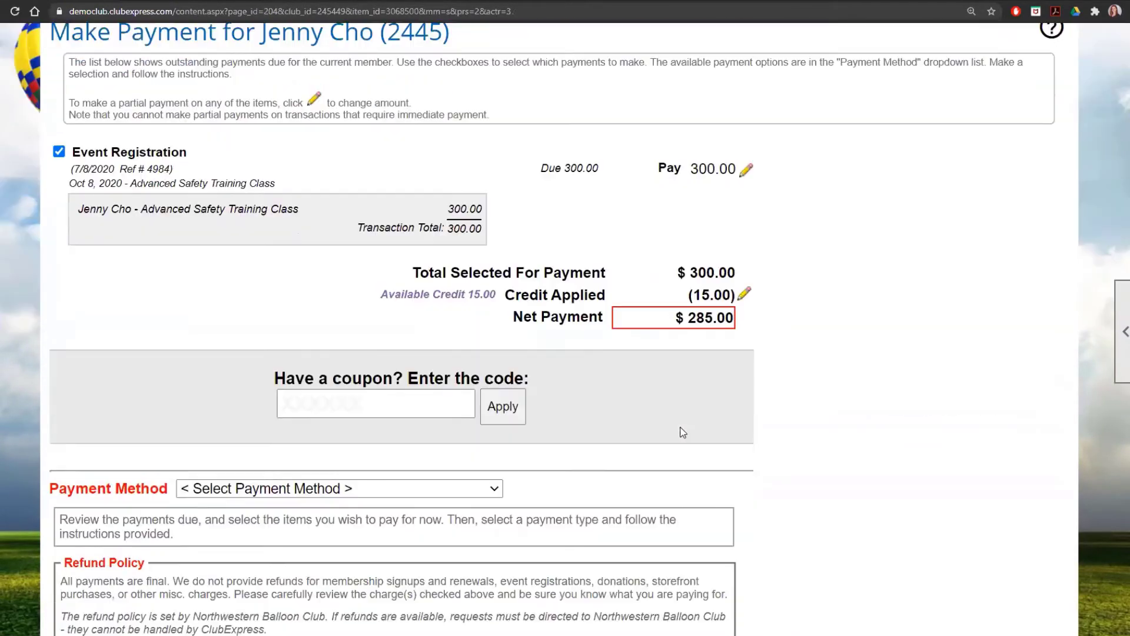
{"action": "scroll", "coordinate": [545, 429], "scroll_direction": "down", "scroll_amount": 1}
{"action": "left_click", "coordinate": [383, 402]}
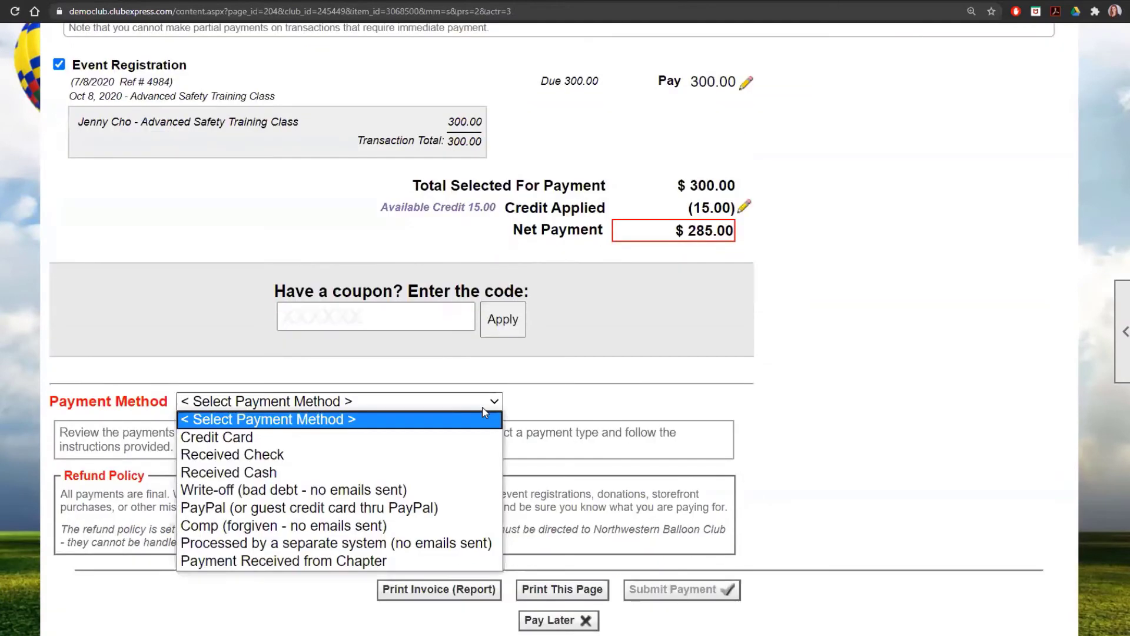
{"action": "left_click", "coordinate": [348, 455]}
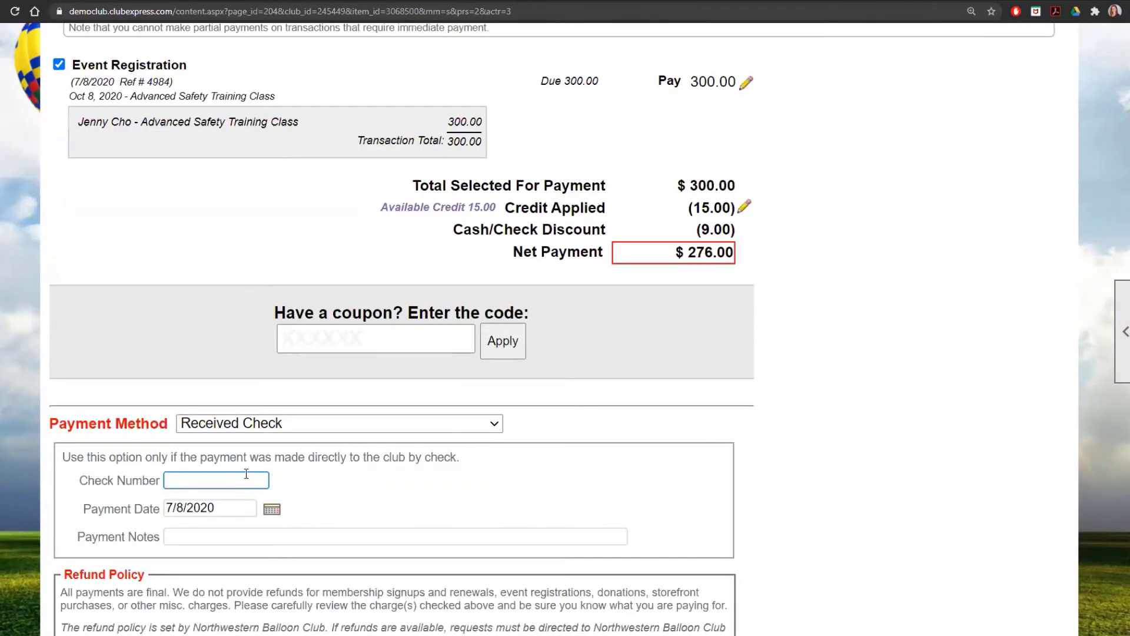
{"action": "type", "text": "250"}
{"action": "scroll", "coordinate": [650, 482], "scroll_direction": "down", "scroll_amount": 1}
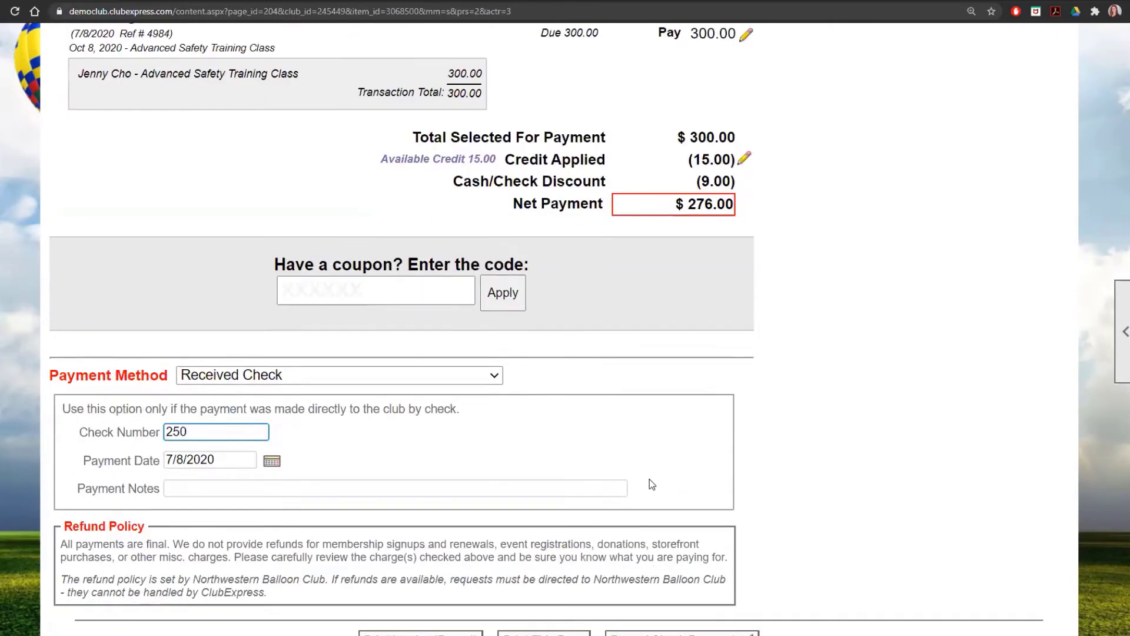
{"action": "scroll", "coordinate": [650, 479], "scroll_direction": "down", "scroll_amount": 3}
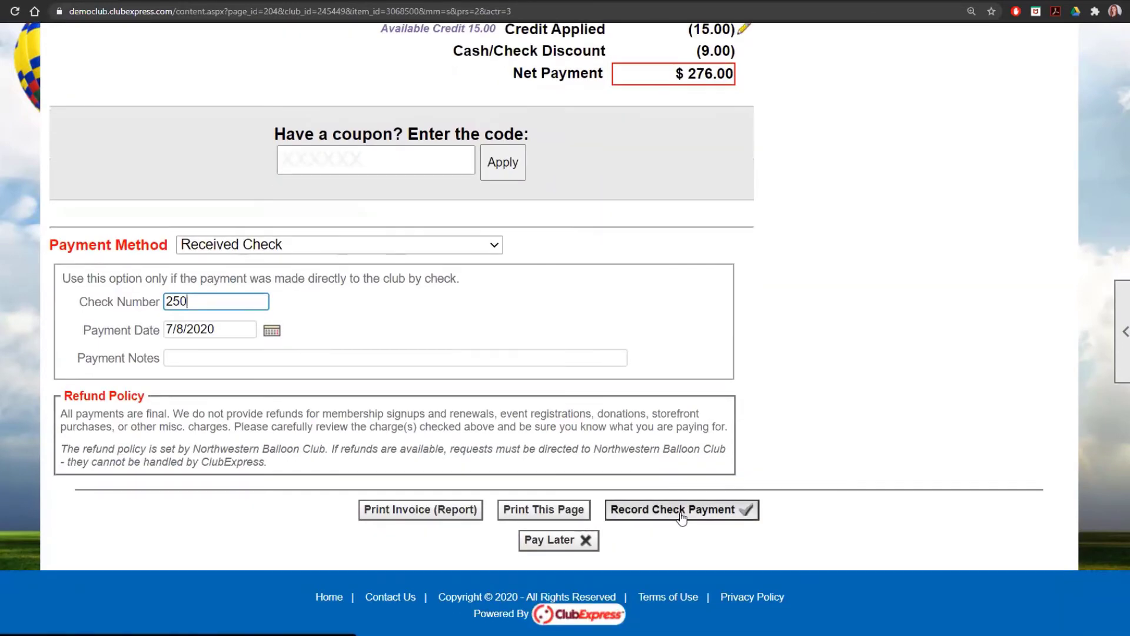
{"action": "left_click", "coordinate": [682, 515]}
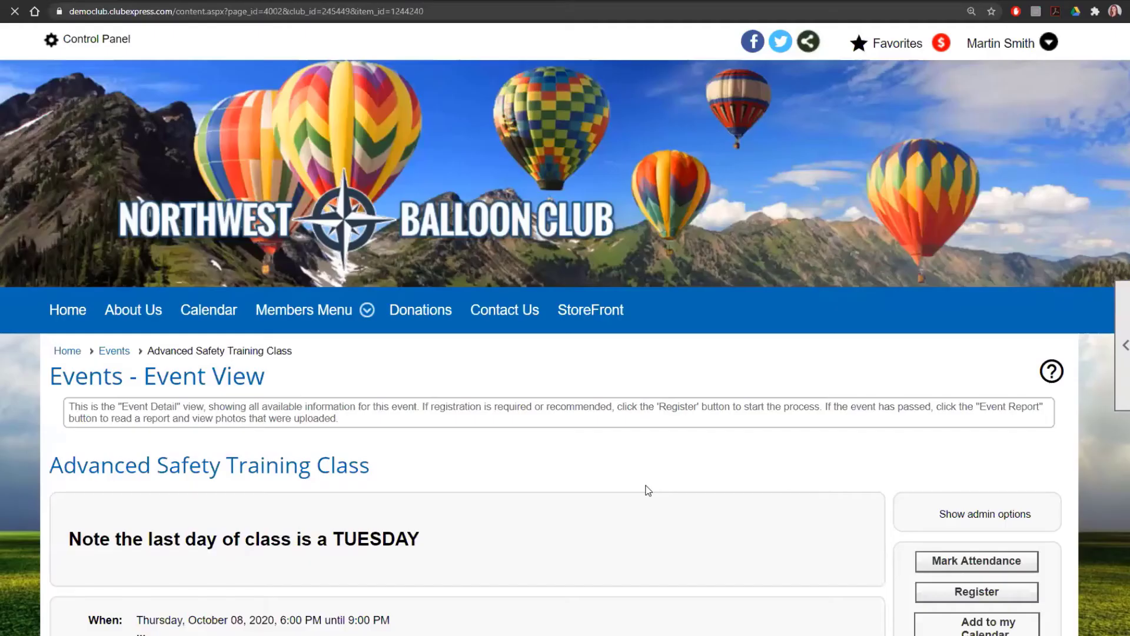
Check the class's registration terms, capacity and available slots in its event view
{"action": "scroll", "coordinate": [648, 490], "scroll_direction": "down", "scroll_amount": 5}
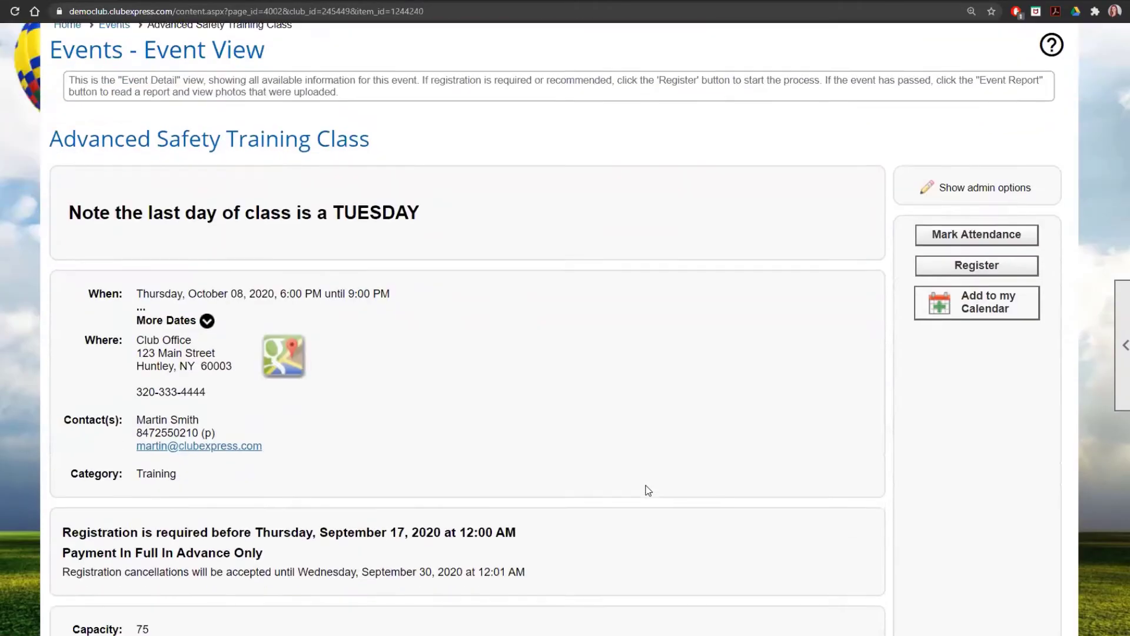
{"action": "scroll", "coordinate": [648, 490], "scroll_direction": "down", "scroll_amount": 2}
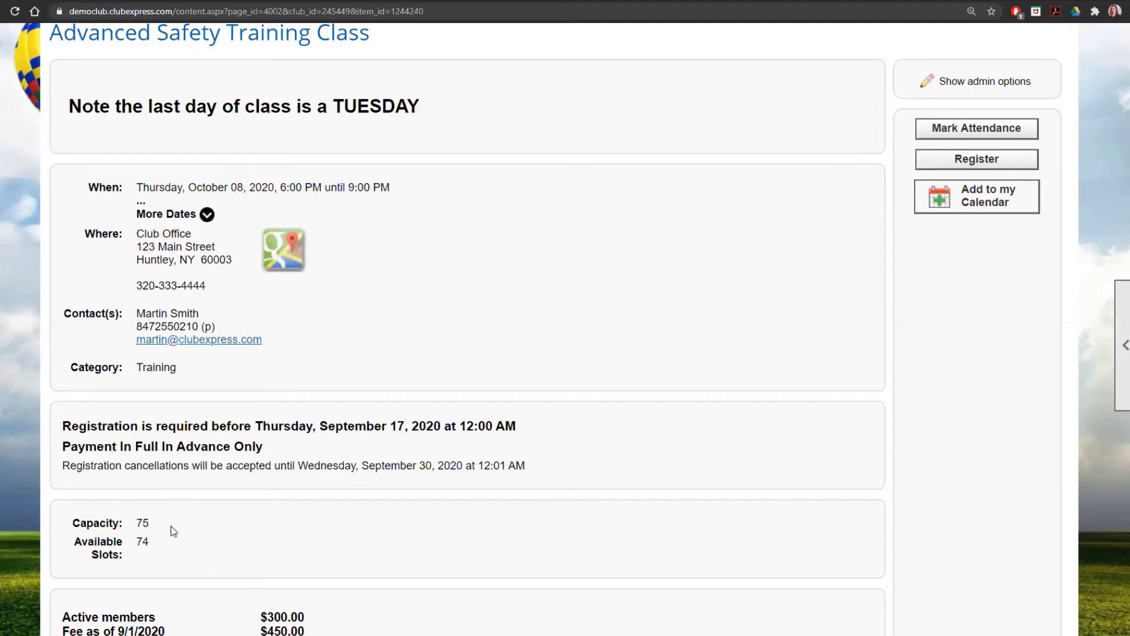
{"action": "scroll", "coordinate": [478, 514], "scroll_direction": "up", "scroll_amount": 4}
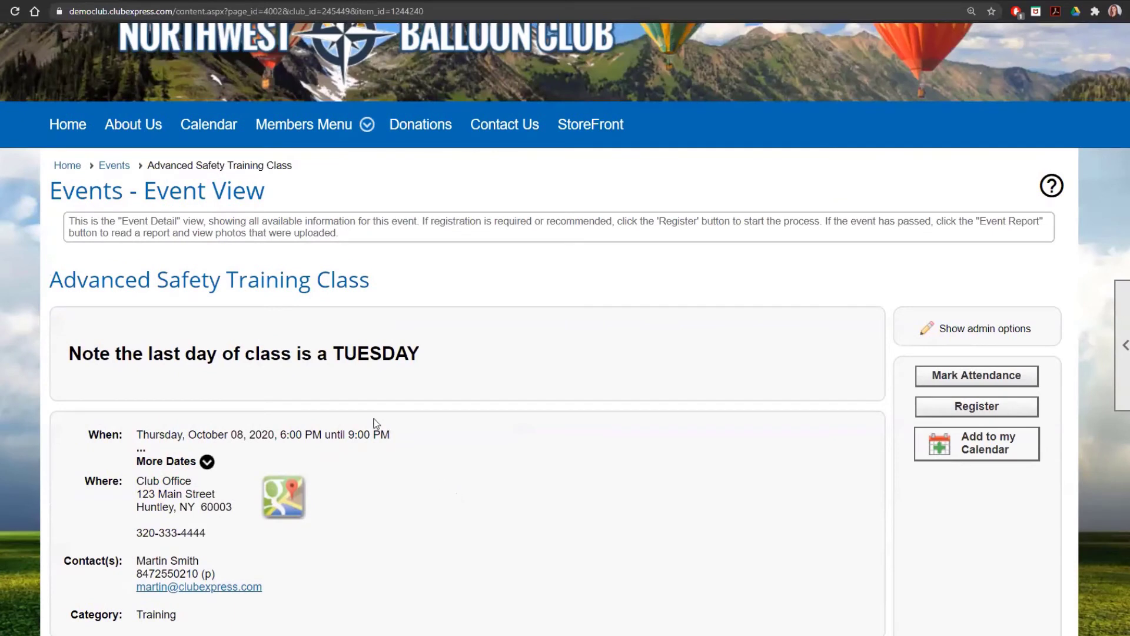
Return to the events calendar and open the administrative list of events for editing
{"action": "left_click", "coordinate": [110, 169]}
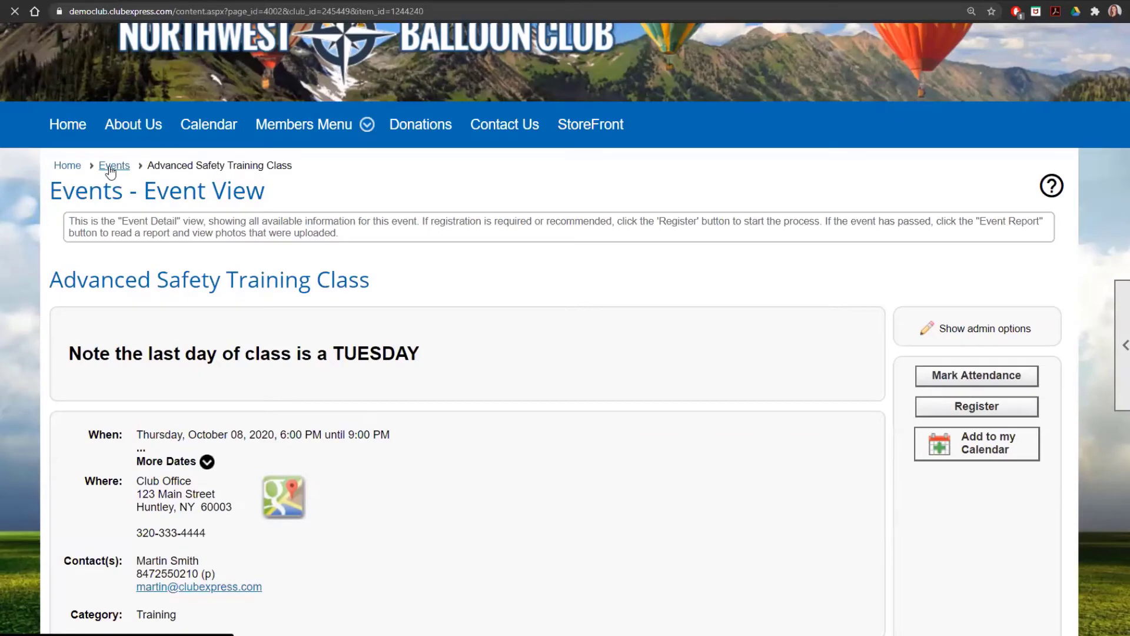
{"action": "scroll", "coordinate": [887, 287], "scroll_direction": "down", "scroll_amount": 3}
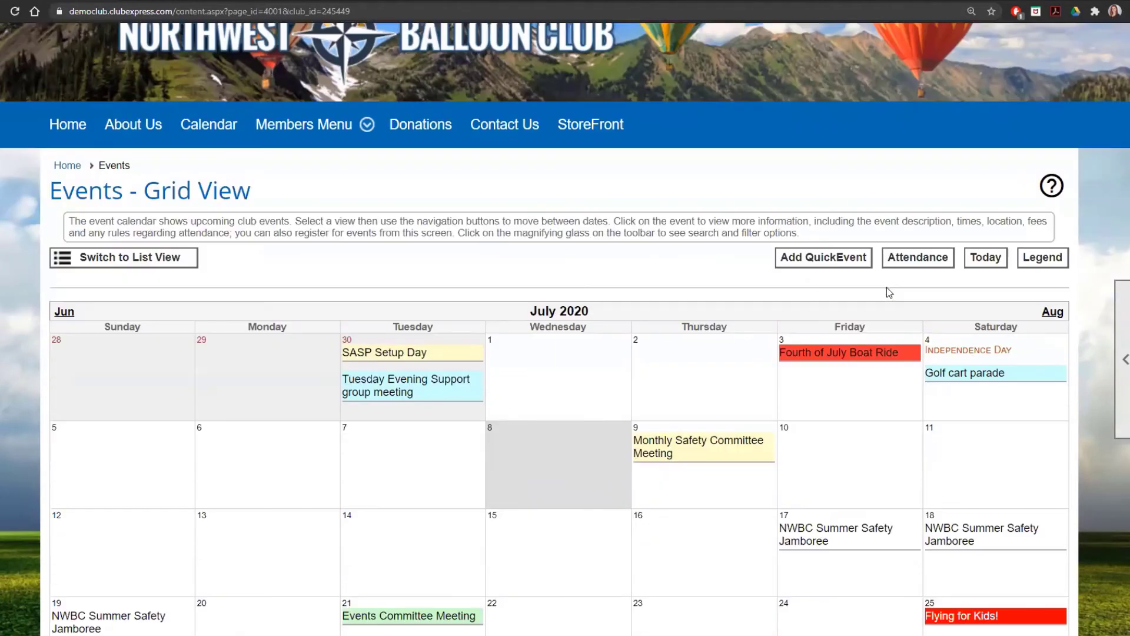
{"action": "scroll", "coordinate": [887, 287], "scroll_direction": "down", "scroll_amount": 1}
{"action": "mouse_move", "coordinate": [1121, 352]}
{"action": "left_click", "coordinate": [1055, 415]}
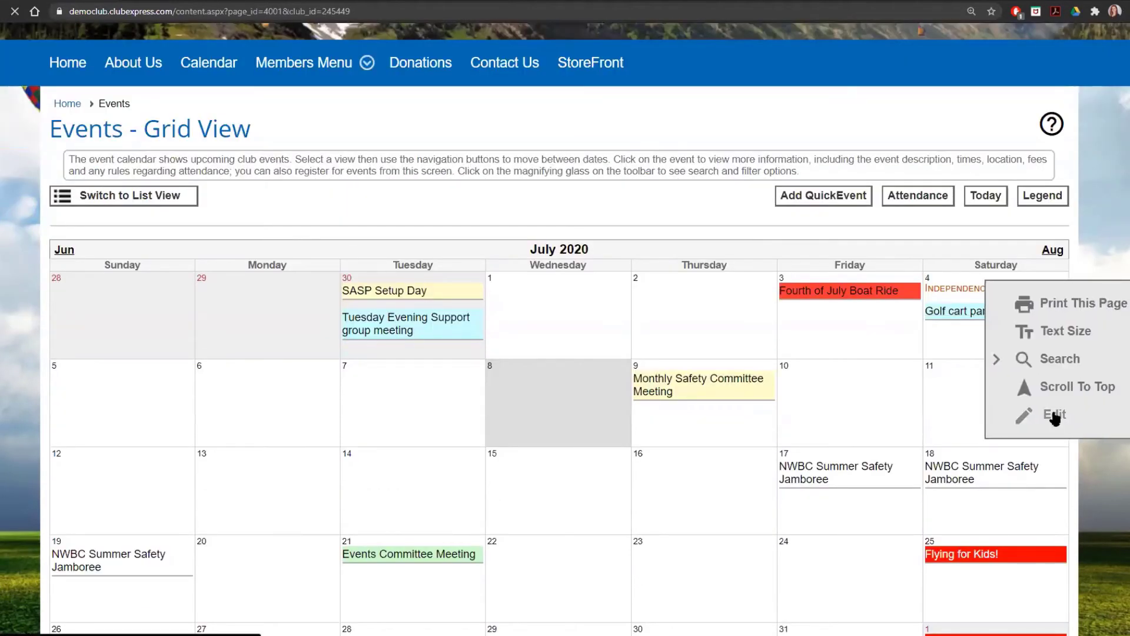
Start copying the 7/9/2020 Monthly Safety Committee Meeting and choose to make multiple monthly copies
{"action": "scroll", "coordinate": [975, 399], "scroll_direction": "down", "scroll_amount": 1}
{"action": "scroll", "coordinate": [976, 400], "scroll_direction": "down", "scroll_amount": 7}
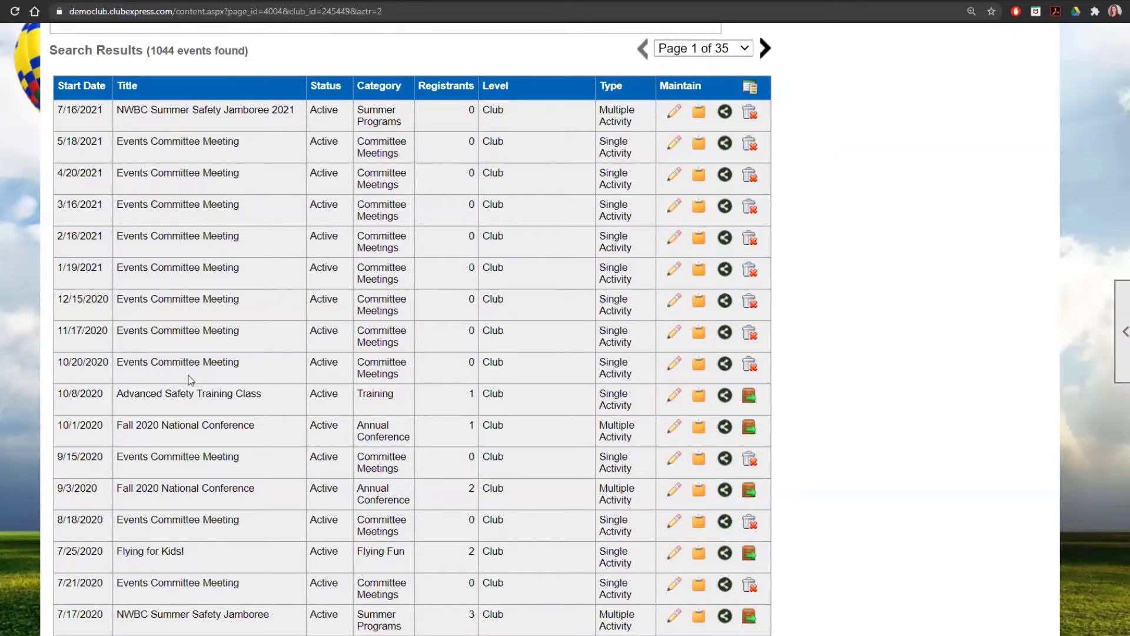
{"action": "scroll", "coordinate": [184, 377], "scroll_direction": "down", "scroll_amount": 1}
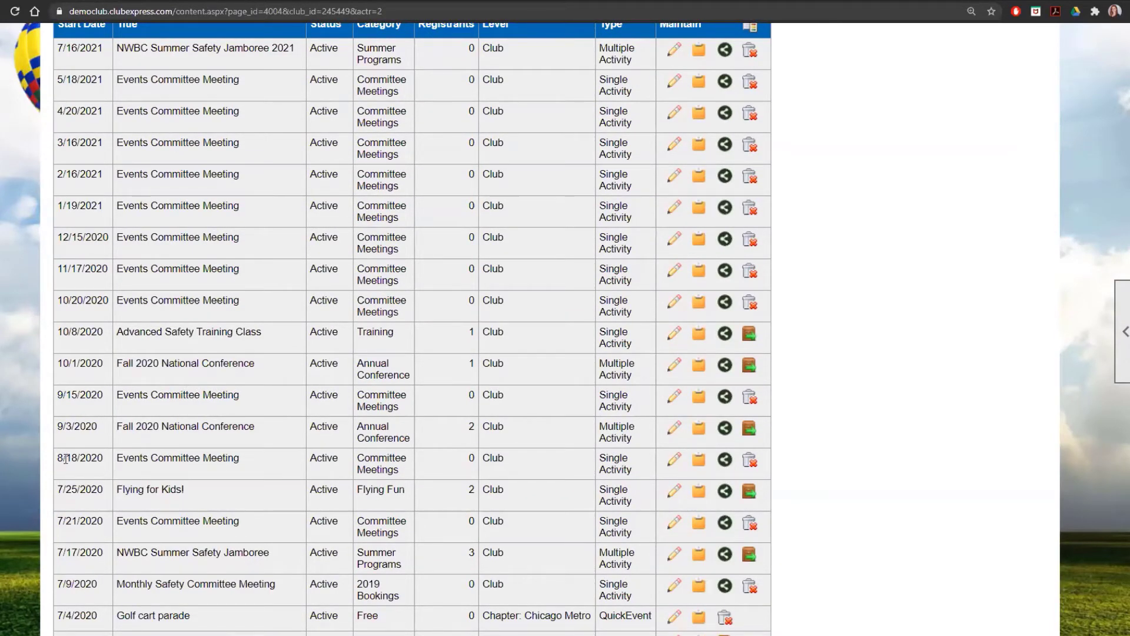
{"action": "scroll", "coordinate": [59, 468], "scroll_direction": "down", "scroll_amount": 1}
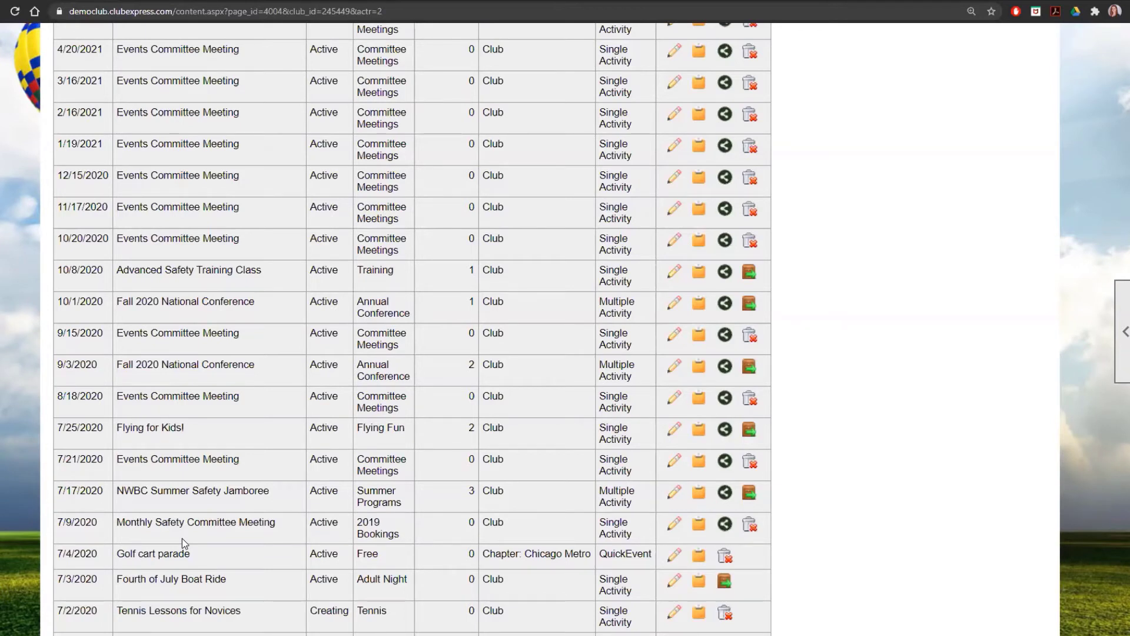
{"action": "left_click", "coordinate": [698, 524]}
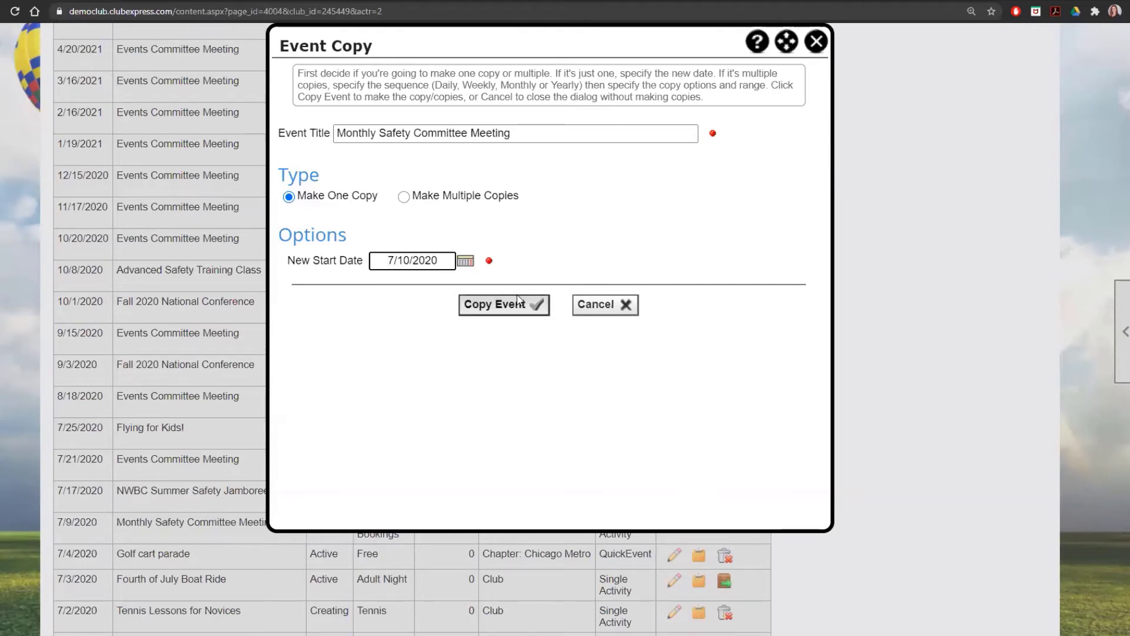
{"action": "left_click", "coordinate": [493, 199]}
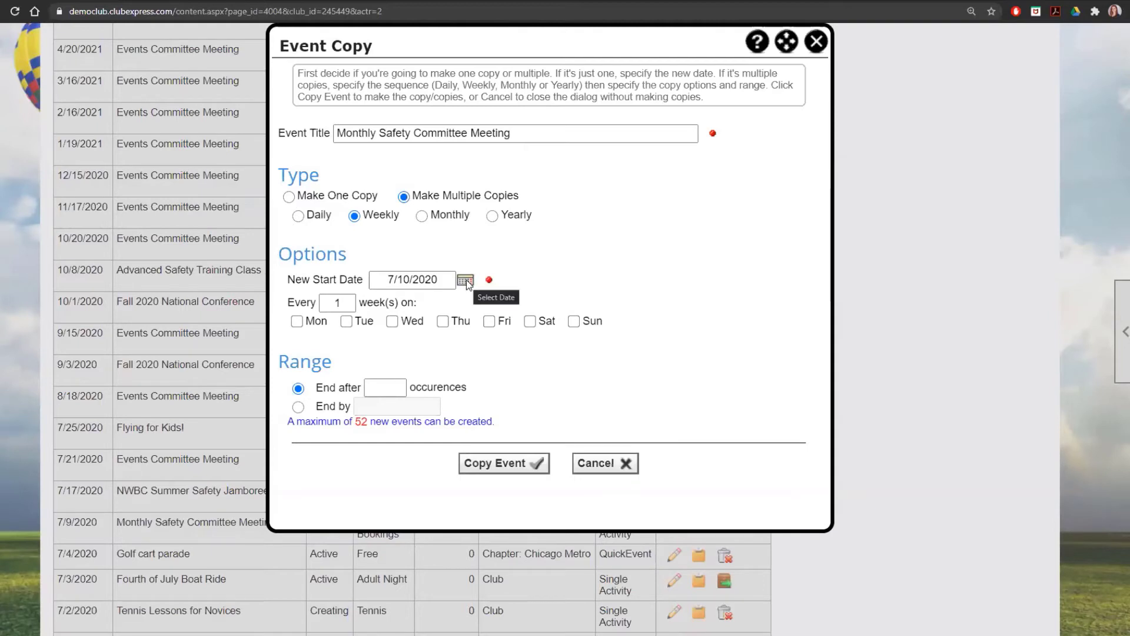
{"action": "left_click", "coordinate": [448, 218]}
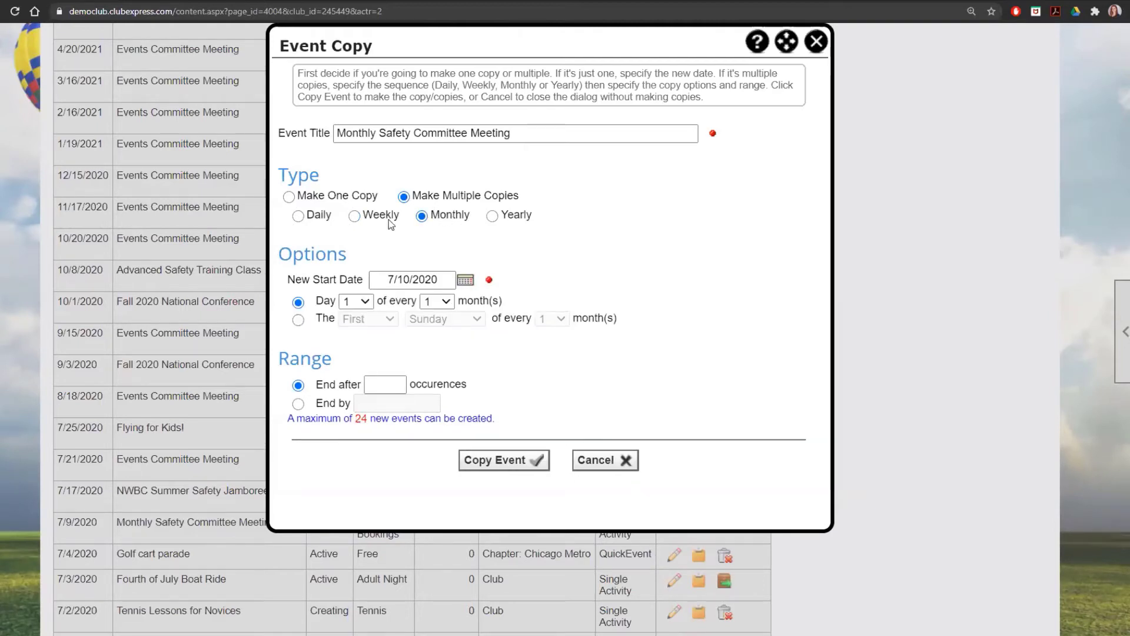
{"action": "left_click", "coordinate": [475, 281]}
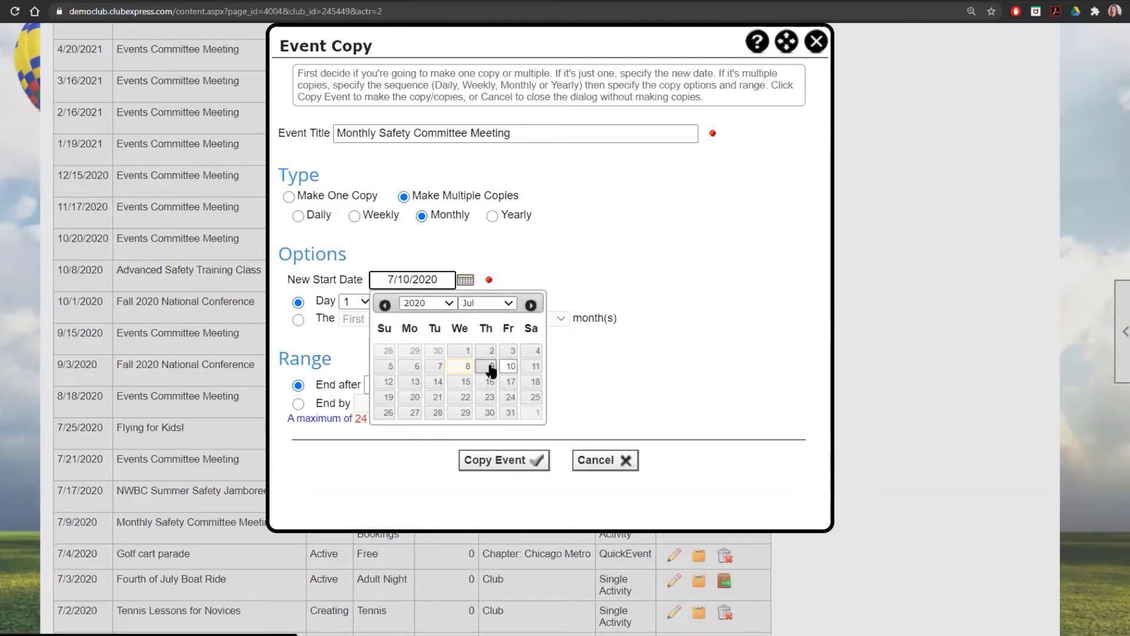
{"action": "left_click", "coordinate": [540, 275]}
{"action": "left_click", "coordinate": [367, 300]}
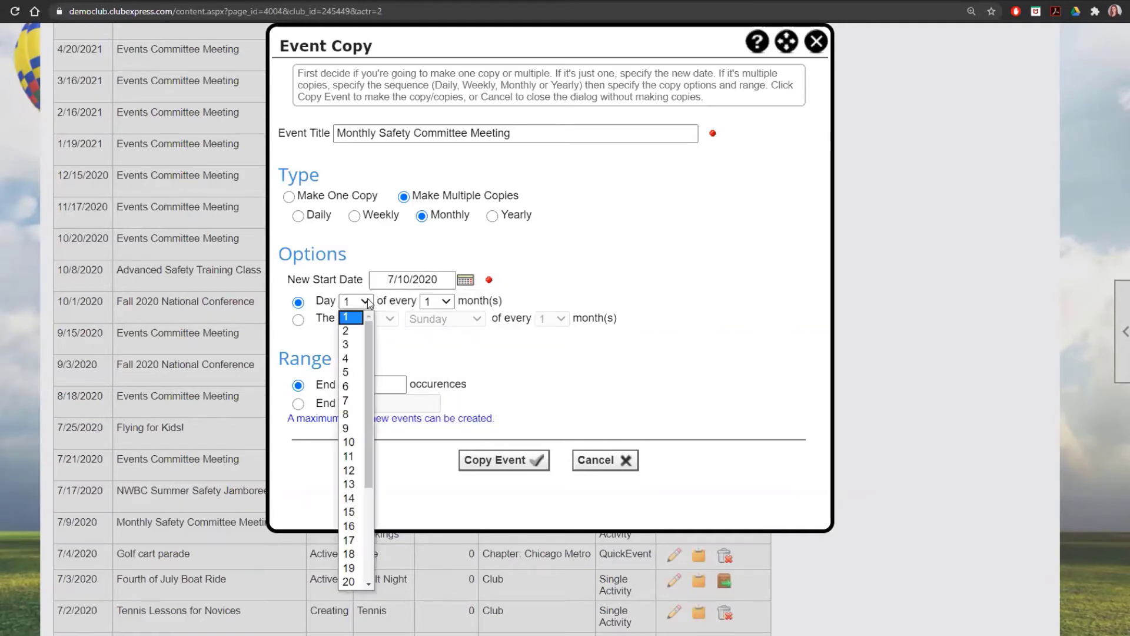
{"action": "left_click", "coordinate": [362, 250]}
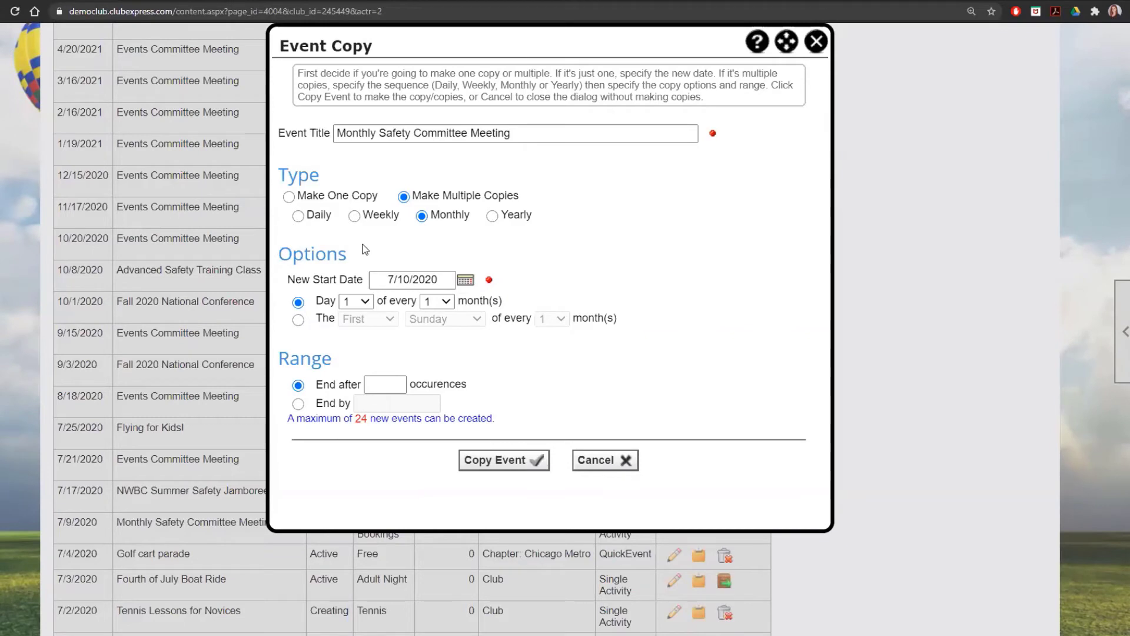
{"action": "left_click", "coordinate": [379, 280]}
{"action": "left_click", "coordinate": [465, 280]}
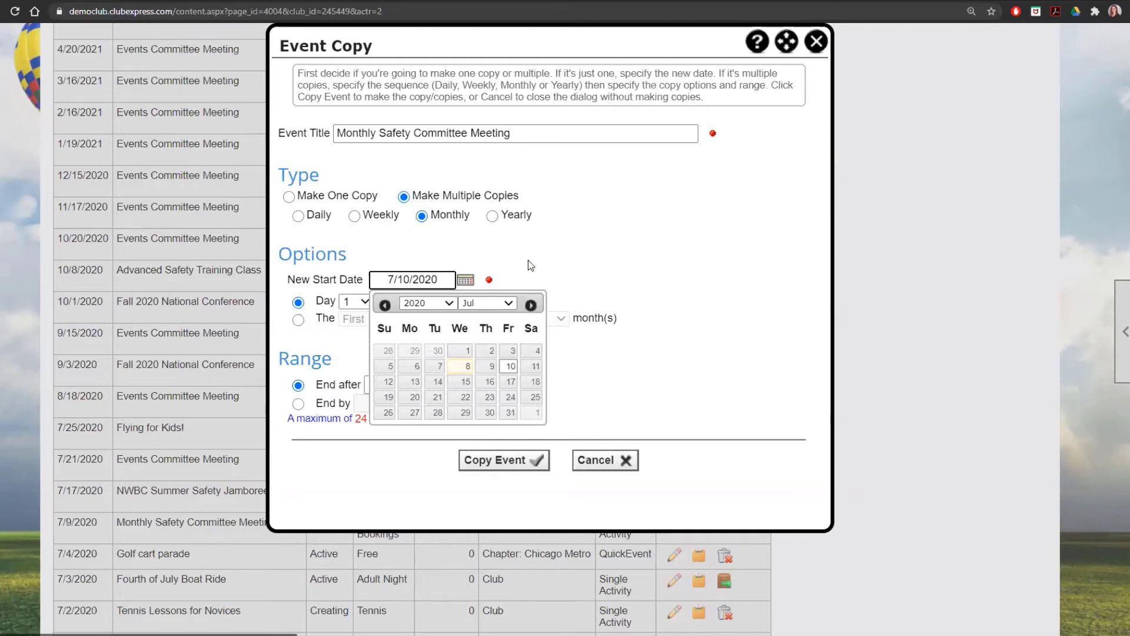
{"action": "left_click", "coordinate": [552, 244]}
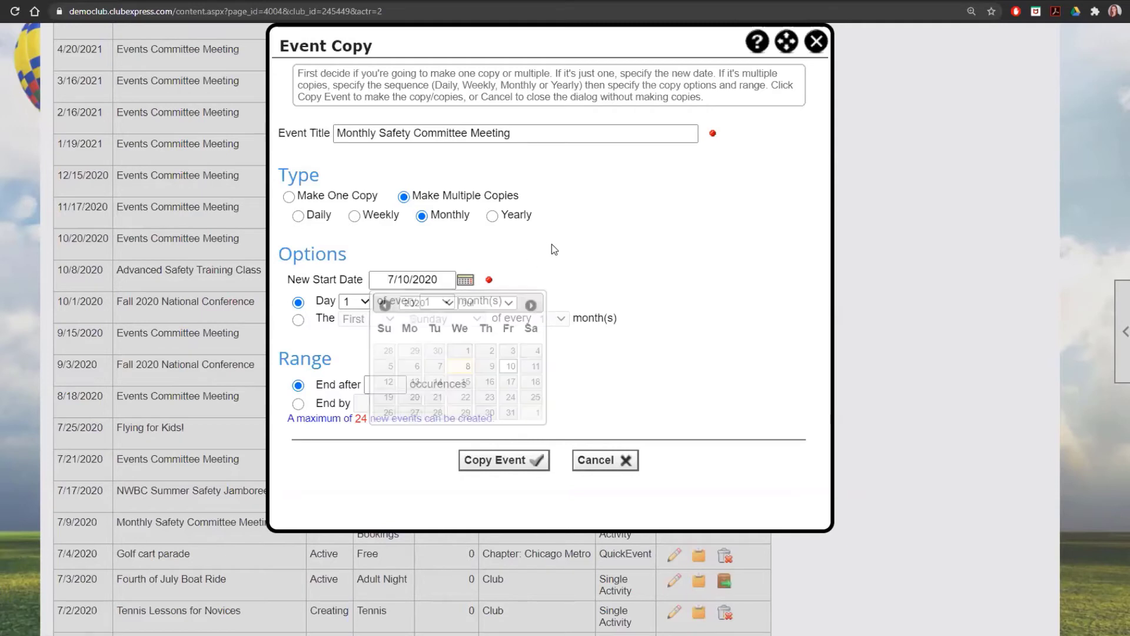
{"action": "left_click", "coordinate": [298, 321]}
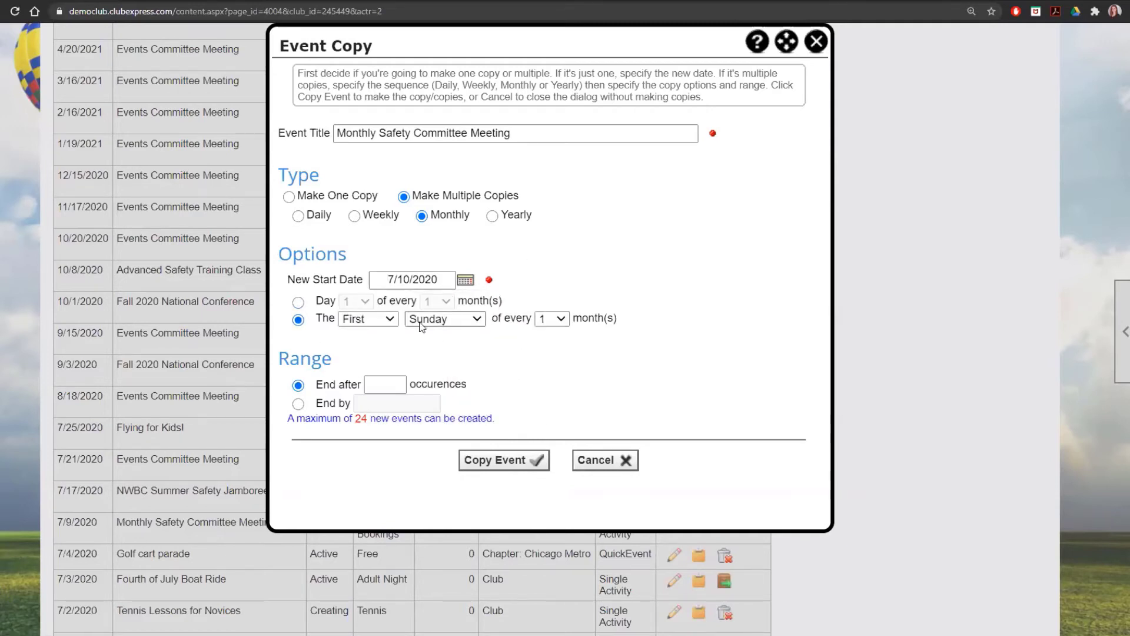
{"action": "left_click", "coordinate": [299, 302]}
Schedule the copies for day 9 of every month, ending after 10 occurrences, and copy the event
{"action": "left_click", "coordinate": [356, 301]}
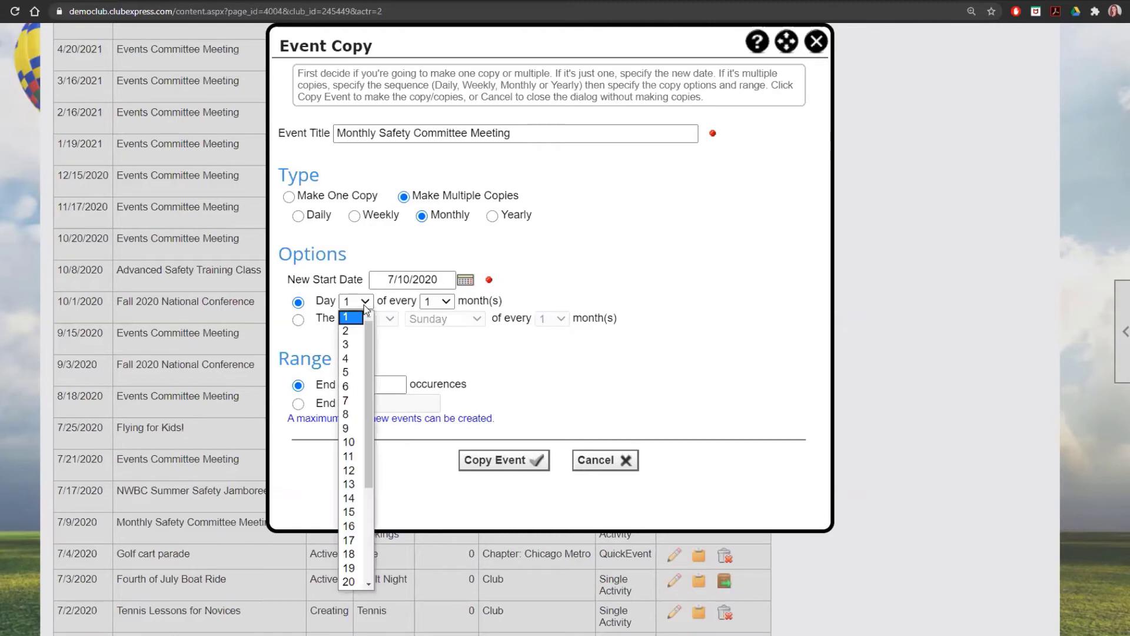
{"action": "left_click", "coordinate": [351, 429]}
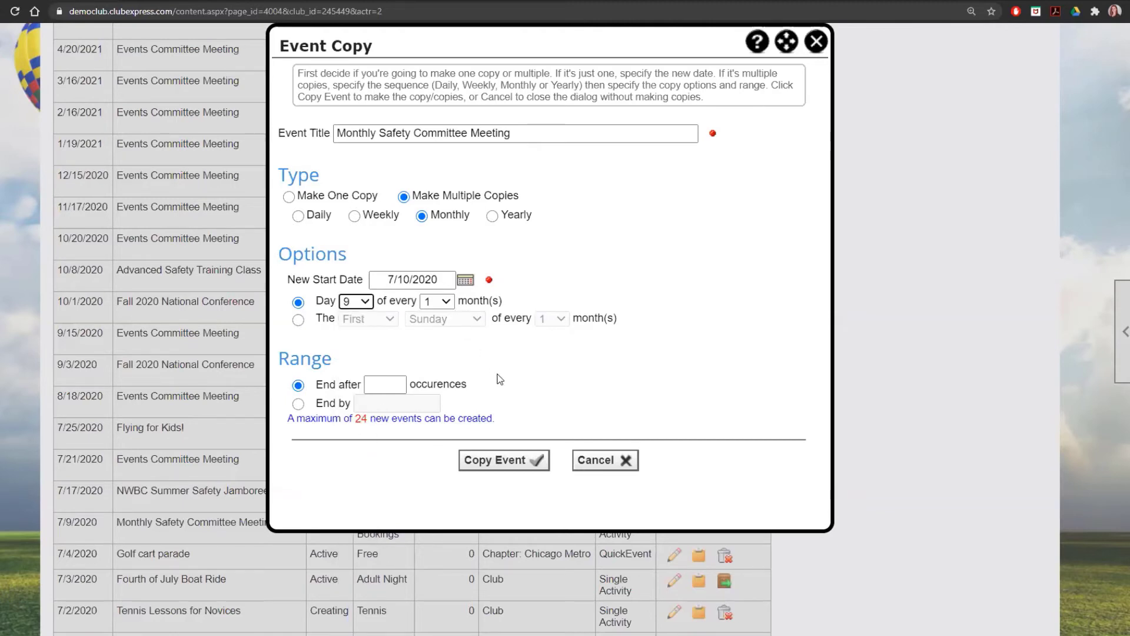
{"action": "left_click", "coordinate": [385, 384]}
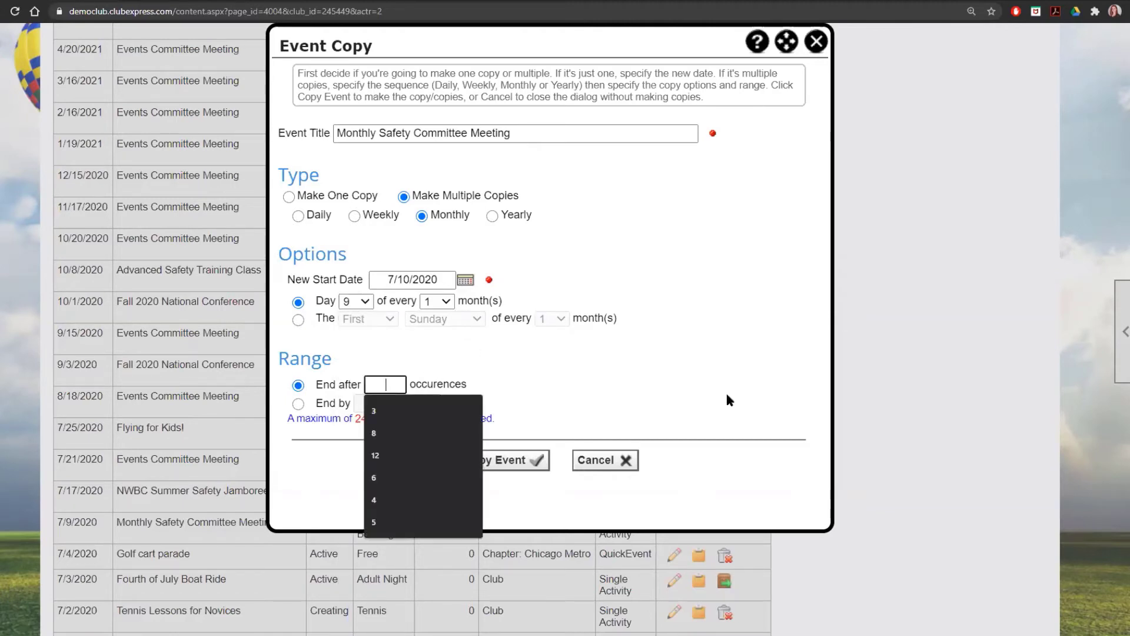
{"action": "type", "text": "10"}
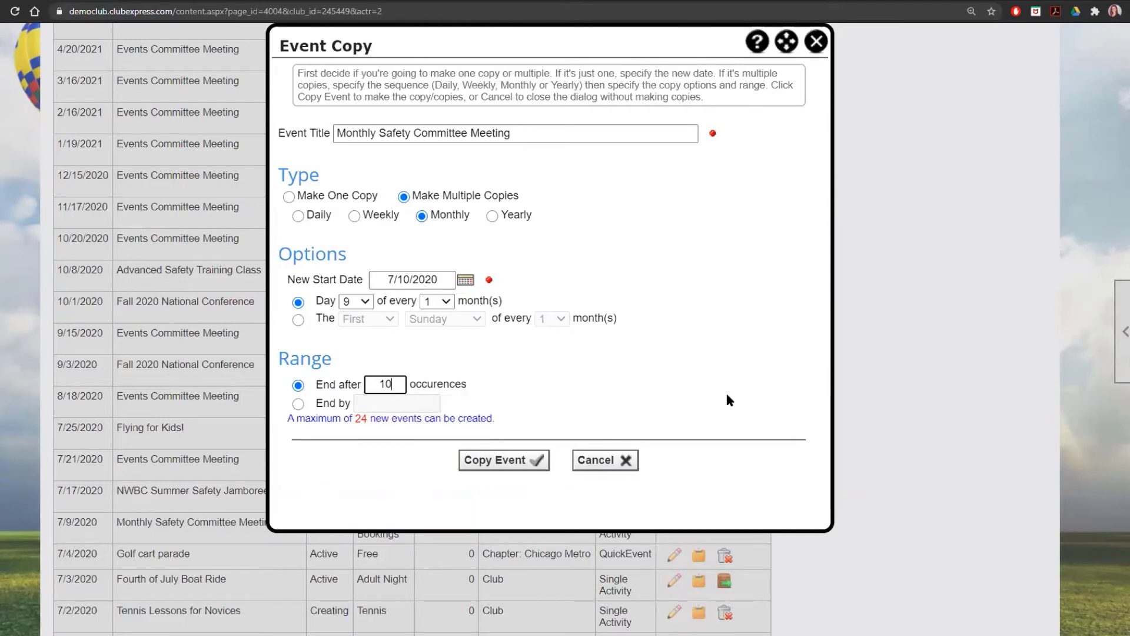
{"action": "left_click", "coordinate": [519, 463]}
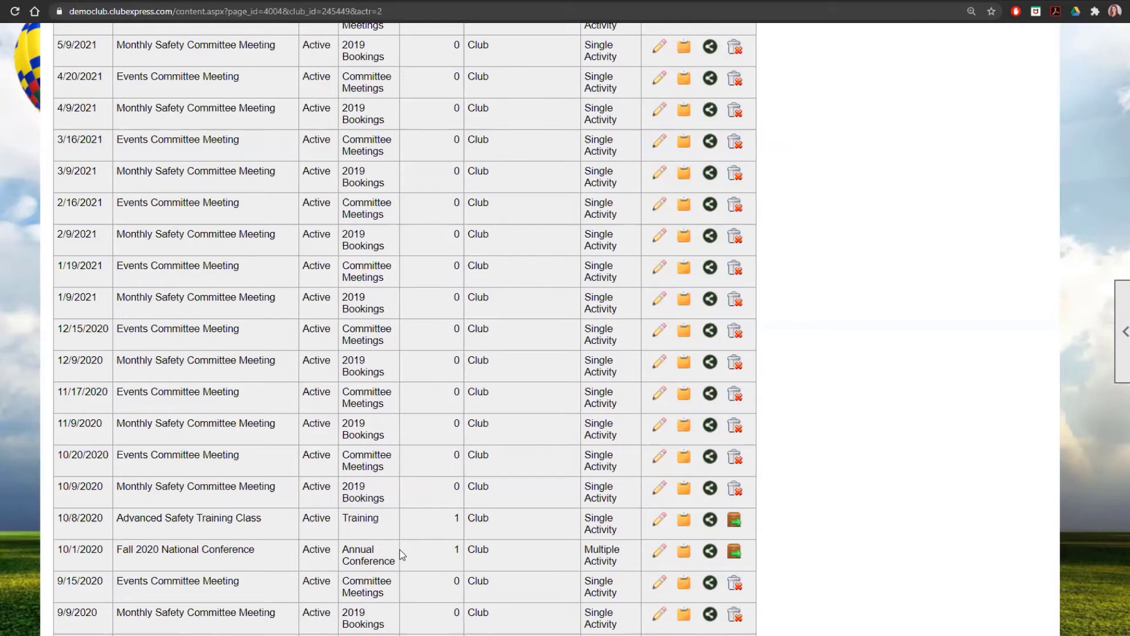
Explore the multiple-copy options for the 7/3/2020 Fourth of July Boat Ride, checking monthly recurrence by weekday, month interval and end date
{"action": "scroll", "coordinate": [391, 583], "scroll_direction": "down", "scroll_amount": 2}
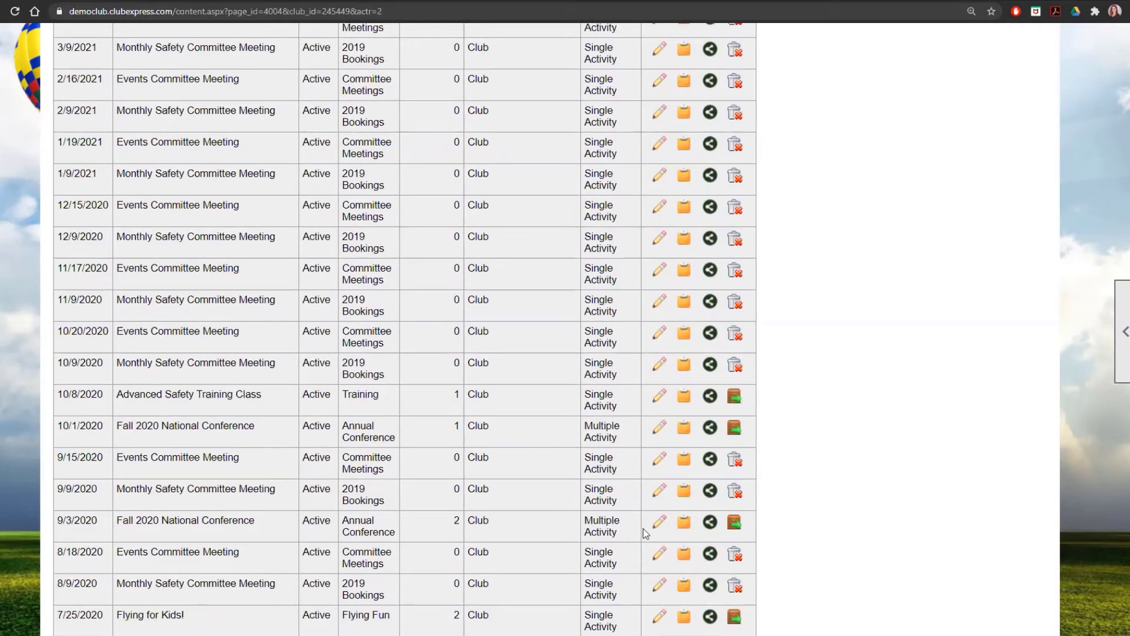
{"action": "scroll", "coordinate": [222, 575], "scroll_direction": "down", "scroll_amount": 4}
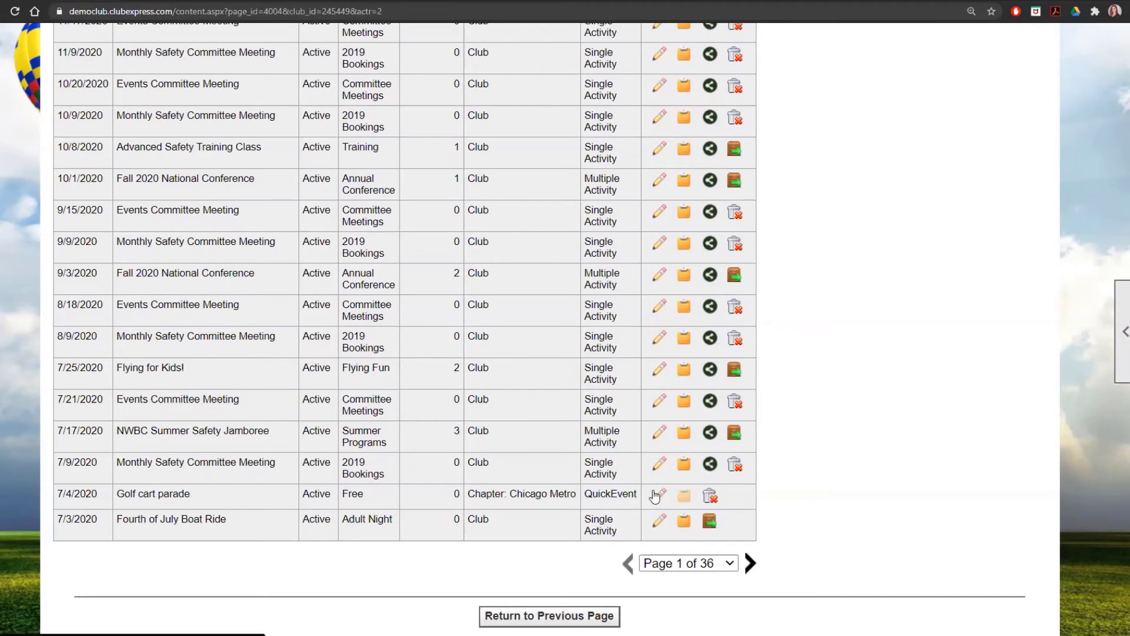
{"action": "left_click", "coordinate": [683, 520]}
{"action": "left_click", "coordinate": [468, 196]}
{"action": "scroll", "coordinate": [389, 190], "scroll_direction": "down", "scroll_amount": 1}
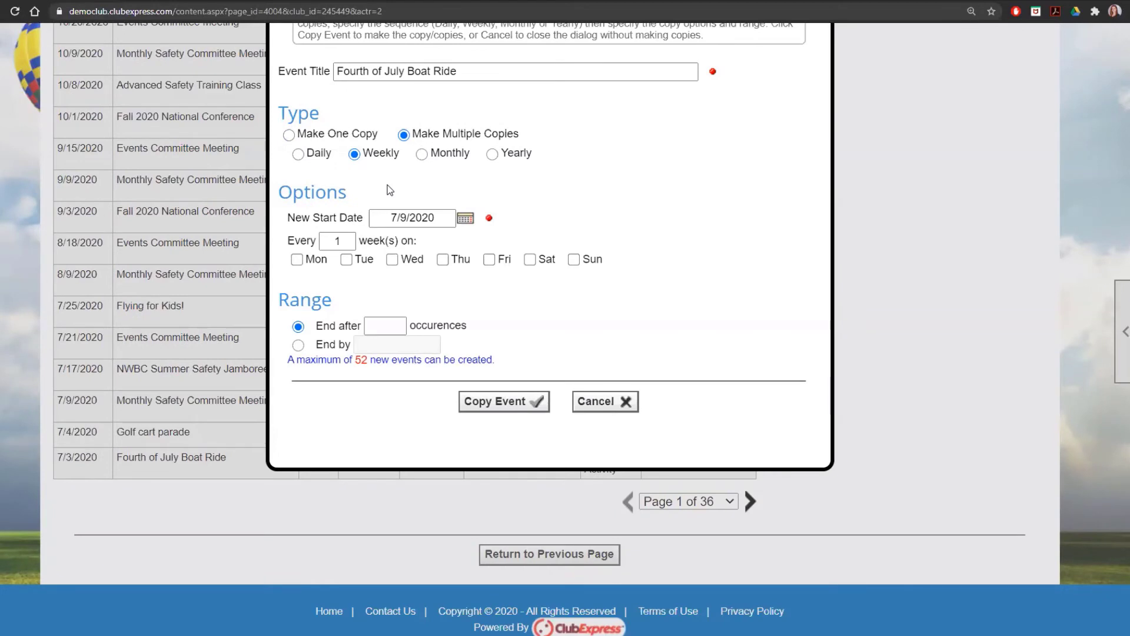
{"action": "left_click", "coordinate": [421, 155]}
{"action": "left_click", "coordinate": [380, 263]}
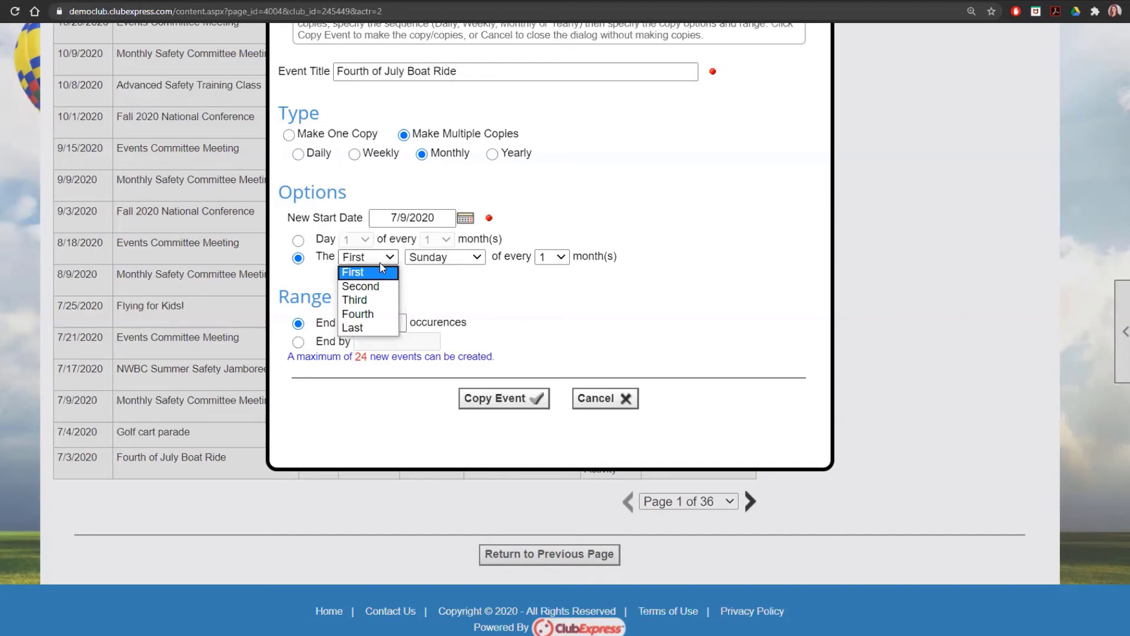
{"action": "left_click", "coordinate": [562, 257]}
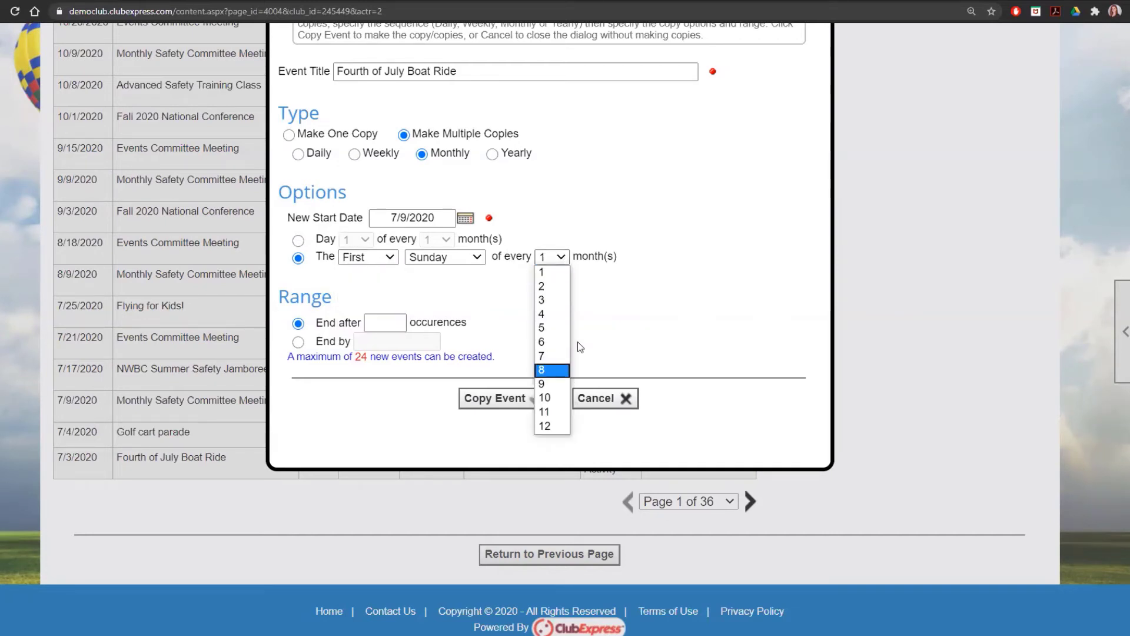
{"action": "left_click", "coordinate": [593, 290]}
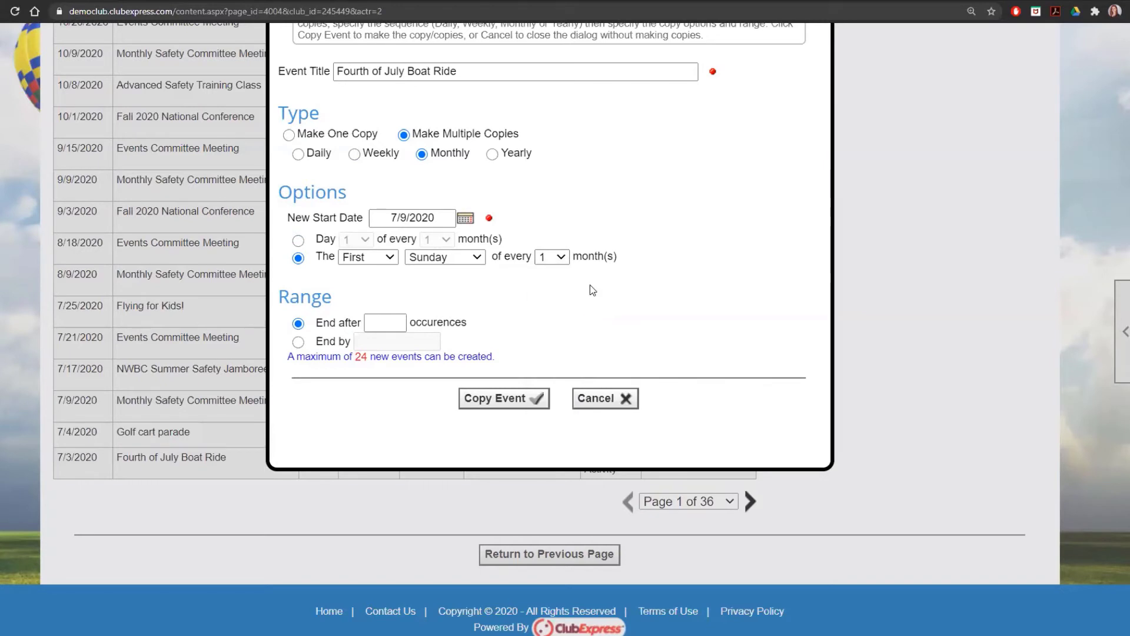
{"action": "left_click", "coordinate": [556, 259]}
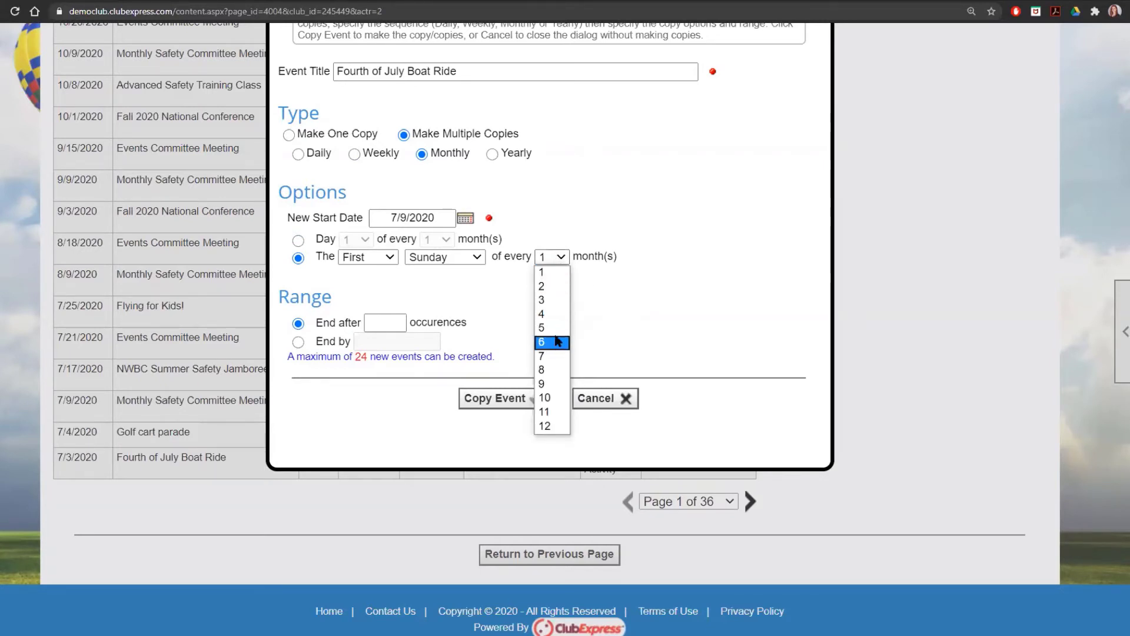
{"action": "left_click", "coordinate": [649, 300]}
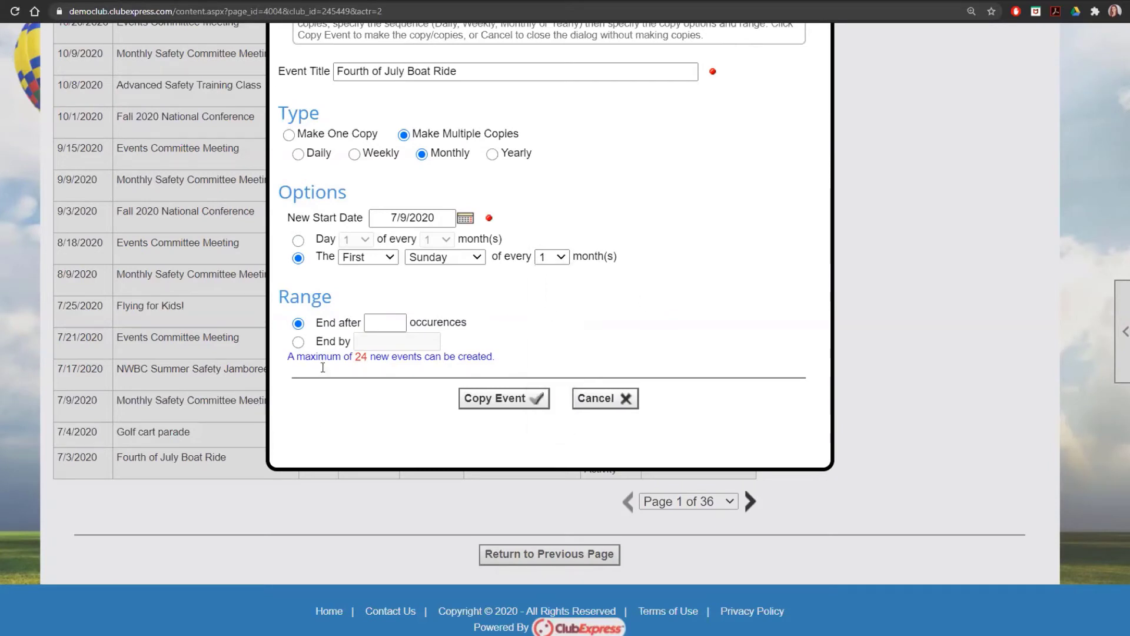
{"action": "left_click", "coordinate": [298, 342]}
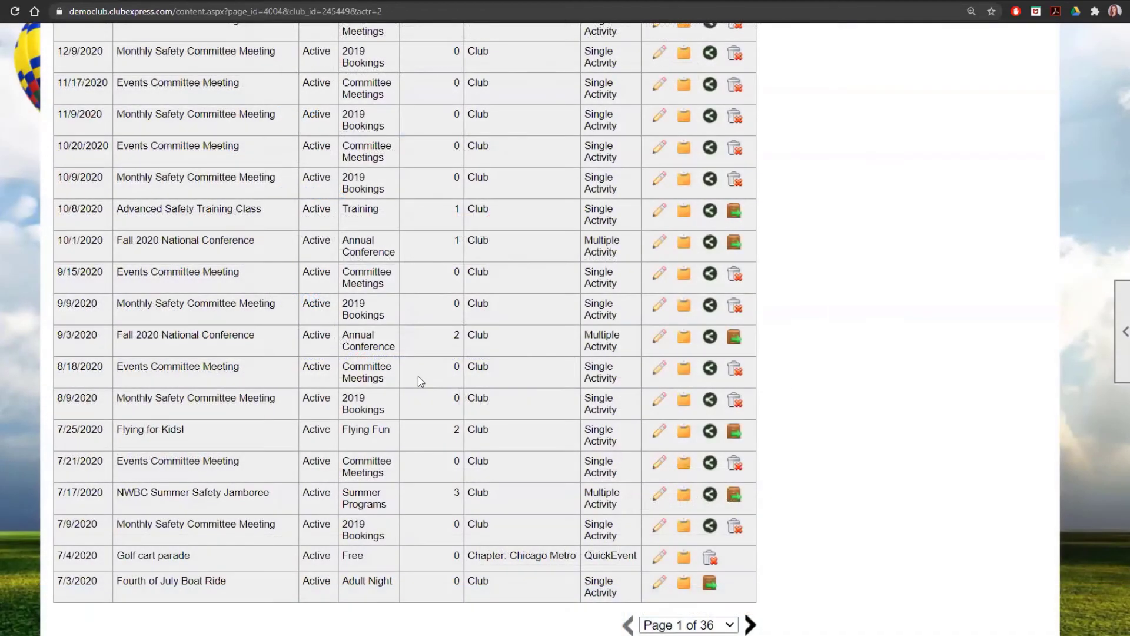
Open the 7/21/2020 Events Committee Meeting from the events list and go to its registration manager
{"action": "scroll", "coordinate": [389, 365], "scroll_direction": "up", "scroll_amount": 2}
{"action": "scroll", "coordinate": [377, 359], "scroll_direction": "up", "scroll_amount": 6}
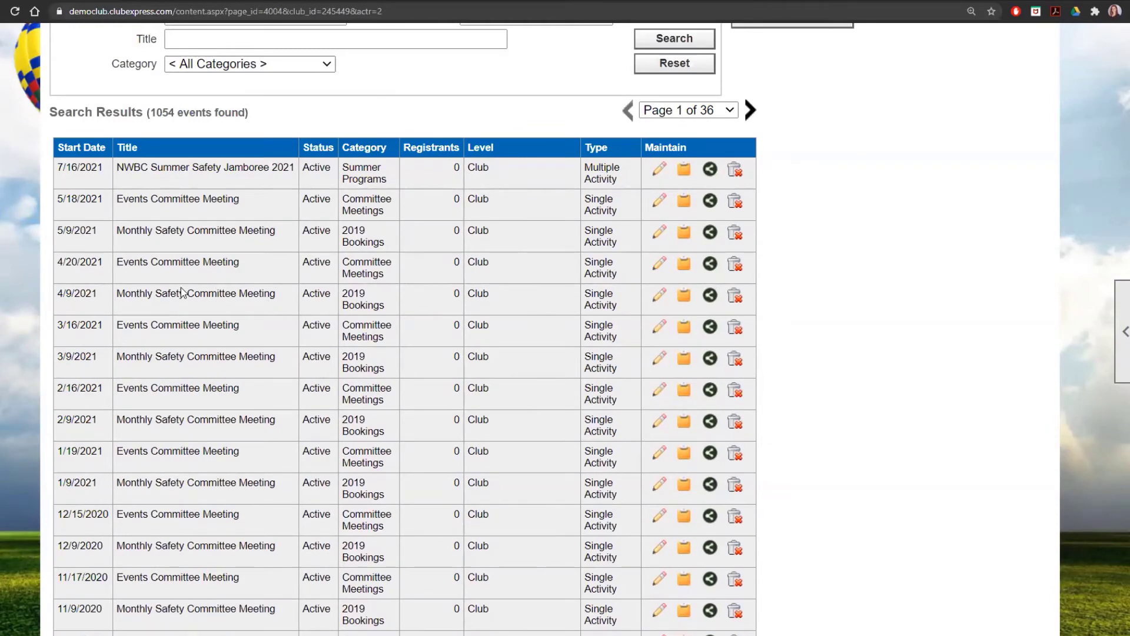
{"action": "scroll", "coordinate": [415, 488], "scroll_direction": "down", "scroll_amount": 2}
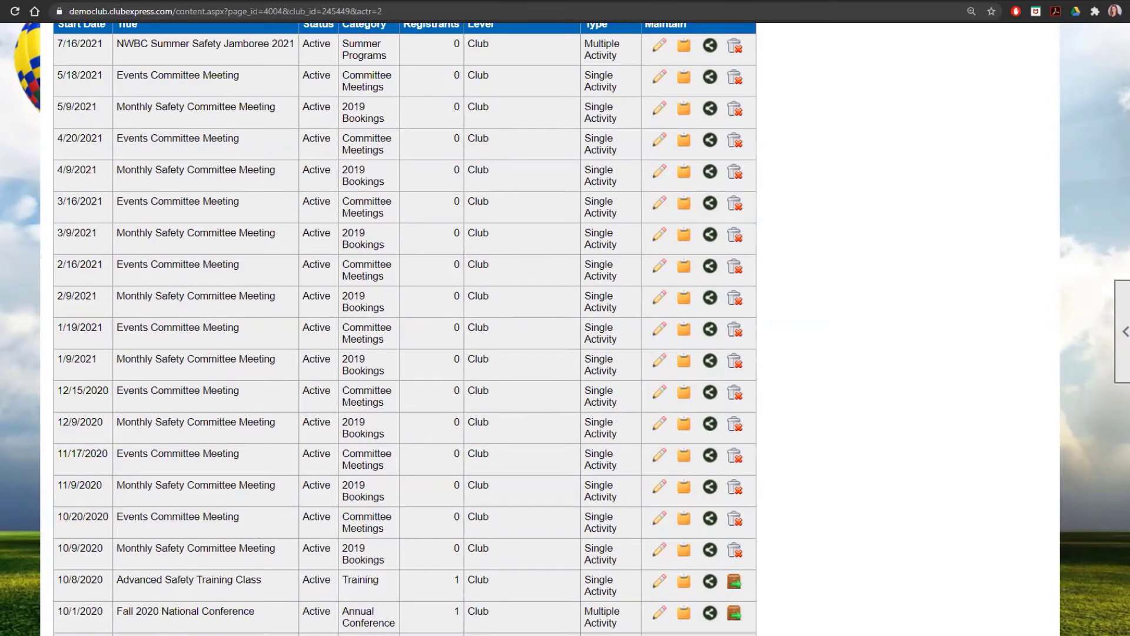
{"action": "scroll", "coordinate": [657, 407], "scroll_direction": "down", "scroll_amount": 7}
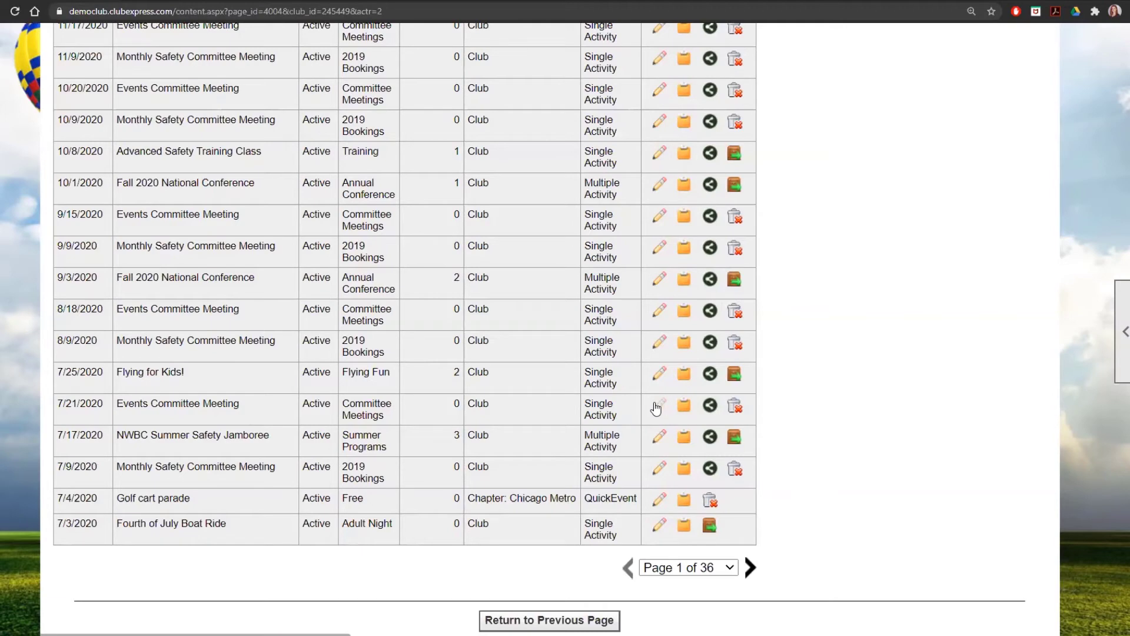
{"action": "left_click", "coordinate": [657, 407]}
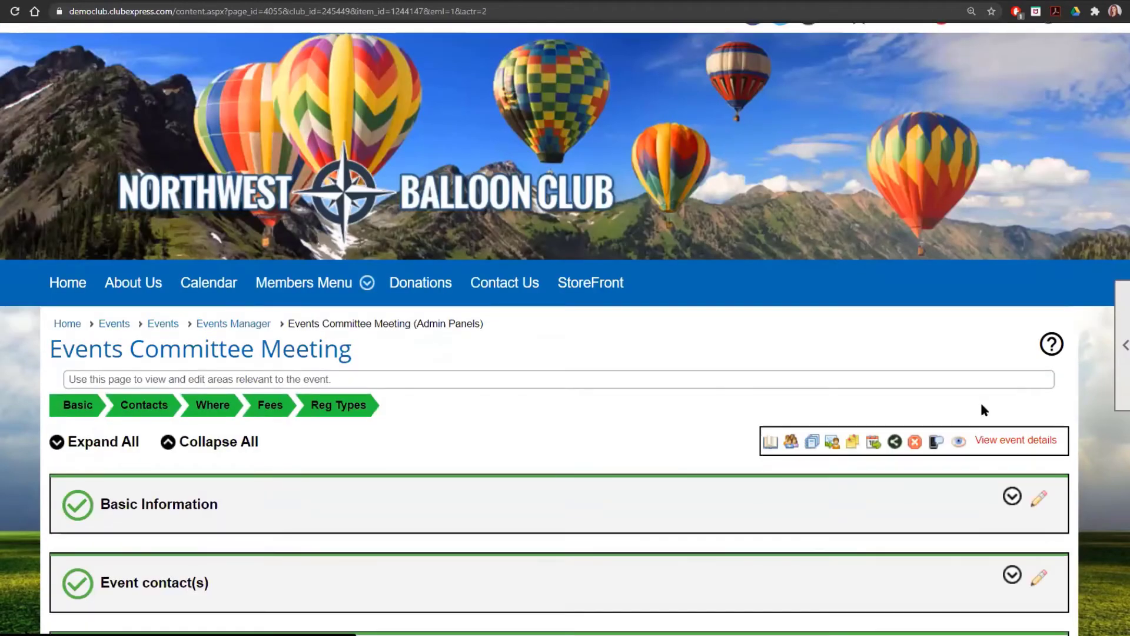
{"action": "scroll", "coordinate": [981, 406], "scroll_direction": "down", "scroll_amount": 4}
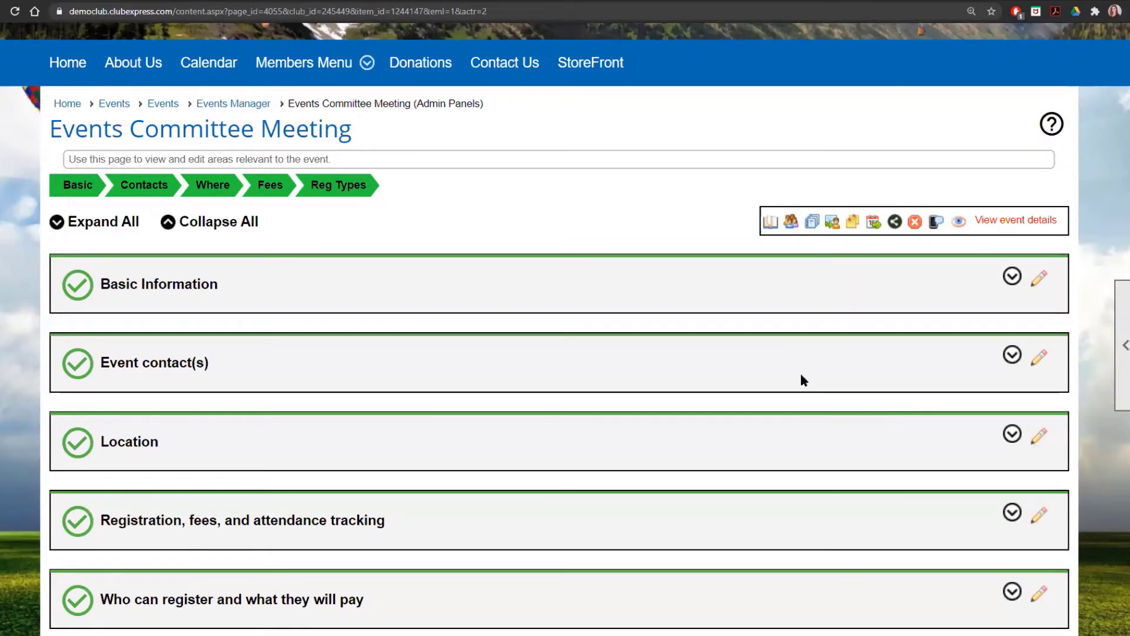
{"action": "left_click", "coordinate": [766, 225]}
{"action": "mouse_move", "coordinate": [330, 310]}
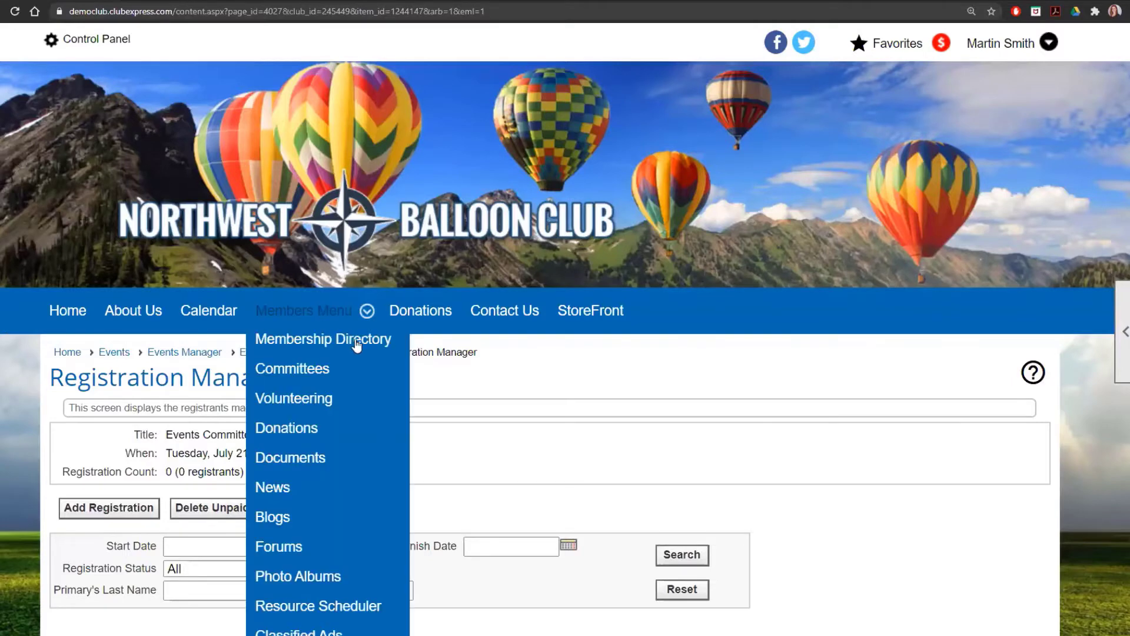
{"action": "scroll", "coordinate": [637, 421], "scroll_direction": "down", "scroll_amount": 3}
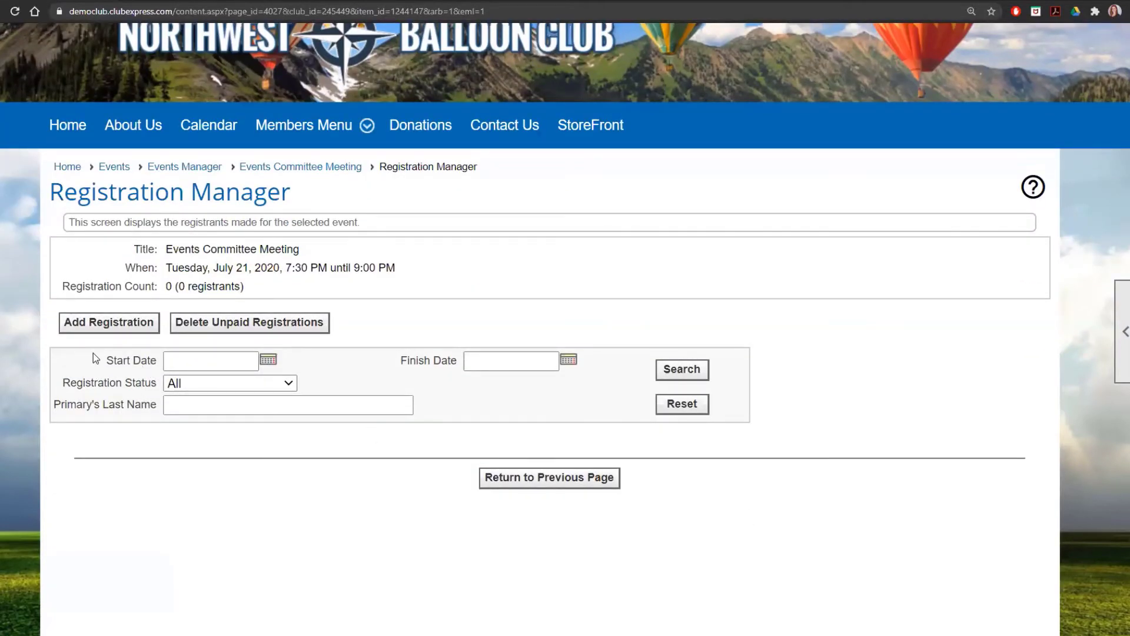
Add a registration to the July 21 meeting, signing up yourself as an Event Planning committee member with no fee, and complete it
{"action": "left_click", "coordinate": [152, 331]}
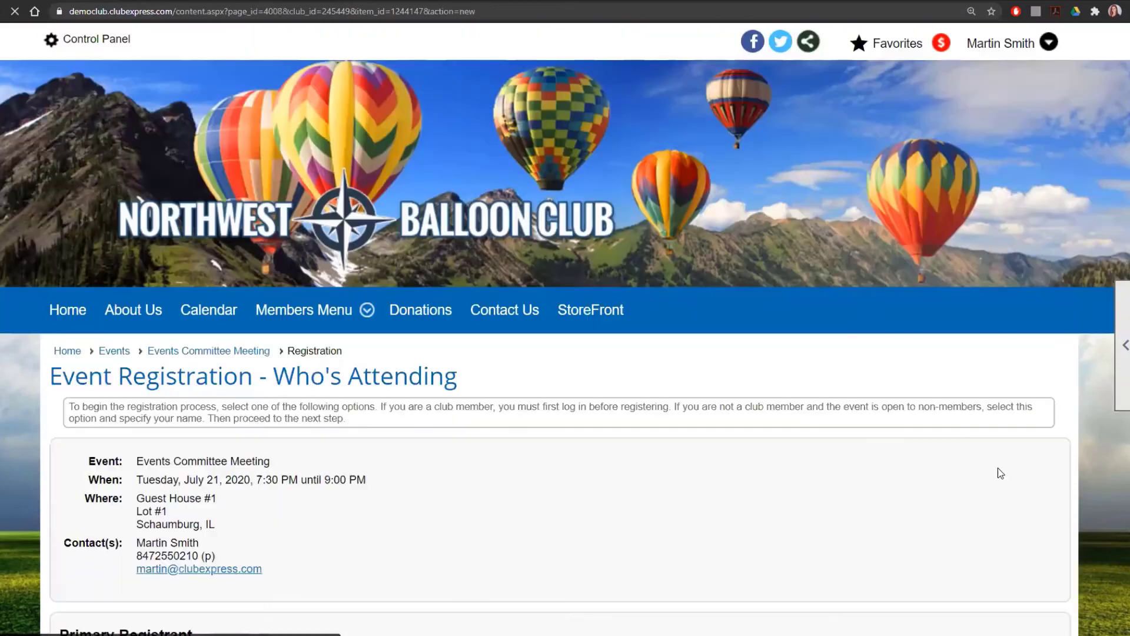
{"action": "scroll", "coordinate": [863, 449], "scroll_direction": "down", "scroll_amount": 4}
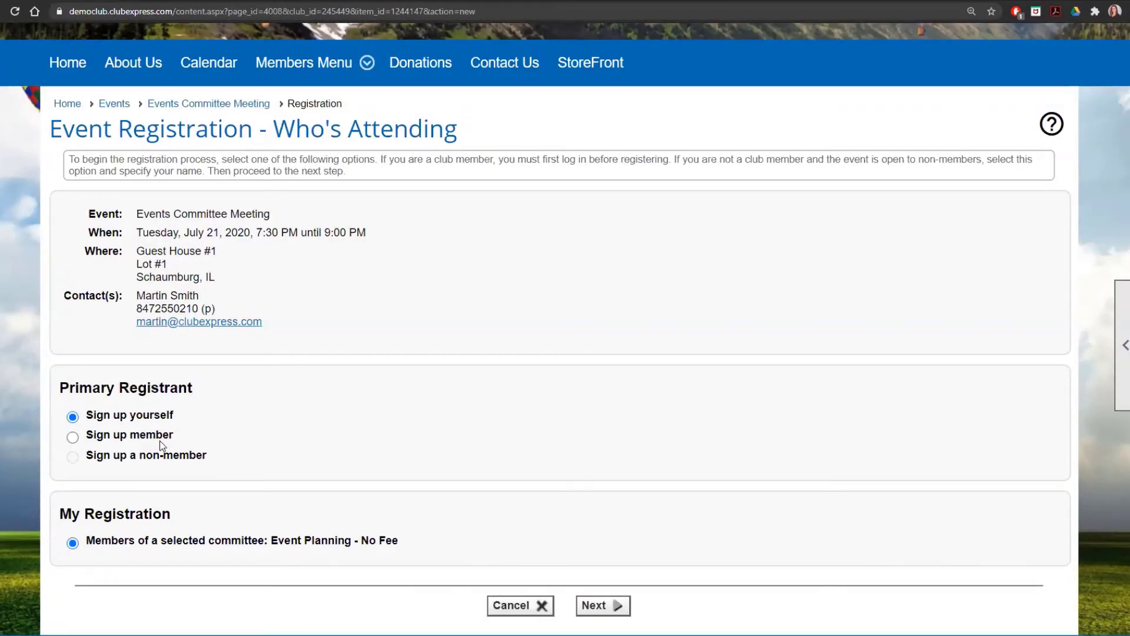
{"action": "left_click", "coordinate": [616, 606]}
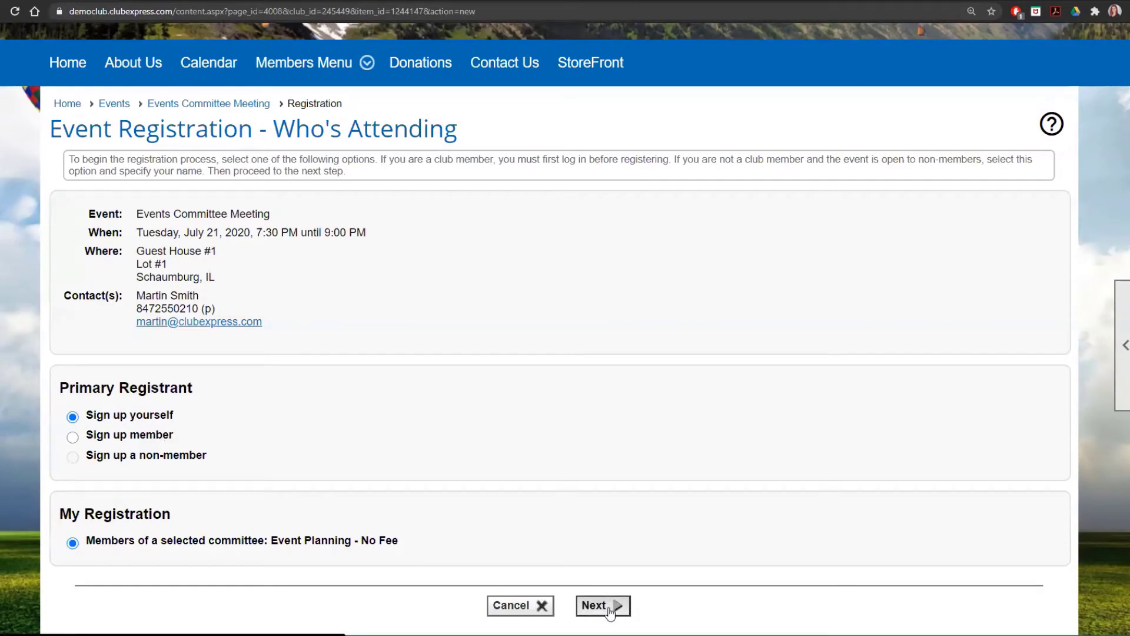
{"action": "scroll", "coordinate": [827, 500], "scroll_direction": "down", "scroll_amount": 5}
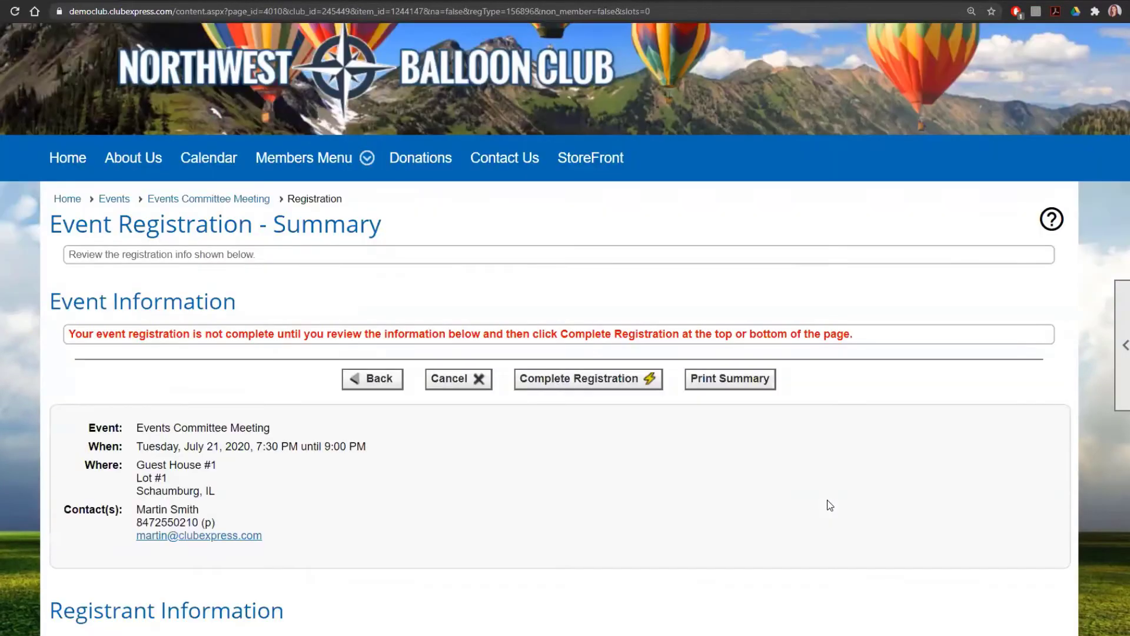
{"action": "scroll", "coordinate": [830, 505], "scroll_direction": "down", "scroll_amount": 6}
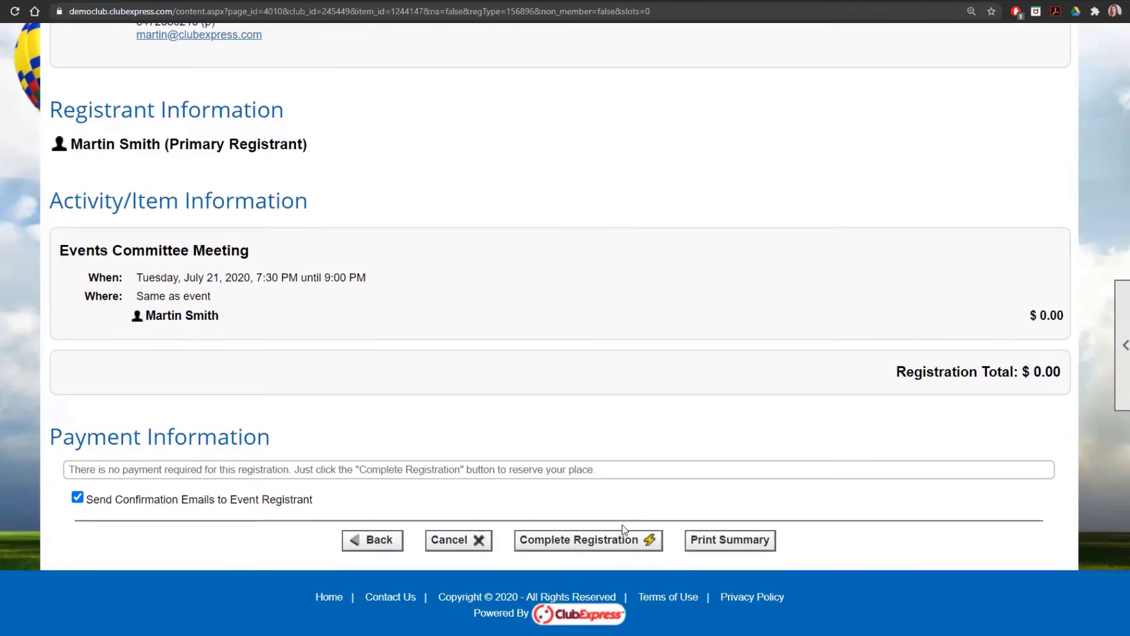
{"action": "left_click", "coordinate": [616, 540]}
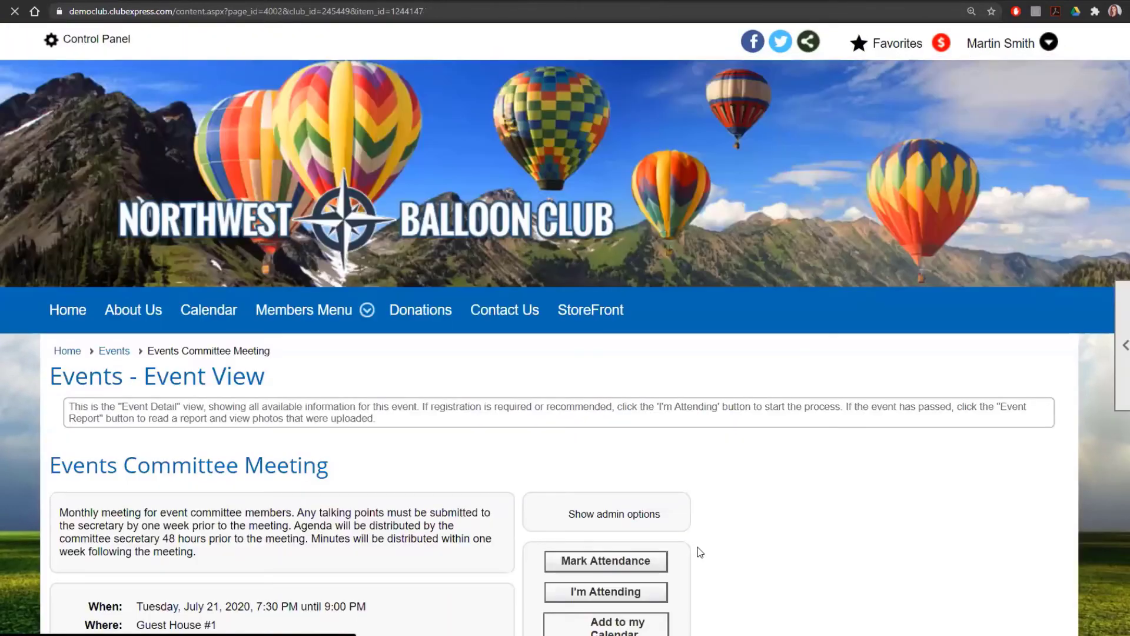
{"action": "left_click", "coordinate": [547, 382]}
{"action": "scroll", "coordinate": [662, 462], "scroll_direction": "down", "scroll_amount": 4}
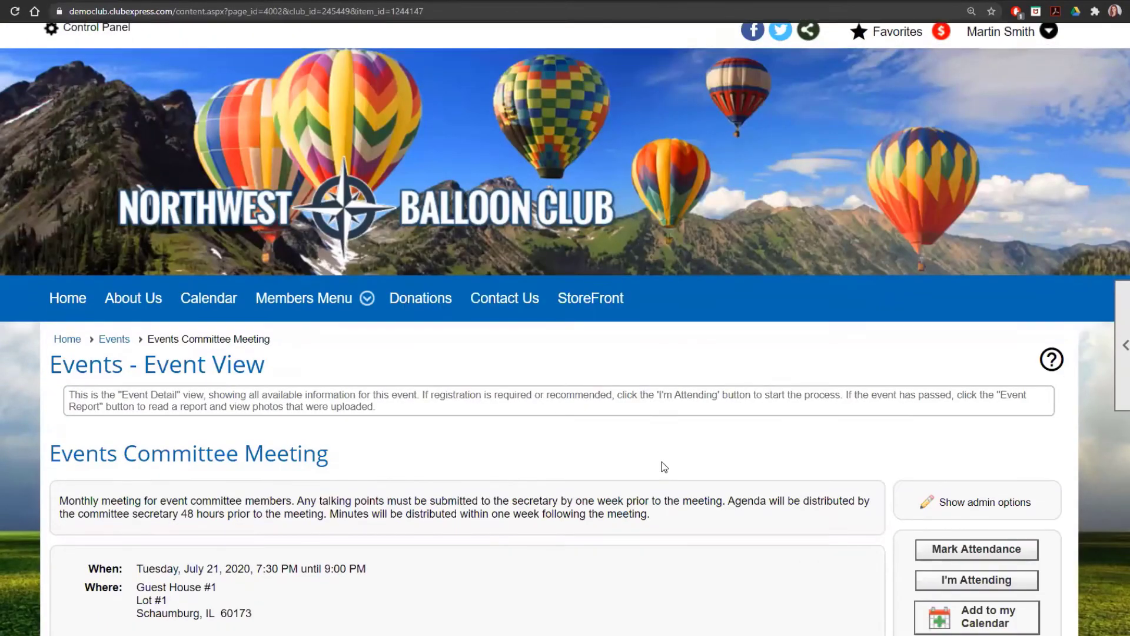
{"action": "scroll", "coordinate": [318, 391], "scroll_direction": "down", "scroll_amount": 2}
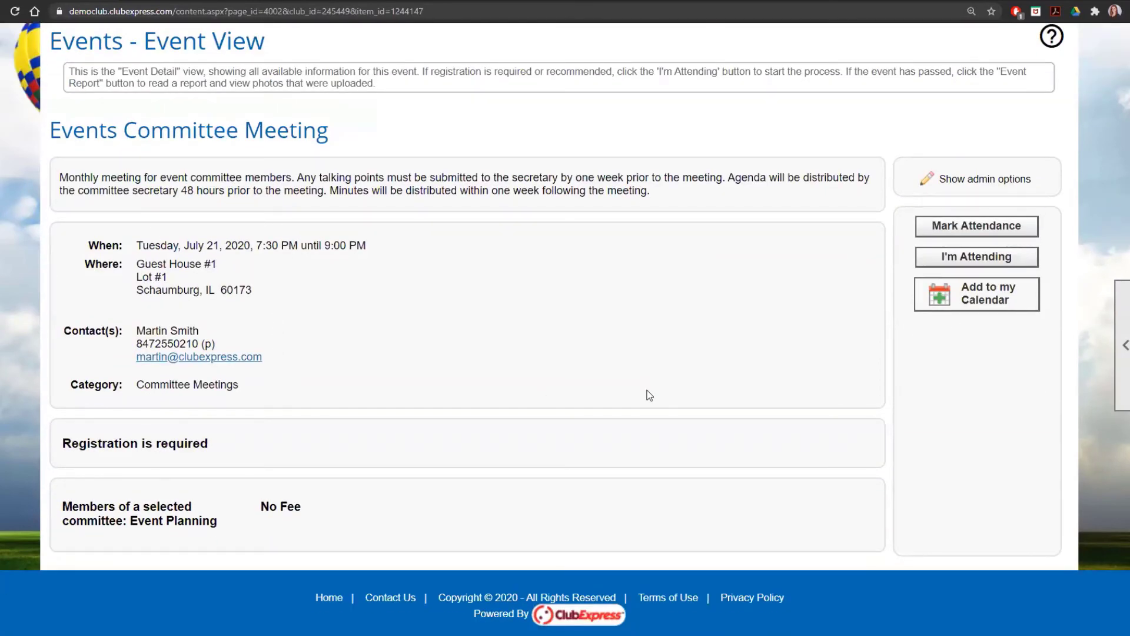
Return to the events calendar, go to August 2020 and open the August 18 Events Committee Meeting
{"action": "scroll", "coordinate": [645, 400], "scroll_direction": "up", "scroll_amount": 6}
{"action": "left_click", "coordinate": [119, 143]}
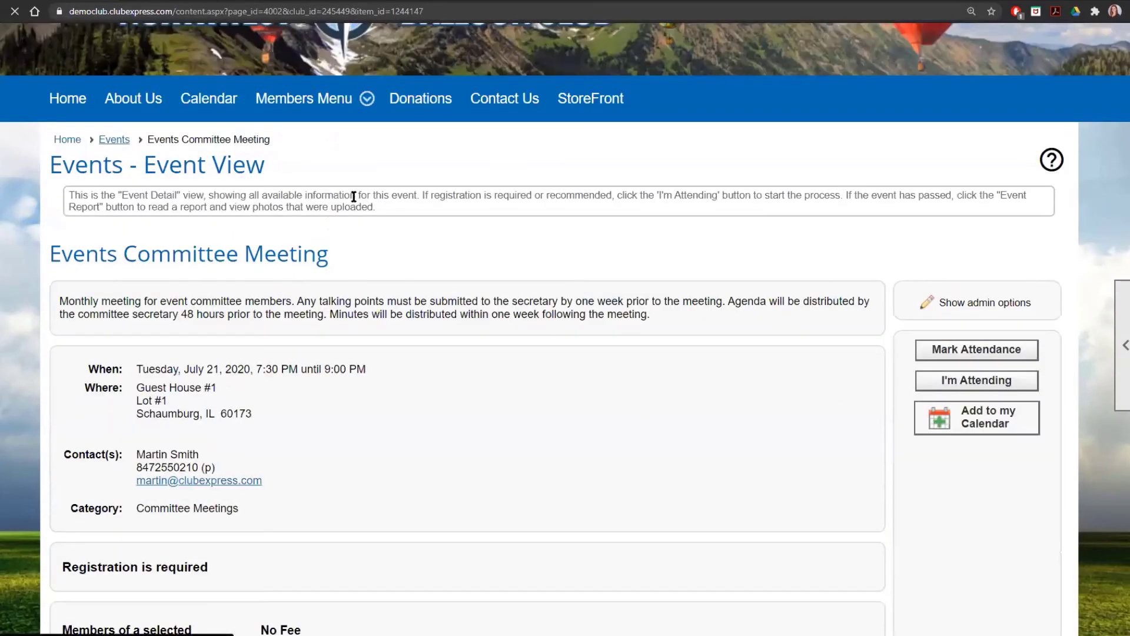
{"action": "scroll", "coordinate": [821, 327], "scroll_direction": "down", "scroll_amount": 4}
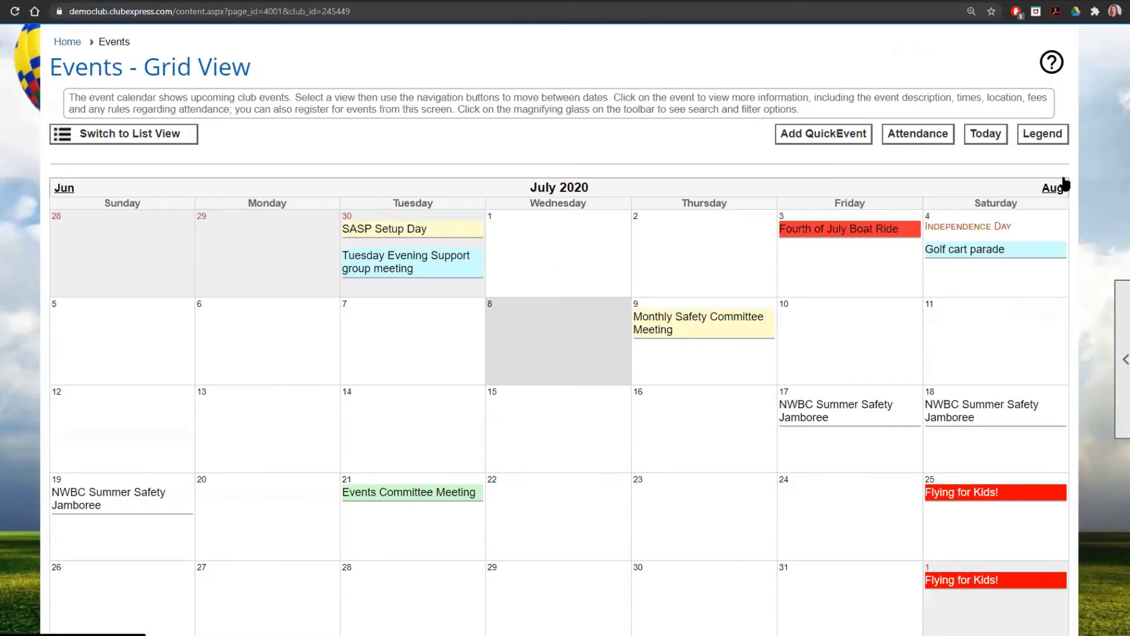
{"action": "left_click", "coordinate": [1053, 188]}
{"action": "scroll", "coordinate": [1001, 294], "scroll_direction": "down", "scroll_amount": 2}
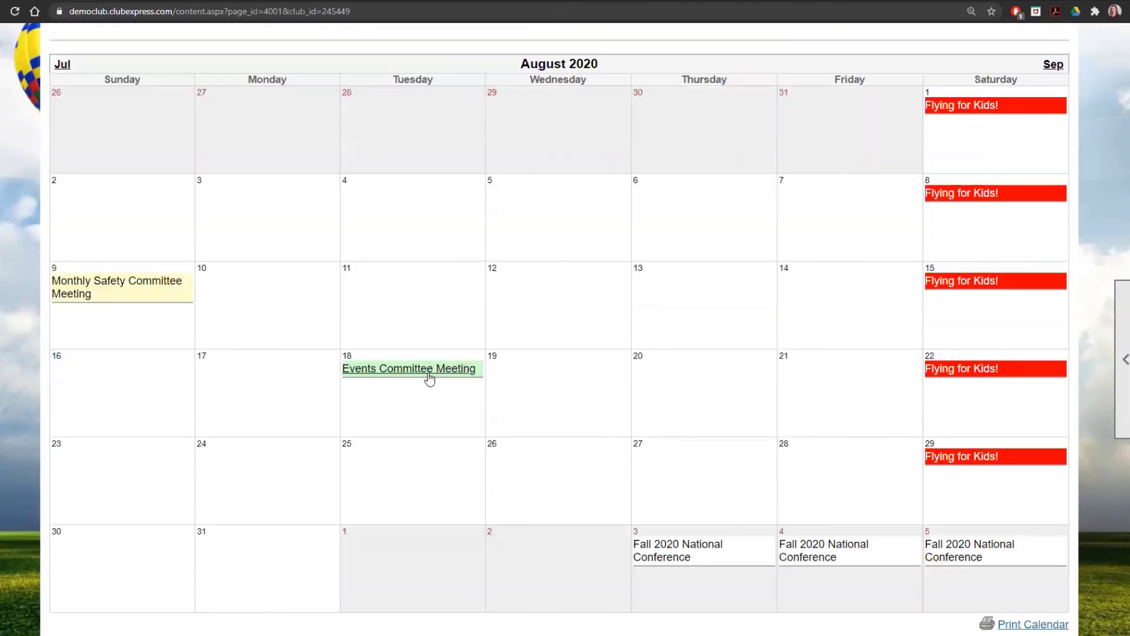
{"action": "left_click", "coordinate": [429, 380]}
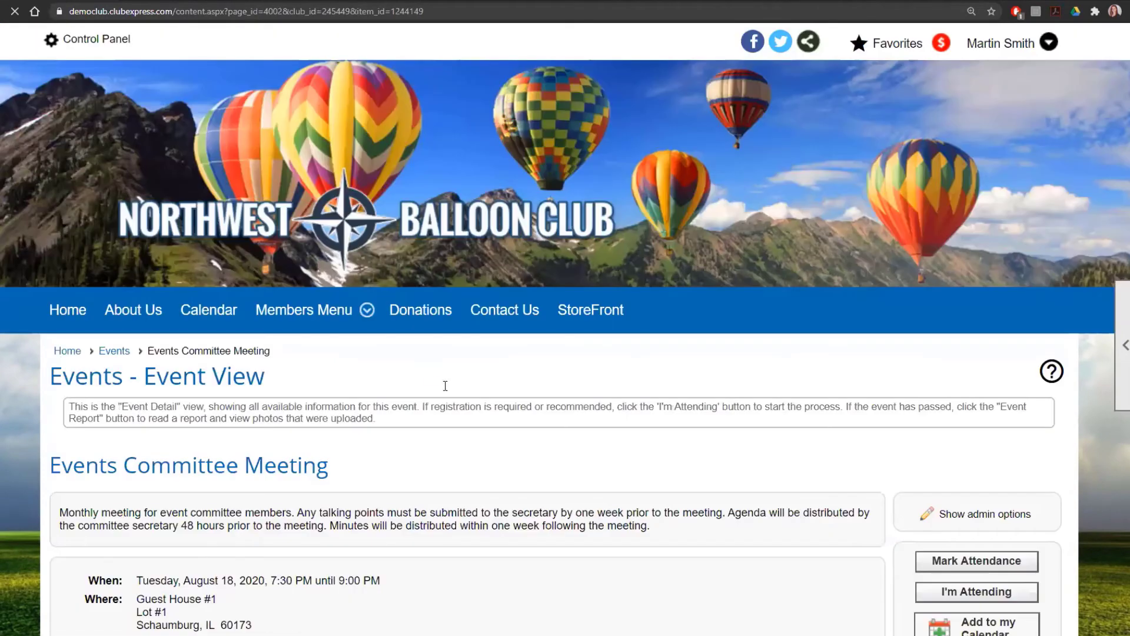
{"action": "scroll", "coordinate": [417, 390], "scroll_direction": "down", "scroll_amount": 3}
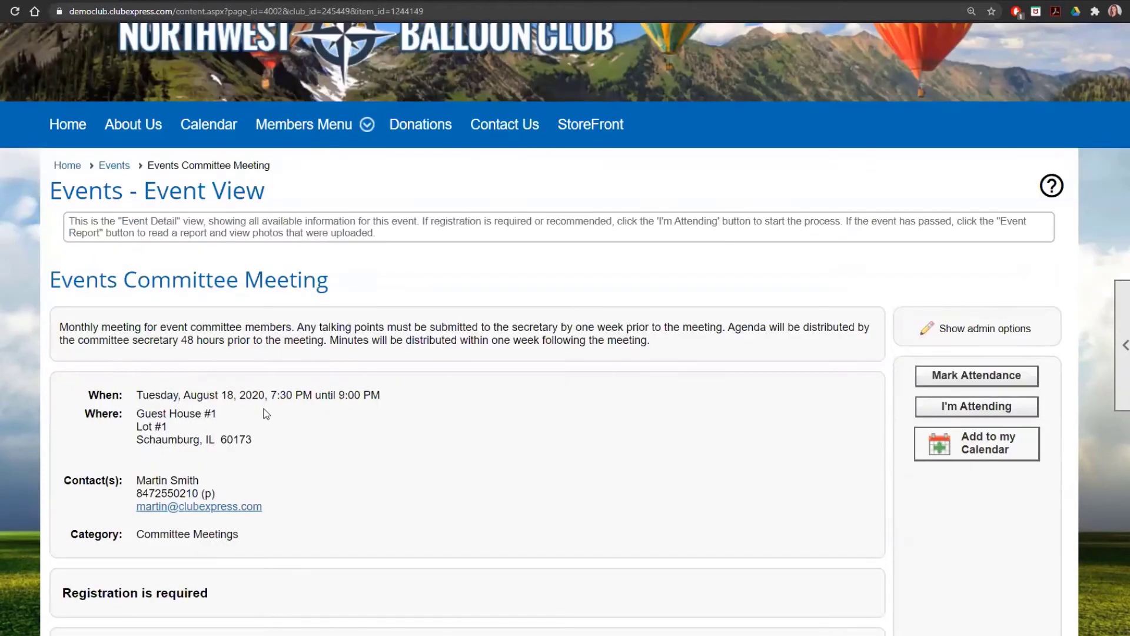
Show the admin options of the August 18 meeting and check its registrants in the registration manager
{"action": "left_click", "coordinate": [988, 329]}
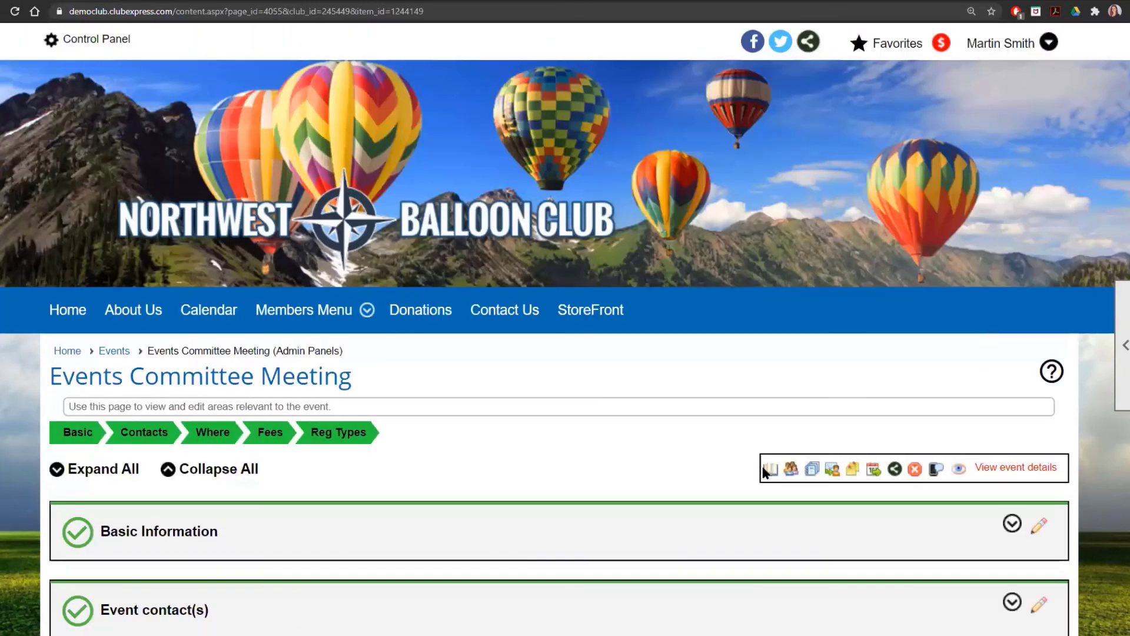
{"action": "left_click", "coordinate": [767, 468]}
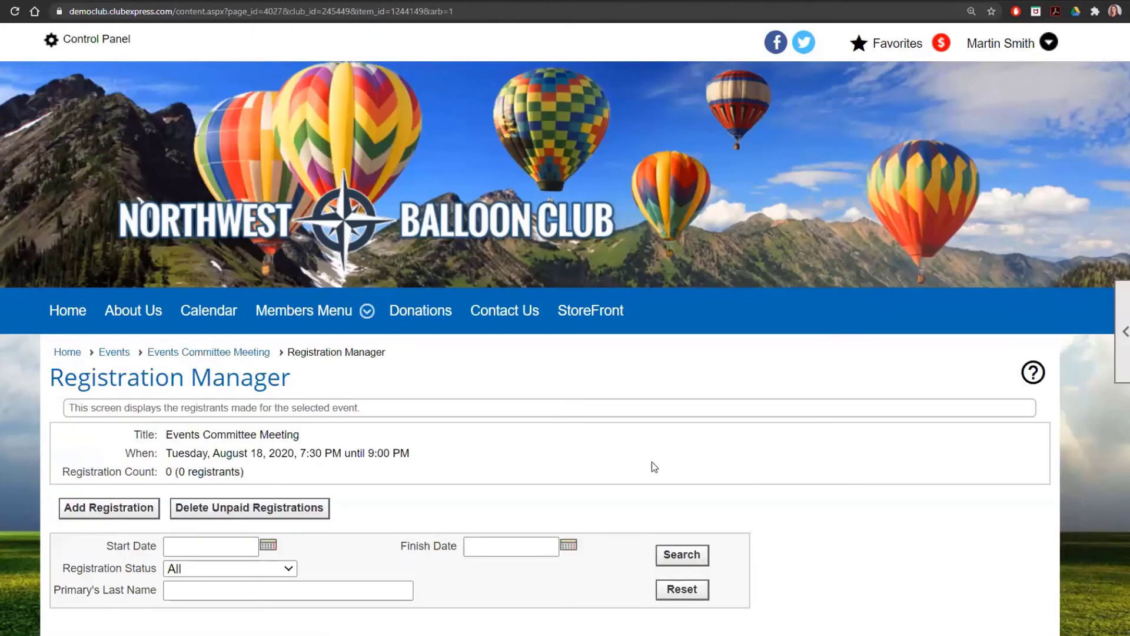
{"action": "scroll", "coordinate": [648, 462], "scroll_direction": "down", "scroll_amount": 3}
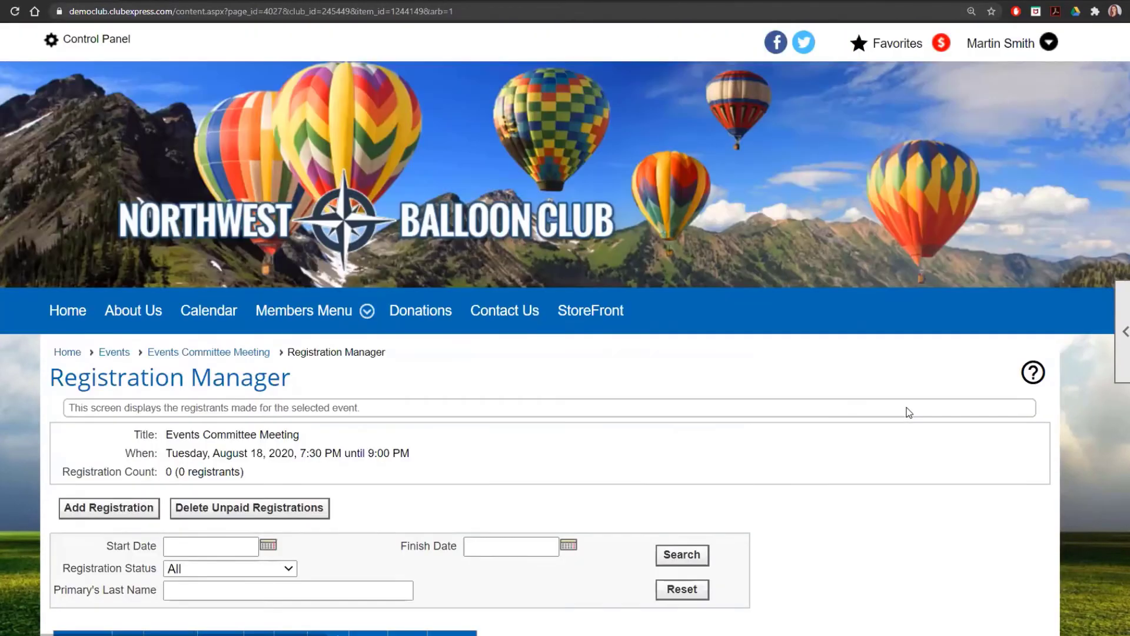
{"action": "scroll", "coordinate": [910, 411], "scroll_direction": "down", "scroll_amount": 2}
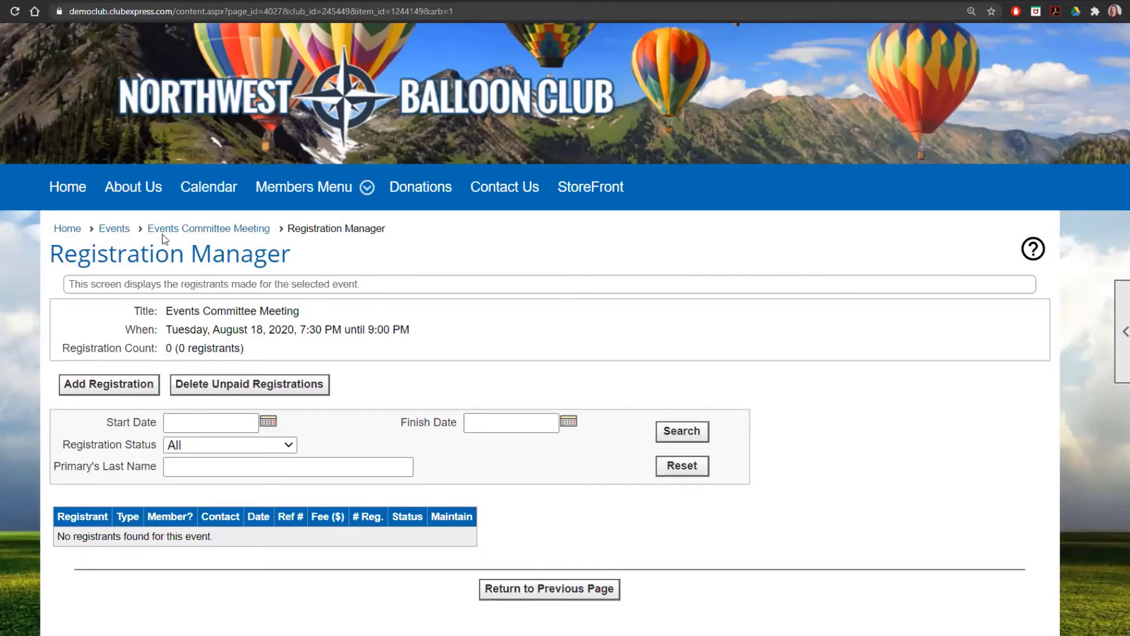
Return to the events calendar and open the Events Manager
{"action": "left_click", "coordinate": [125, 230]}
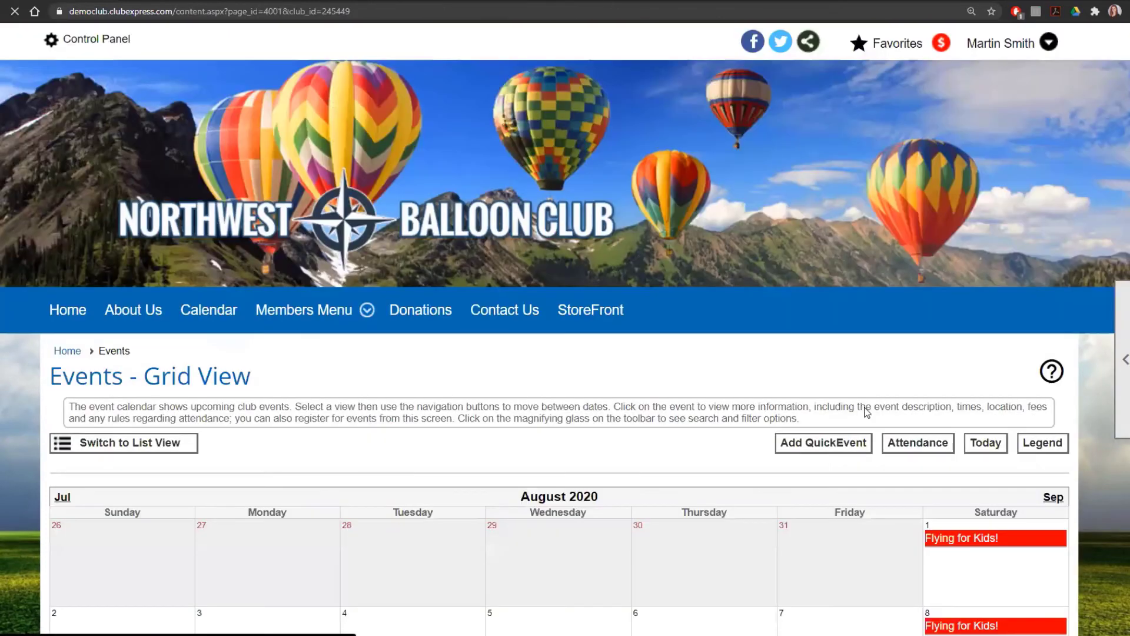
{"action": "mouse_move", "coordinate": [1119, 398]}
{"action": "left_click", "coordinate": [1056, 415]}
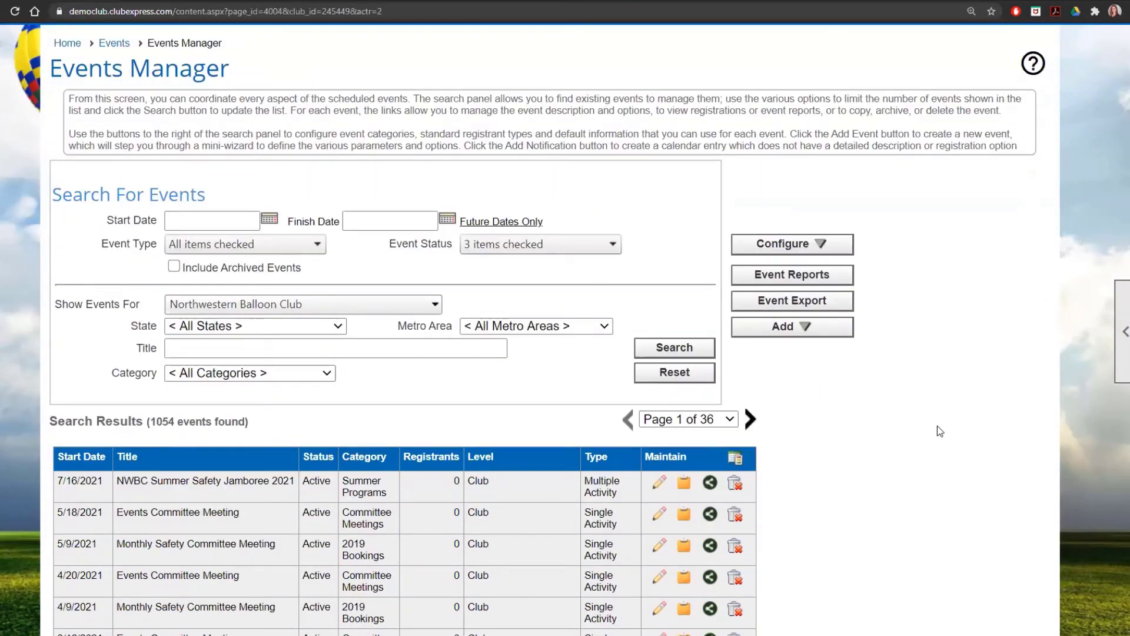
Start a new QuickEvent and look over the basic info, registration and location sections of its form
{"action": "left_click", "coordinate": [807, 330]}
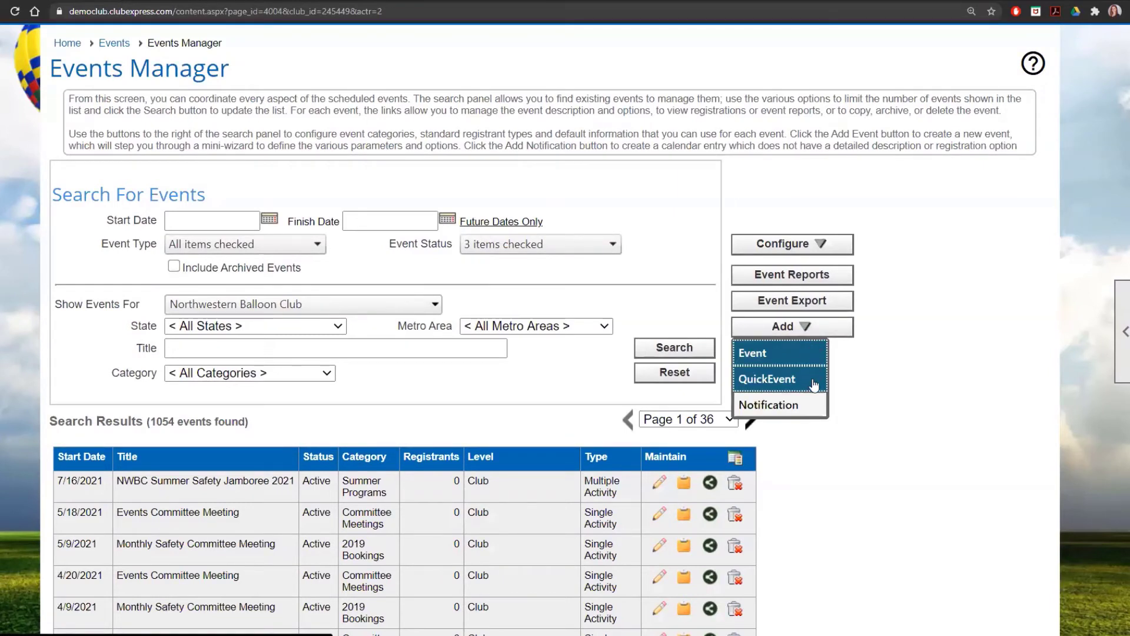
{"action": "left_click", "coordinate": [777, 379]}
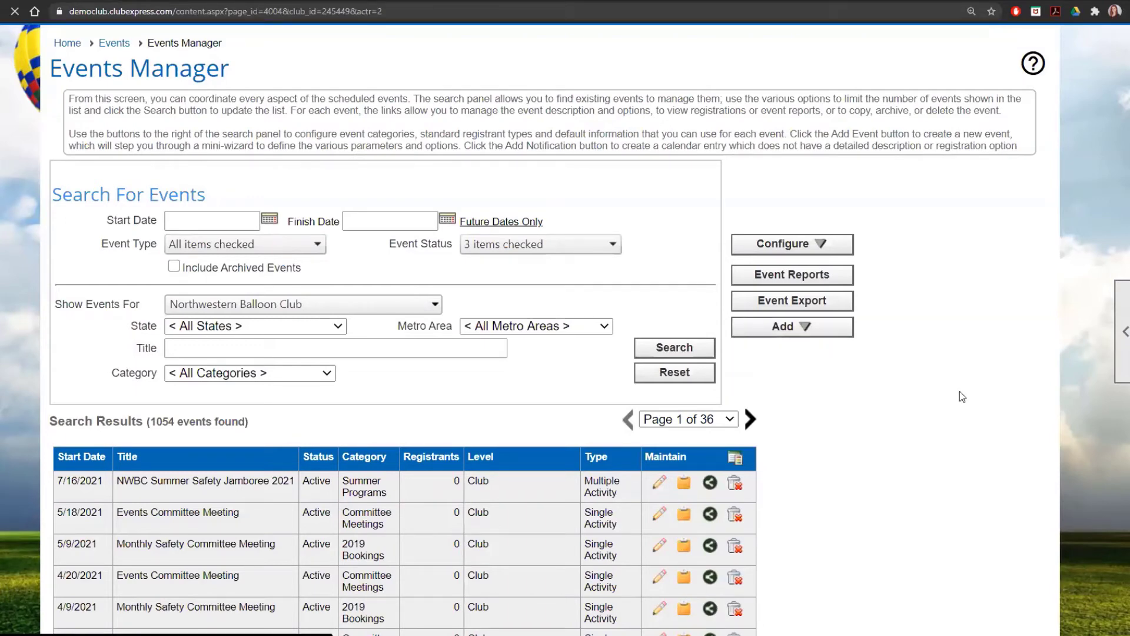
{"action": "scroll", "coordinate": [842, 391], "scroll_direction": "down", "scroll_amount": 6}
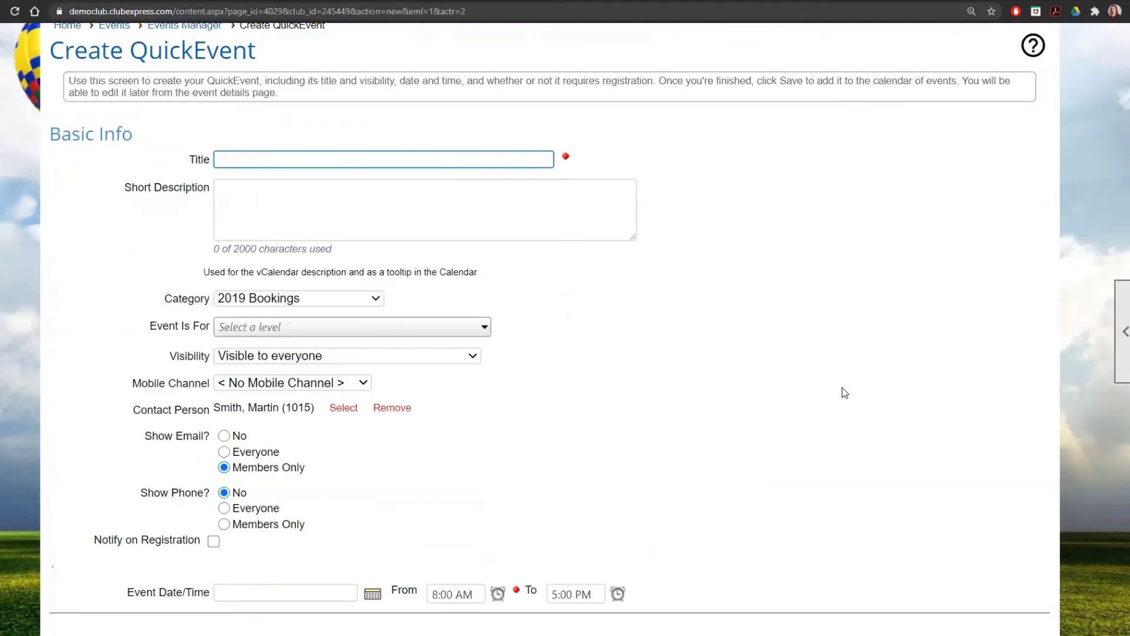
{"action": "scroll", "coordinate": [842, 396], "scroll_direction": "down", "scroll_amount": 10}
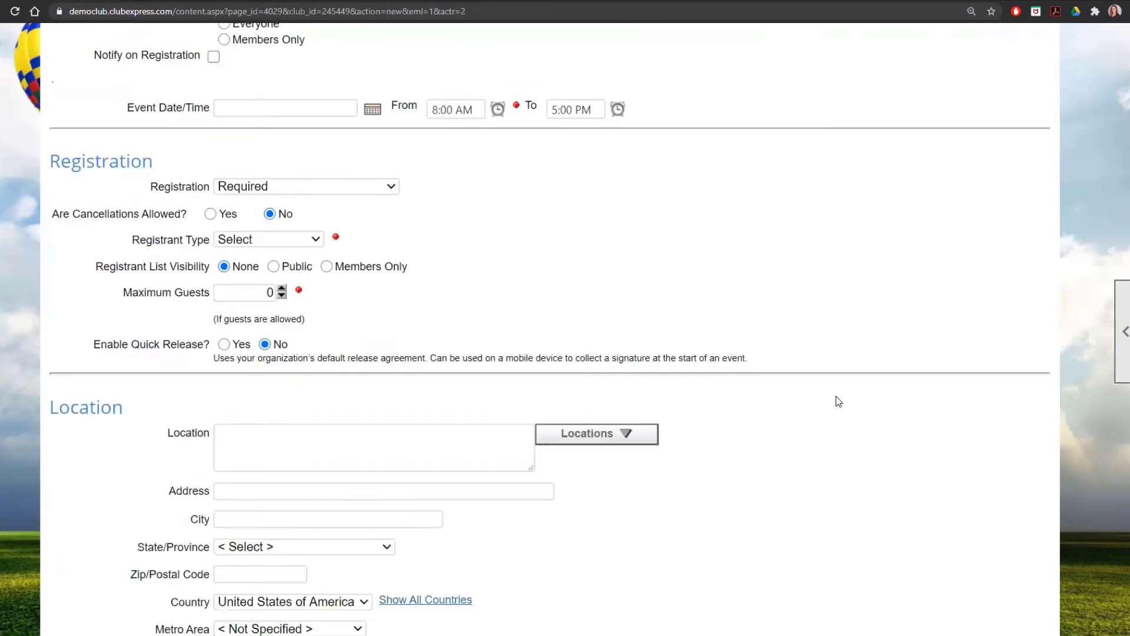
{"action": "scroll", "coordinate": [838, 397], "scroll_direction": "up", "scroll_amount": 8}
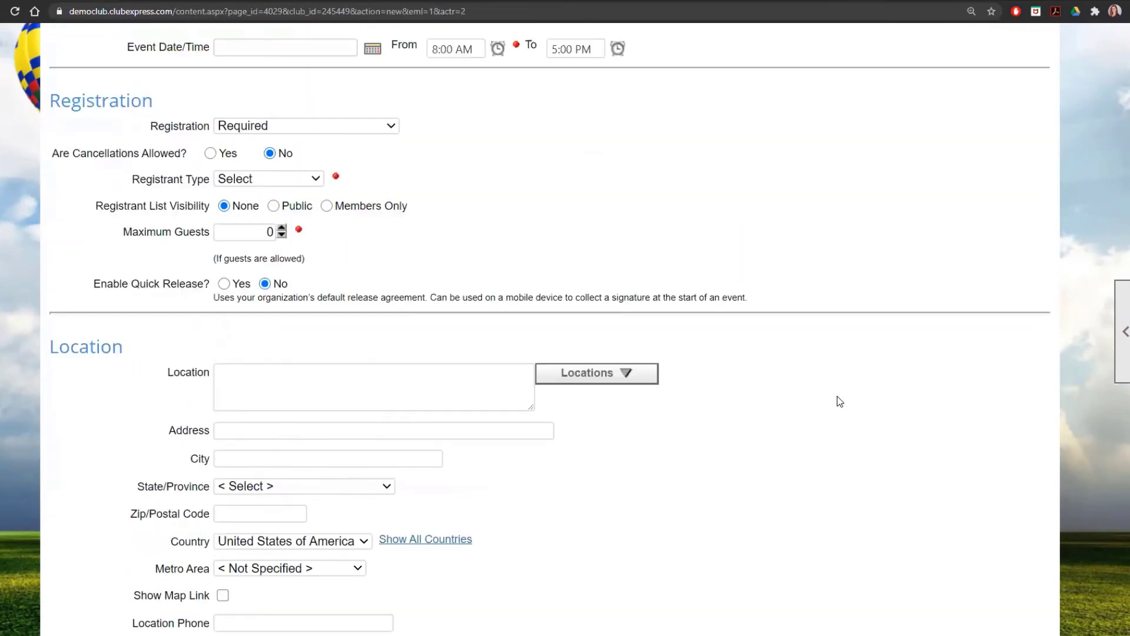
{"action": "scroll", "coordinate": [837, 397], "scroll_direction": "up", "scroll_amount": 4}
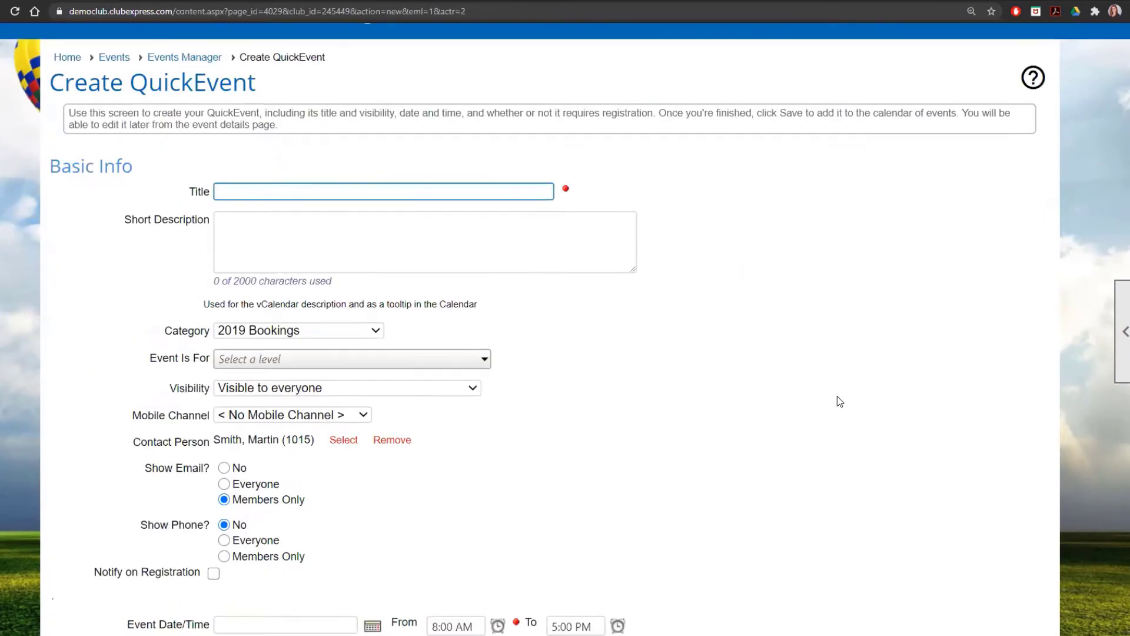
{"action": "scroll", "coordinate": [841, 401], "scroll_direction": "down", "scroll_amount": 6}
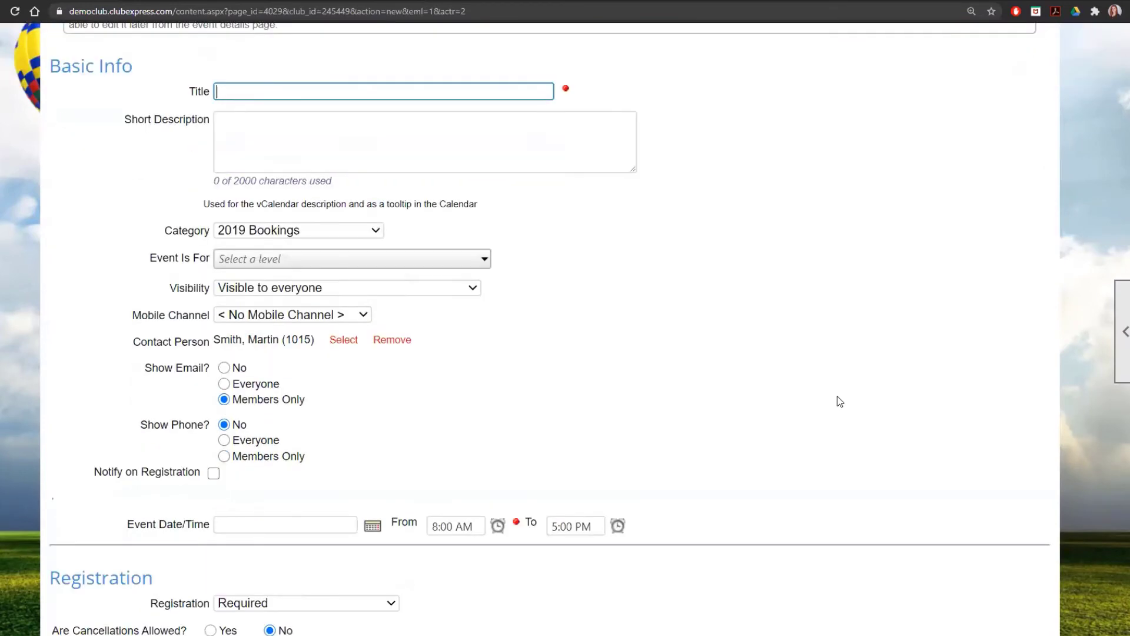
{"action": "scroll", "coordinate": [840, 402], "scroll_direction": "down", "scroll_amount": 6}
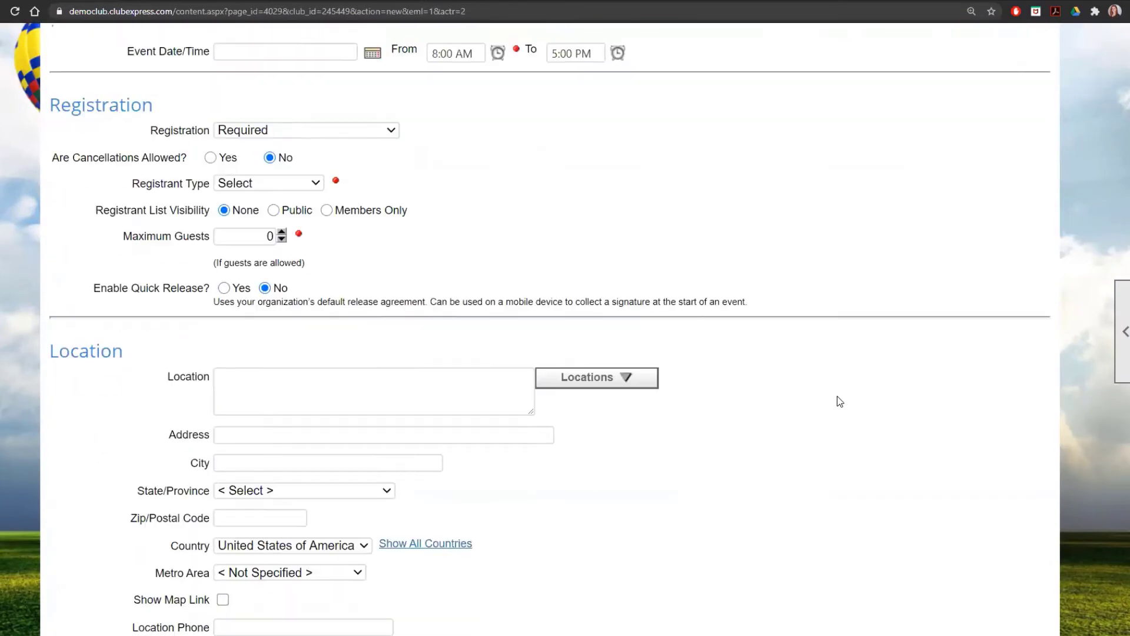
{"action": "scroll", "coordinate": [834, 395], "scroll_direction": "up", "scroll_amount": 9}
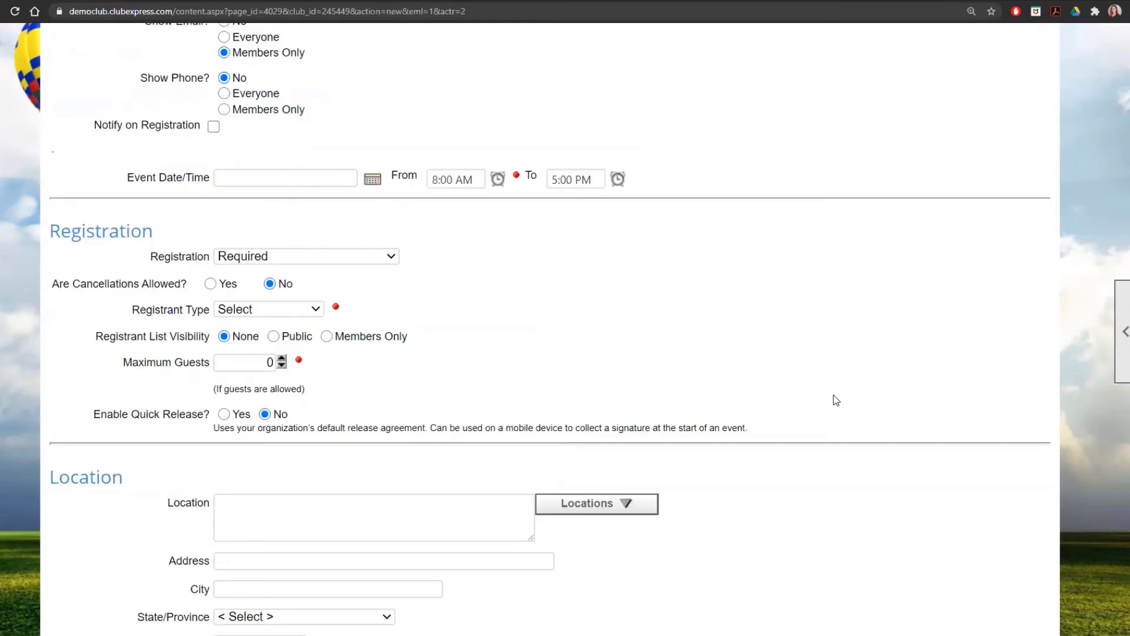
{"action": "scroll", "coordinate": [834, 394], "scroll_direction": "up", "scroll_amount": 2}
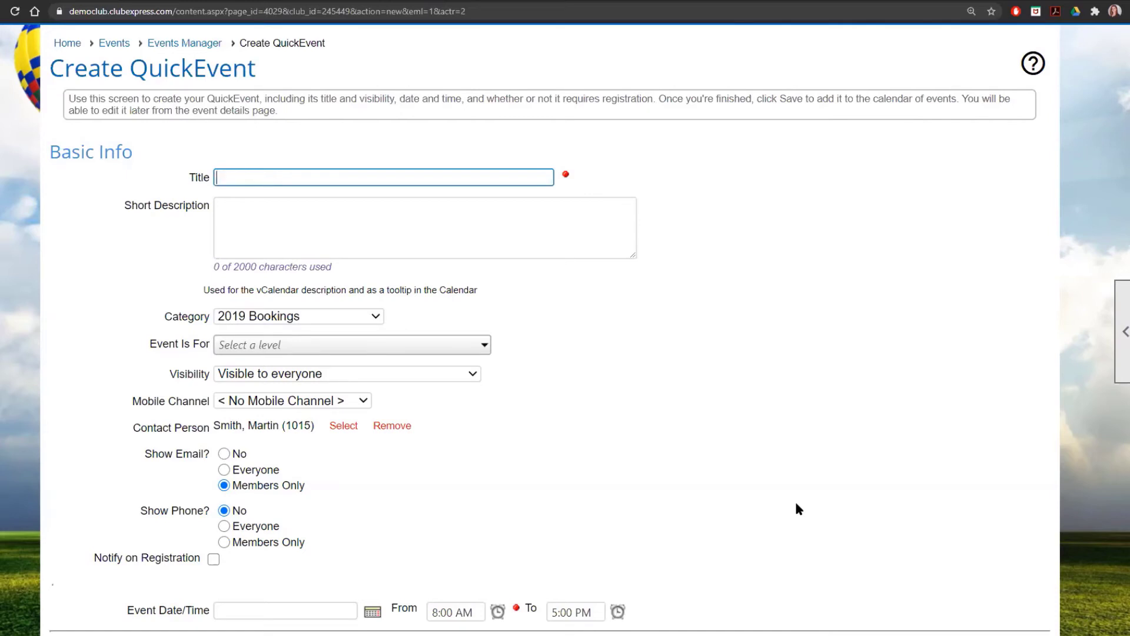
Examine the registration requirement choices and the location fields available for the QuickEvent
{"action": "scroll", "coordinate": [798, 507], "scroll_direction": "down", "scroll_amount": 6}
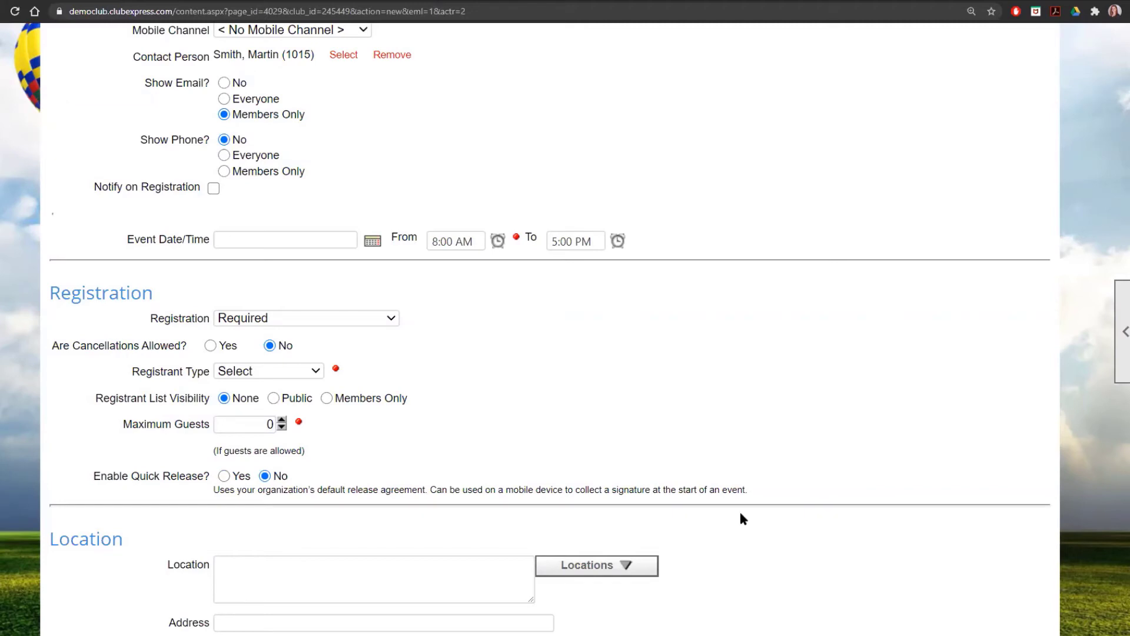
{"action": "scroll", "coordinate": [752, 528], "scroll_direction": "down", "scroll_amount": 1}
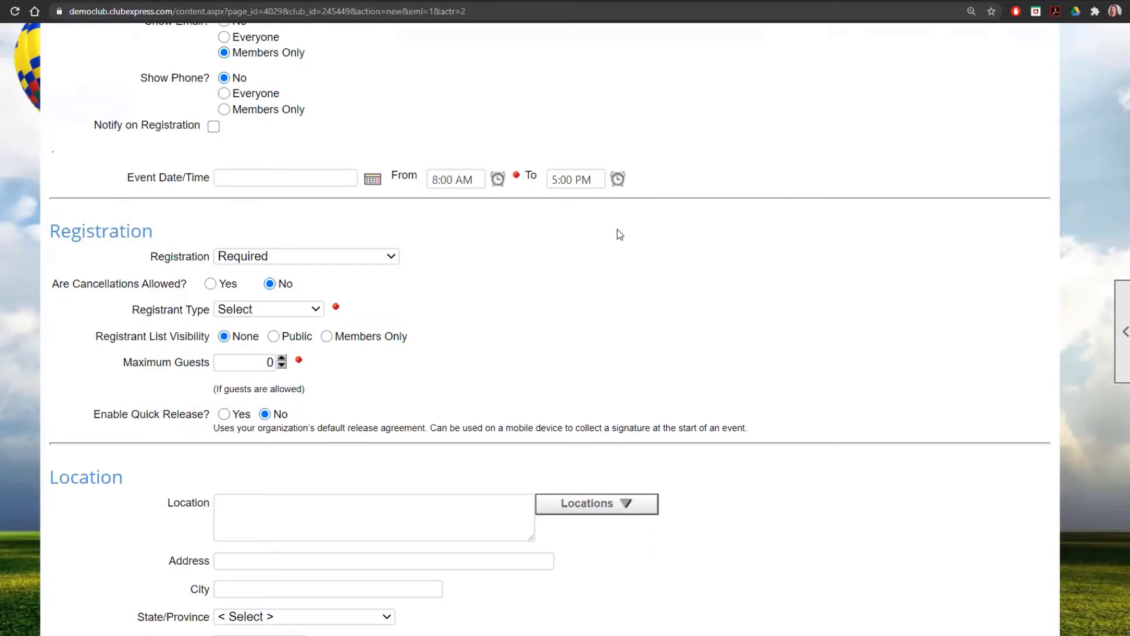
{"action": "left_click", "coordinate": [393, 261]}
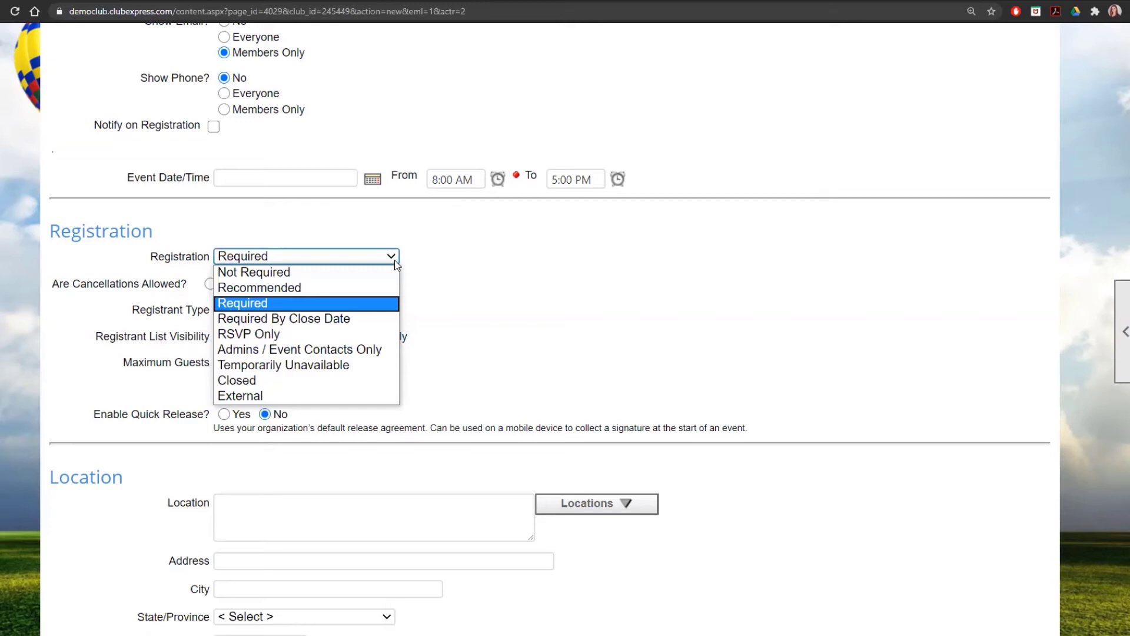
{"action": "left_click", "coordinate": [487, 257]}
{"action": "scroll", "coordinate": [487, 257], "scroll_direction": "down", "scroll_amount": 3}
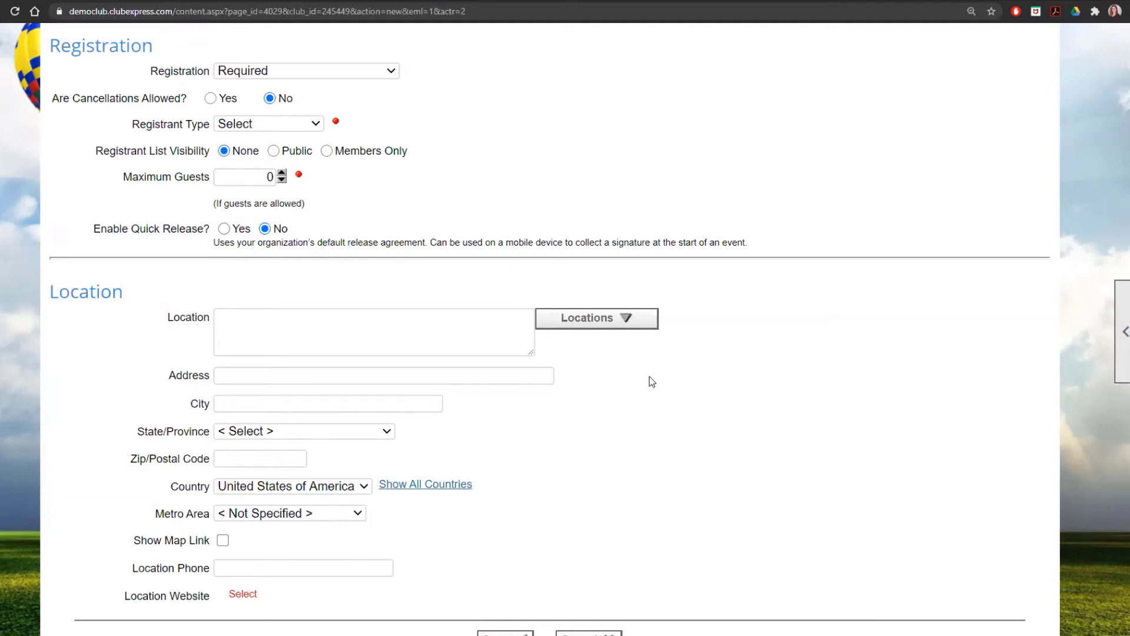
{"action": "scroll", "coordinate": [649, 376], "scroll_direction": "up", "scroll_amount": 8}
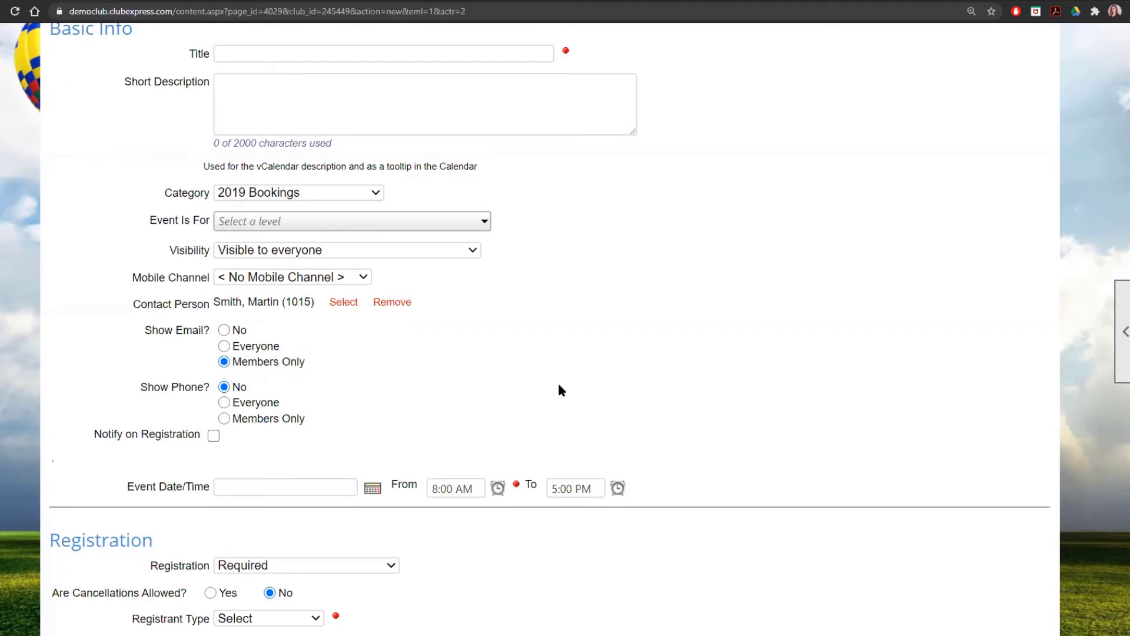
{"action": "scroll", "coordinate": [423, 171], "scroll_direction": "up", "scroll_amount": 1}
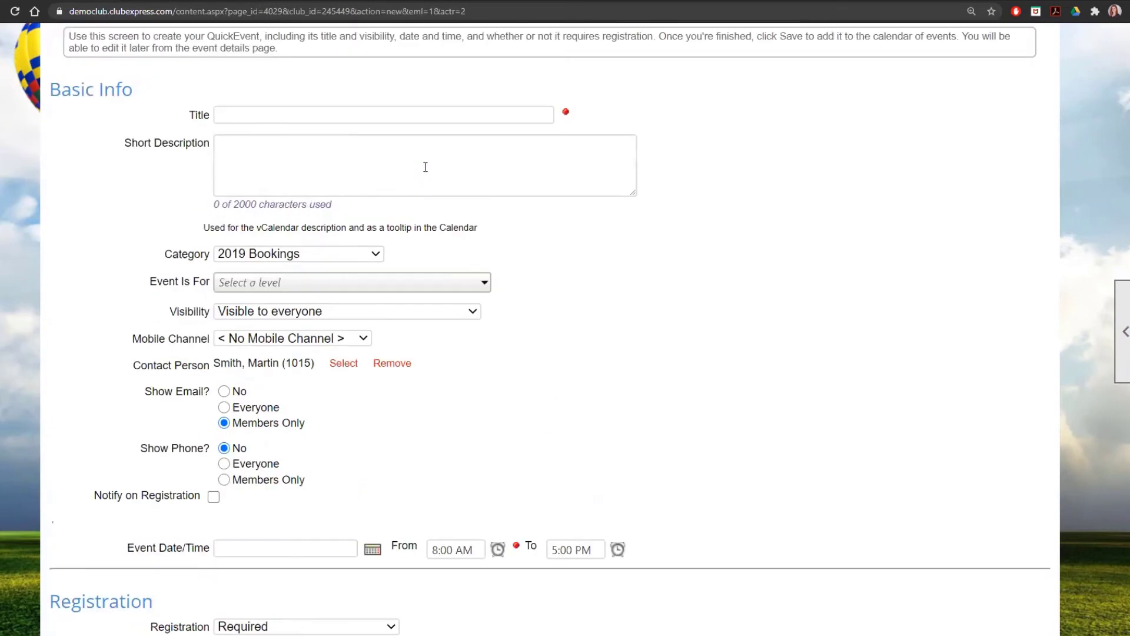
Title the QuickEvent "Movie Night for Members" and enter the short description "Showing Frozen"
{"action": "left_click", "coordinate": [359, 115]}
{"action": "type", "text": "Movie Ni"}
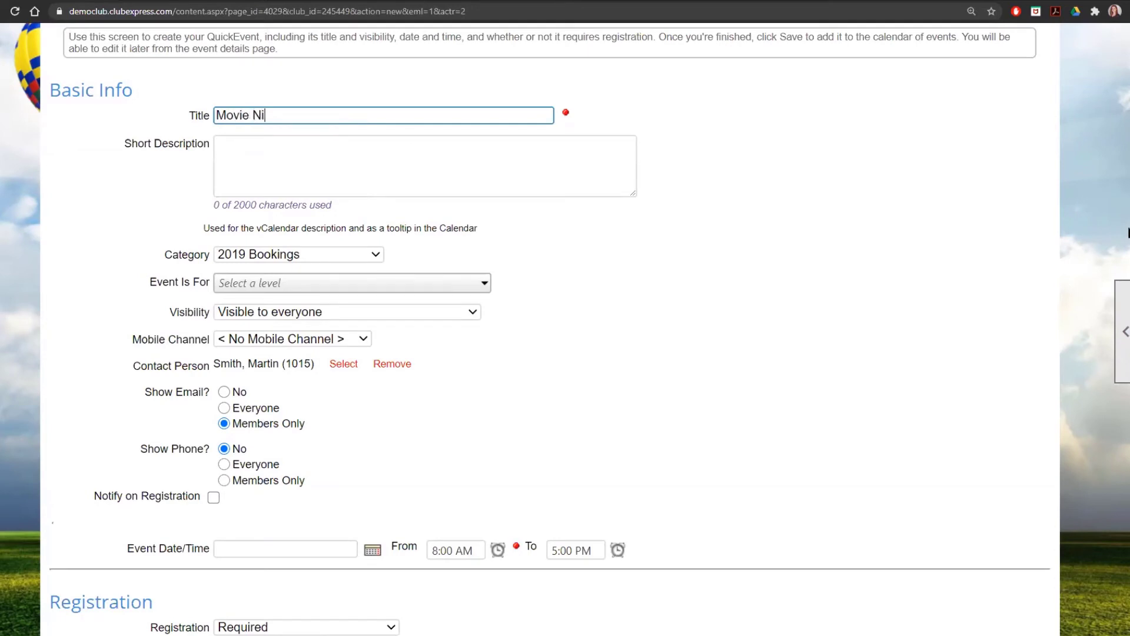
{"action": "type", "text": "ght for Members"}
{"action": "left_click", "coordinate": [566, 171]}
{"action": "type", "text": "Showing "}
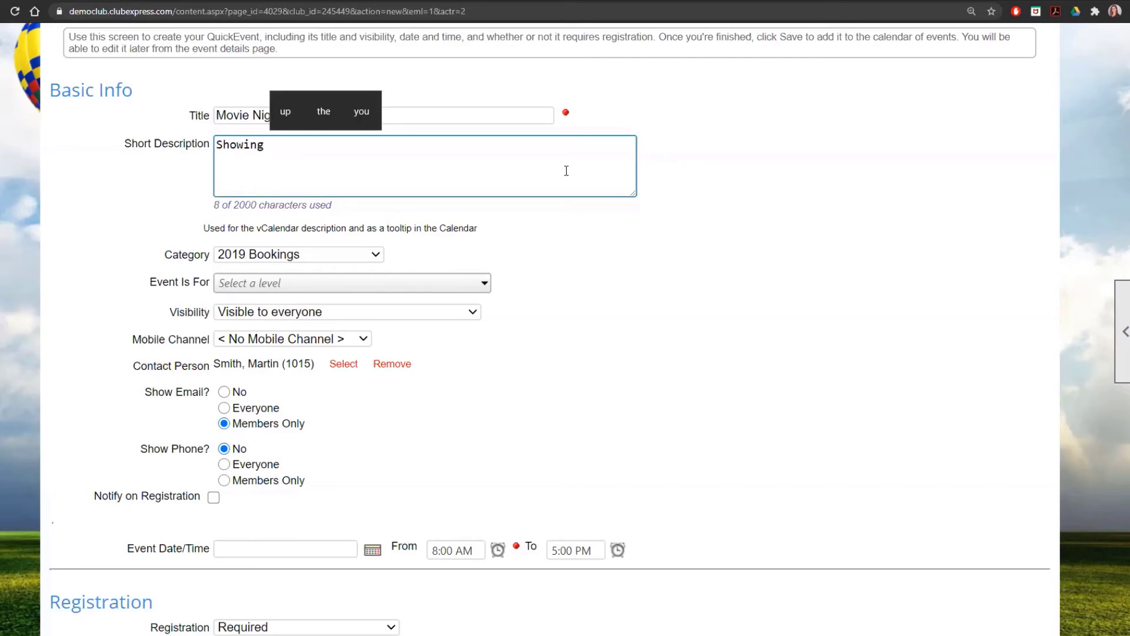
{"action": "type", "text": "Frozen"}
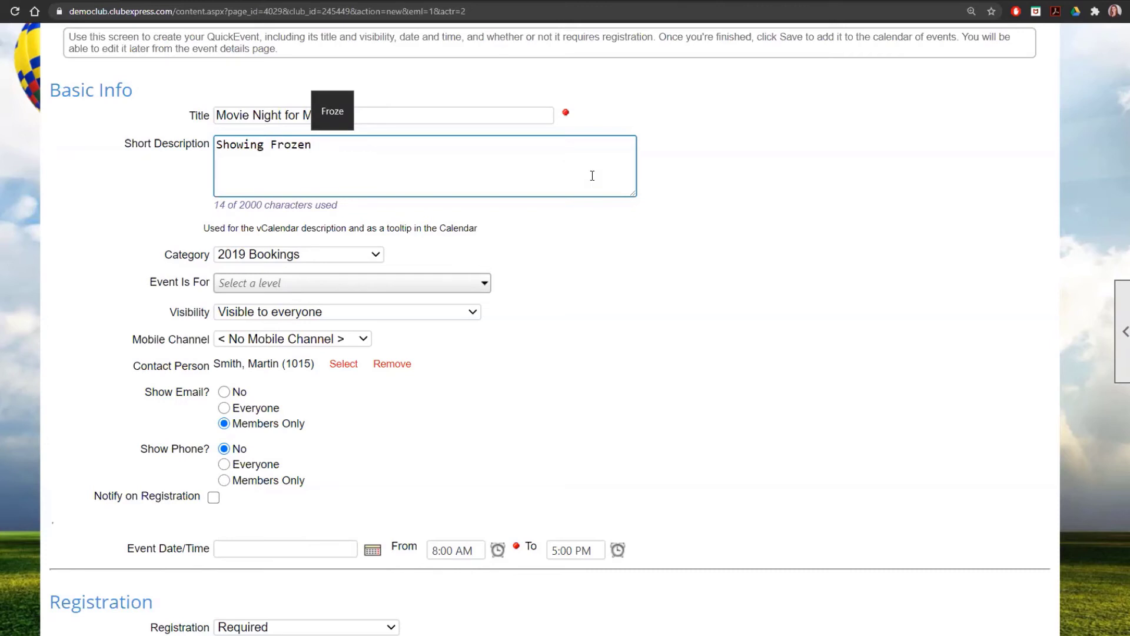
{"action": "left_click", "coordinate": [564, 260]}
Schedule the movie night for 07/24/2020 from 6:00 PM to 8:00 PM
{"action": "scroll", "coordinate": [291, 255], "scroll_direction": "down", "scroll_amount": 1}
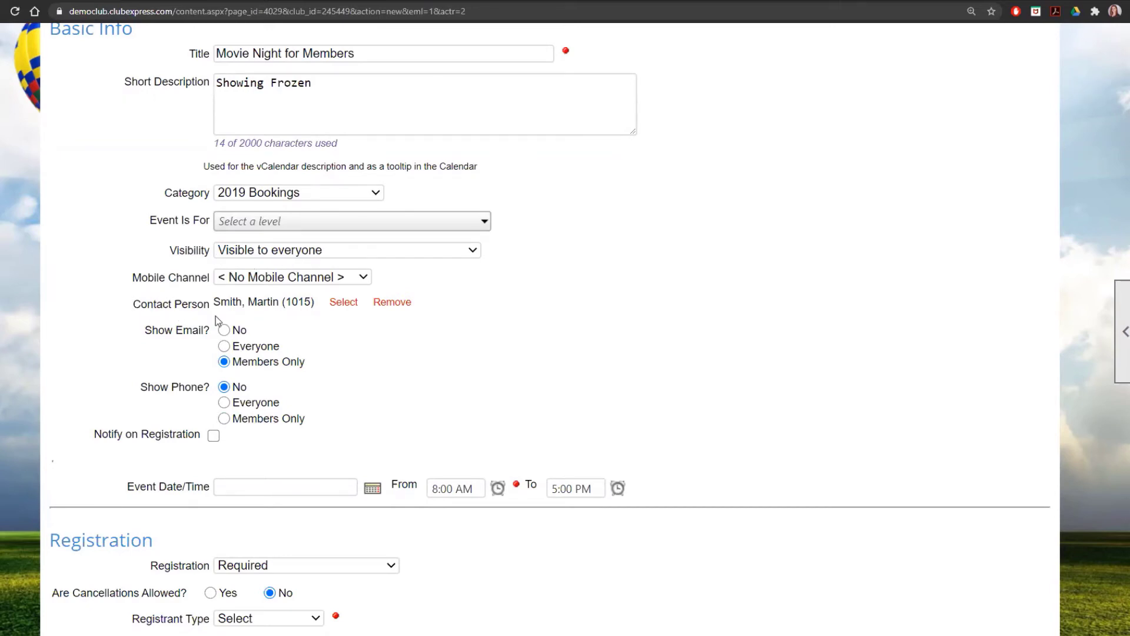
{"action": "scroll", "coordinate": [215, 316], "scroll_direction": "down", "scroll_amount": 1}
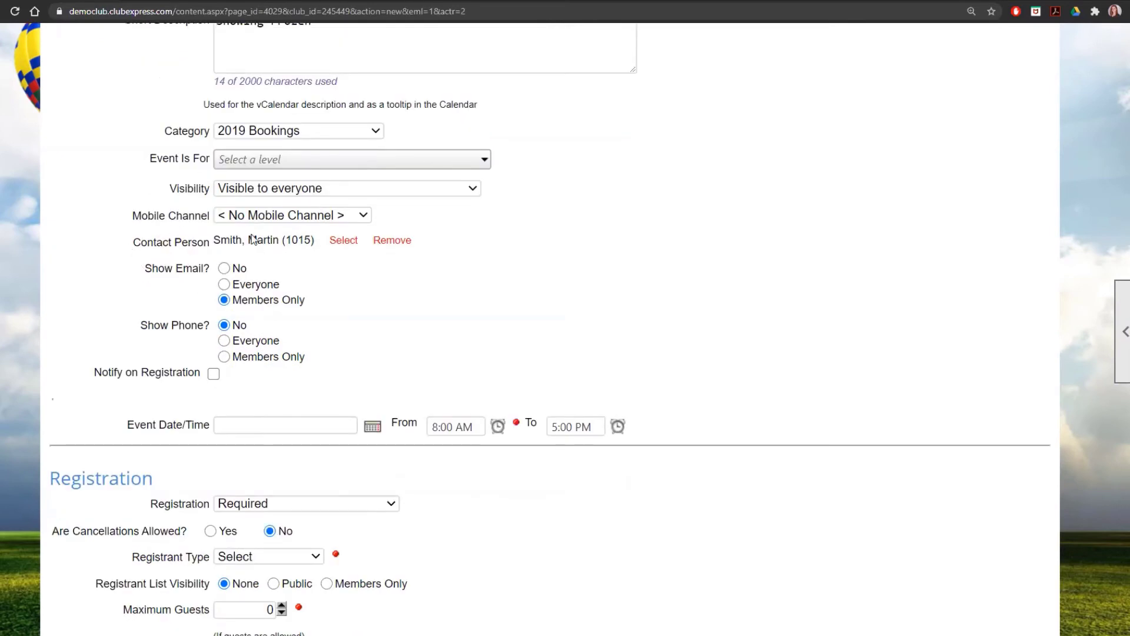
{"action": "scroll", "coordinate": [144, 260], "scroll_direction": "down", "scroll_amount": 1}
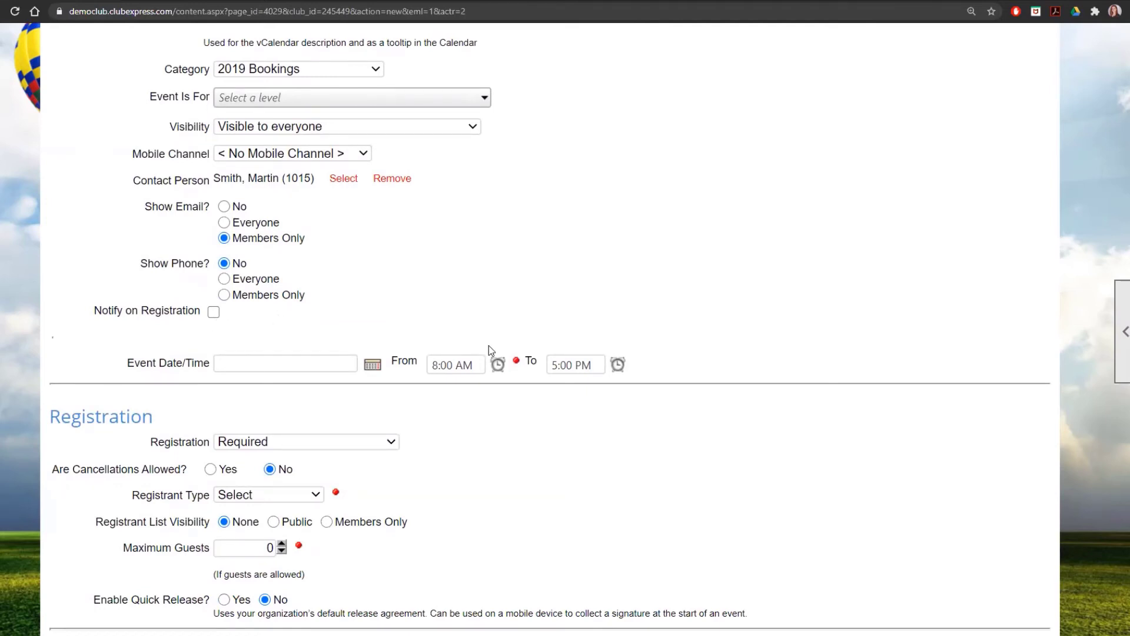
{"action": "scroll", "coordinate": [475, 358], "scroll_direction": "down", "scroll_amount": 1}
{"action": "scroll", "coordinate": [474, 359], "scroll_direction": "down", "scroll_amount": 1}
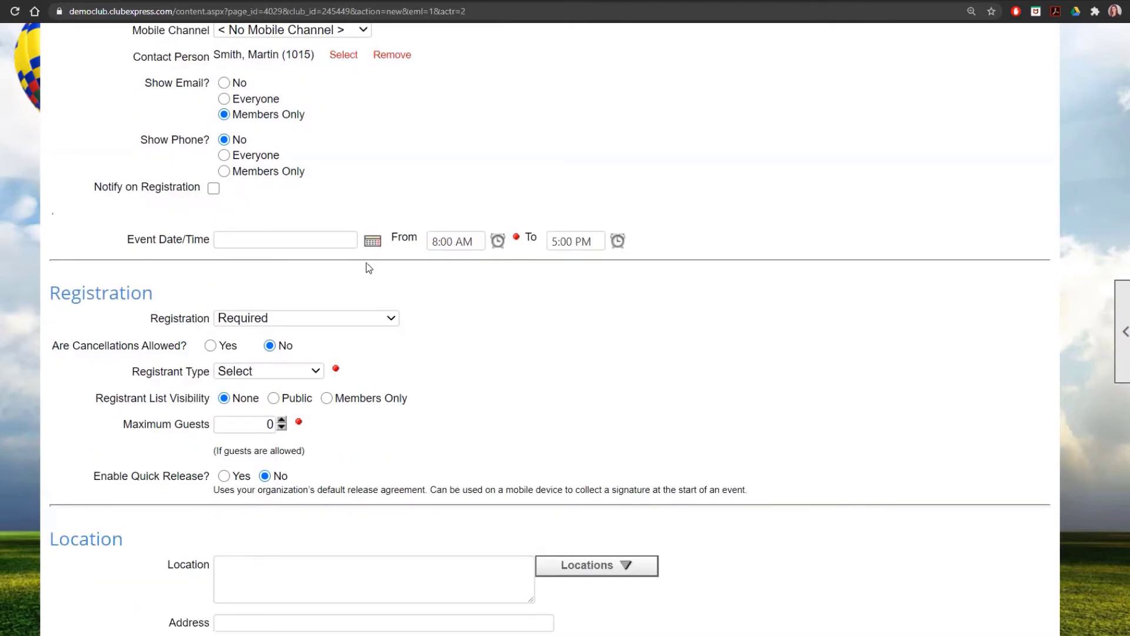
{"action": "left_click", "coordinate": [372, 241]}
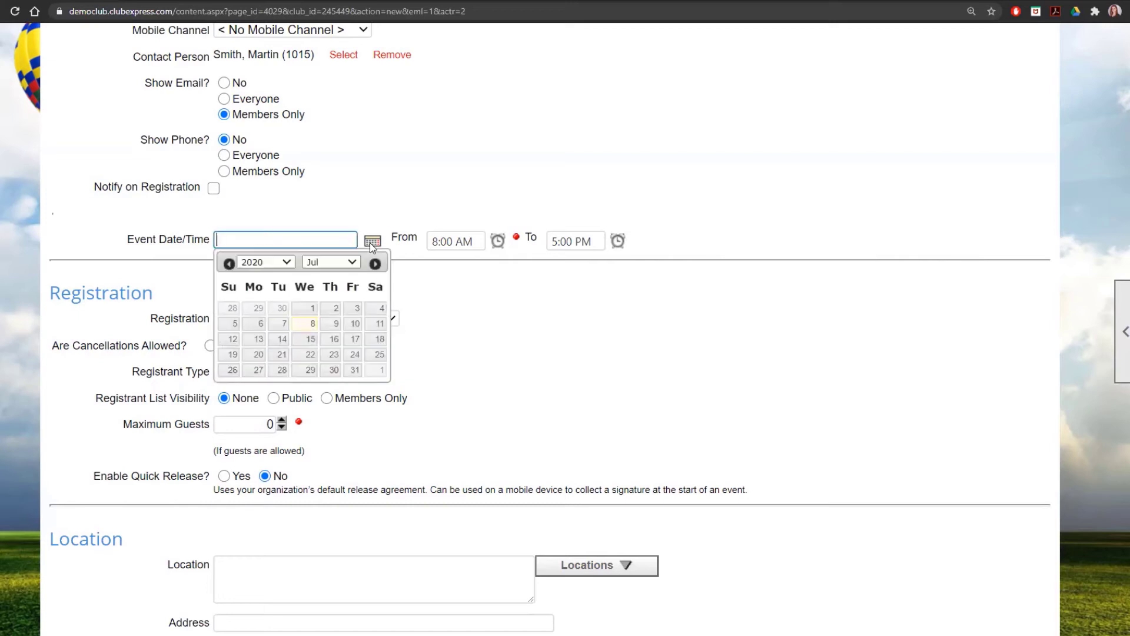
{"action": "left_click", "coordinate": [355, 354]}
{"action": "left_click", "coordinate": [497, 241]}
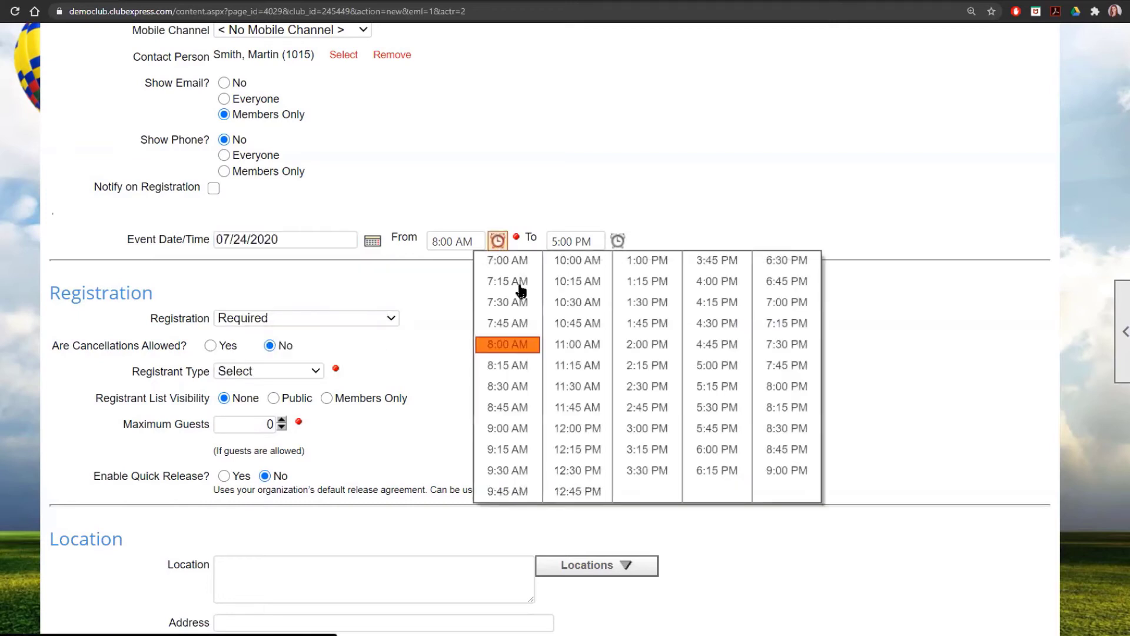
{"action": "left_click", "coordinate": [710, 458]}
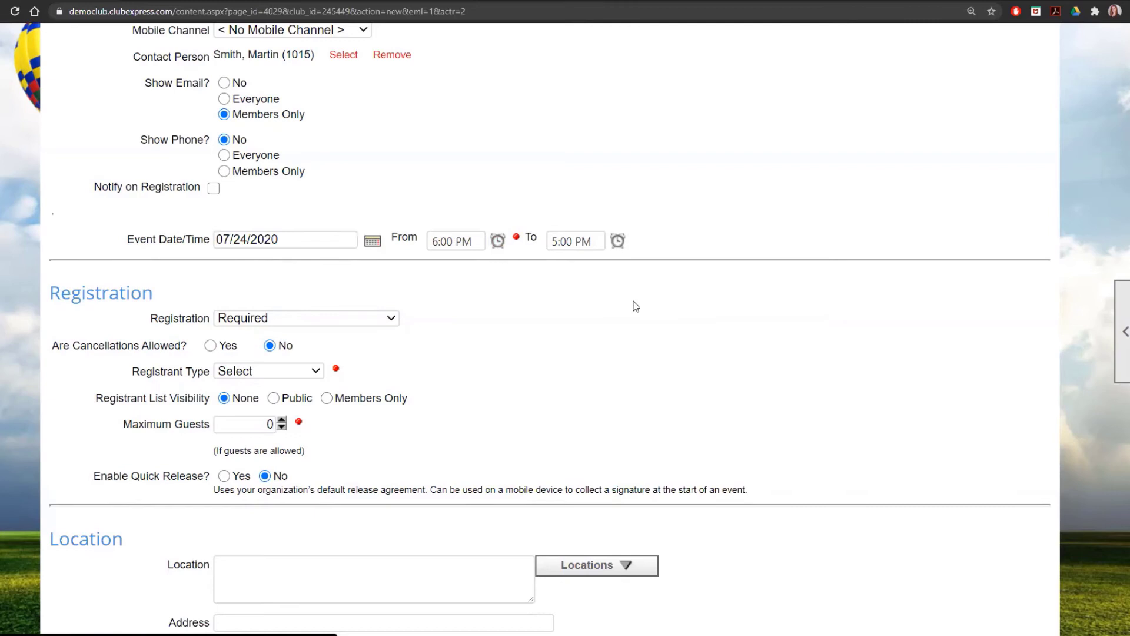
{"action": "left_click", "coordinate": [617, 241]}
{"action": "left_click", "coordinate": [612, 387]}
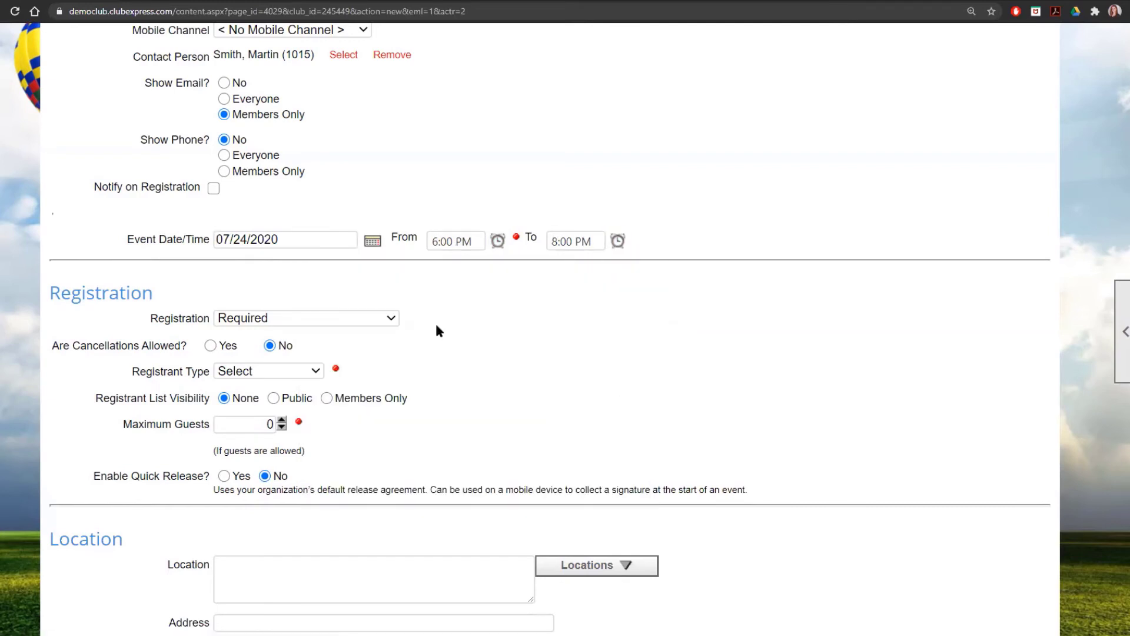
Set the movie night's registration to RSVP Only and allow Yes and No as responses
{"action": "left_click", "coordinate": [372, 323]}
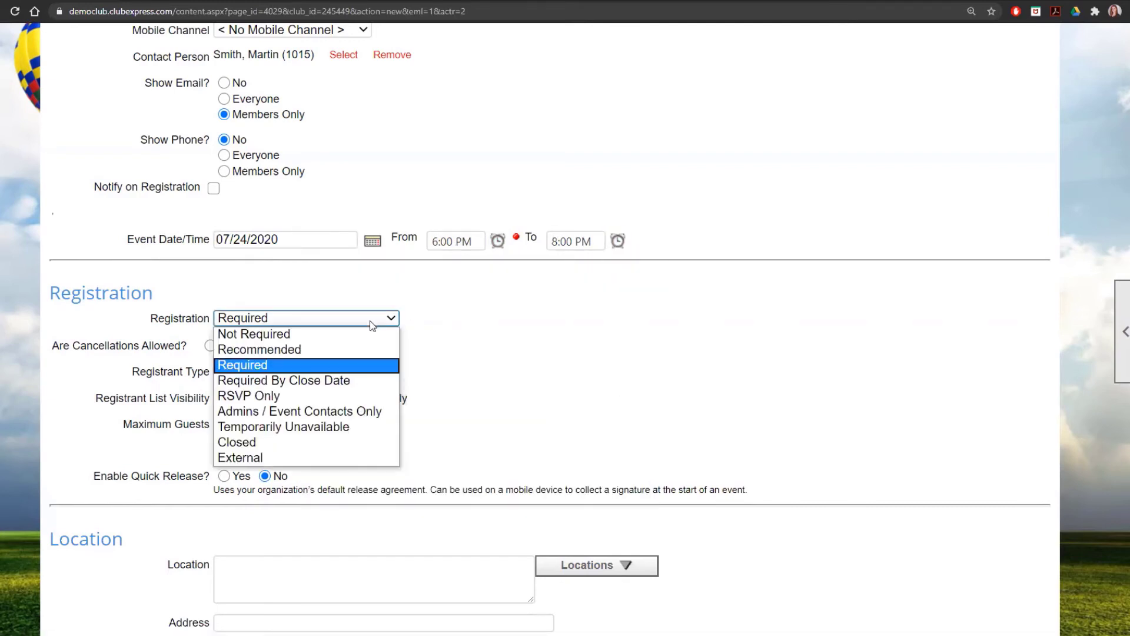
{"action": "left_click", "coordinate": [309, 398]}
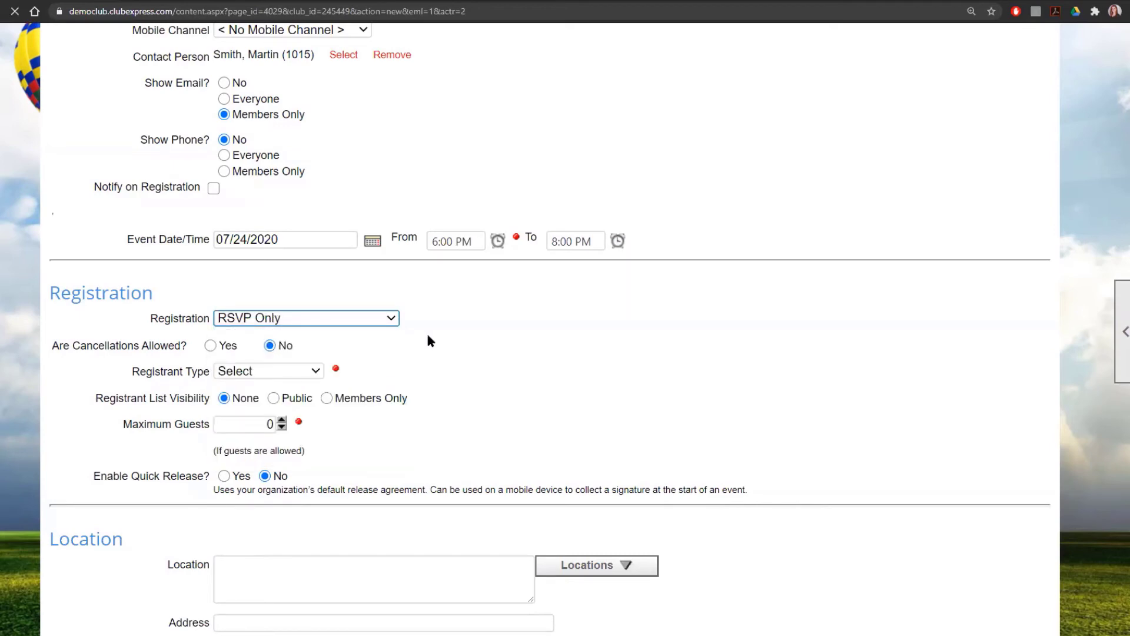
{"action": "scroll", "coordinate": [781, 439], "scroll_direction": "down", "scroll_amount": 10}
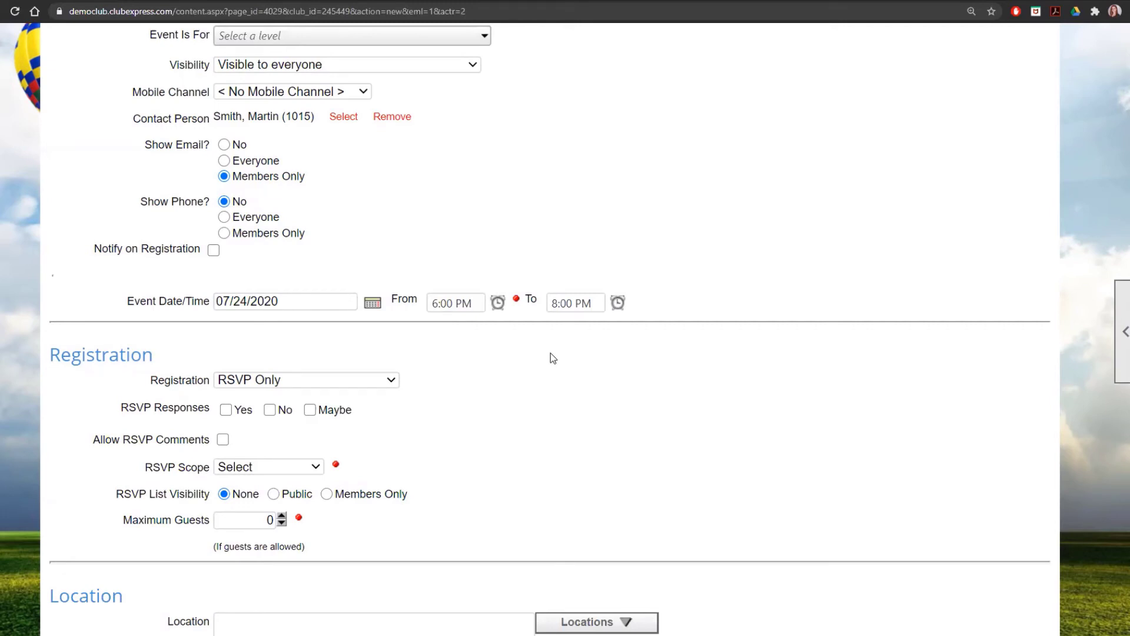
{"action": "left_click", "coordinate": [226, 410]}
{"action": "left_click", "coordinate": [280, 411]}
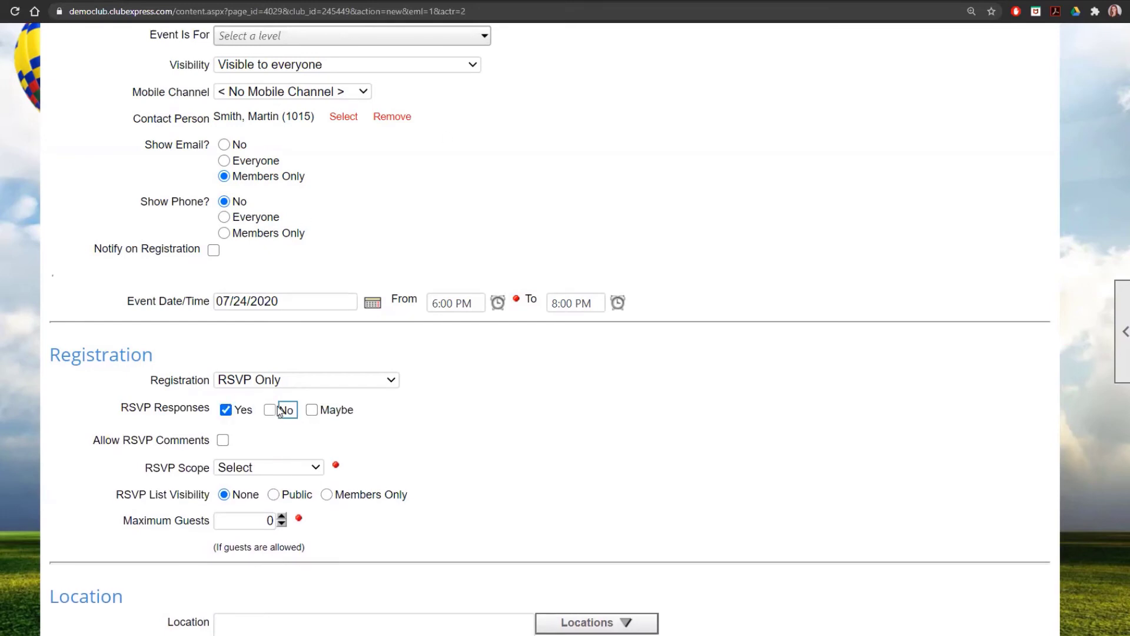
{"action": "scroll", "coordinate": [176, 329], "scroll_direction": "down", "scroll_amount": 2}
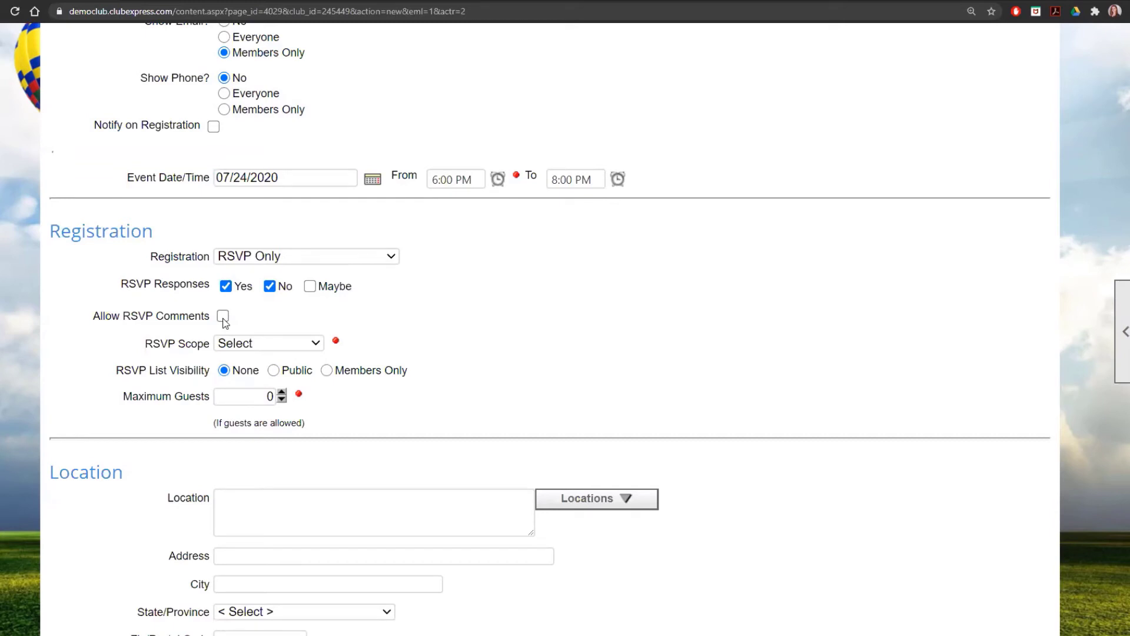
Change the movie night's registration to Recommended and set the registrant type to Active members
{"action": "left_click", "coordinate": [306, 347]}
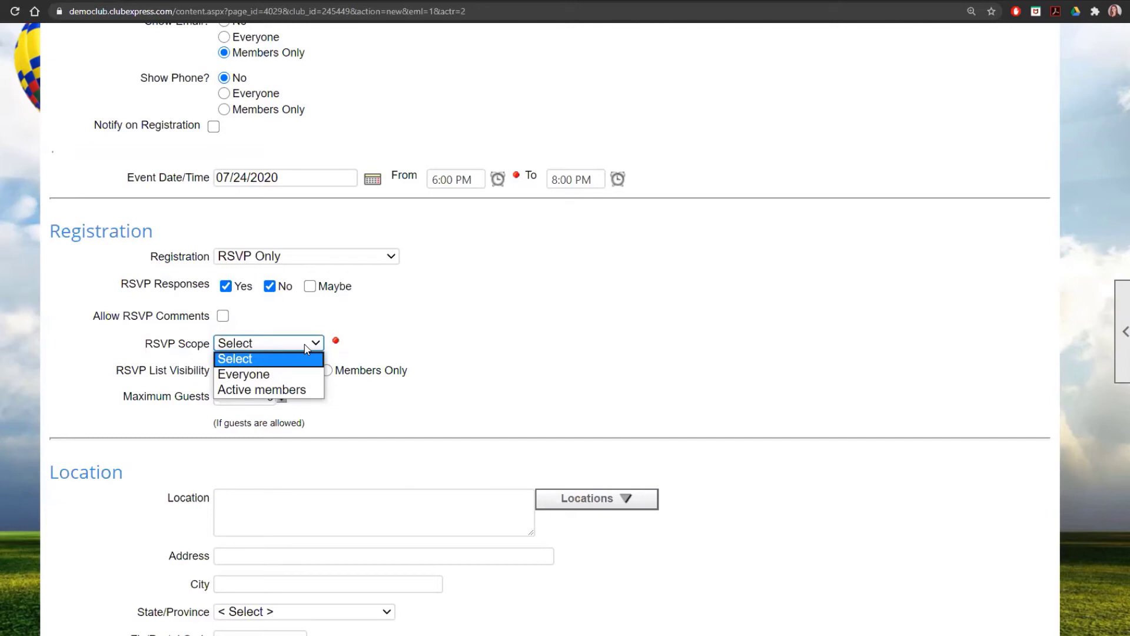
{"action": "left_click", "coordinate": [399, 356]}
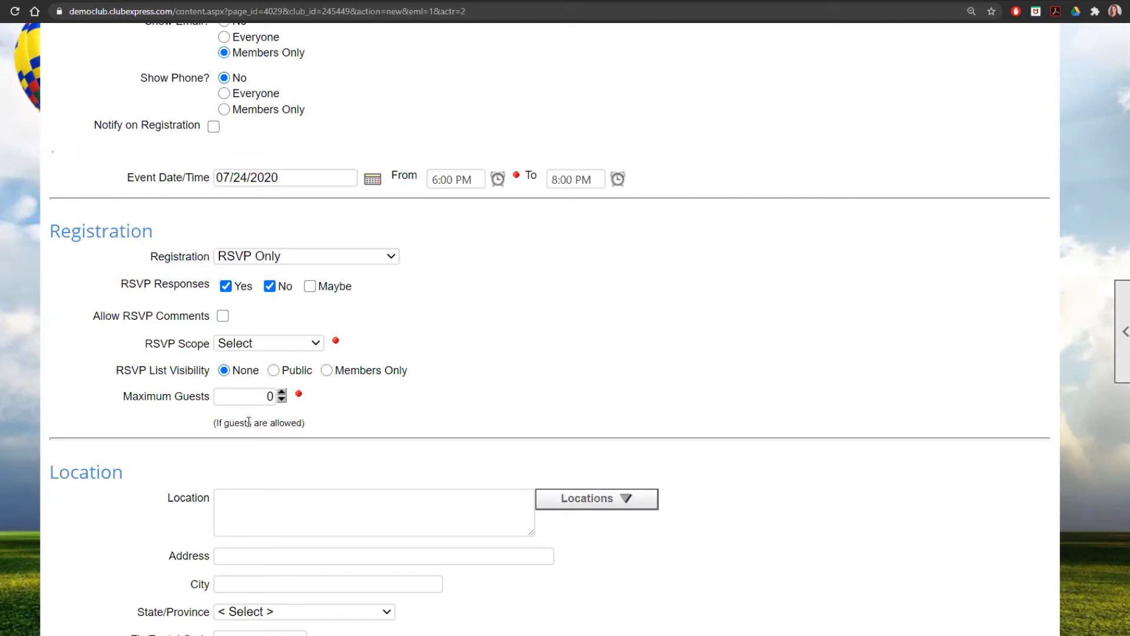
{"action": "left_click", "coordinate": [349, 252]}
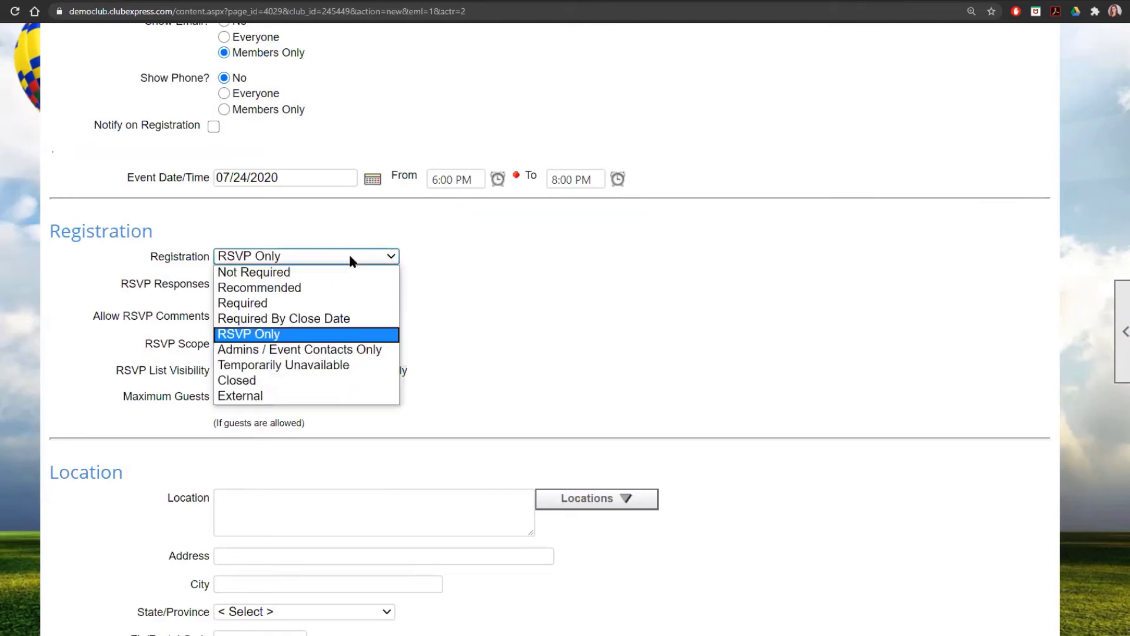
{"action": "left_click", "coordinate": [346, 289]}
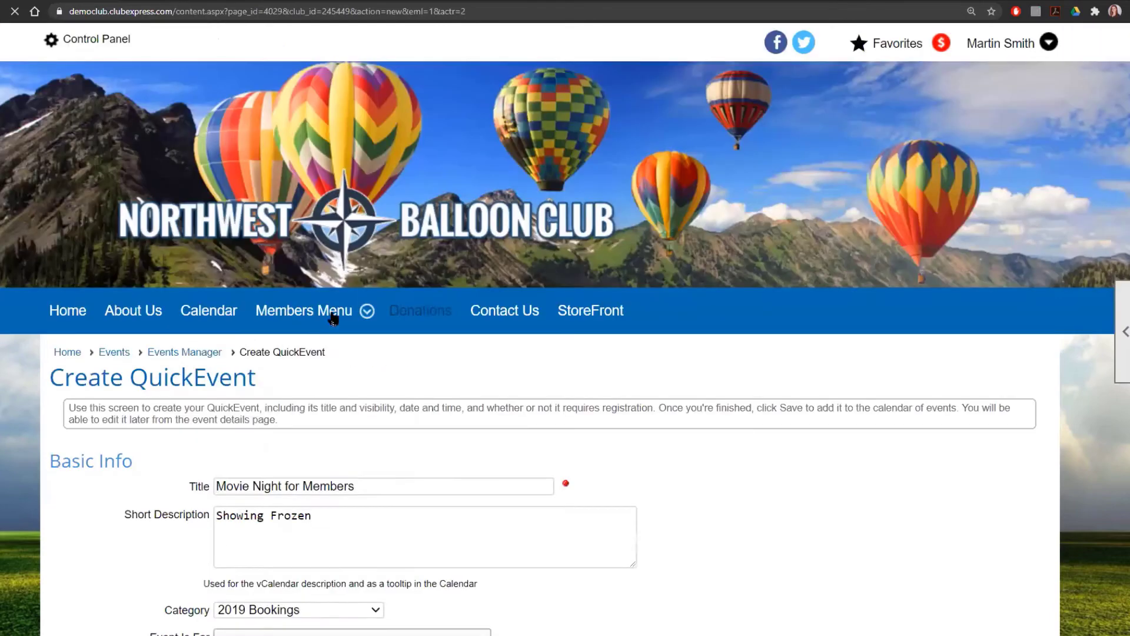
{"action": "scroll", "coordinate": [701, 371], "scroll_direction": "down", "scroll_amount": 5}
{"action": "scroll", "coordinate": [700, 370], "scroll_direction": "down", "scroll_amount": 7}
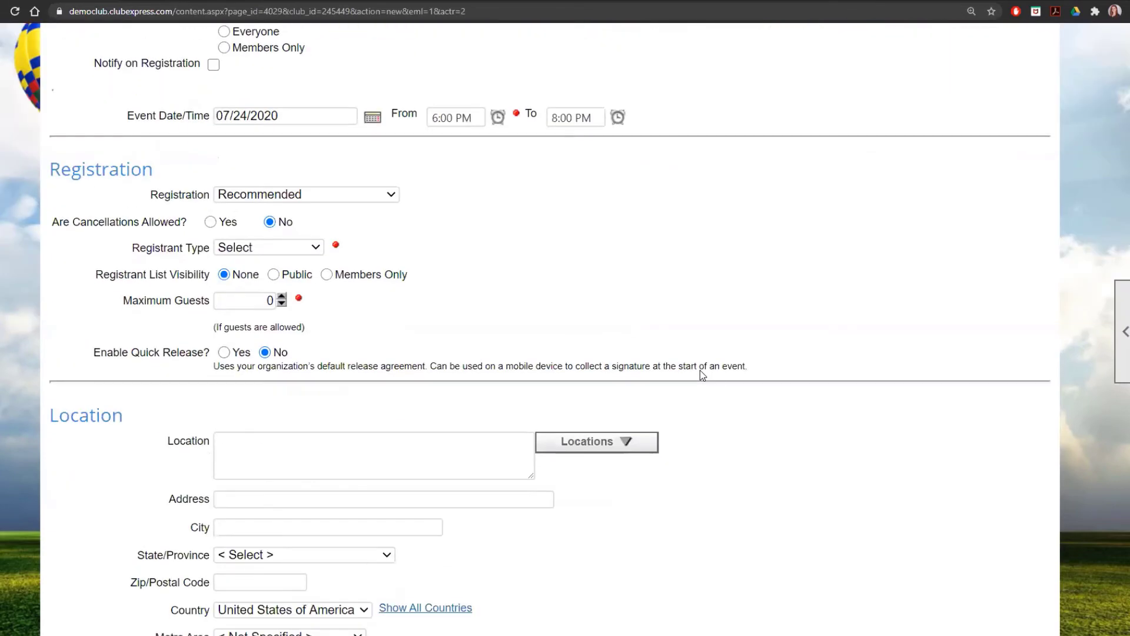
{"action": "left_click", "coordinate": [276, 250]}
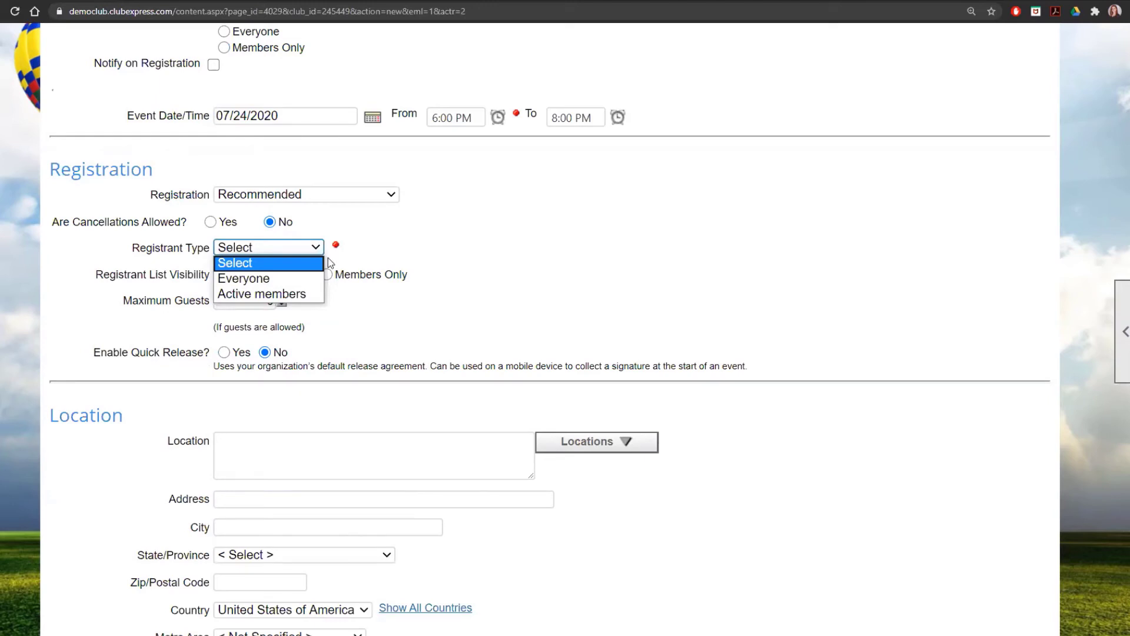
{"action": "left_click", "coordinate": [265, 293]}
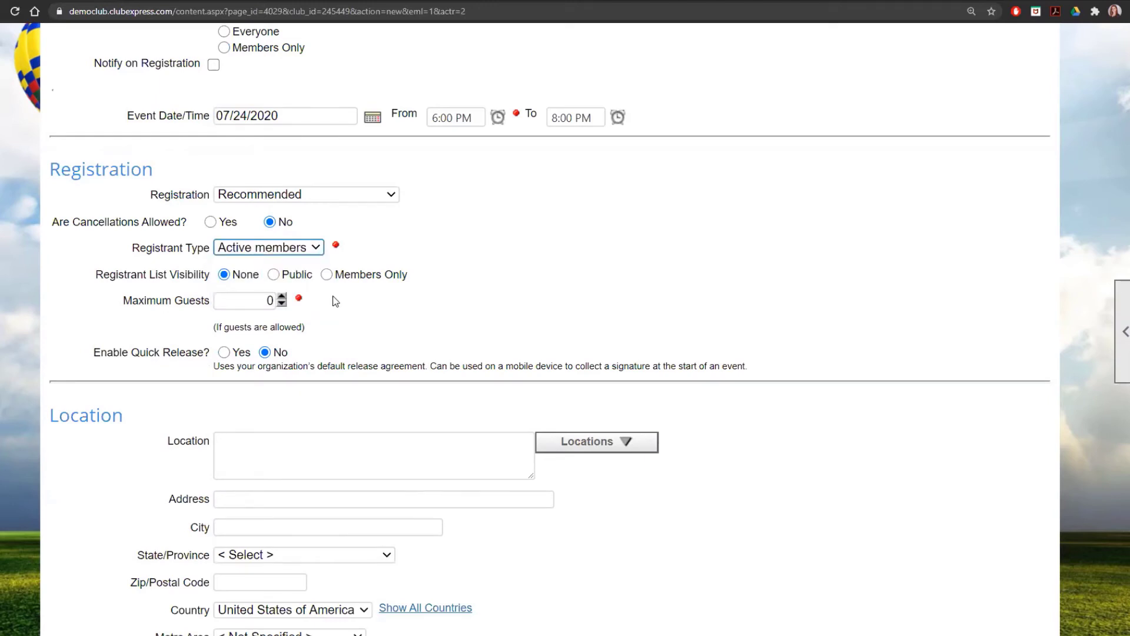
Set the movie night's location to the predefined Club House and save the QuickEvent
{"action": "scroll", "coordinate": [339, 301], "scroll_direction": "down", "scroll_amount": 3}
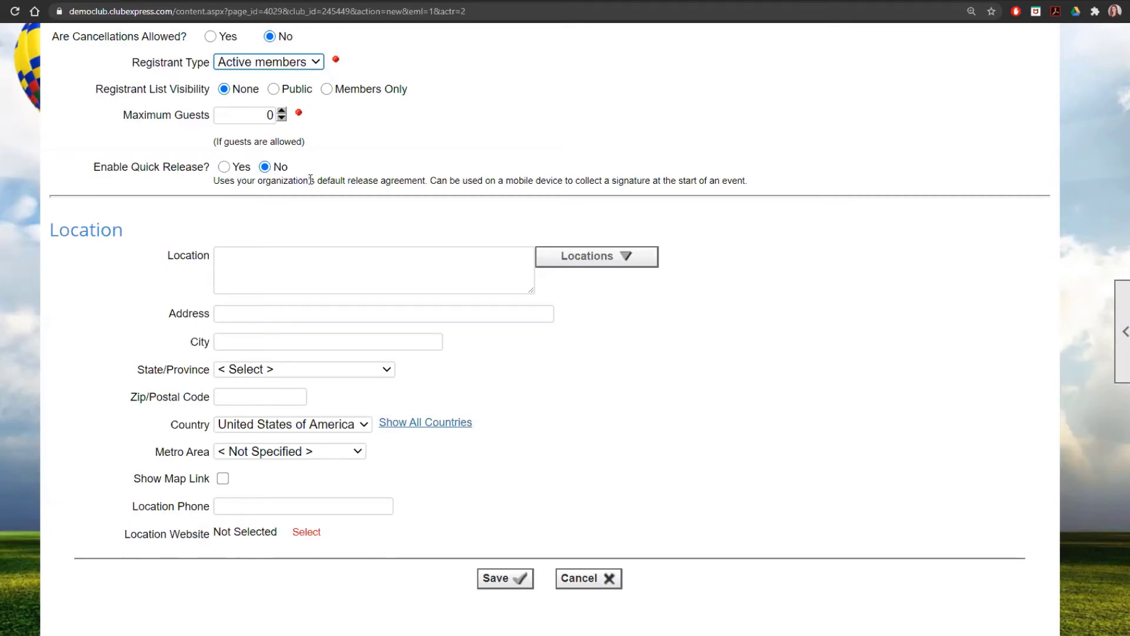
{"action": "left_click", "coordinate": [597, 254]}
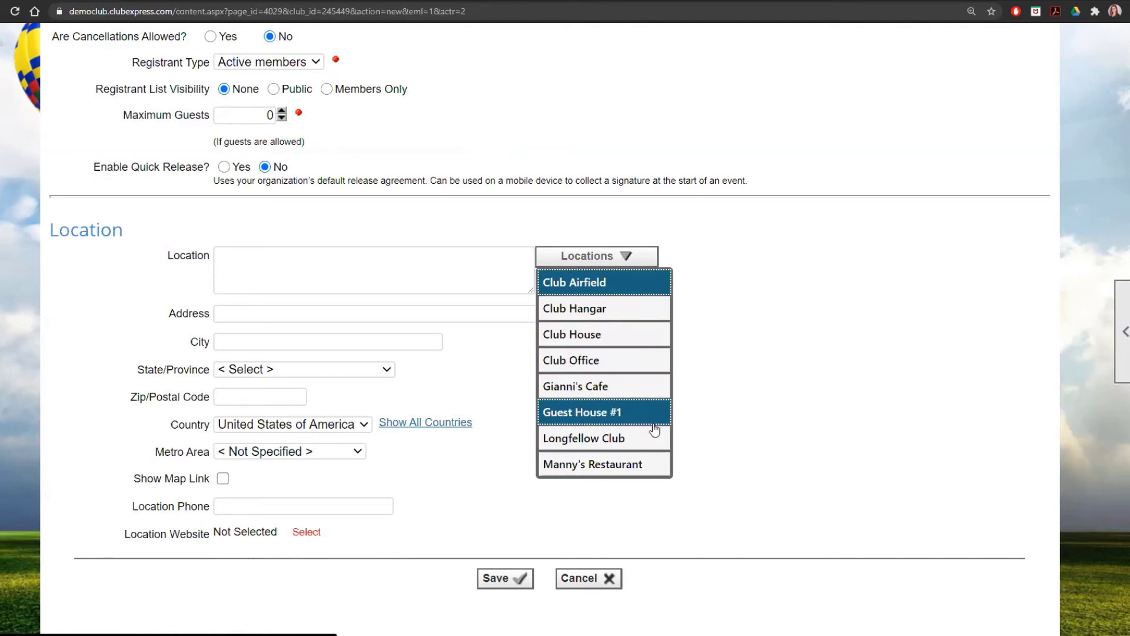
{"action": "left_click", "coordinate": [624, 336]}
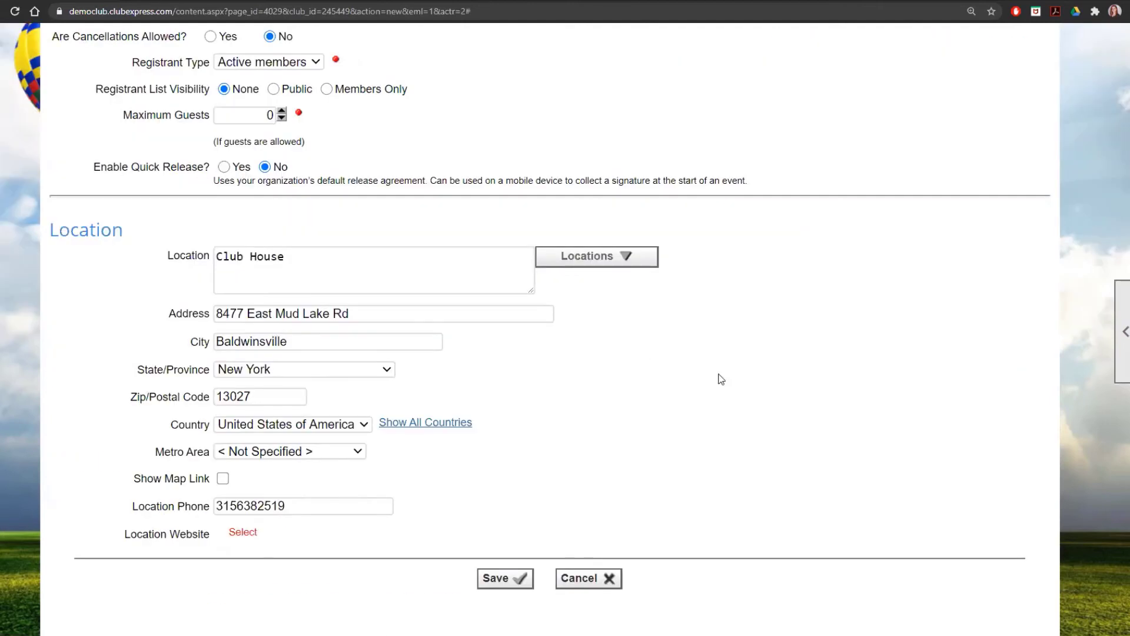
{"action": "left_click", "coordinate": [516, 578]}
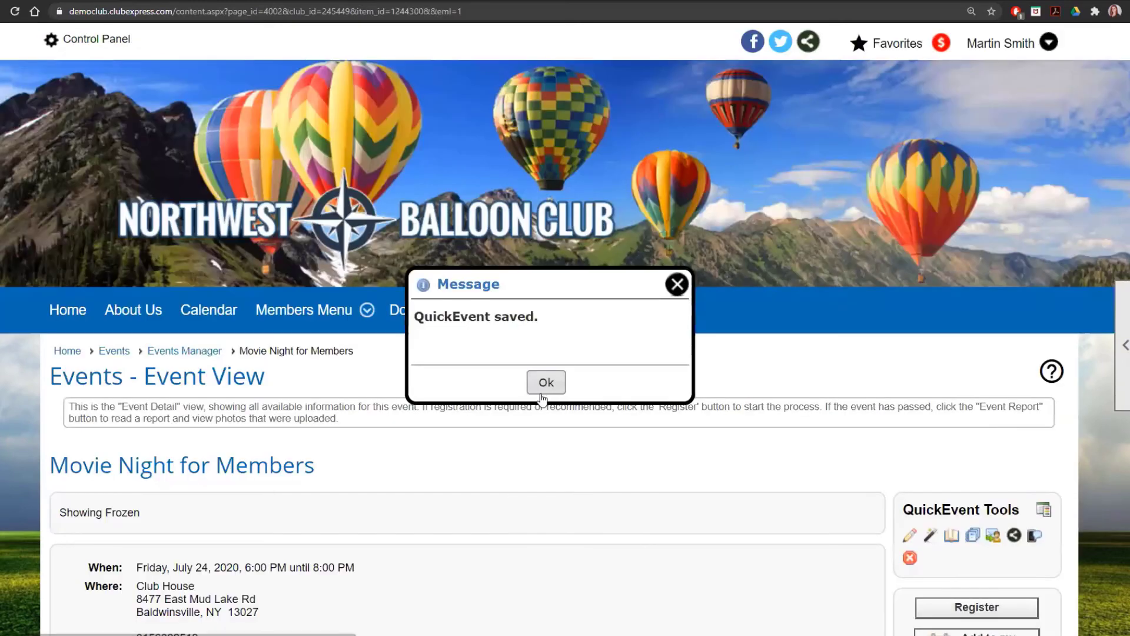
{"action": "left_click", "coordinate": [543, 382]}
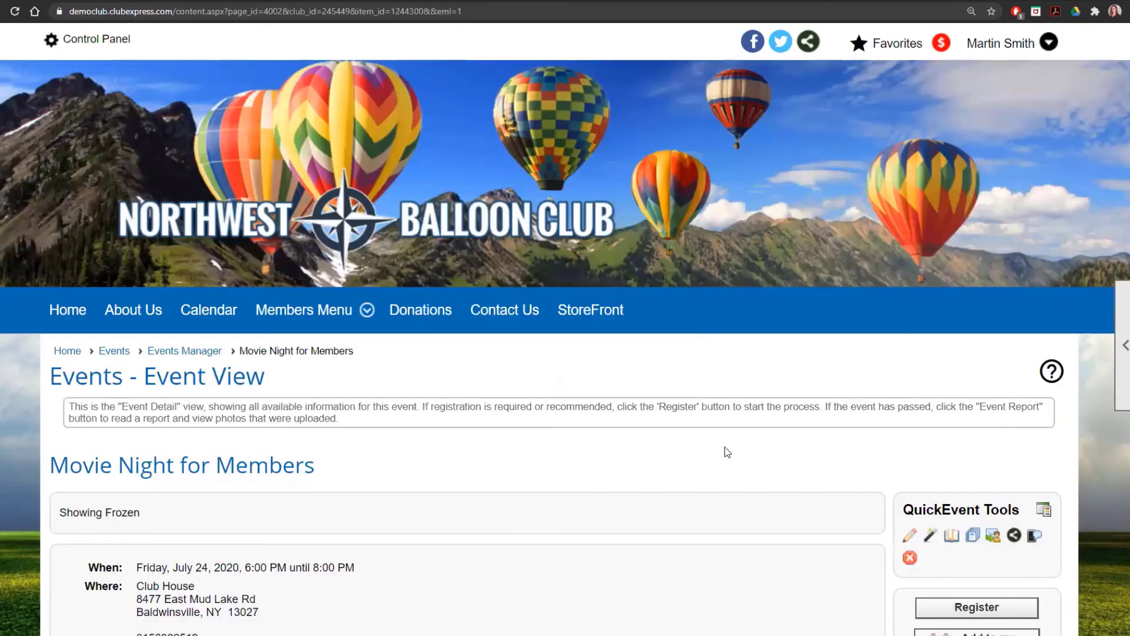
Convert the Movie Night for Members QuickEvent to a full event
{"action": "scroll", "coordinate": [723, 447], "scroll_direction": "down", "scroll_amount": 5}
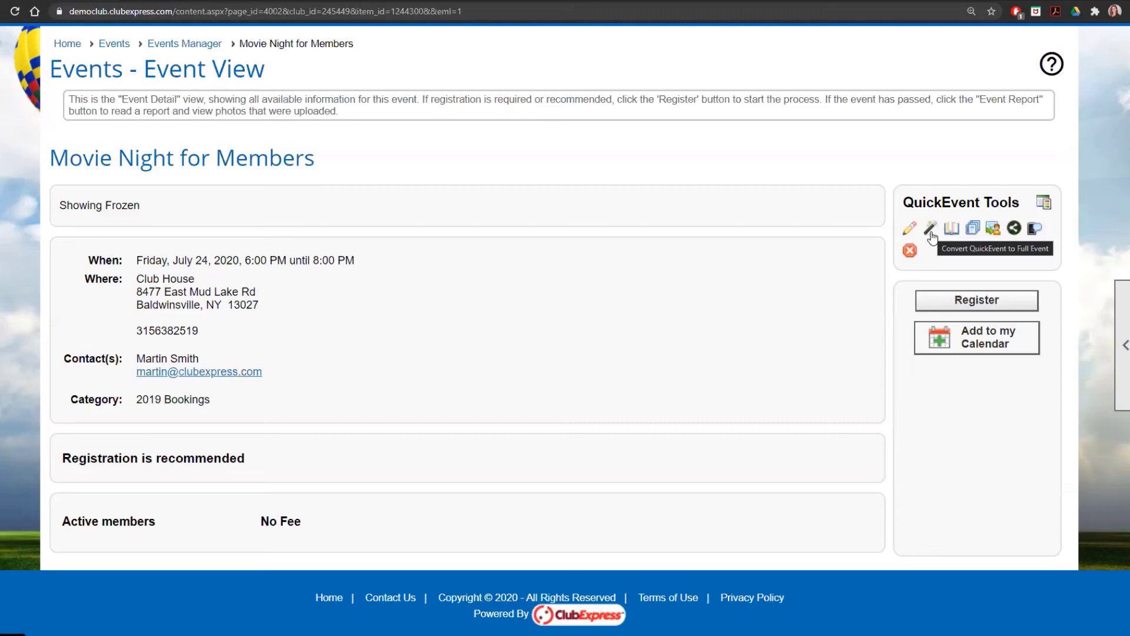
{"action": "left_click", "coordinate": [931, 231]}
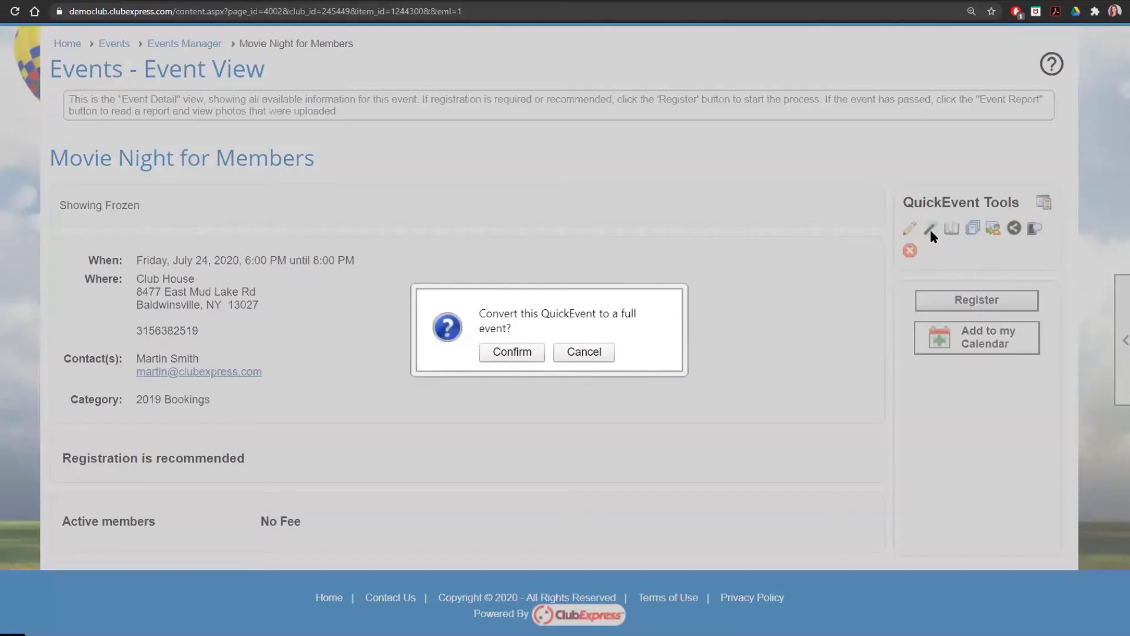
{"action": "left_click", "coordinate": [531, 359]}
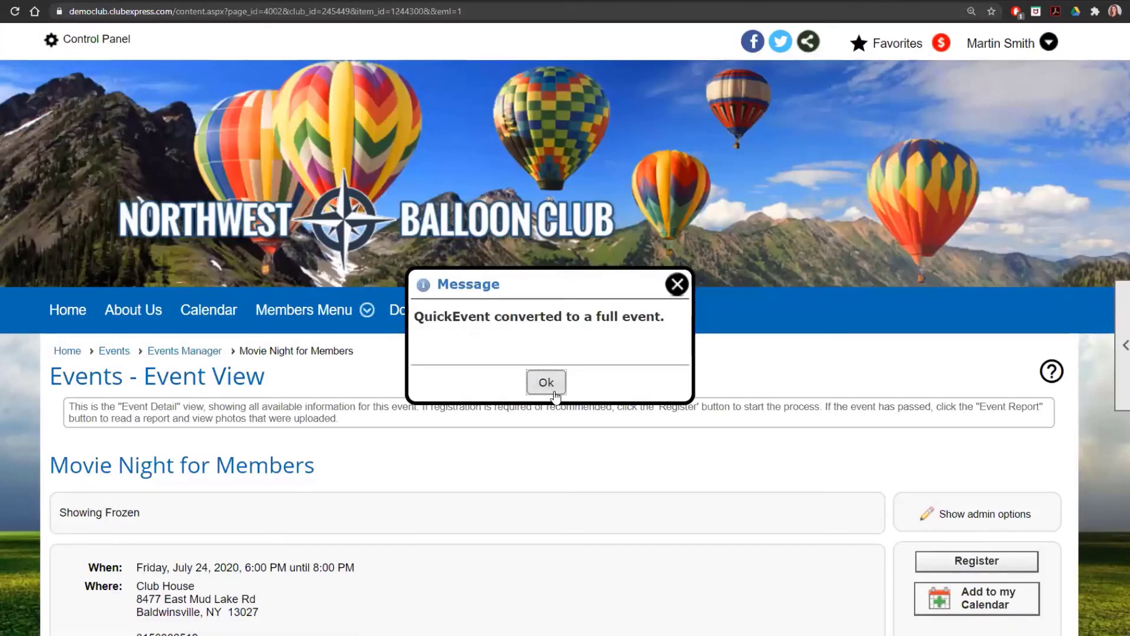
{"action": "left_click", "coordinate": [545, 382]}
Add formatted description, questions, email confirmations / reminders, cancellation and/or release agreement, and after-the-event panels to the movie night and save its basic information
{"action": "scroll", "coordinate": [751, 454], "scroll_direction": "down", "scroll_amount": 4}
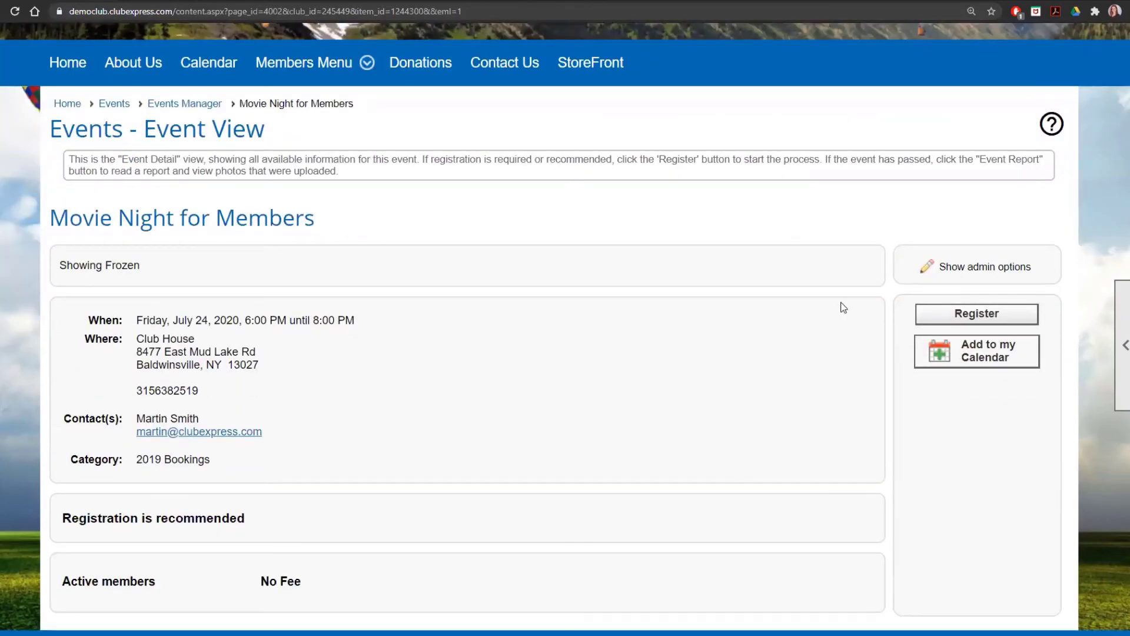
{"action": "left_click", "coordinate": [960, 274]}
{"action": "scroll", "coordinate": [802, 299], "scroll_direction": "down", "scroll_amount": 5}
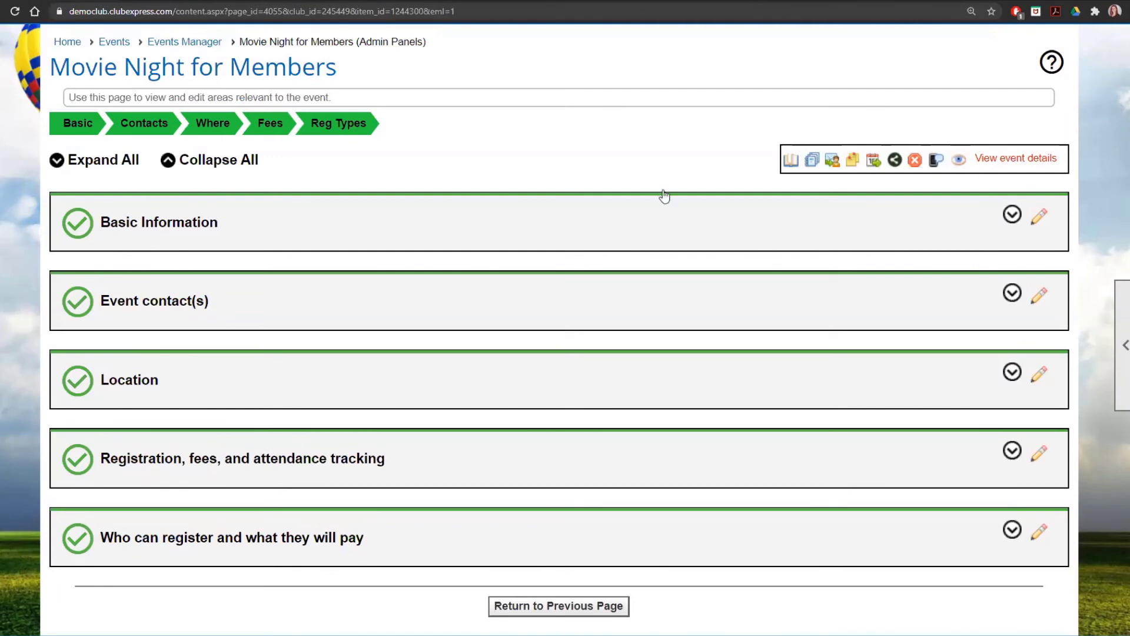
{"action": "left_click", "coordinate": [1038, 219]}
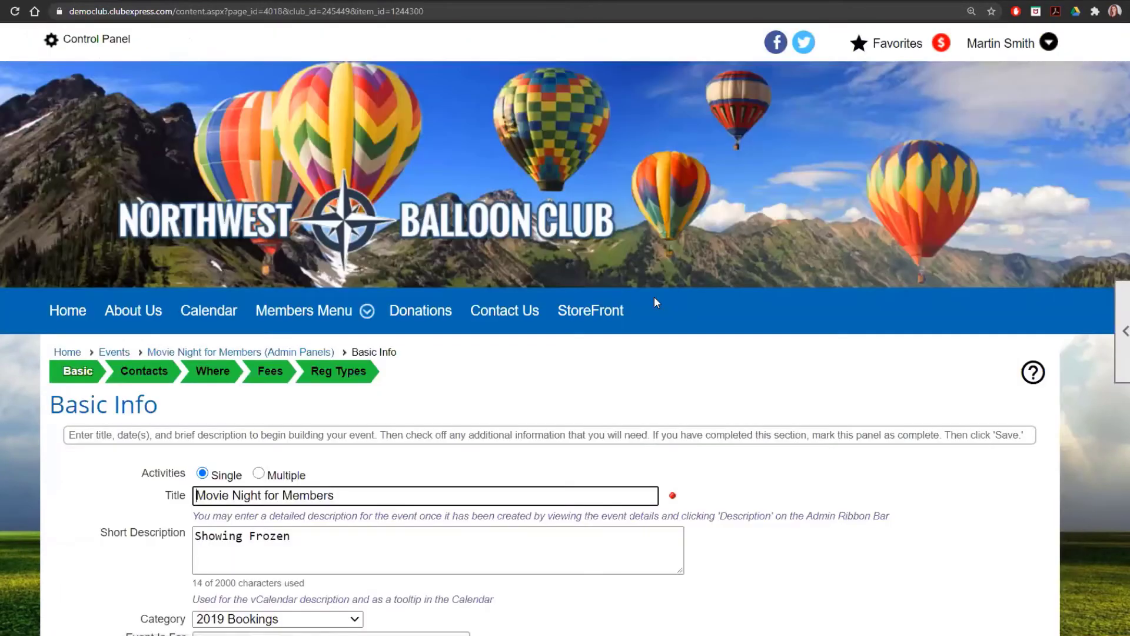
{"action": "scroll", "coordinate": [655, 295], "scroll_direction": "down", "scroll_amount": 10}
{"action": "scroll", "coordinate": [657, 302], "scroll_direction": "down", "scroll_amount": 1}
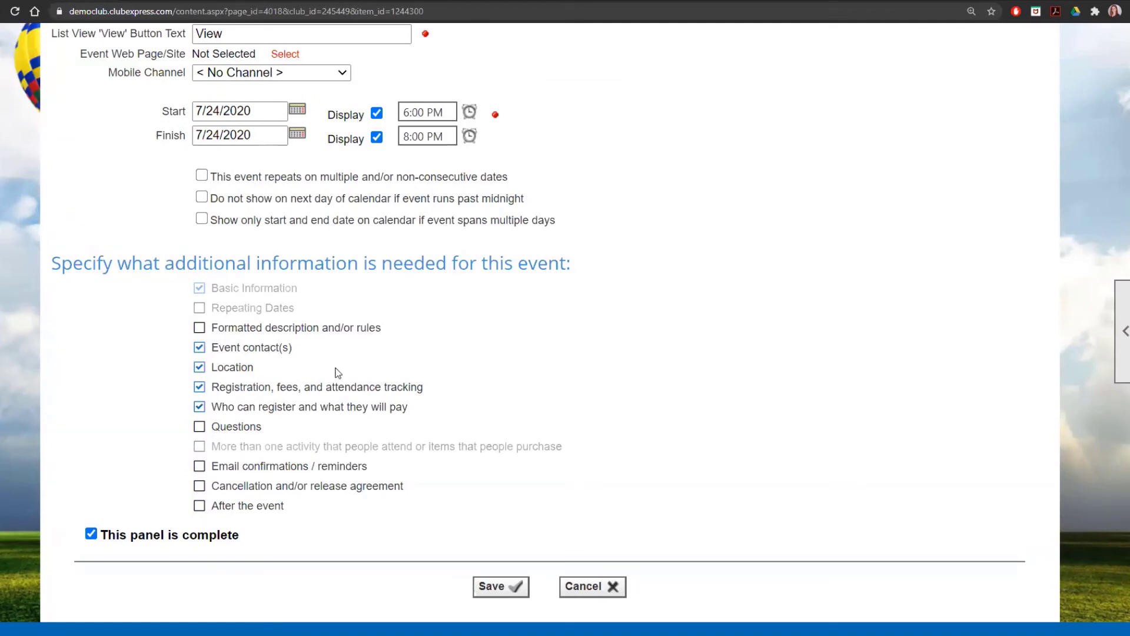
{"action": "left_click", "coordinate": [199, 327]}
{"action": "left_click", "coordinate": [200, 427]}
{"action": "left_click", "coordinate": [200, 466]}
{"action": "left_click", "coordinate": [200, 486]}
{"action": "left_click", "coordinate": [199, 505]}
{"action": "left_click", "coordinate": [492, 586]}
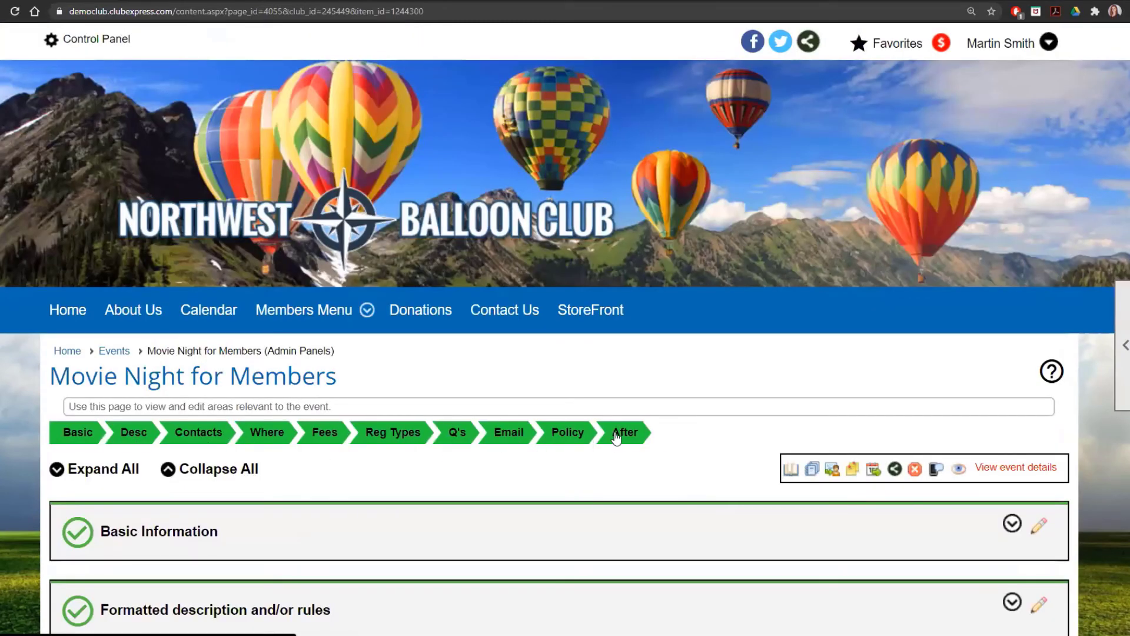
Start an event emailing for the movie night with a new distribution list of everyone registered for this event
{"action": "scroll", "coordinate": [672, 425], "scroll_direction": "down", "scroll_amount": 2}
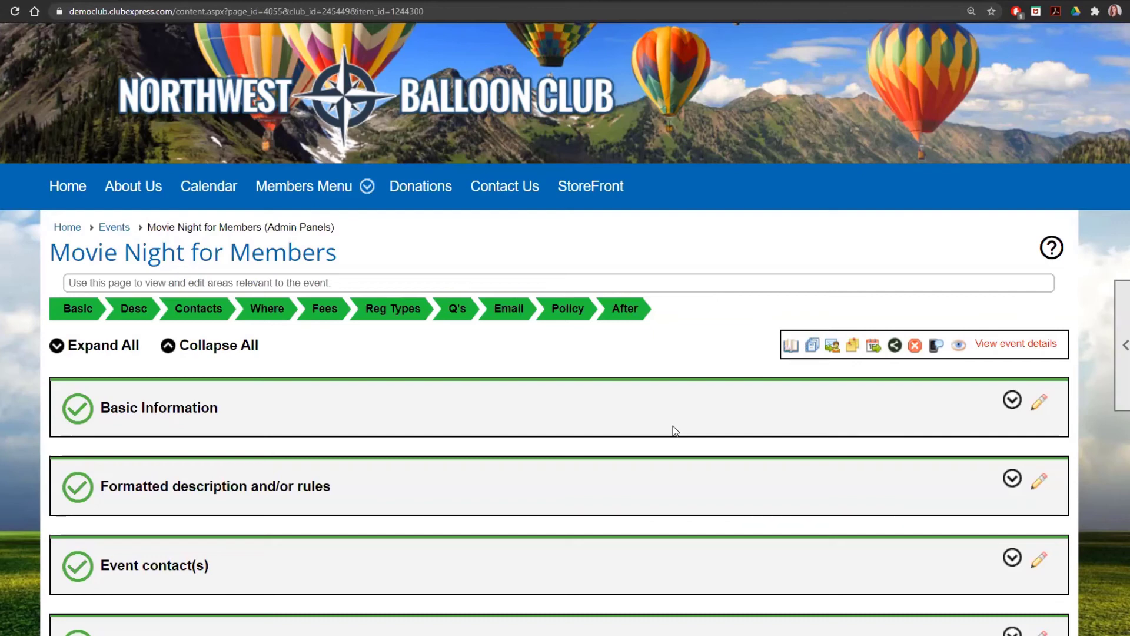
{"action": "left_click", "coordinate": [833, 346]}
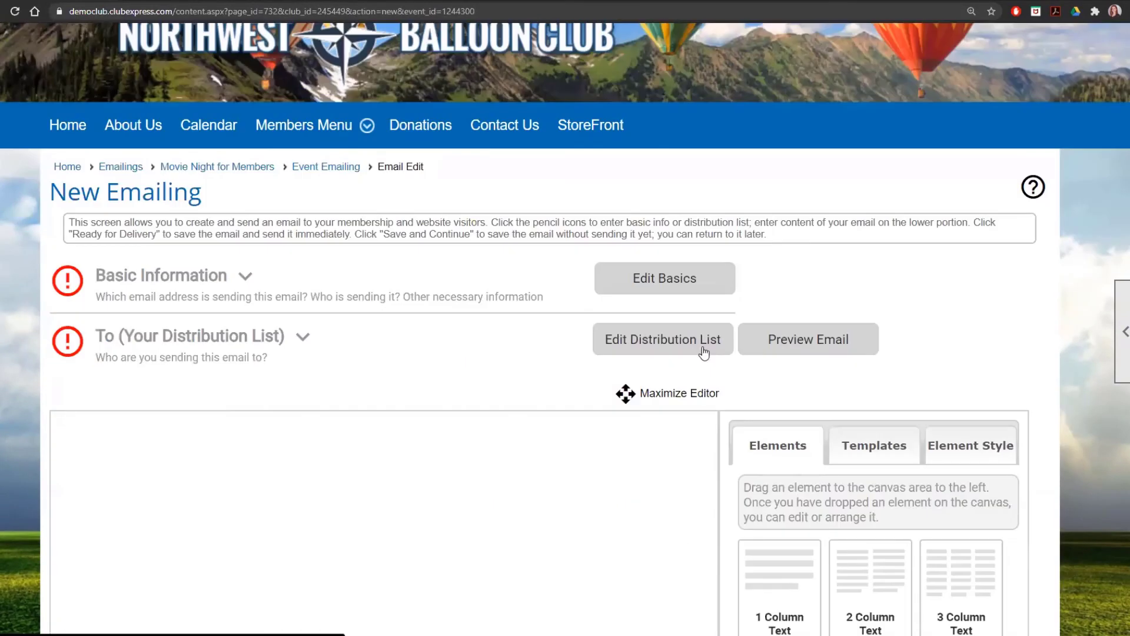
{"action": "left_click", "coordinate": [728, 362]}
{"action": "left_click", "coordinate": [413, 273]}
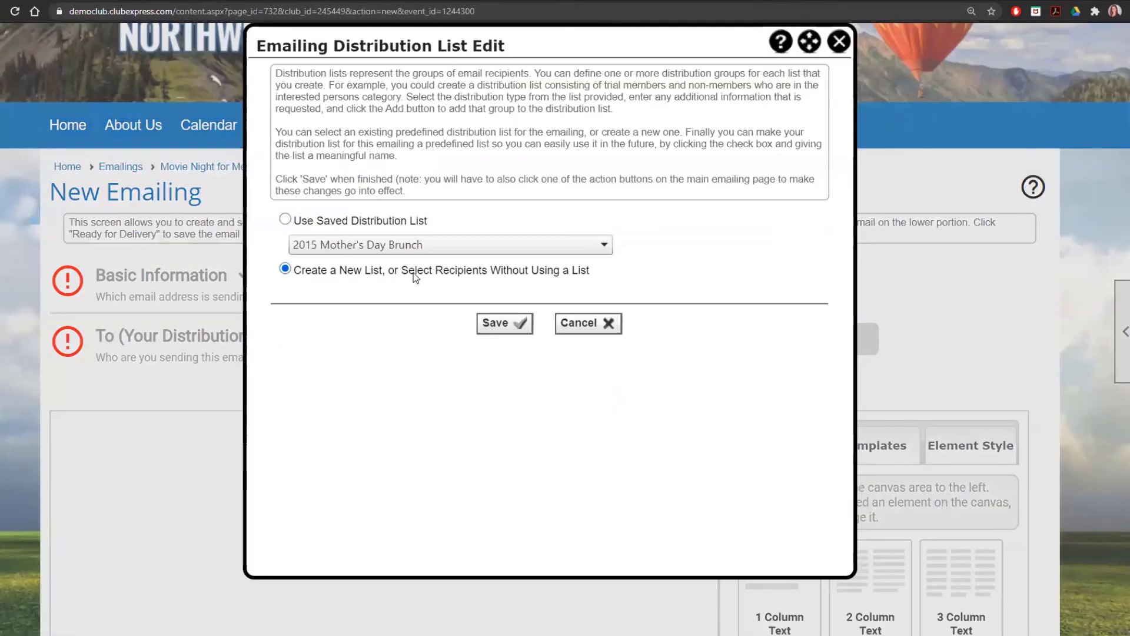
{"action": "left_click", "coordinate": [610, 285]}
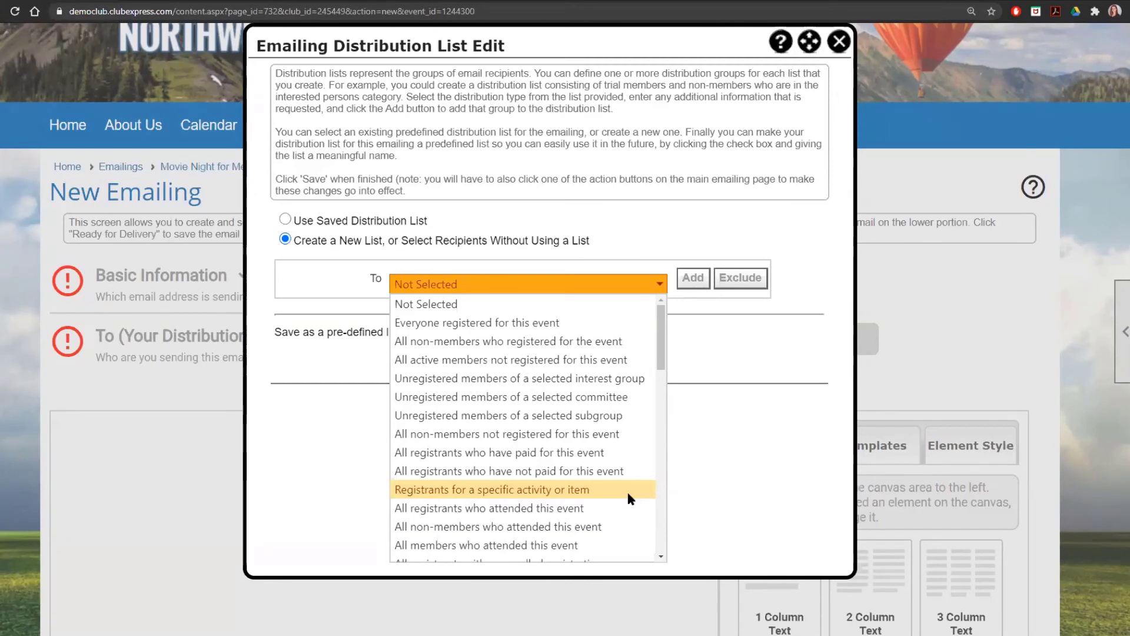
{"action": "left_click", "coordinate": [533, 323]}
{"action": "left_click", "coordinate": [502, 403]}
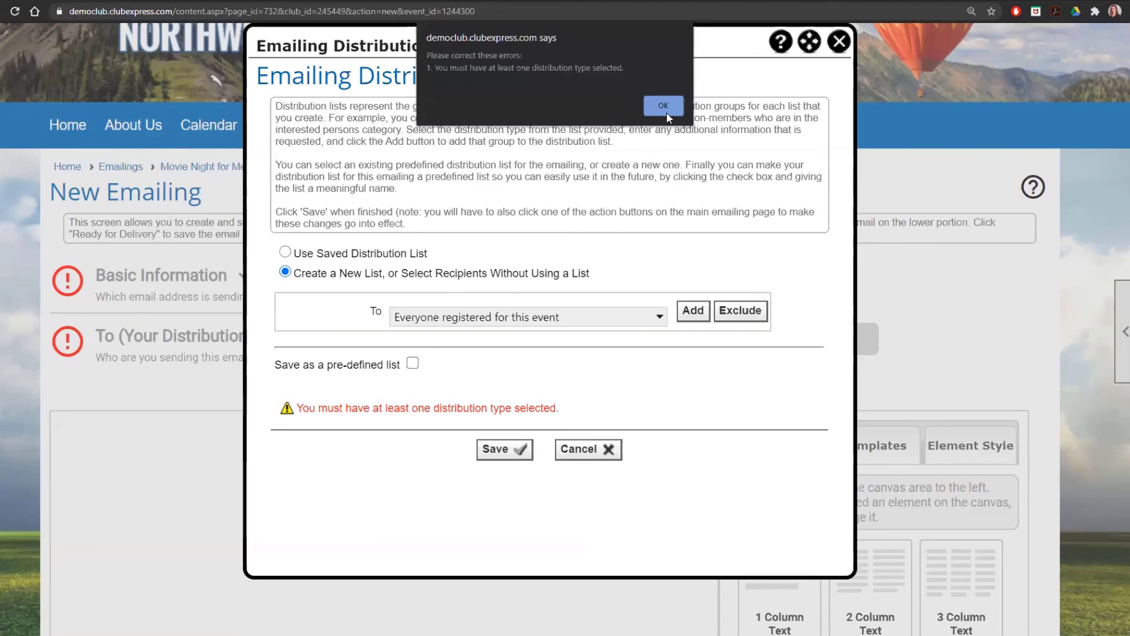
{"action": "left_click", "coordinate": [666, 107]}
{"action": "left_click", "coordinate": [505, 416]}
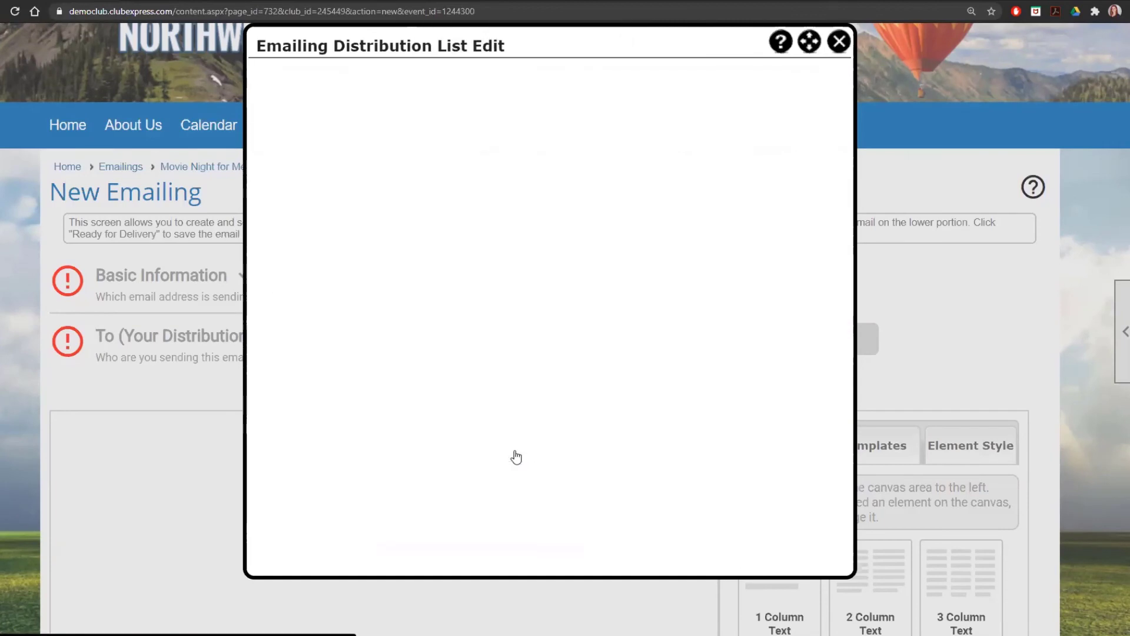
Examine the emailing's basic information and its option to send on a chosen date, and return to the movie night event
{"action": "left_click", "coordinate": [641, 287]}
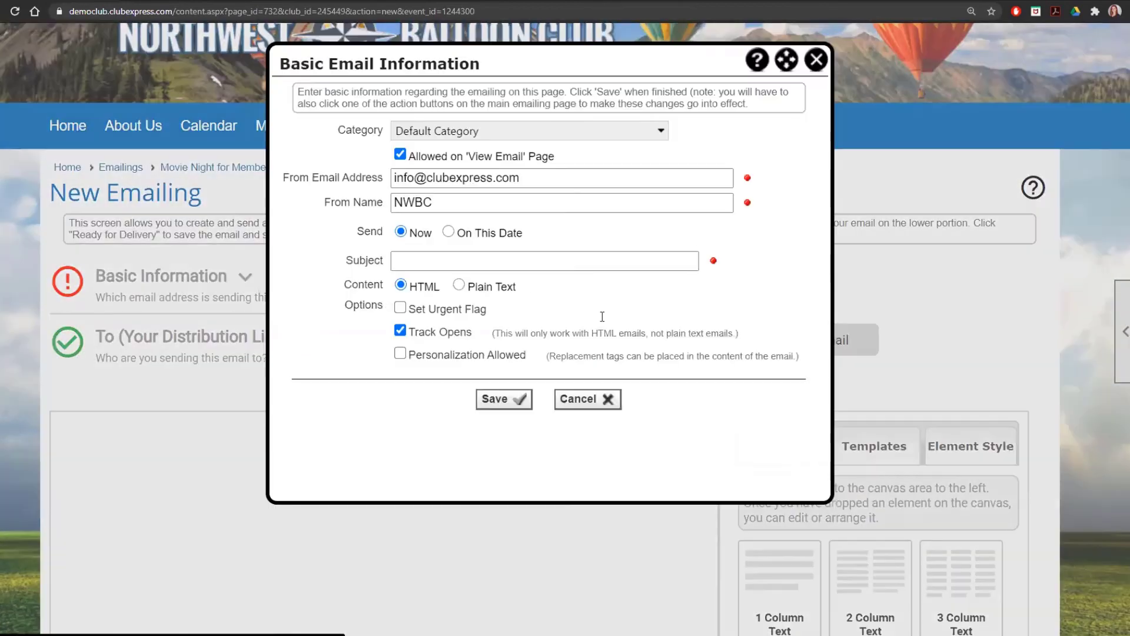
{"action": "left_click", "coordinate": [488, 234]}
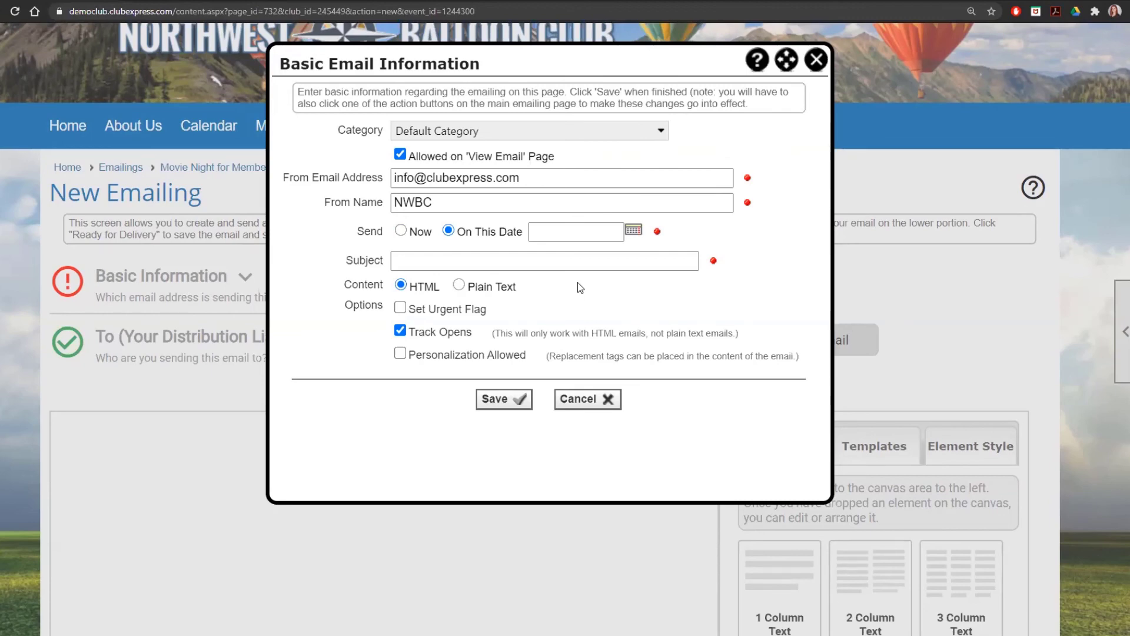
{"action": "left_click", "coordinate": [815, 59]}
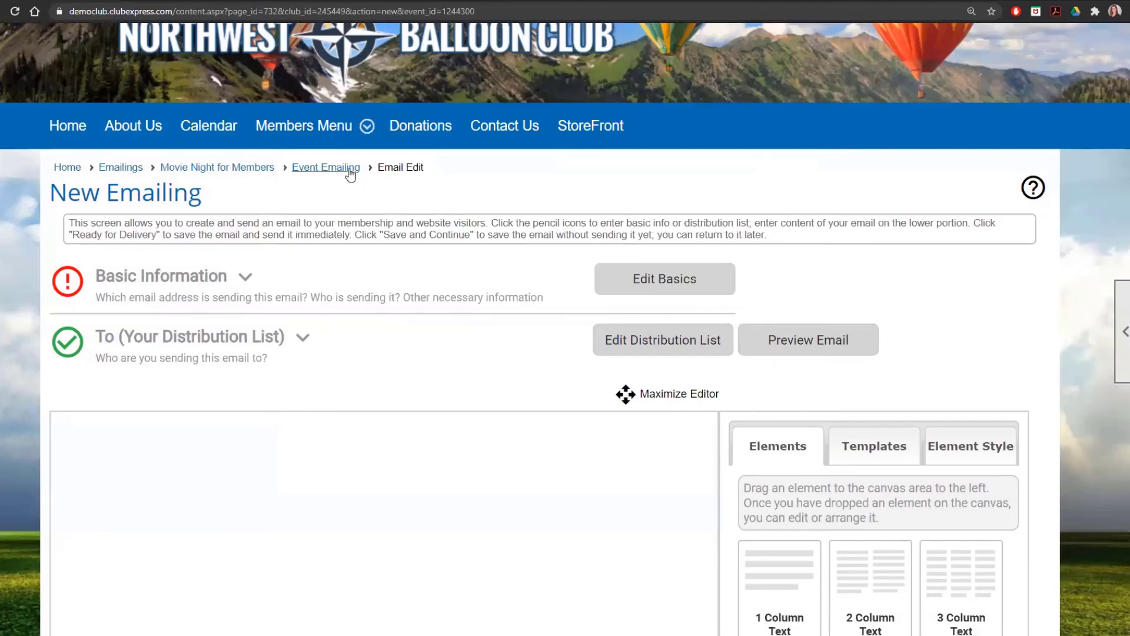
{"action": "left_click", "coordinate": [250, 169]}
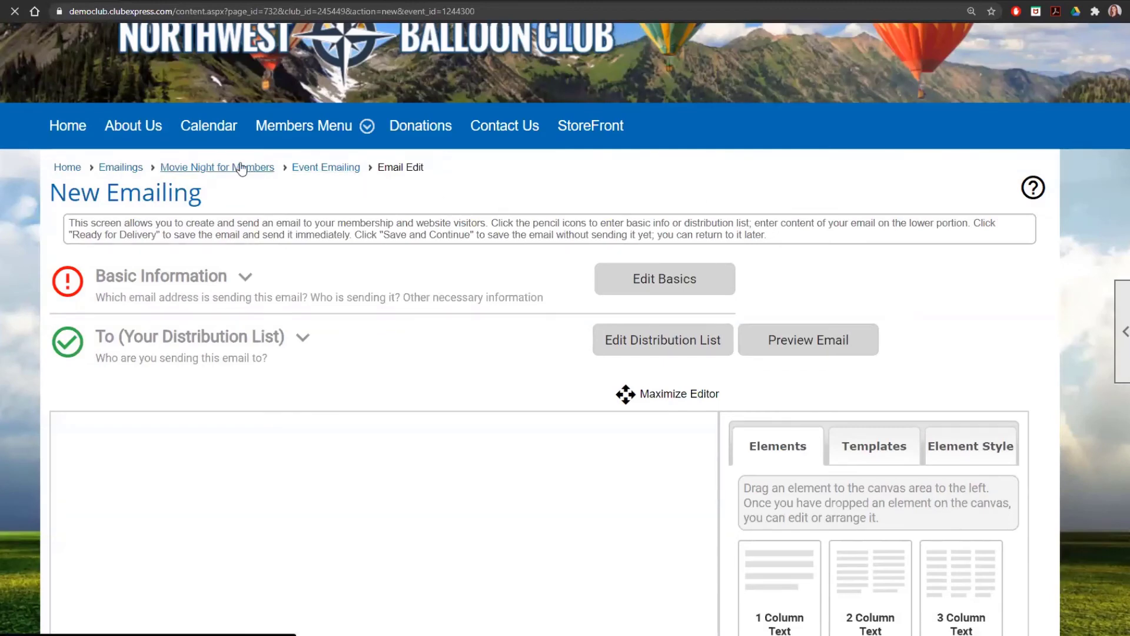
Try the External registration option in the movie night's Registration & Fees settings
{"action": "scroll", "coordinate": [744, 255], "scroll_direction": "down", "scroll_amount": 4}
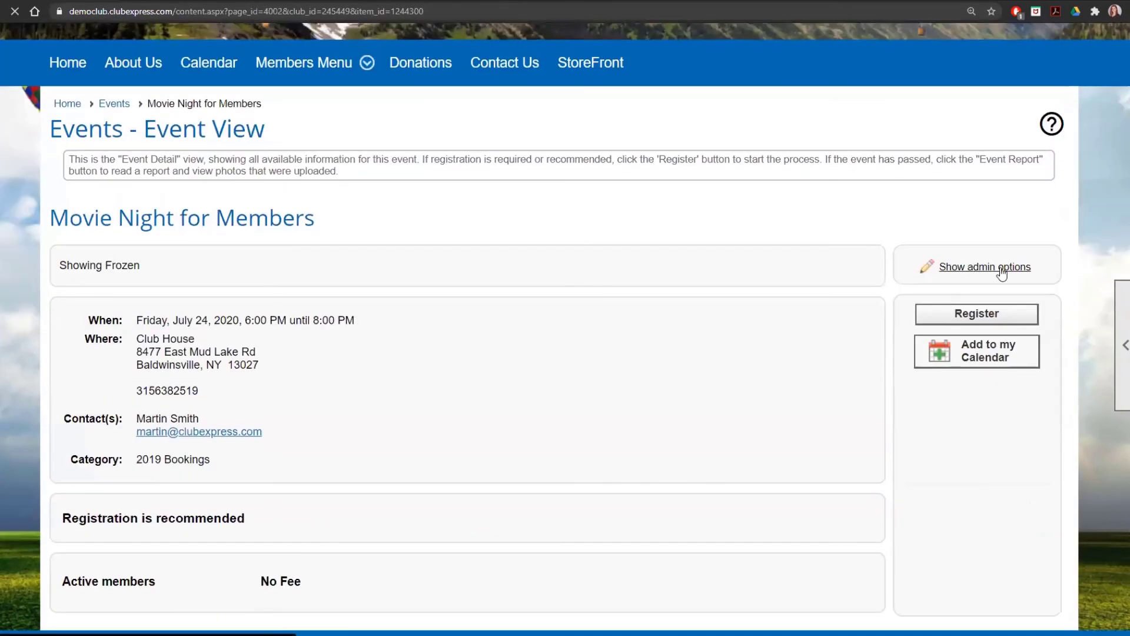
{"action": "left_click", "coordinate": [1000, 270]}
{"action": "left_click", "coordinate": [325, 436]}
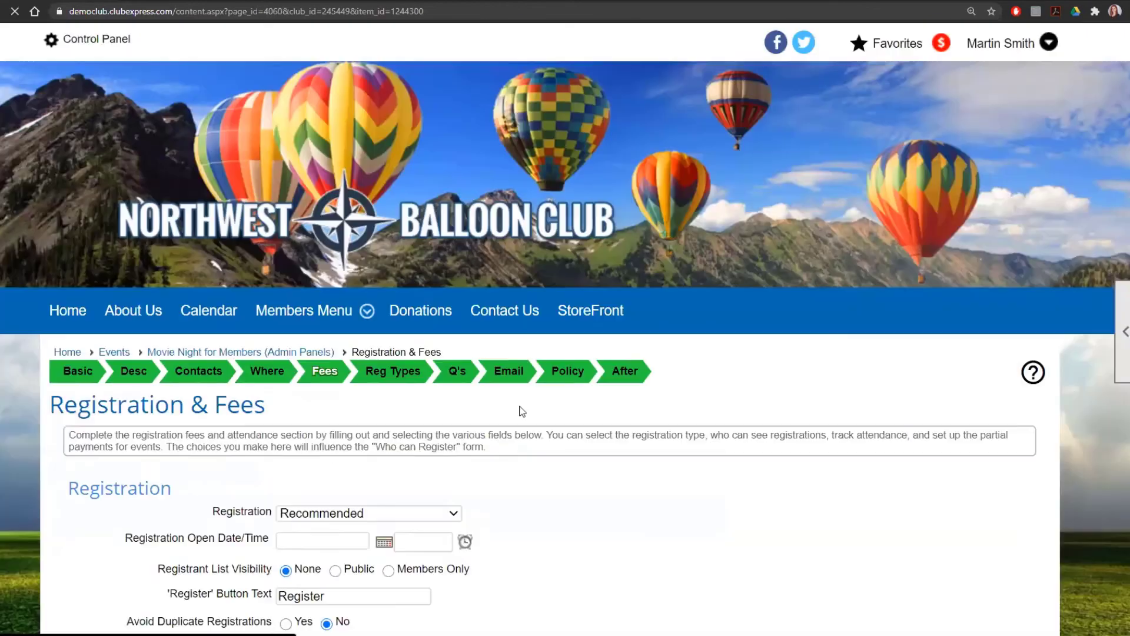
{"action": "scroll", "coordinate": [520, 409], "scroll_direction": "down", "scroll_amount": 4}
{"action": "left_click", "coordinate": [423, 268]}
{"action": "left_click", "coordinate": [345, 389]}
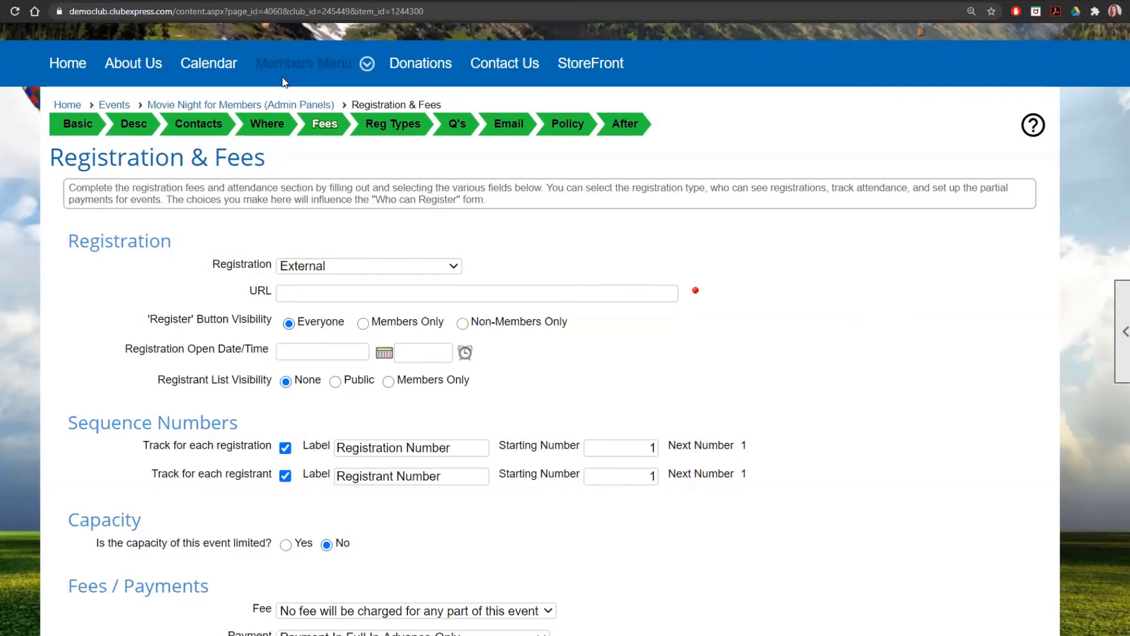
Return to the movie night's basic information and save it with the selected additional information panels
{"action": "left_click", "coordinate": [83, 123]}
{"action": "scroll", "coordinate": [547, 349], "scroll_direction": "down", "scroll_amount": 10}
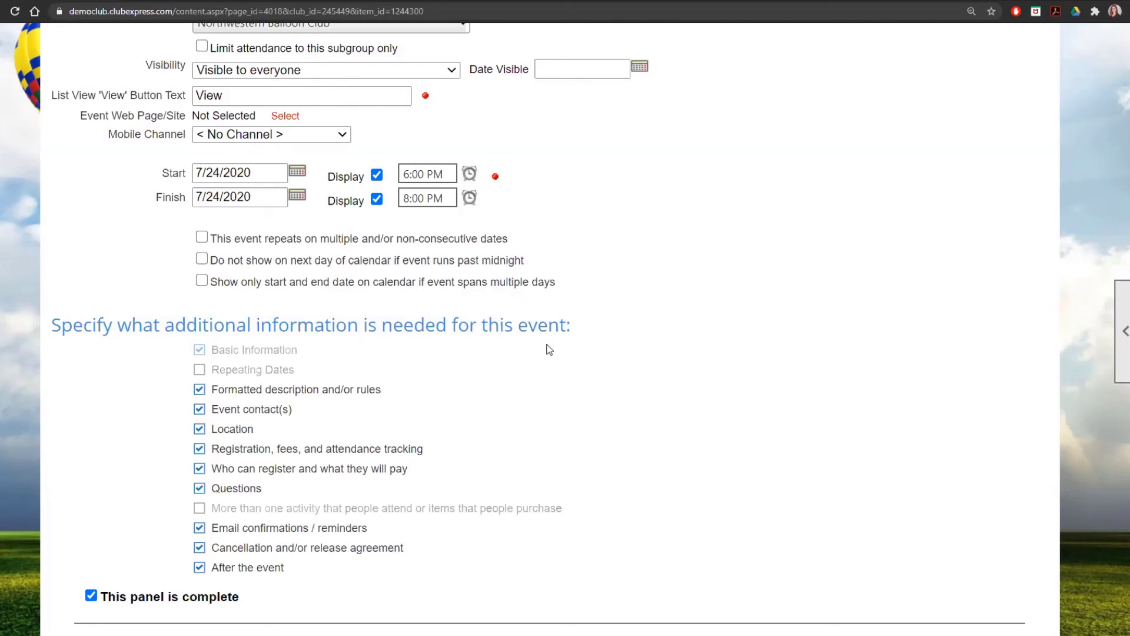
{"action": "scroll", "coordinate": [549, 349], "scroll_direction": "down", "scroll_amount": 2}
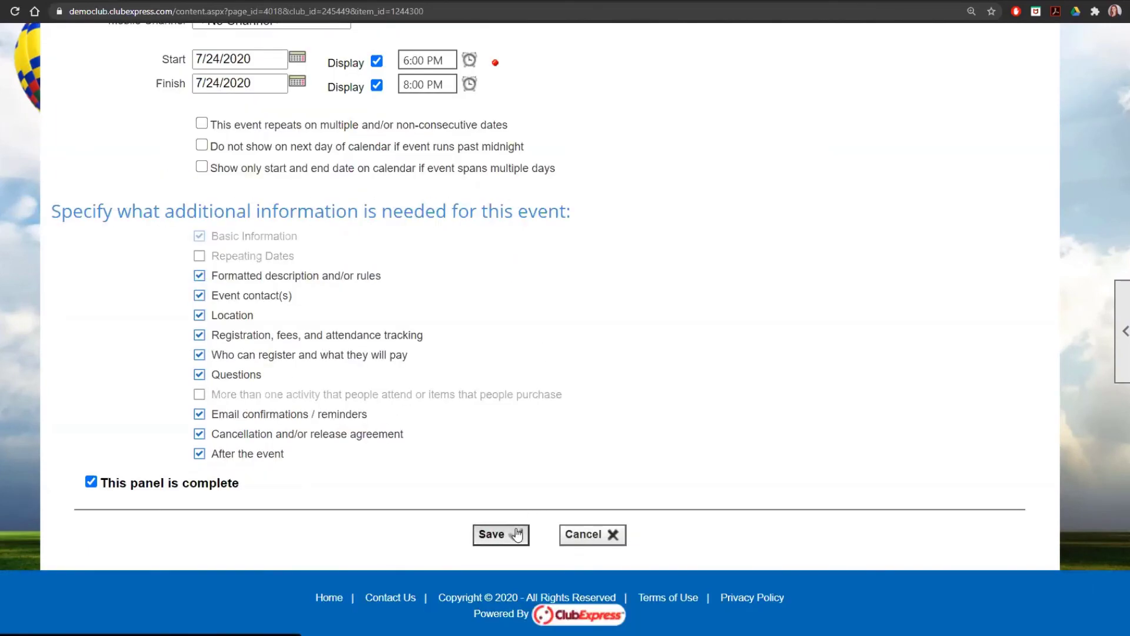
{"action": "left_click", "coordinate": [517, 534]}
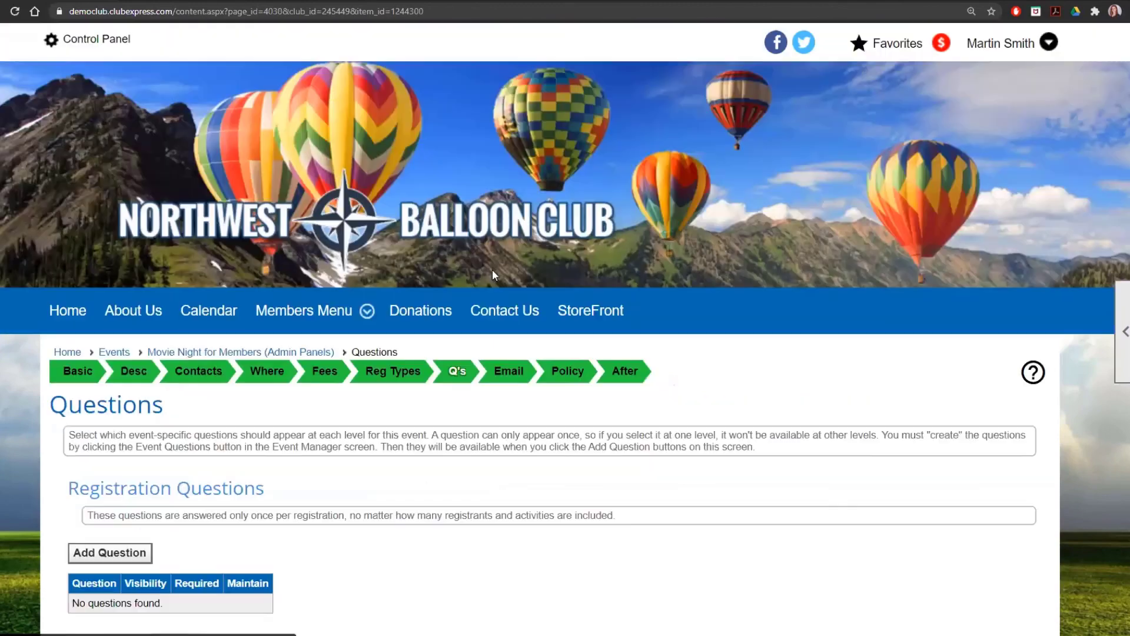
Add Allergies as a non-required registrant question, visible to all registrants, for the movie night
{"action": "scroll", "coordinate": [437, 450], "scroll_direction": "down", "scroll_amount": 5}
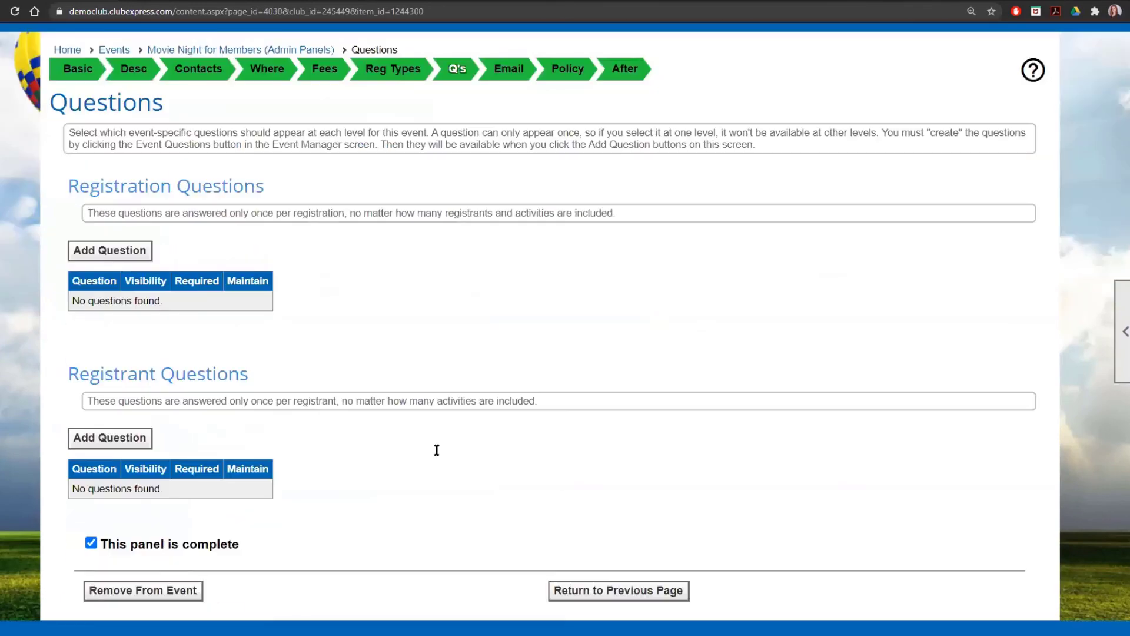
{"action": "scroll", "coordinate": [194, 524], "scroll_direction": "up", "scroll_amount": 3}
{"action": "scroll", "coordinate": [194, 525], "scroll_direction": "down", "scroll_amount": 2}
{"action": "left_click", "coordinate": [141, 500]}
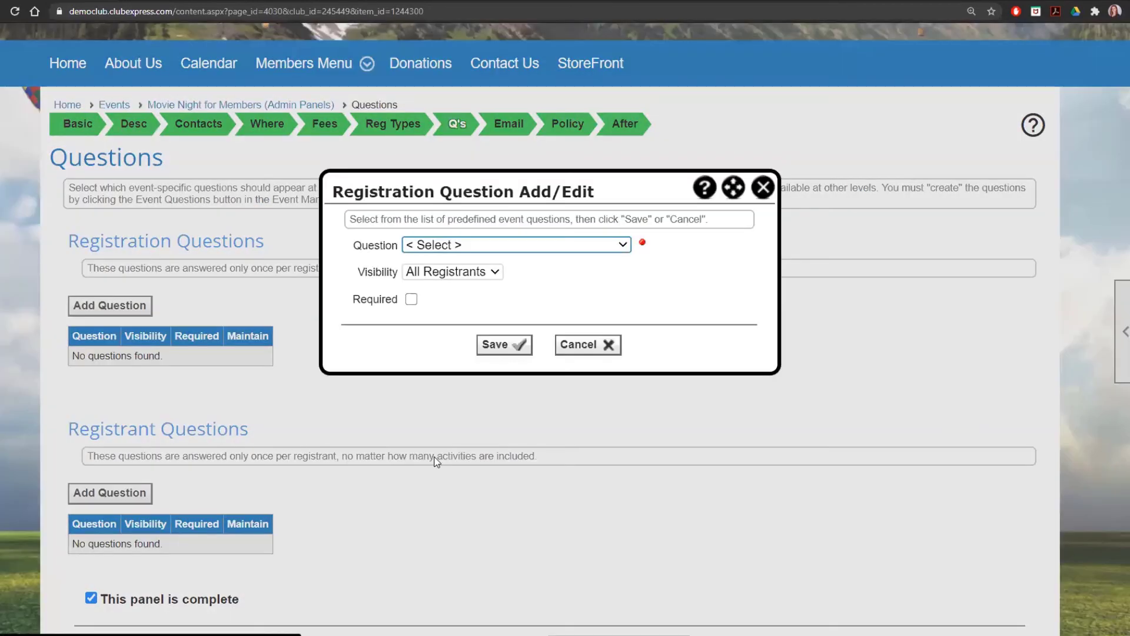
{"action": "left_click", "coordinate": [463, 246]}
{"action": "left_click", "coordinate": [465, 290]}
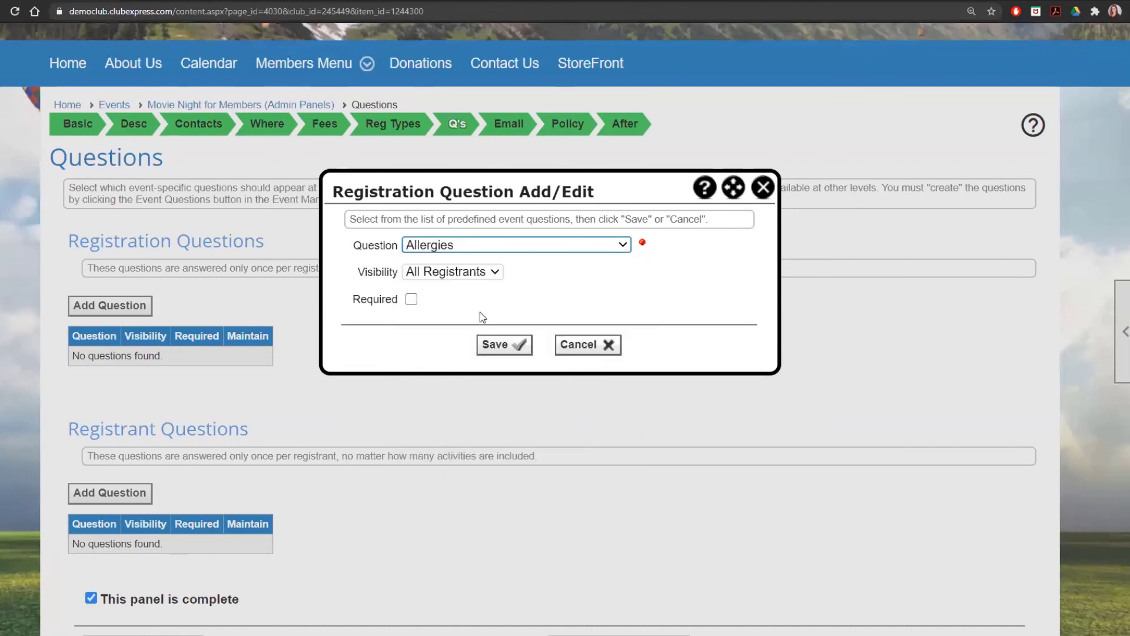
{"action": "left_click", "coordinate": [489, 348]}
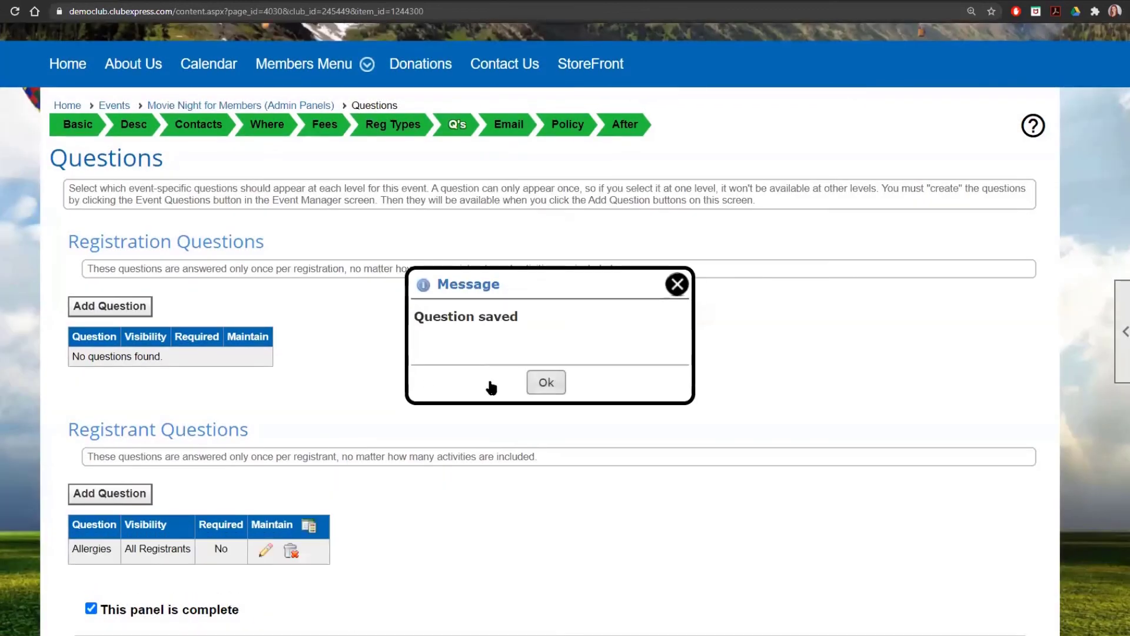
{"action": "left_click", "coordinate": [546, 382]}
{"action": "scroll", "coordinate": [510, 462], "scroll_direction": "down", "scroll_amount": 1}
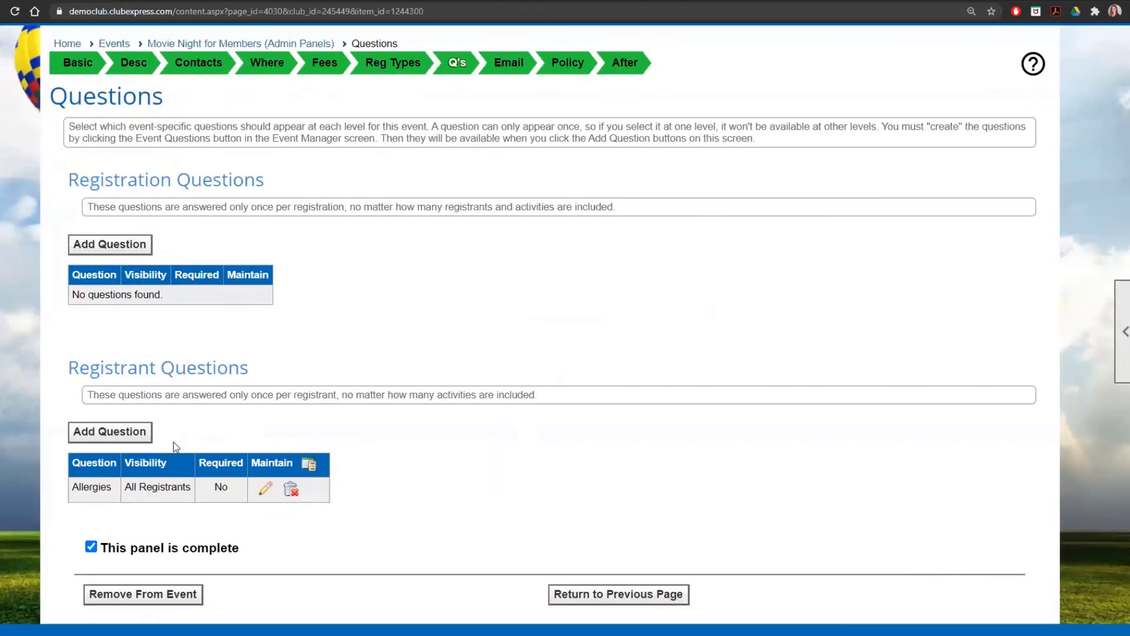
Add "How did you learn about the club?" as a non-required registrant question, visible to all registrants
{"action": "left_click", "coordinate": [128, 439]}
{"action": "left_click", "coordinate": [474, 246]}
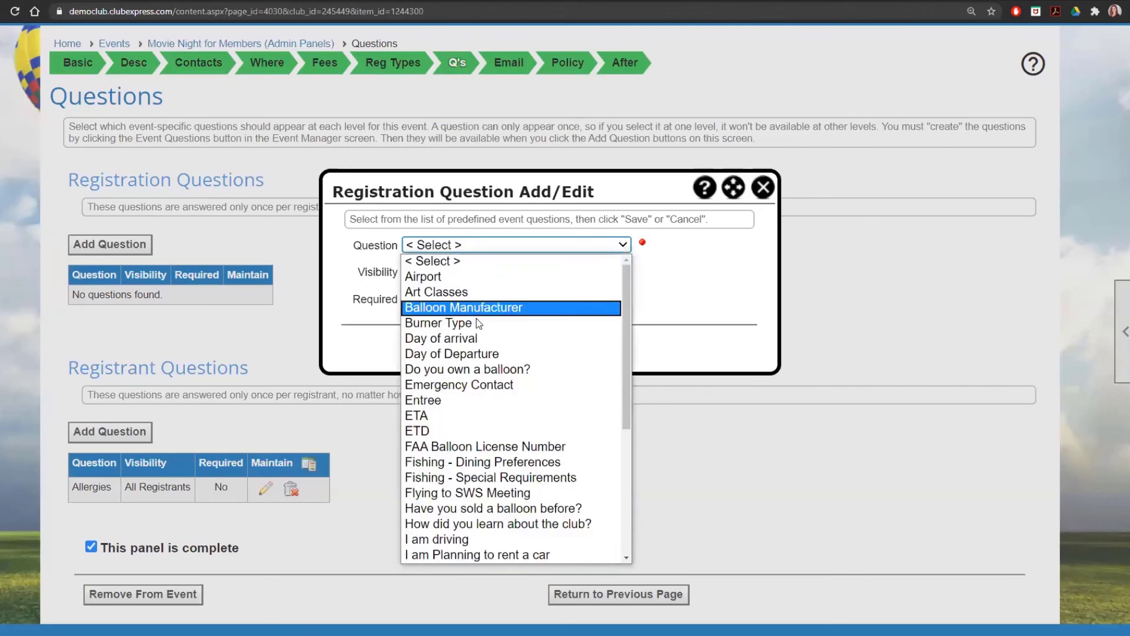
{"action": "left_click", "coordinate": [478, 521]}
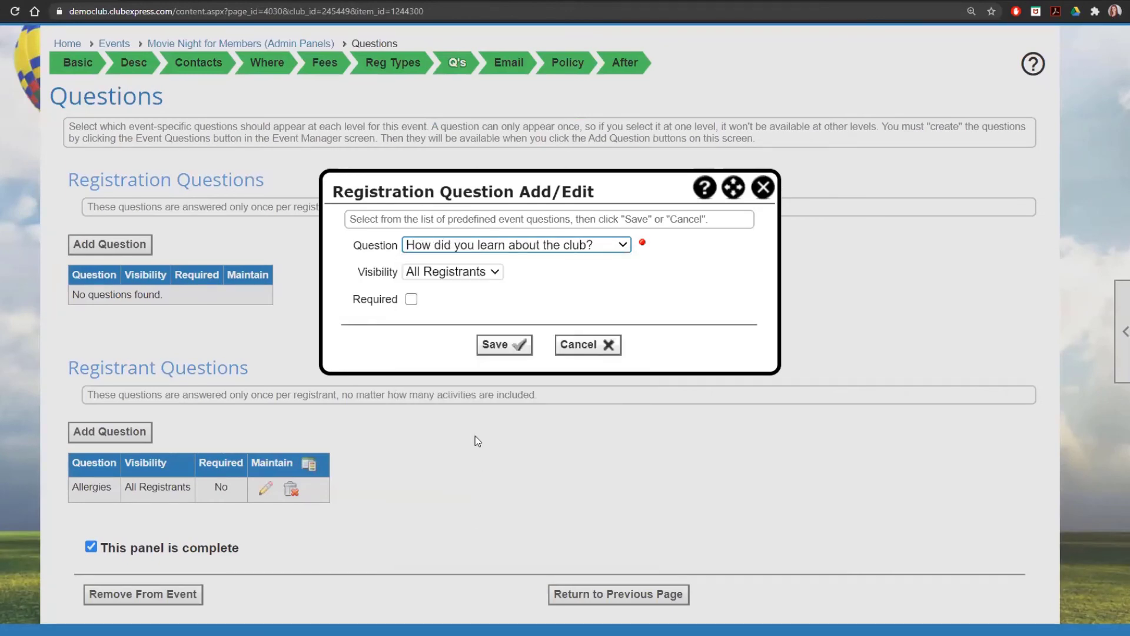
{"action": "left_click", "coordinate": [488, 346]}
{"action": "left_click", "coordinate": [559, 382]}
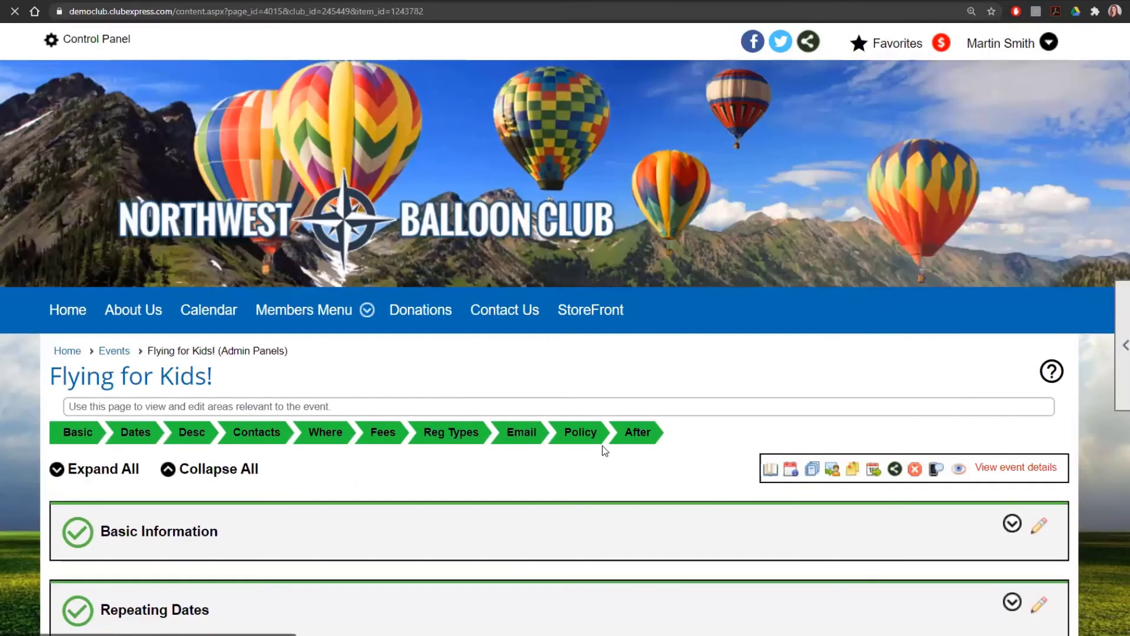
Examine the cancellation and release agreement settings in the Flying for Kids! event's policy
{"action": "left_click", "coordinate": [583, 433]}
{"action": "scroll", "coordinate": [522, 424], "scroll_direction": "down", "scroll_amount": 3}
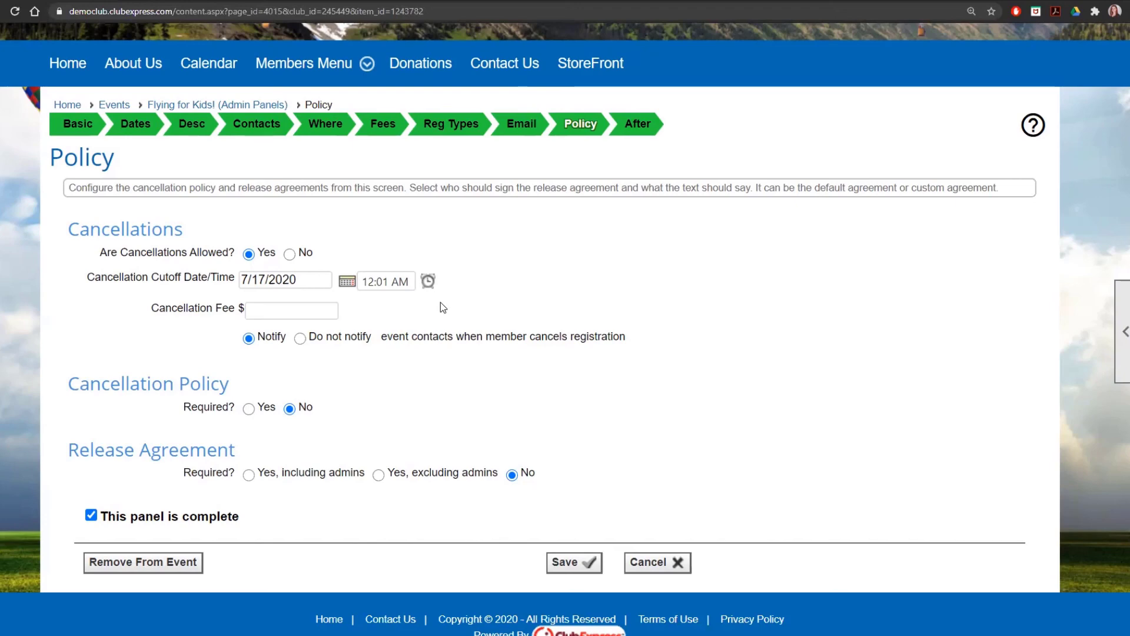
{"action": "scroll", "coordinate": [440, 302], "scroll_direction": "up", "scroll_amount": 1}
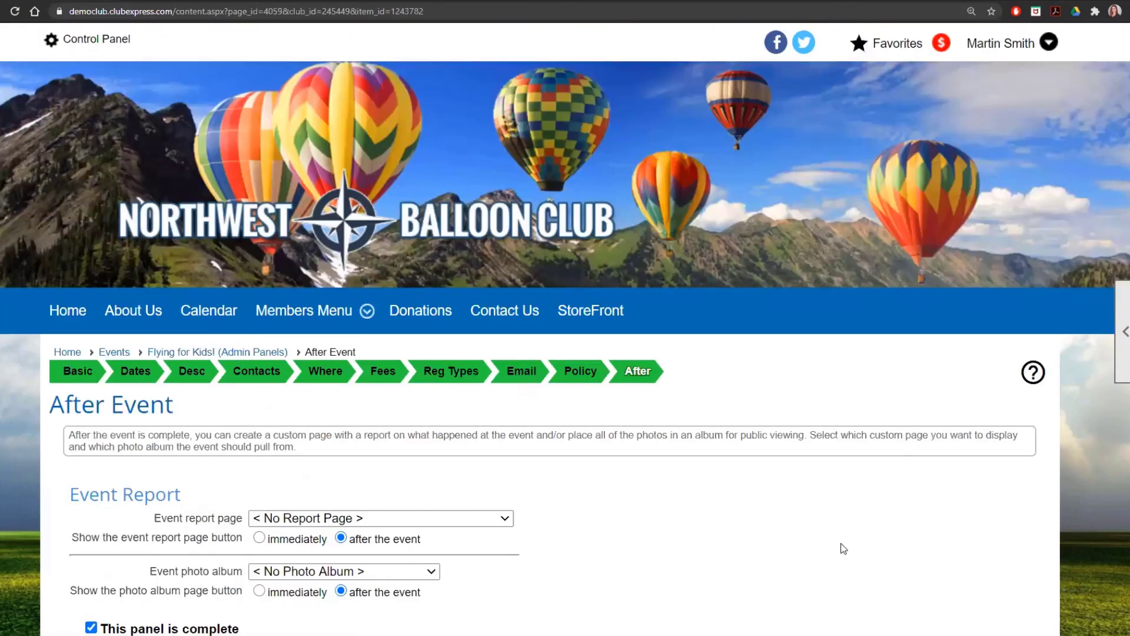
Examine the available event report pages and the photo album options in the Flying for Kids! After Event settings
{"action": "left_click", "coordinate": [498, 520]}
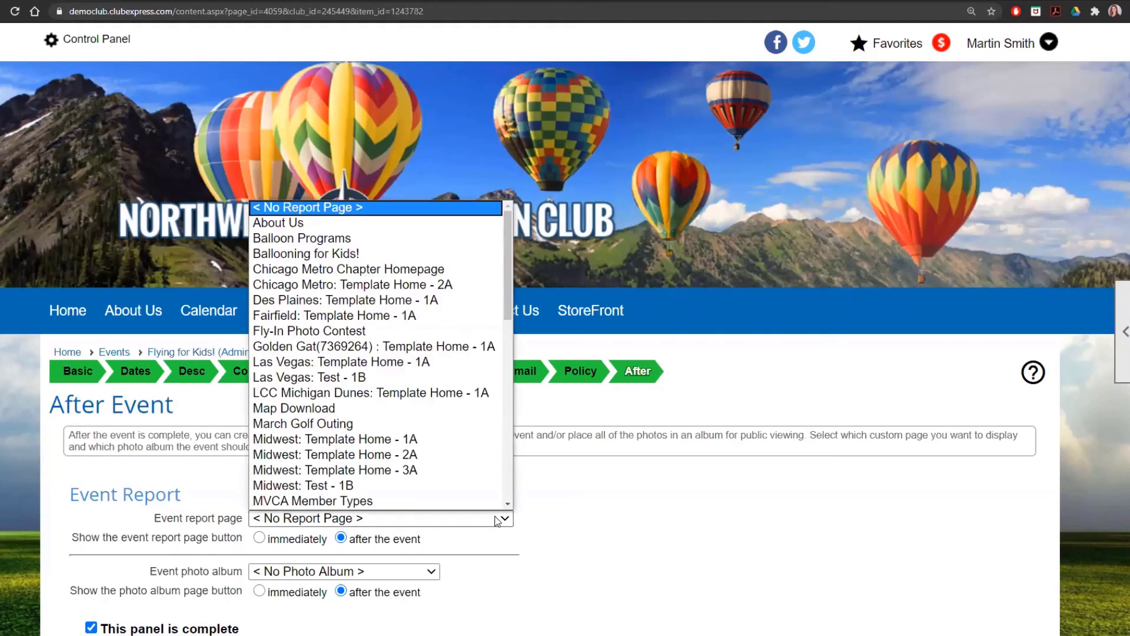
{"action": "left_click_drag", "start_coordinate": [507, 303], "coordinate": [506, 483]}
{"action": "left_click", "coordinate": [562, 526]}
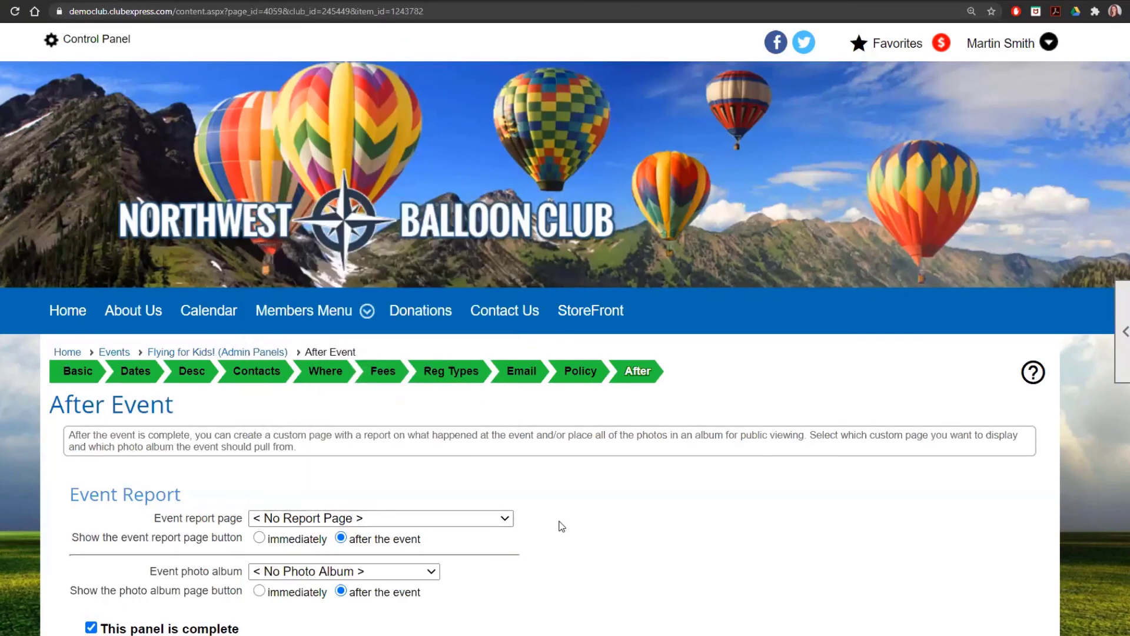
{"action": "scroll", "coordinate": [355, 471], "scroll_direction": "down", "scroll_amount": 3}
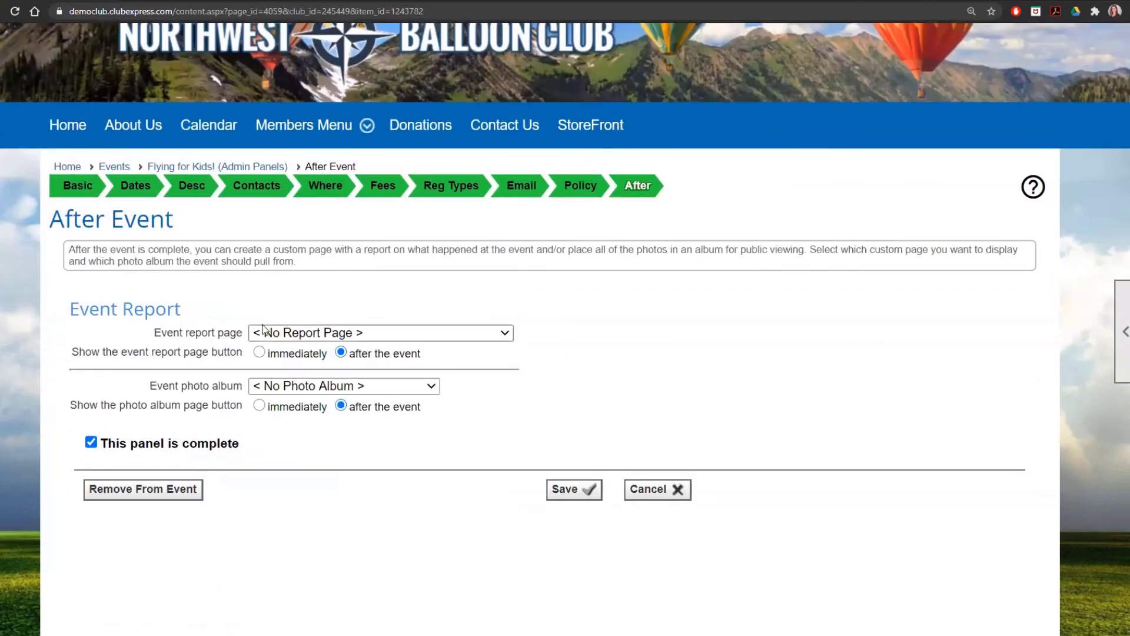
{"action": "left_click_drag", "start_coordinate": [155, 336], "coordinate": [241, 339]}
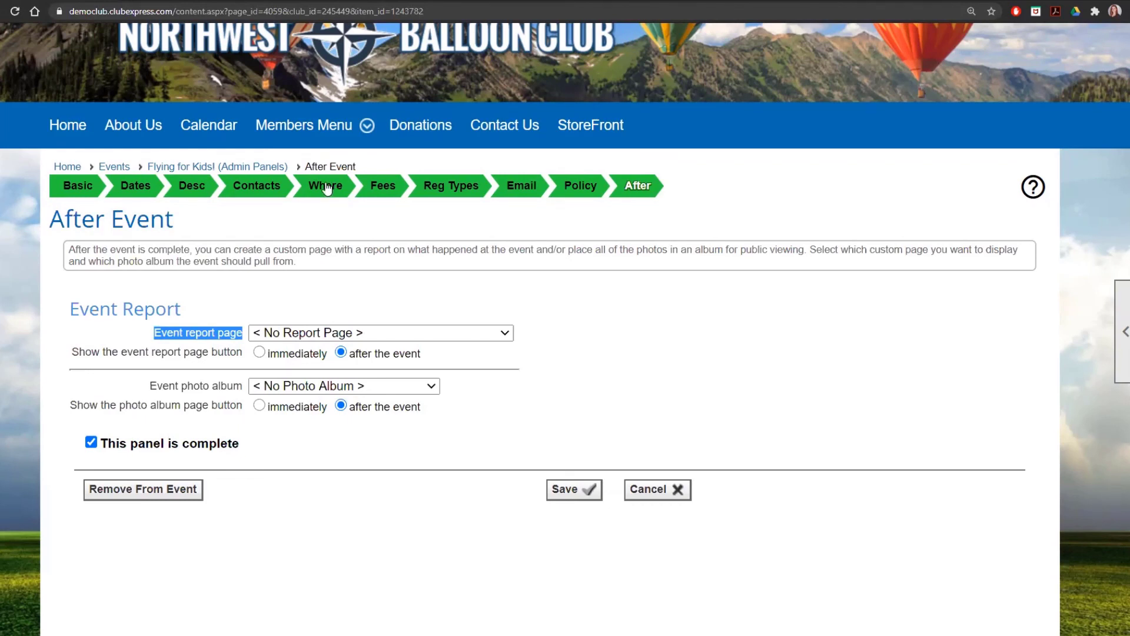
Examine the Flying for Kids! formatted description, page row layouts and event rules, and return to the event's admin panels
{"action": "left_click", "coordinate": [199, 187]}
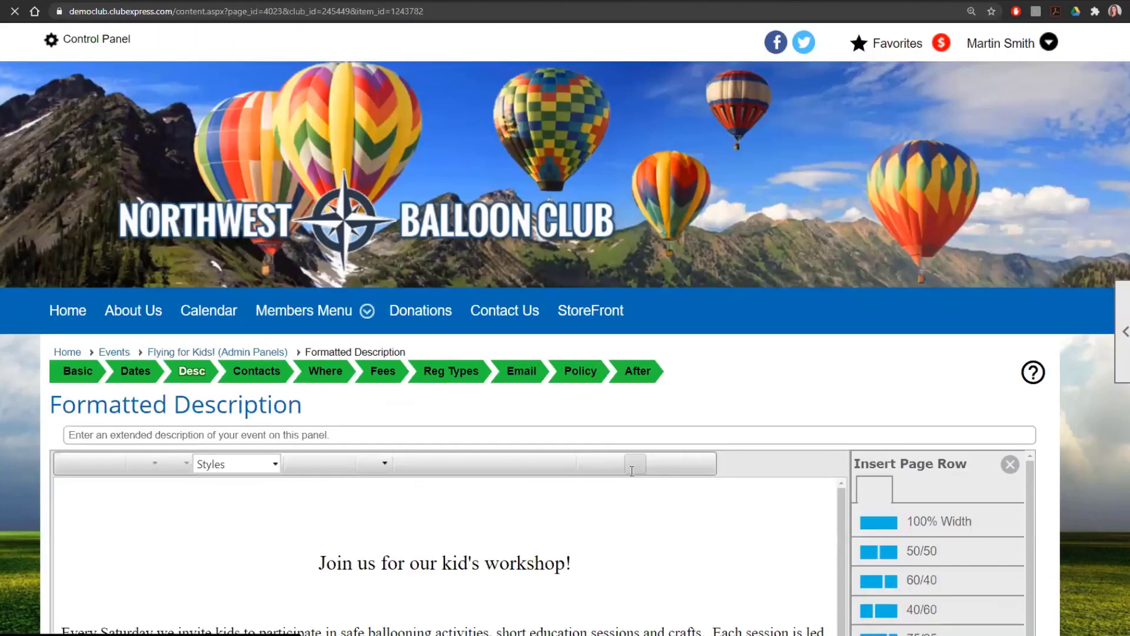
{"action": "scroll", "coordinate": [972, 498], "scroll_direction": "down", "scroll_amount": 2}
{"action": "scroll", "coordinate": [973, 500], "scroll_direction": "down", "scroll_amount": 1}
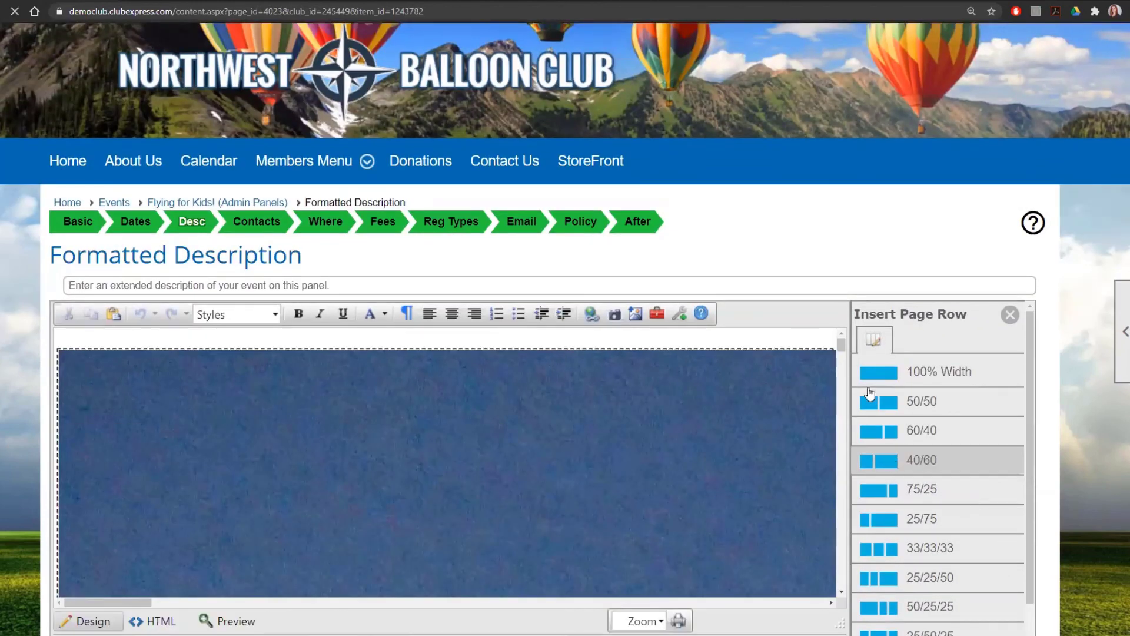
{"action": "scroll", "coordinate": [887, 384], "scroll_direction": "down", "scroll_amount": 4}
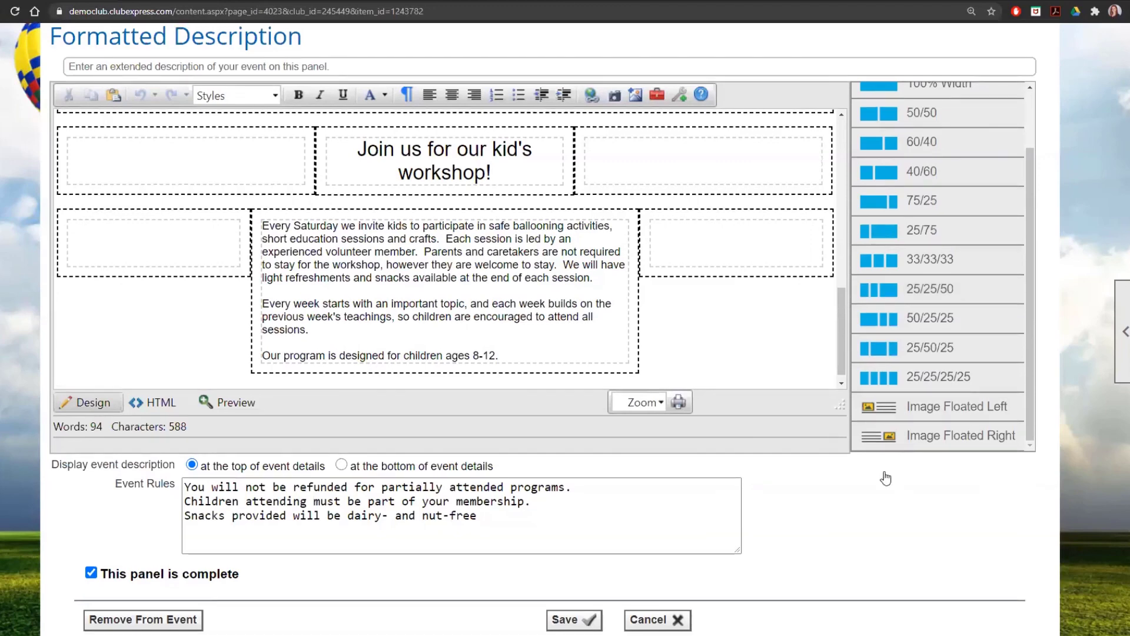
{"action": "scroll", "coordinate": [885, 479], "scroll_direction": "up", "scroll_amount": 2}
{"action": "left_click", "coordinate": [201, 106]}
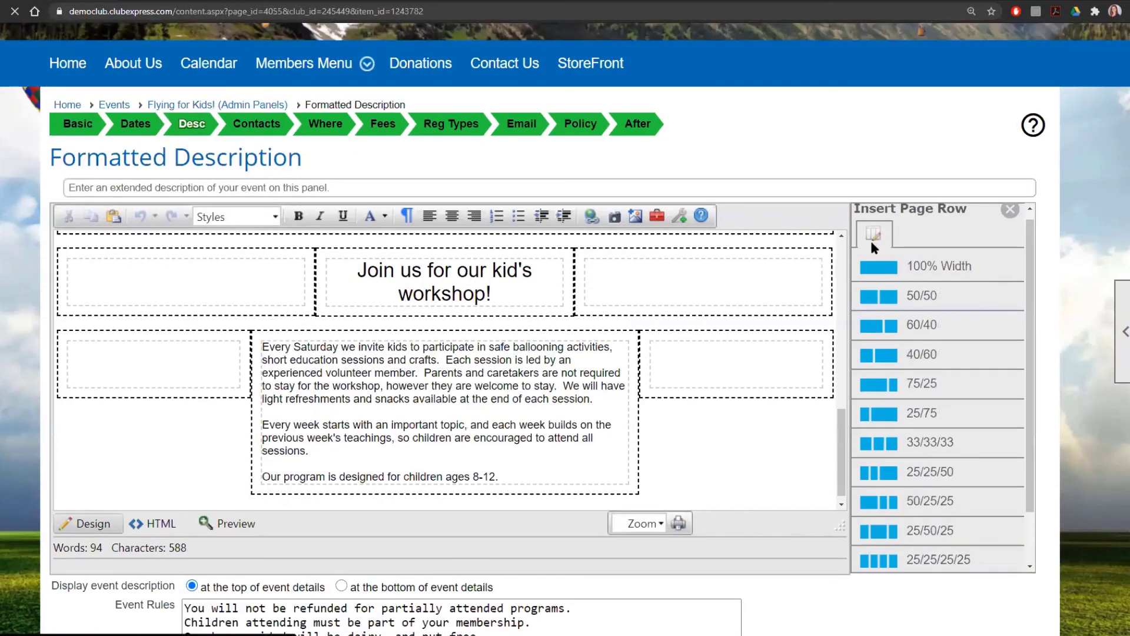
Look through the Flying for Kids! reports, highlighting Registrations with Answers and Event Registrants With Answers by Question, and close the list
{"action": "scroll", "coordinate": [880, 368], "scroll_direction": "down", "scroll_amount": 4}
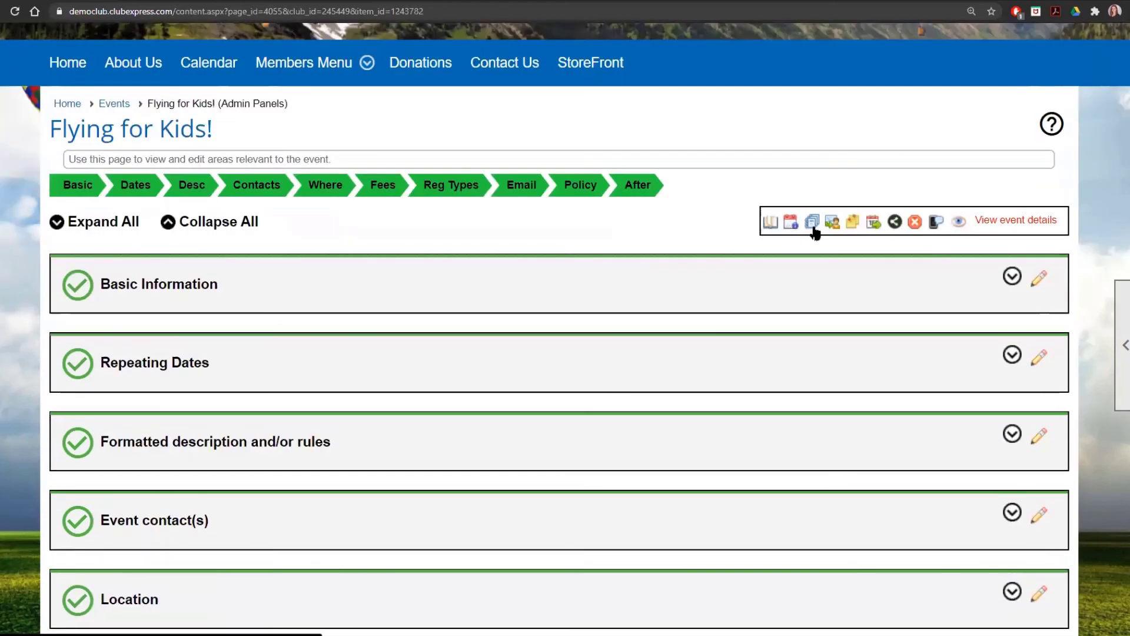
{"action": "left_click", "coordinate": [813, 223]}
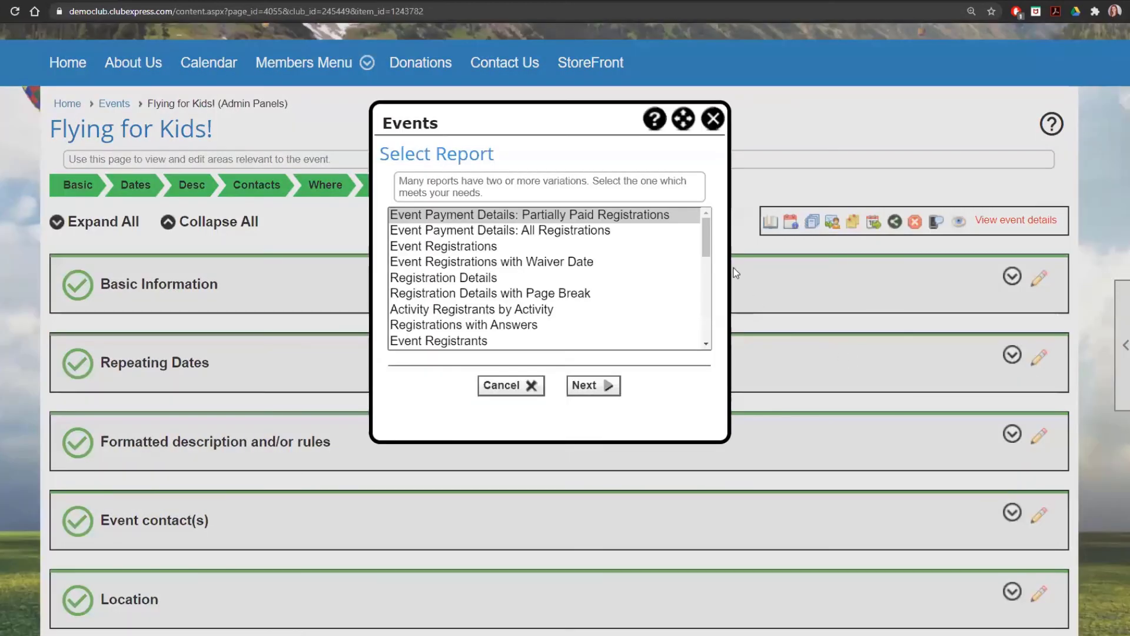
{"action": "scroll", "coordinate": [709, 254], "scroll_direction": "down", "scroll_amount": 1}
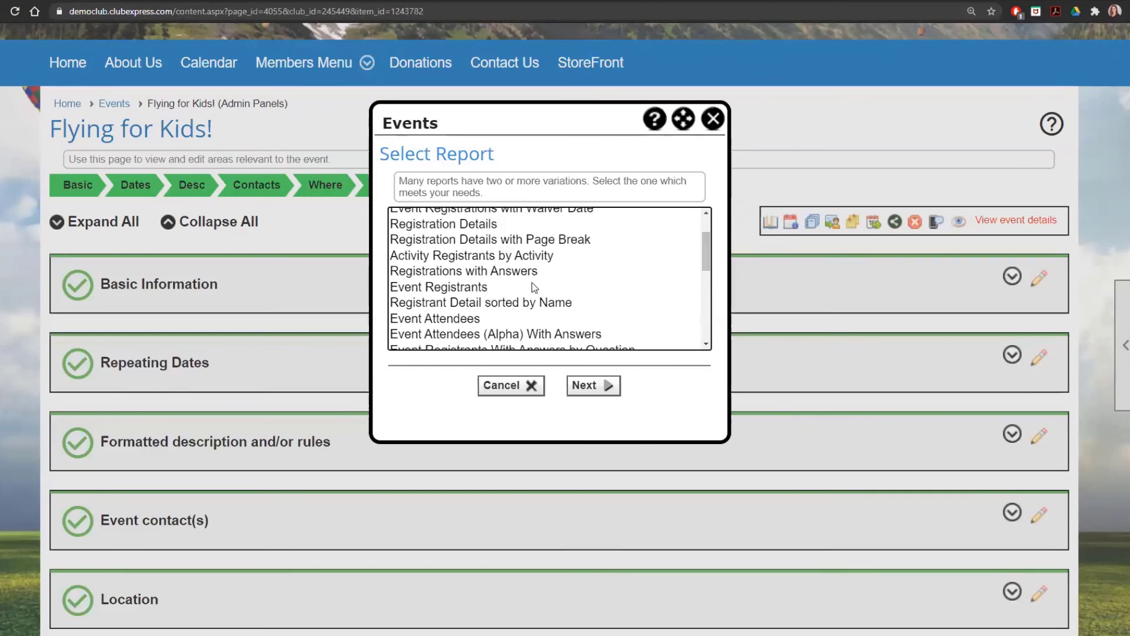
{"action": "left_click", "coordinate": [509, 272]}
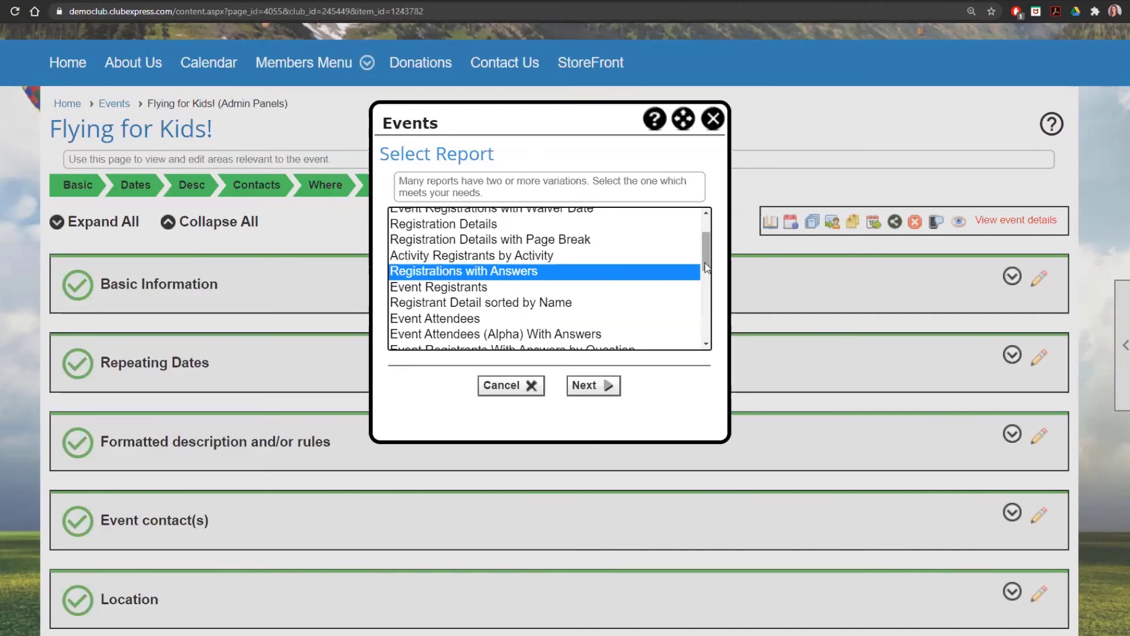
{"action": "left_click_drag", "start_coordinate": [706, 262], "coordinate": [706, 286]}
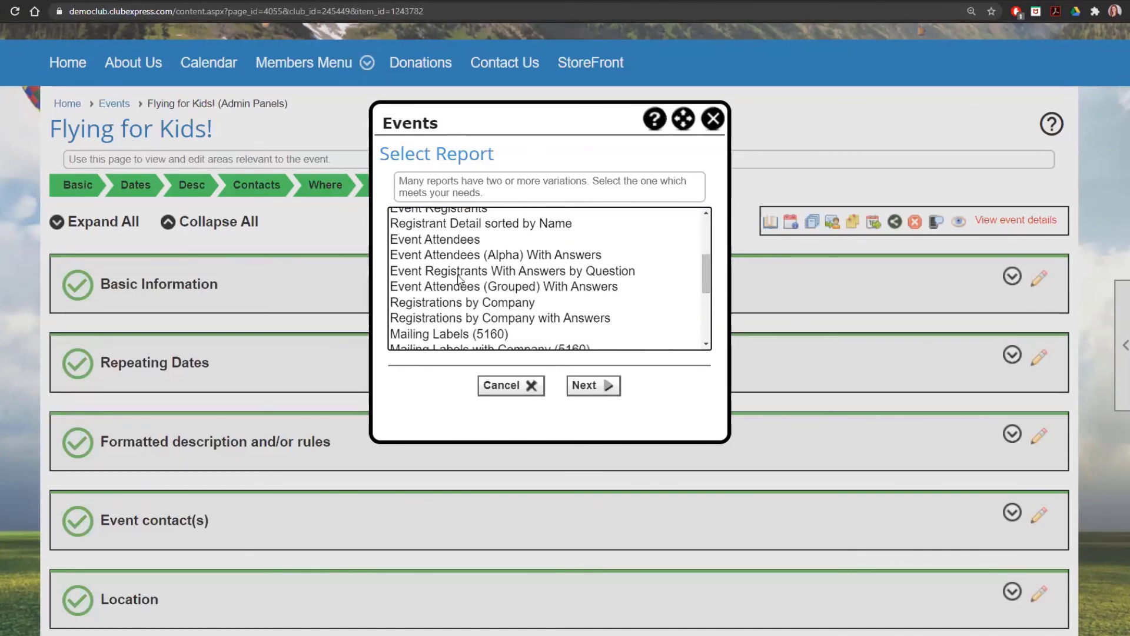
{"action": "left_click", "coordinate": [687, 271]}
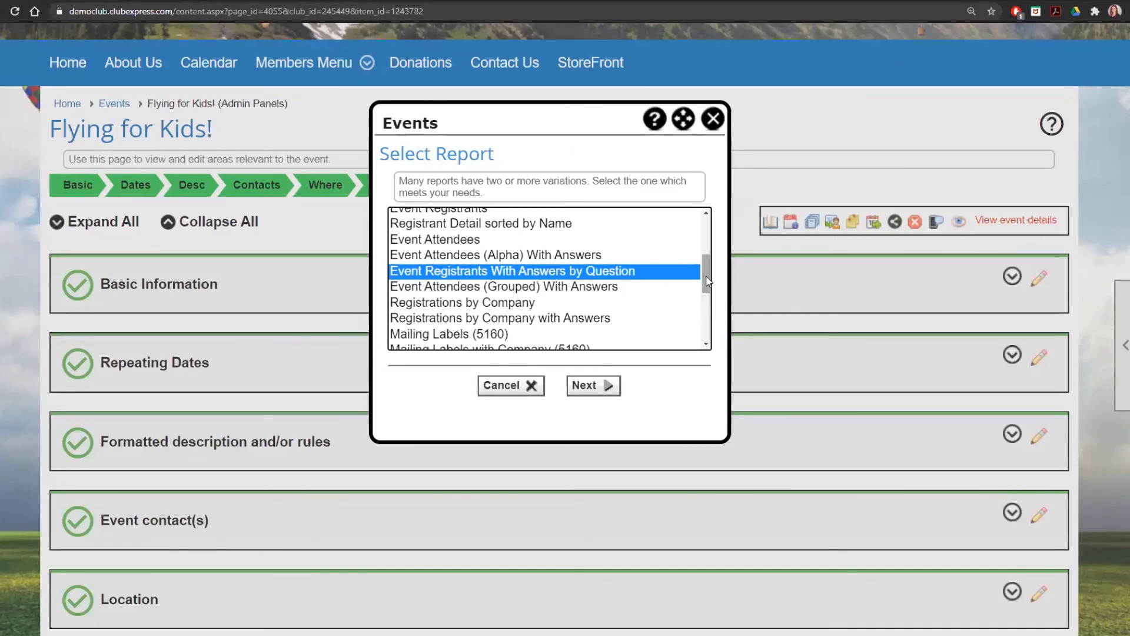
{"action": "left_click", "coordinate": [709, 125]}
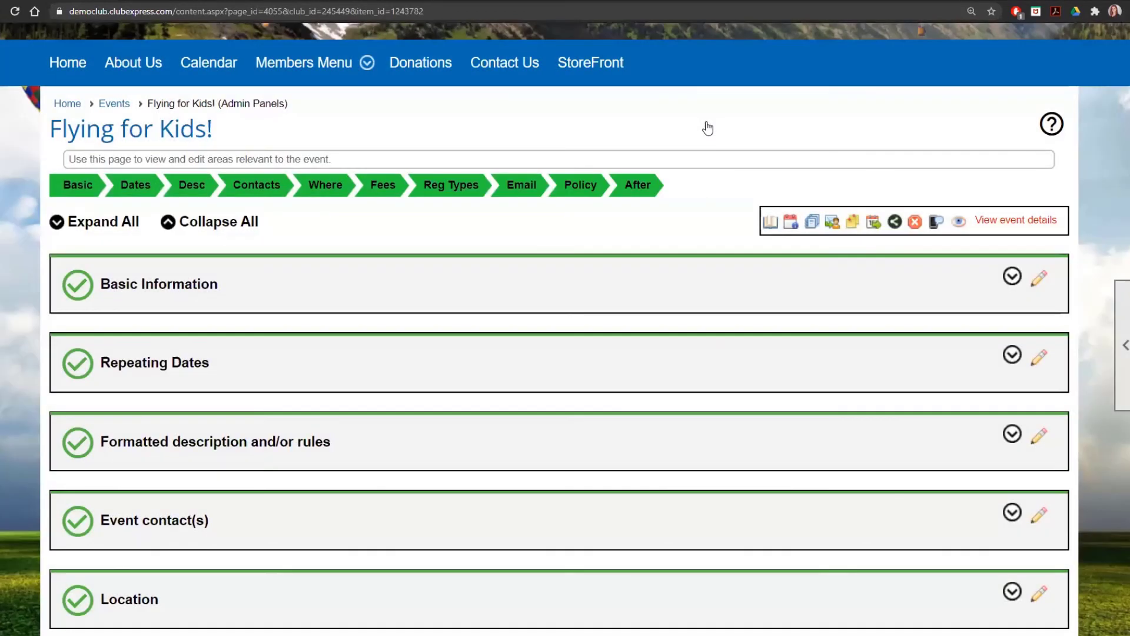
Start a Flying for Kids! registration for an existing member with just this member attending, and return to the events calendar
{"action": "left_click", "coordinate": [771, 230]}
{"action": "left_click", "coordinate": [112, 384]}
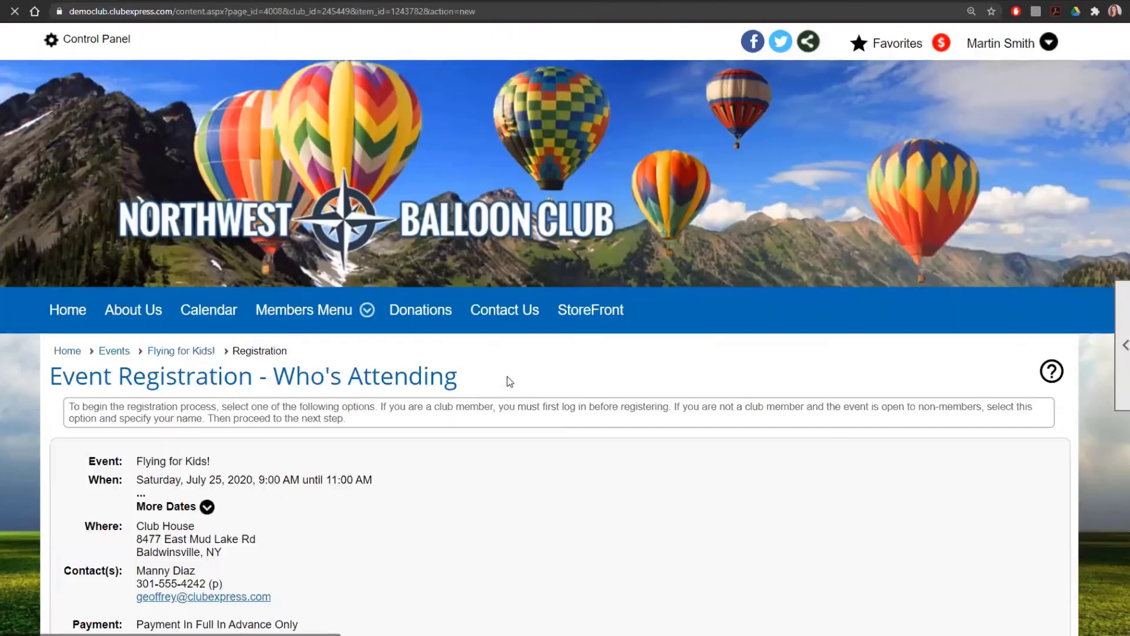
{"action": "scroll", "coordinate": [553, 435], "scroll_direction": "down", "scroll_amount": 5}
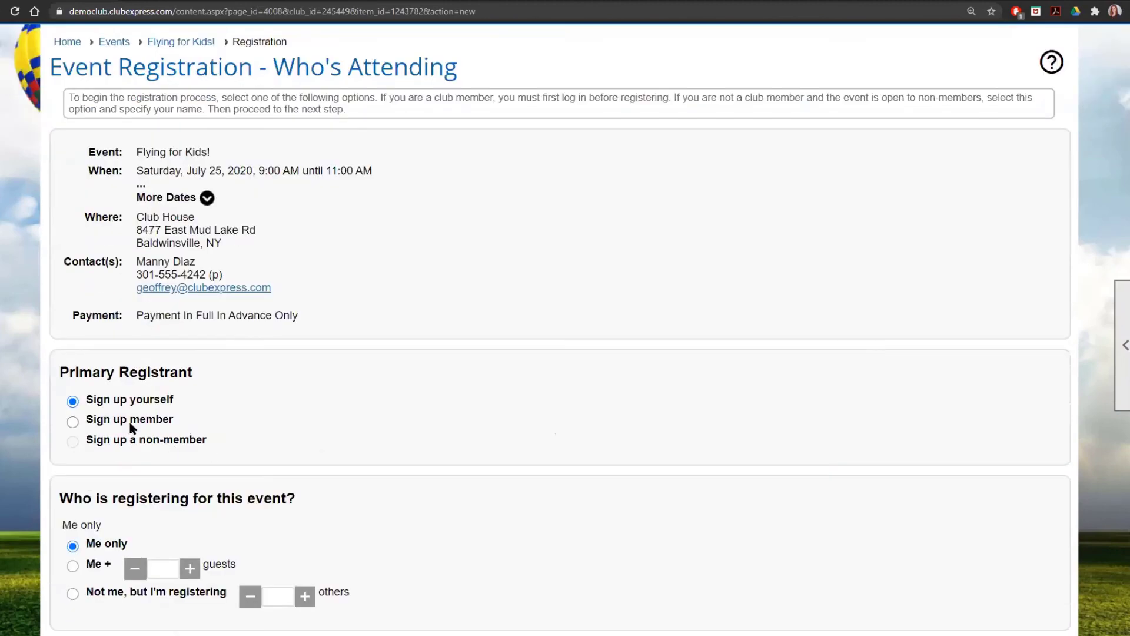
{"action": "left_click", "coordinate": [130, 420]}
{"action": "type", "text": "aban"}
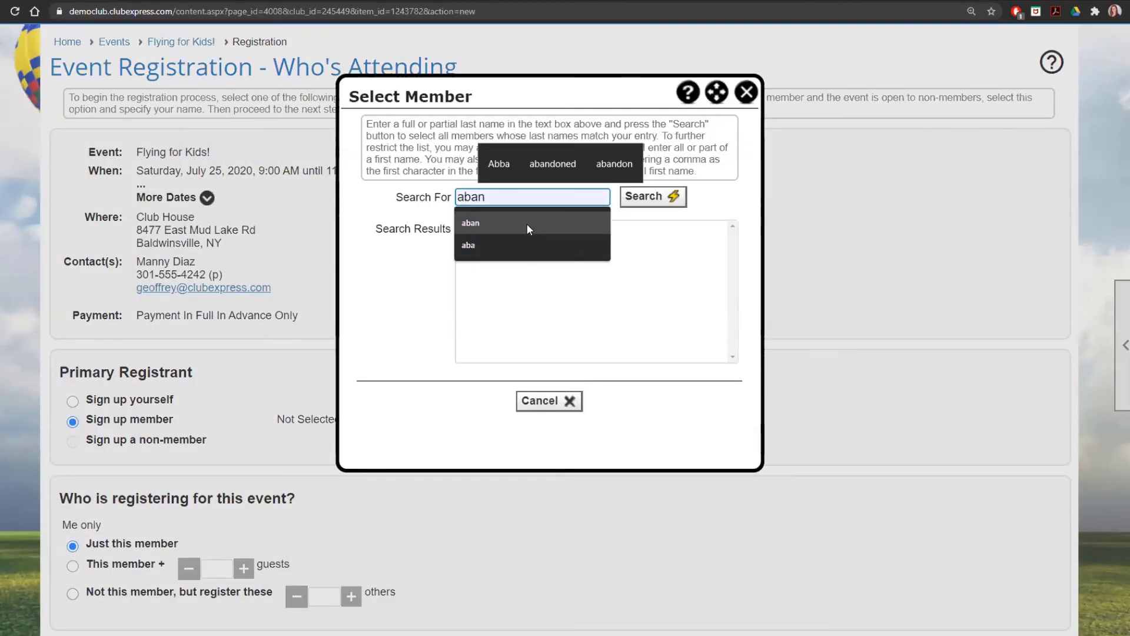
{"action": "left_click", "coordinate": [526, 223]}
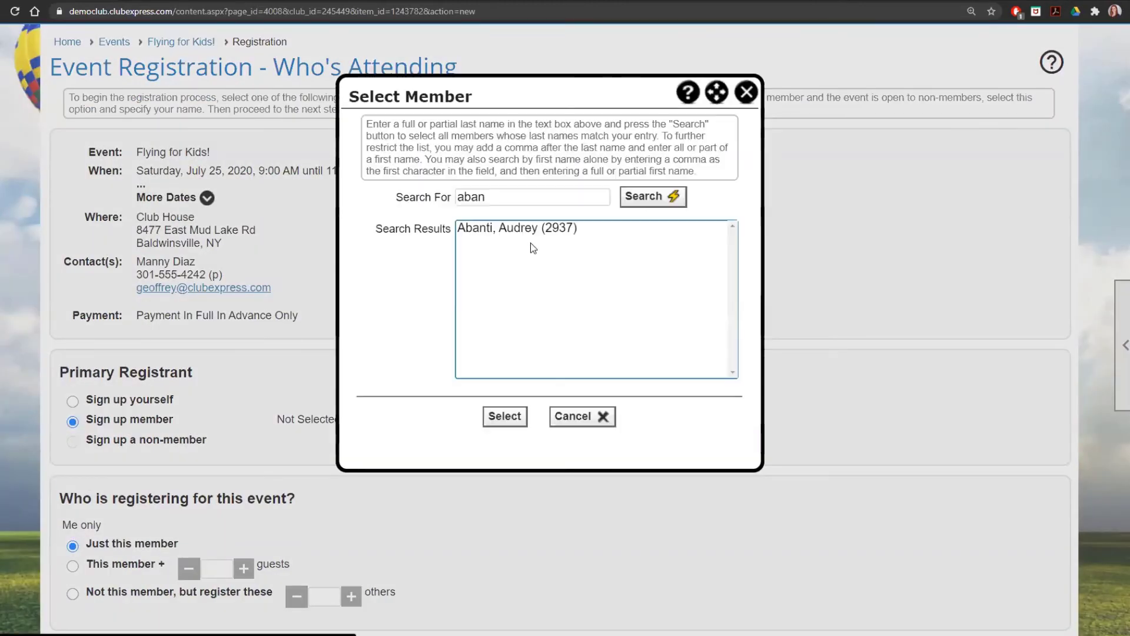
{"action": "left_click", "coordinate": [504, 419]}
{"action": "scroll", "coordinate": [504, 424], "scroll_direction": "down", "scroll_amount": 3}
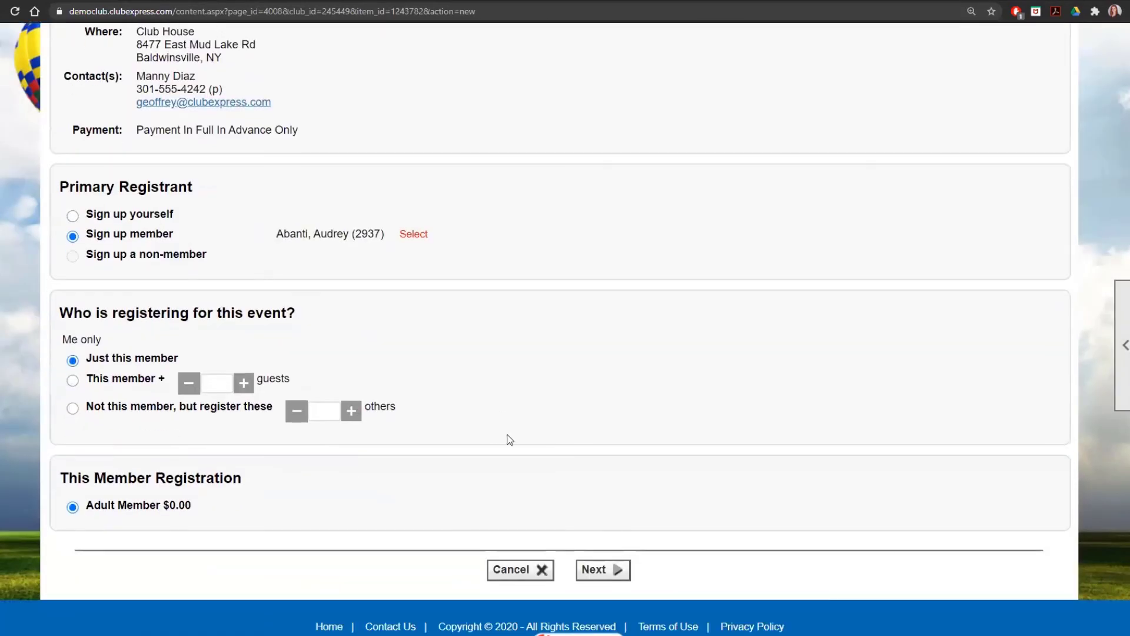
{"action": "left_click", "coordinate": [601, 569]}
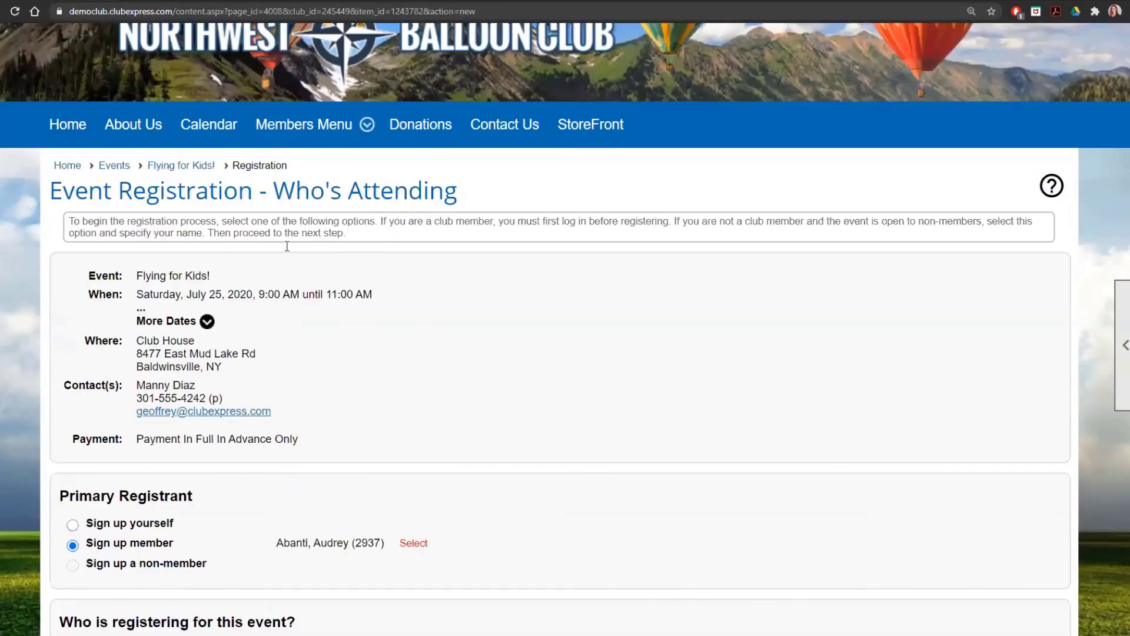
{"action": "scroll", "coordinate": [767, 439], "scroll_direction": "down", "scroll_amount": 5}
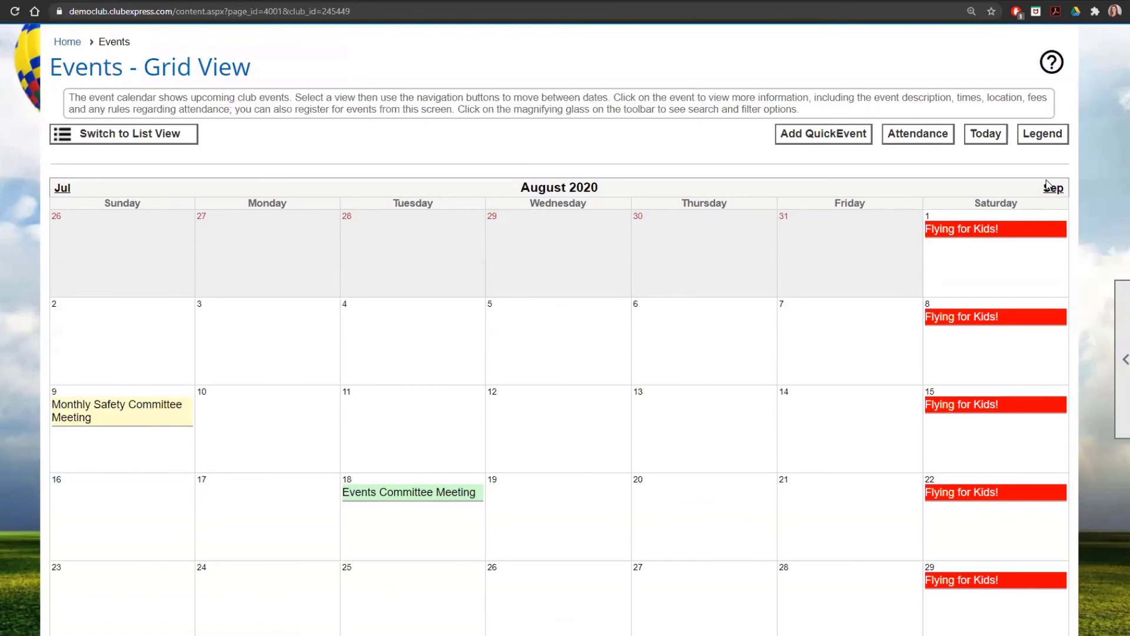
Open the Advanced Safety Training Class from the October 2020 calendar and start a registration for it
{"action": "left_click", "coordinate": [1053, 189]}
{"action": "left_click", "coordinate": [1053, 188]}
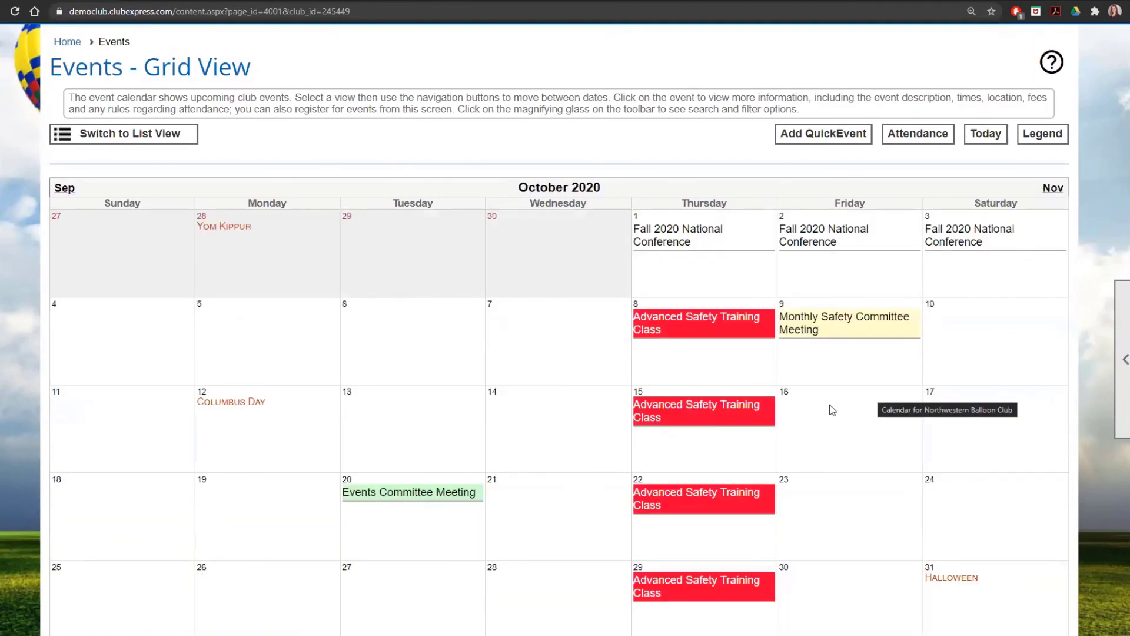
{"action": "left_click", "coordinate": [749, 411]}
{"action": "scroll", "coordinate": [871, 399], "scroll_direction": "down", "scroll_amount": 4}
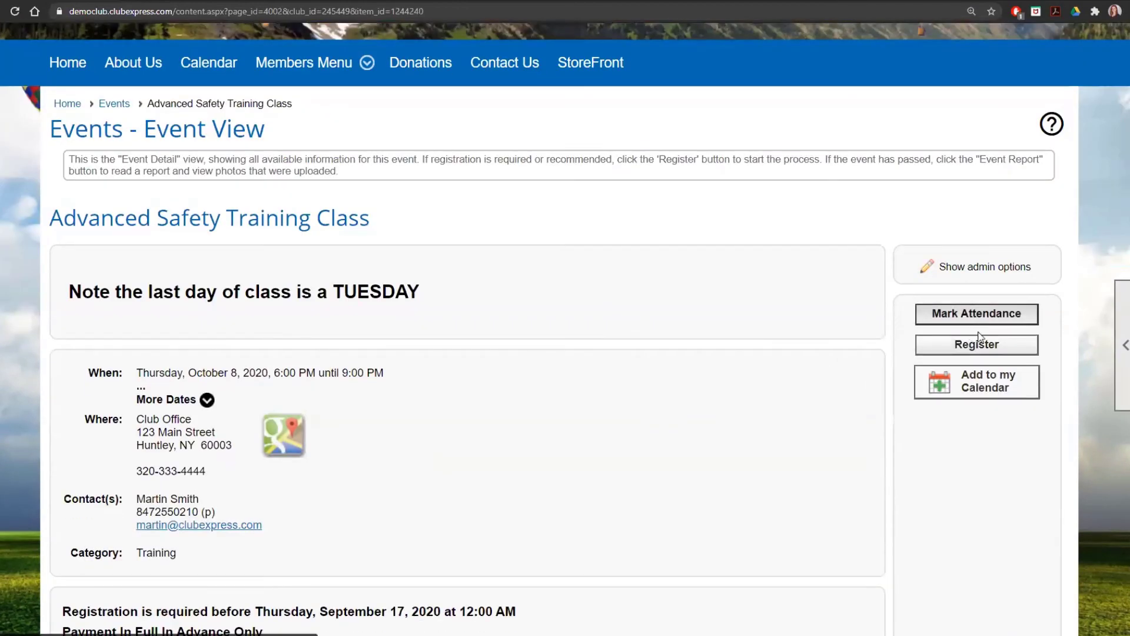
{"action": "left_click", "coordinate": [978, 347]}
{"action": "scroll", "coordinate": [342, 426], "scroll_direction": "down", "scroll_amount": 5}
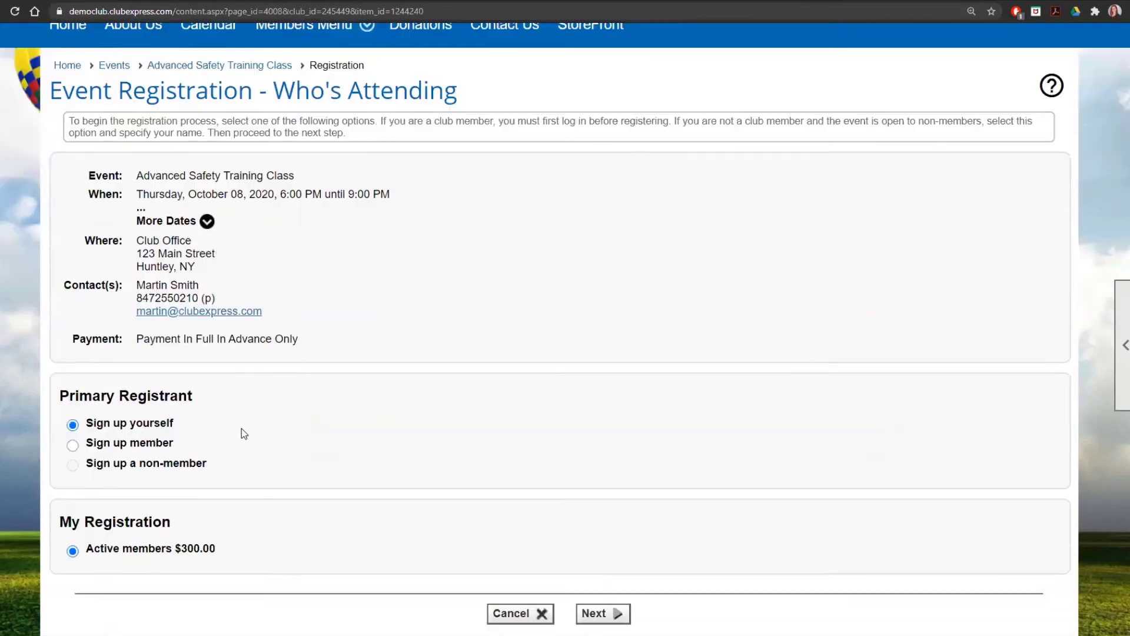
Sign up an existing member found by last name as primary registrant at the Active members rate, and complete the registration
{"action": "left_click", "coordinate": [151, 423]}
{"action": "left_click", "coordinate": [370, 419]}
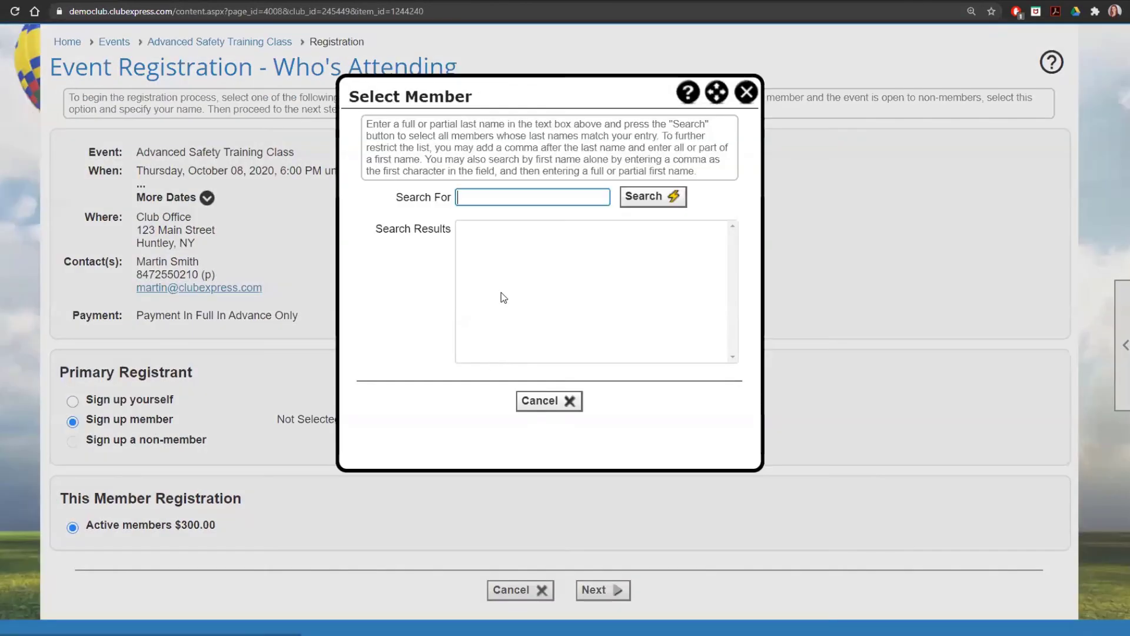
{"action": "type", "text": "aban"}
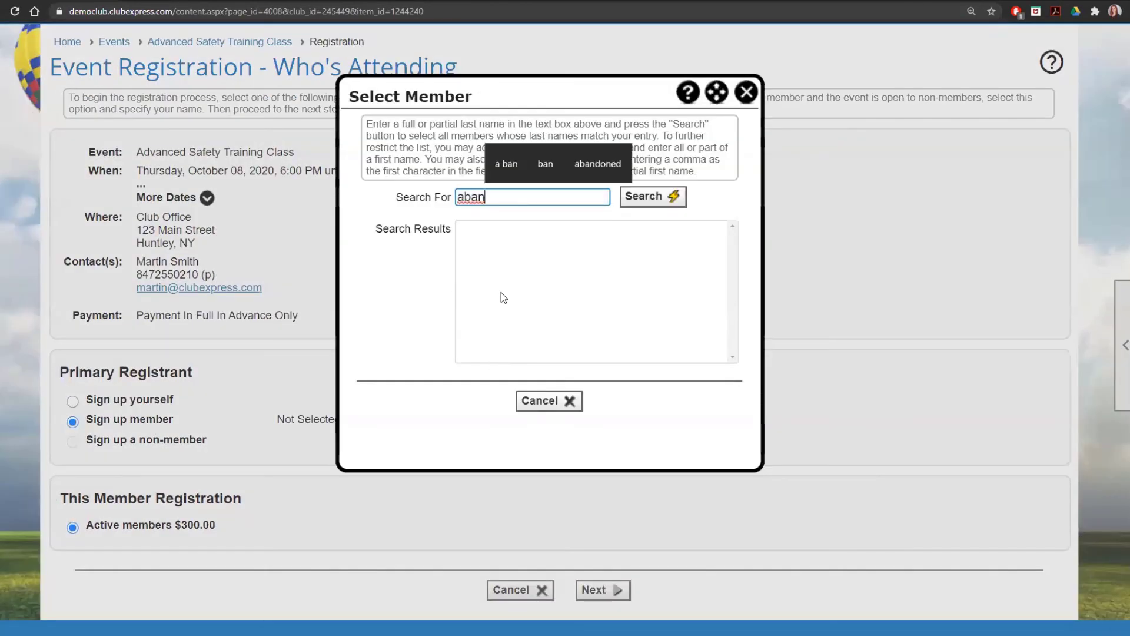
{"action": "key", "text": "Return"}
{"action": "left_click", "coordinate": [529, 229]}
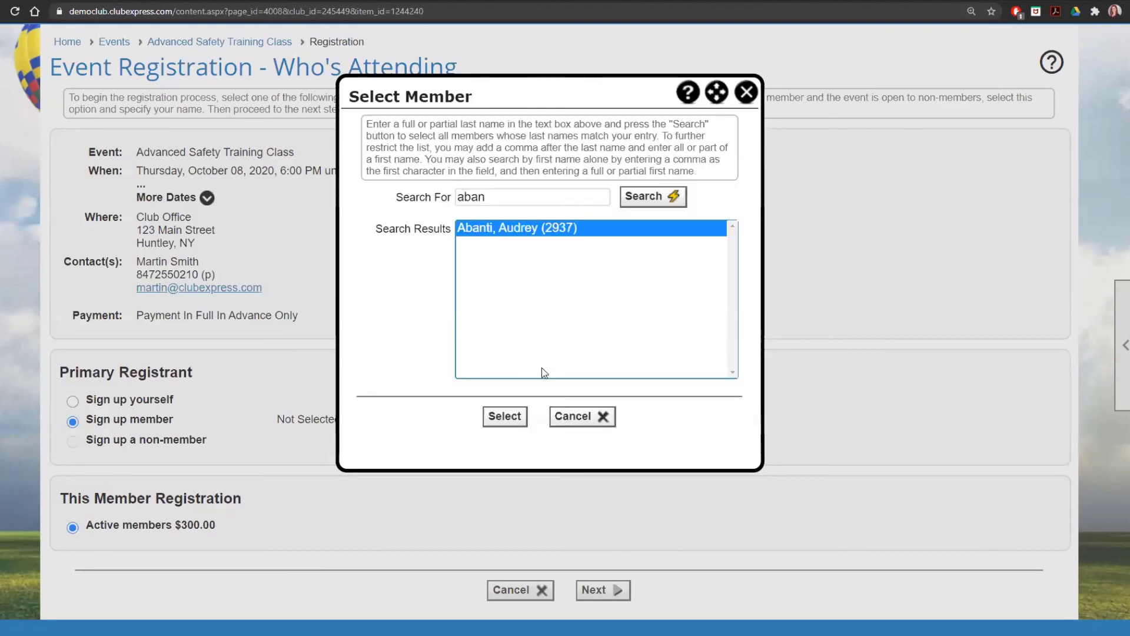
{"action": "left_click", "coordinate": [510, 416]}
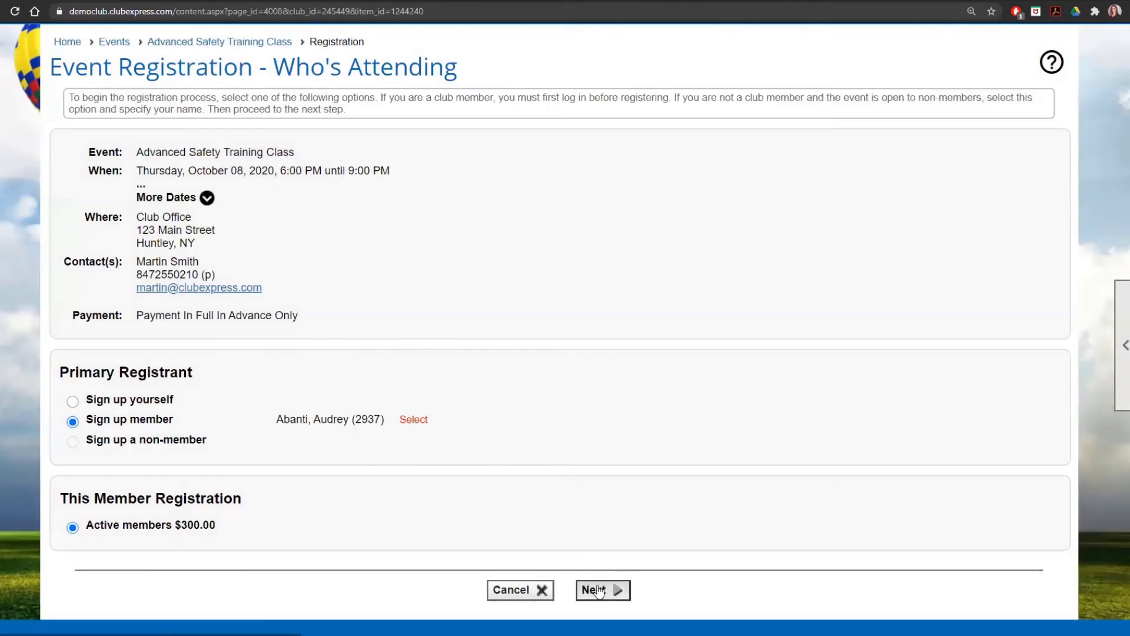
{"action": "left_click", "coordinate": [596, 590]}
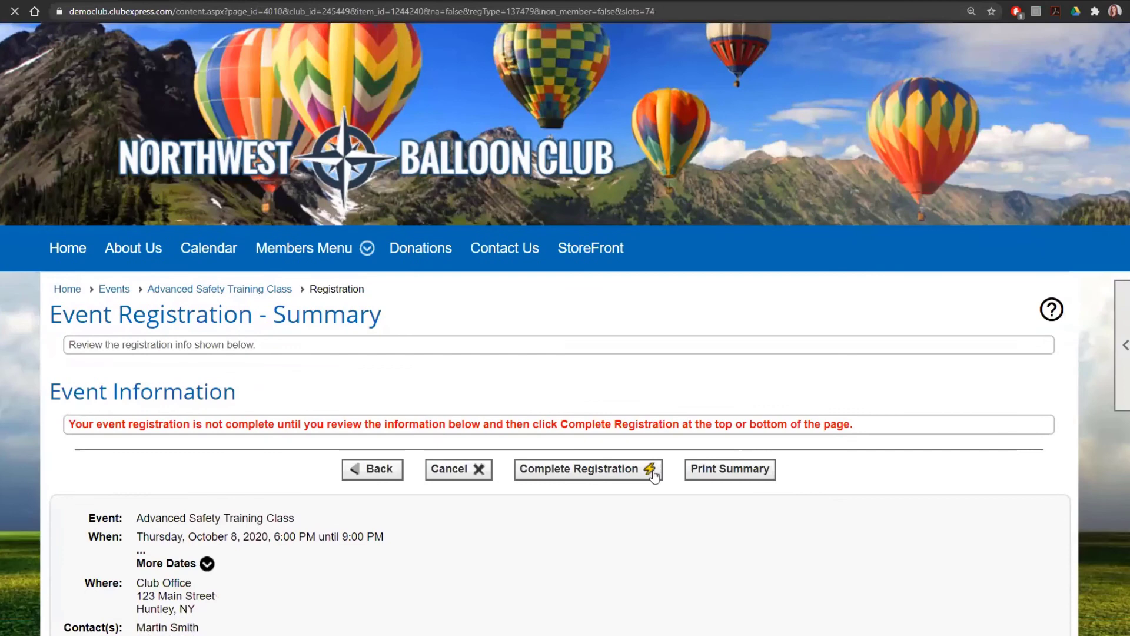
{"action": "left_click", "coordinate": [648, 469]}
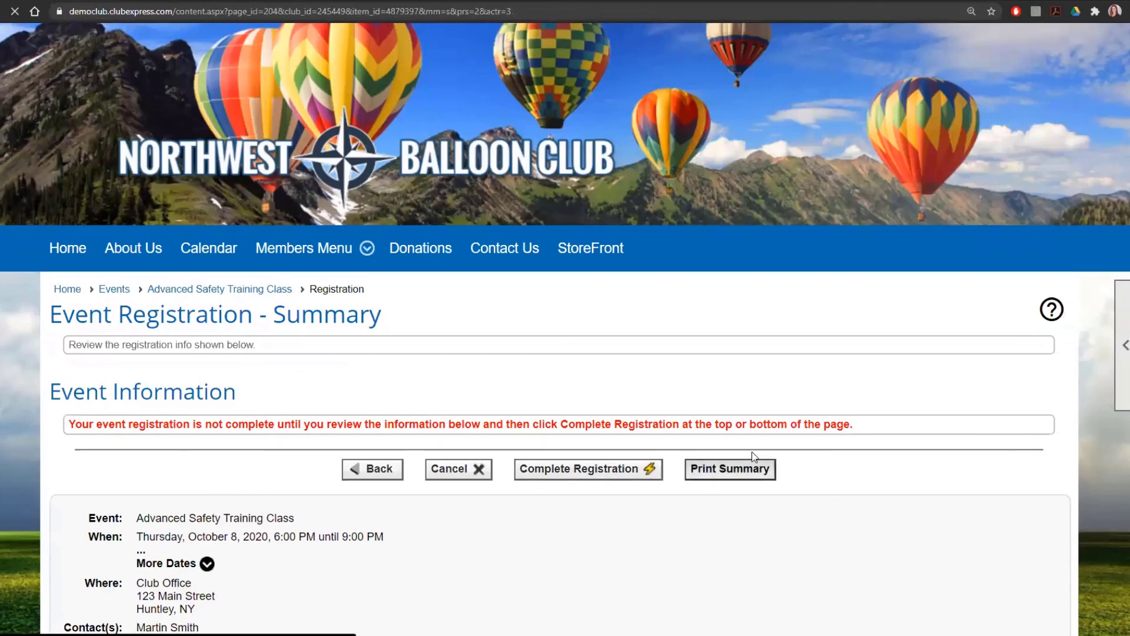
Select the member's Advanced Safety Training Class registration and Building Fund donation for payment
{"action": "scroll", "coordinate": [752, 451], "scroll_direction": "down", "scroll_amount": 2}
{"action": "left_click", "coordinate": [546, 199]}
{"action": "scroll", "coordinate": [726, 302], "scroll_direction": "down", "scroll_amount": 2}
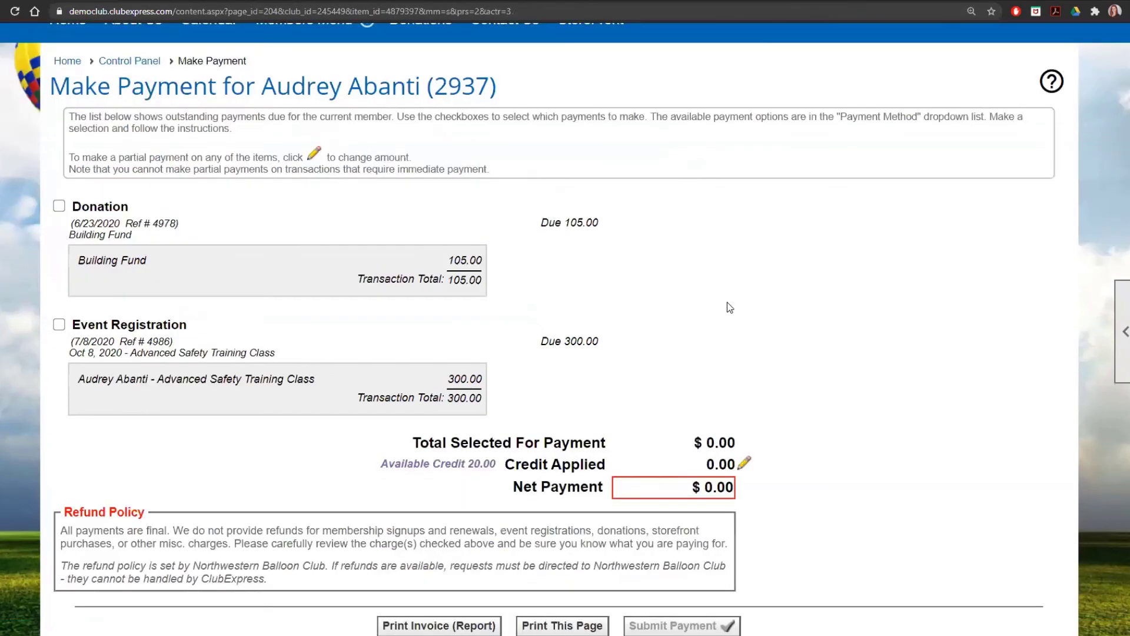
{"action": "left_click", "coordinate": [59, 306]}
{"action": "left_click", "coordinate": [58, 188]}
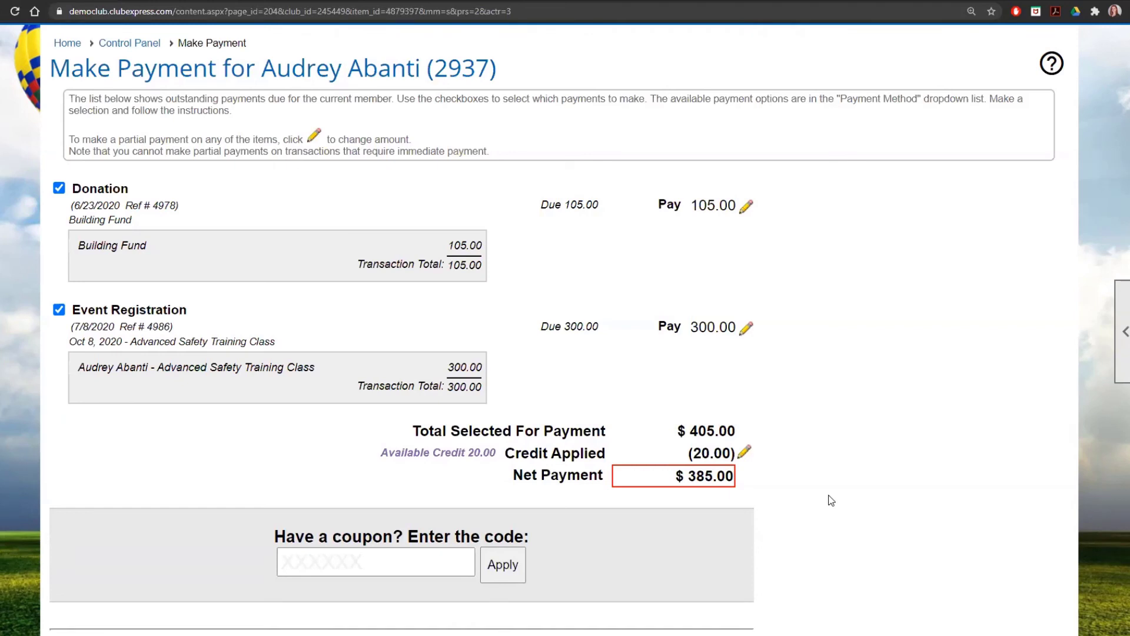
Leave the payment page for the Control Panel and open the 7/25/2020 Flying for Kids! event for editing from the events manager
{"action": "scroll", "coordinate": [167, 197], "scroll_direction": "up", "scroll_amount": 2}
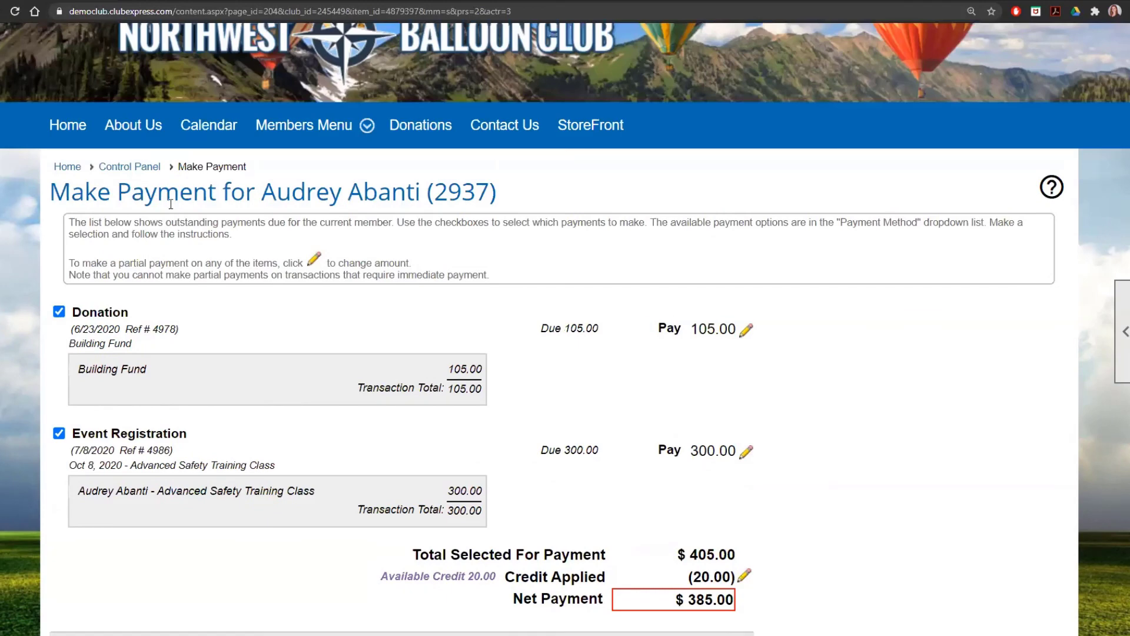
{"action": "left_click", "coordinate": [149, 169]}
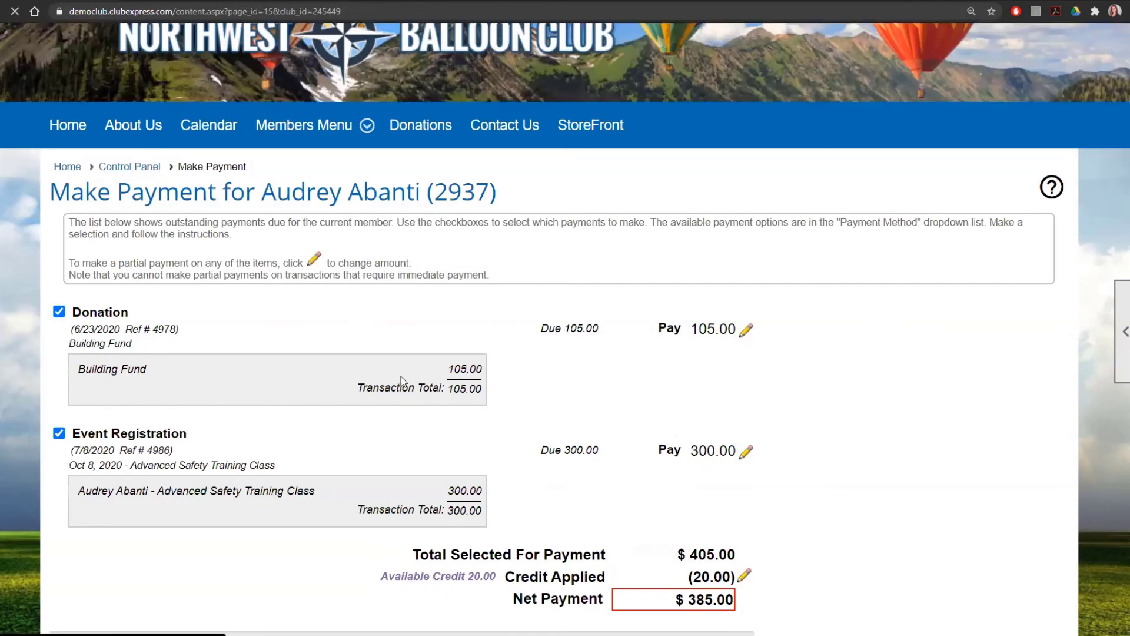
{"action": "scroll", "coordinate": [222, 474], "scroll_direction": "down", "scroll_amount": 5}
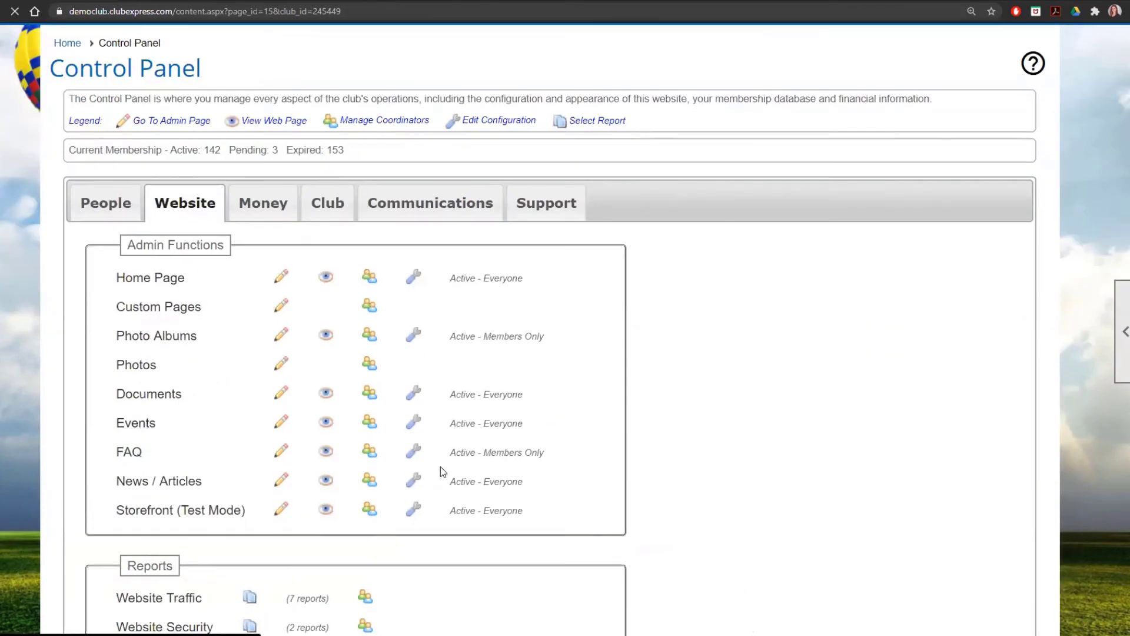
{"action": "left_click", "coordinate": [281, 422]}
{"action": "scroll", "coordinate": [651, 401], "scroll_direction": "down", "scroll_amount": 7}
{"action": "scroll", "coordinate": [651, 401], "scroll_direction": "down", "scroll_amount": 10}
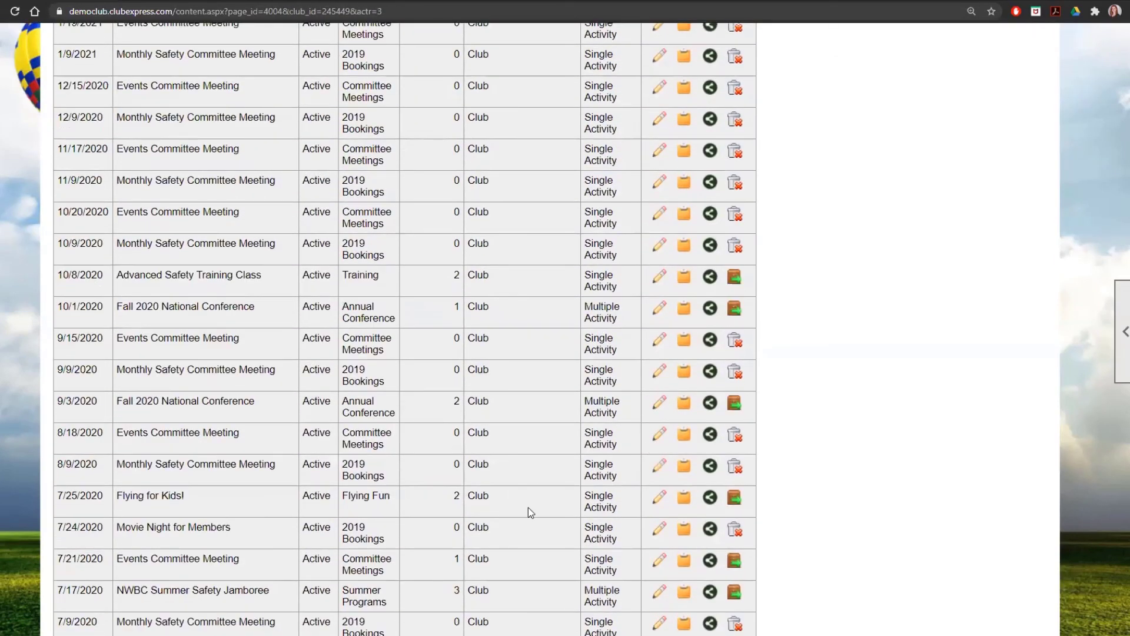
{"action": "left_click", "coordinate": [659, 499]}
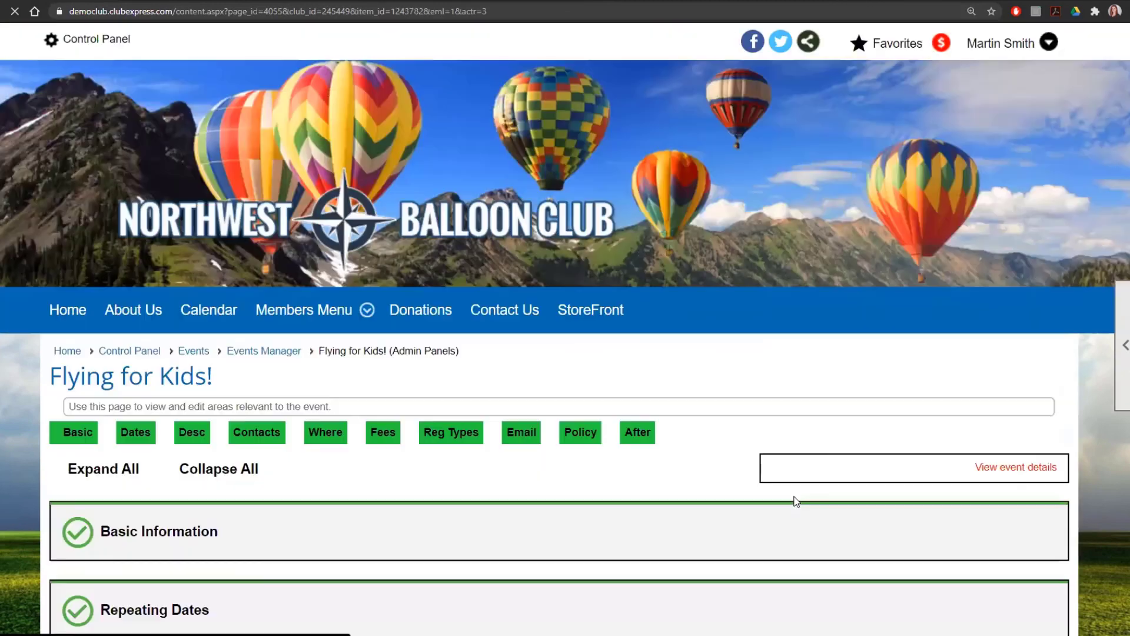
Examine the registration, capacity and waitlist settings and the repeating dates of Flying for Kids!
{"action": "scroll", "coordinate": [669, 449], "scroll_direction": "down", "scroll_amount": 3}
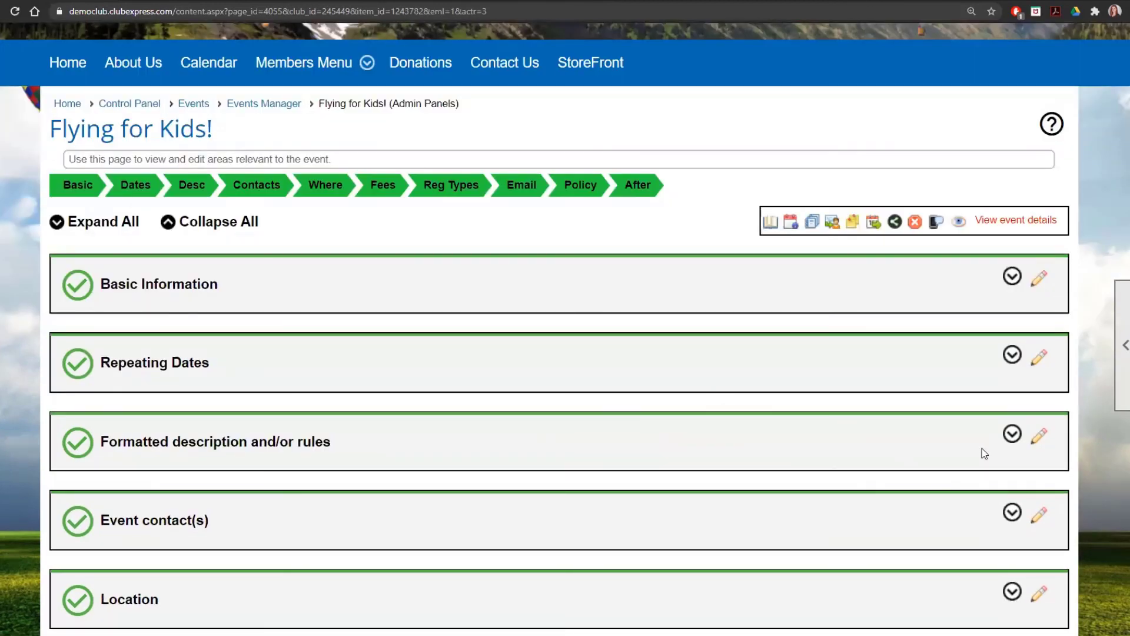
{"action": "scroll", "coordinate": [980, 459], "scroll_direction": "down", "scroll_amount": 3}
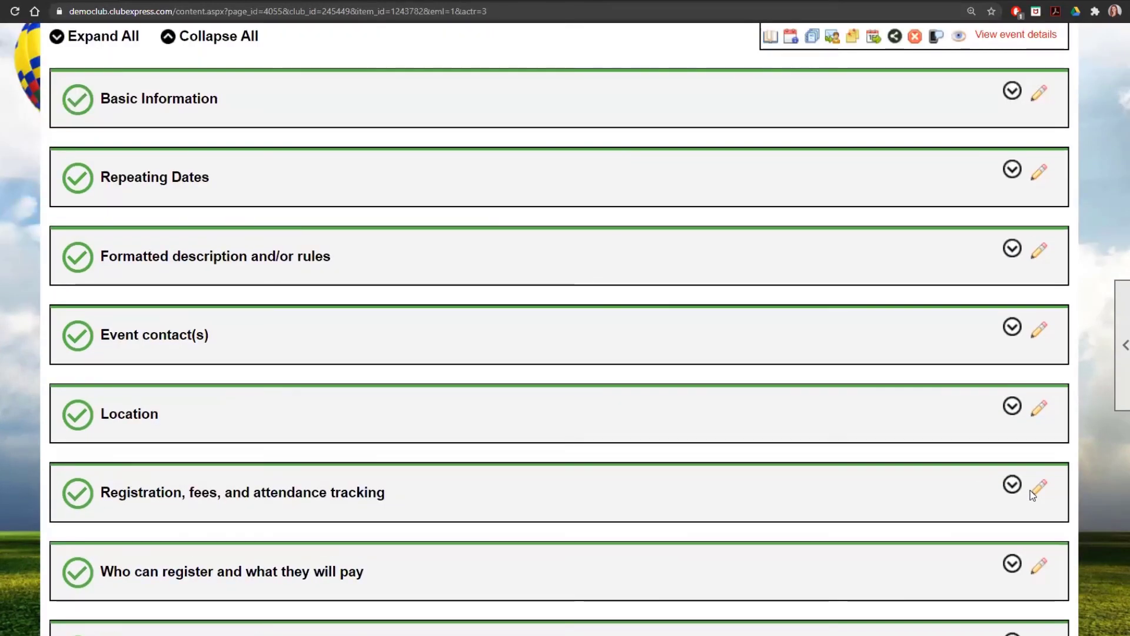
{"action": "left_click", "coordinate": [1035, 487]}
{"action": "scroll", "coordinate": [587, 437], "scroll_direction": "down", "scroll_amount": 3}
{"action": "scroll", "coordinate": [587, 438], "scroll_direction": "down", "scroll_amount": 3}
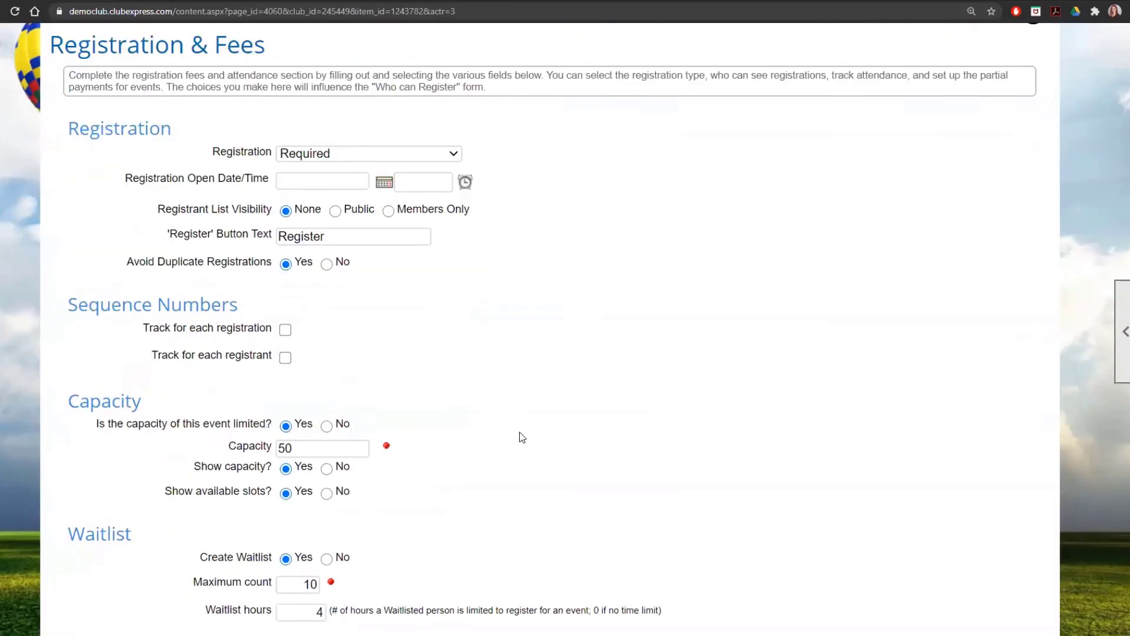
{"action": "scroll", "coordinate": [343, 408], "scroll_direction": "up", "scroll_amount": 3}
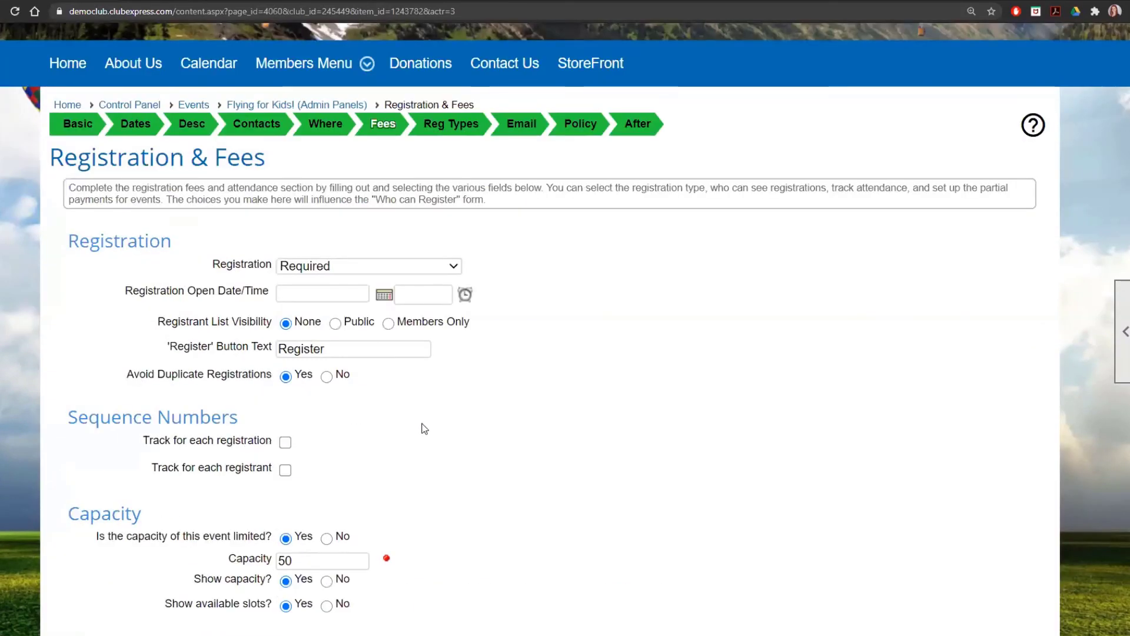
{"action": "scroll", "coordinate": [424, 426], "scroll_direction": "up", "scroll_amount": 1}
{"action": "left_click", "coordinate": [156, 202]}
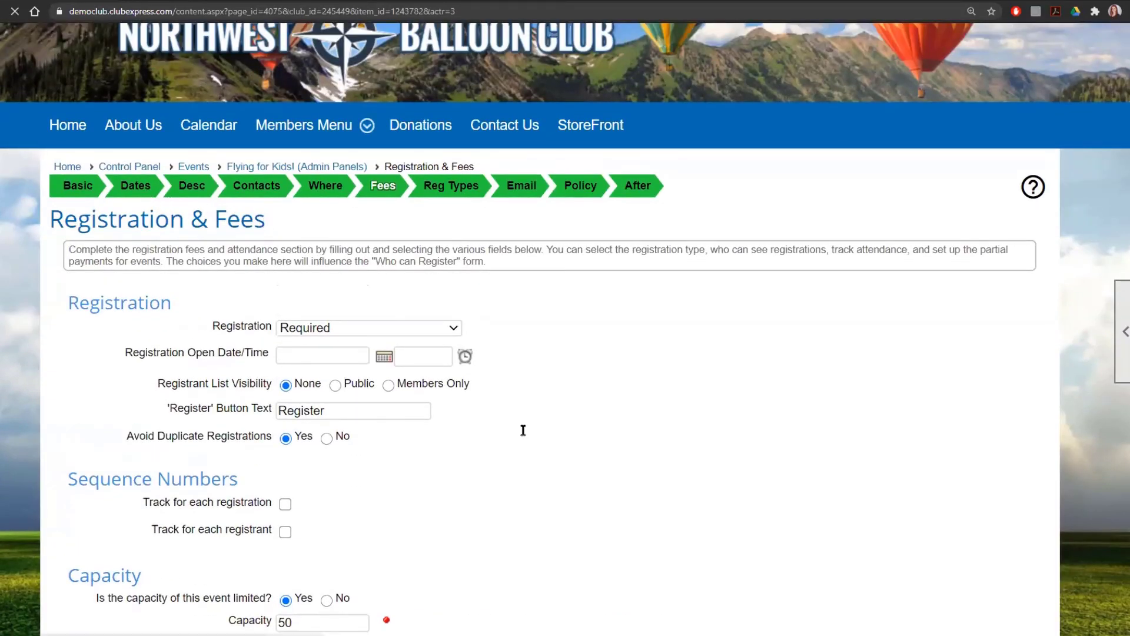
{"action": "scroll", "coordinate": [529, 419], "scroll_direction": "down", "scroll_amount": 4}
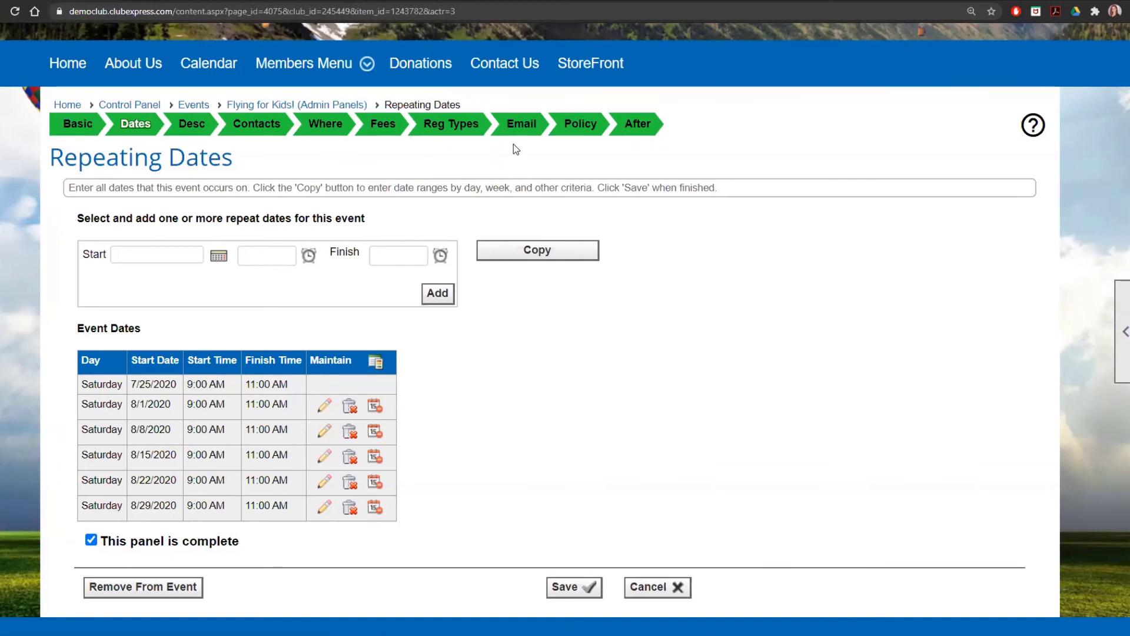
Return to the events calendar and open the Email Reminders configuration in the events manager
{"action": "left_click", "coordinate": [194, 104]}
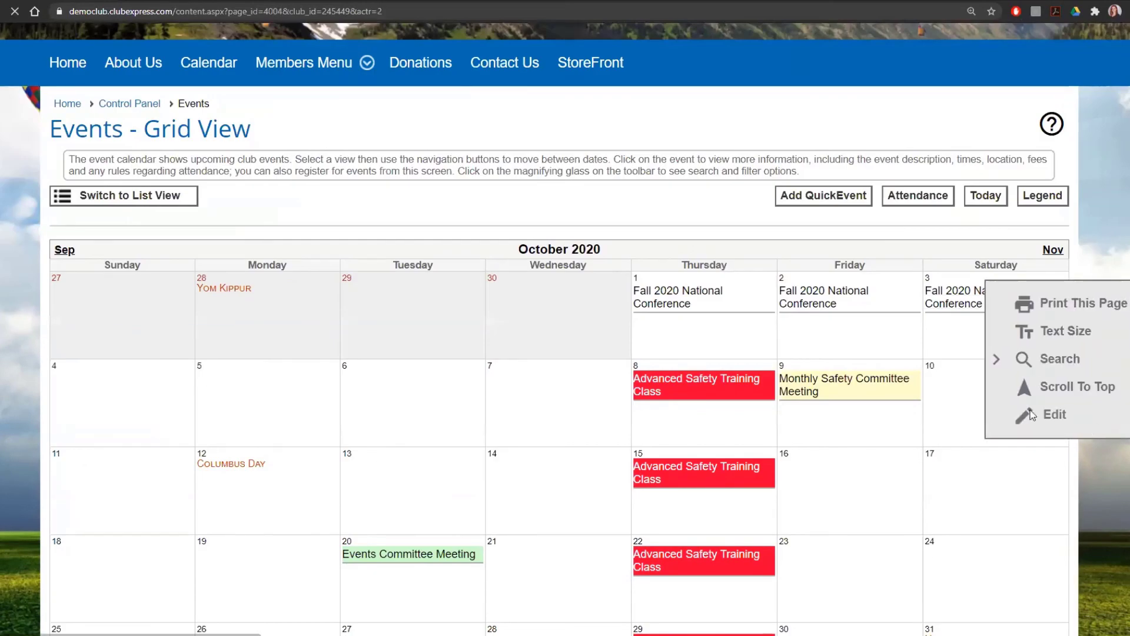
{"action": "left_click", "coordinate": [1032, 415]}
{"action": "left_click", "coordinate": [822, 182]}
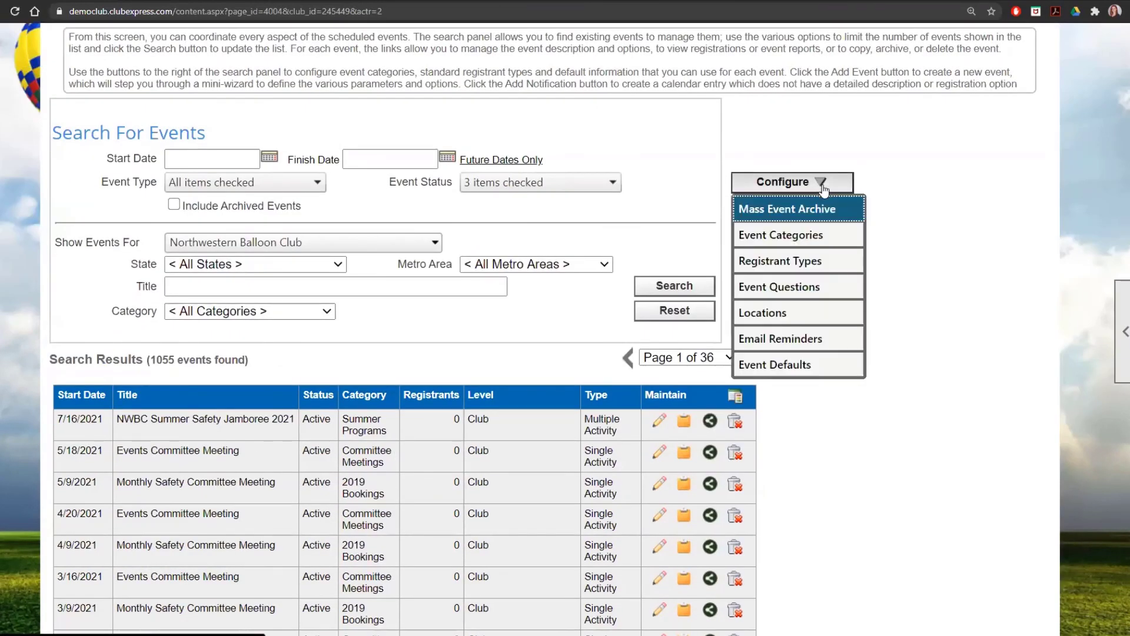
{"action": "left_click", "coordinate": [822, 339]}
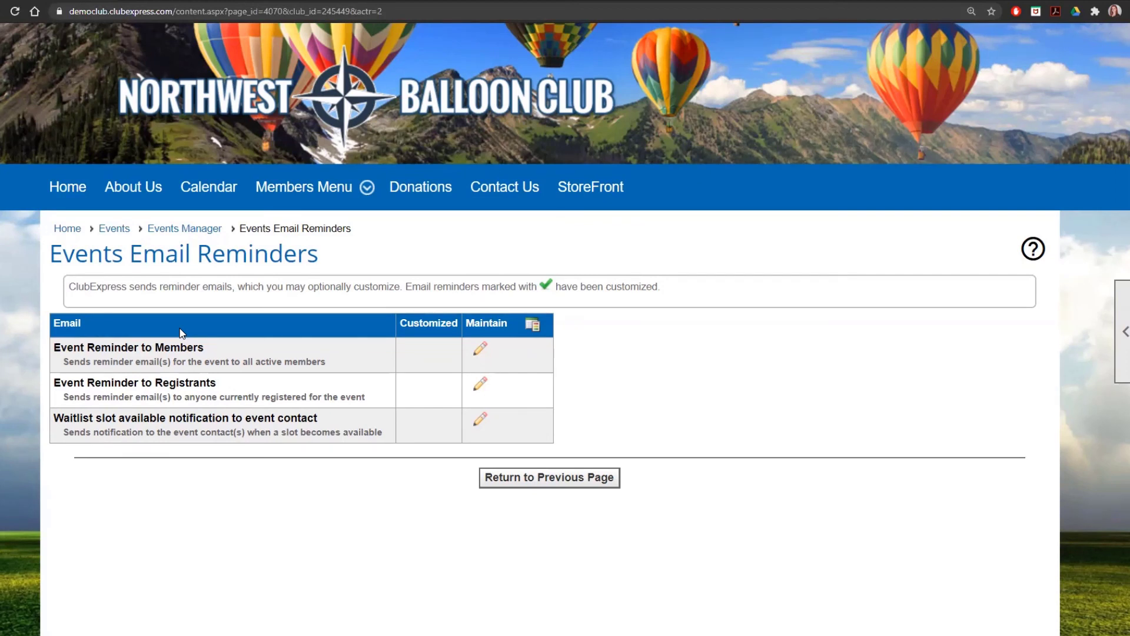
Examine the email templates for Event Reminder to Members and Event Reminder to Registrants
{"action": "left_click", "coordinate": [482, 350]}
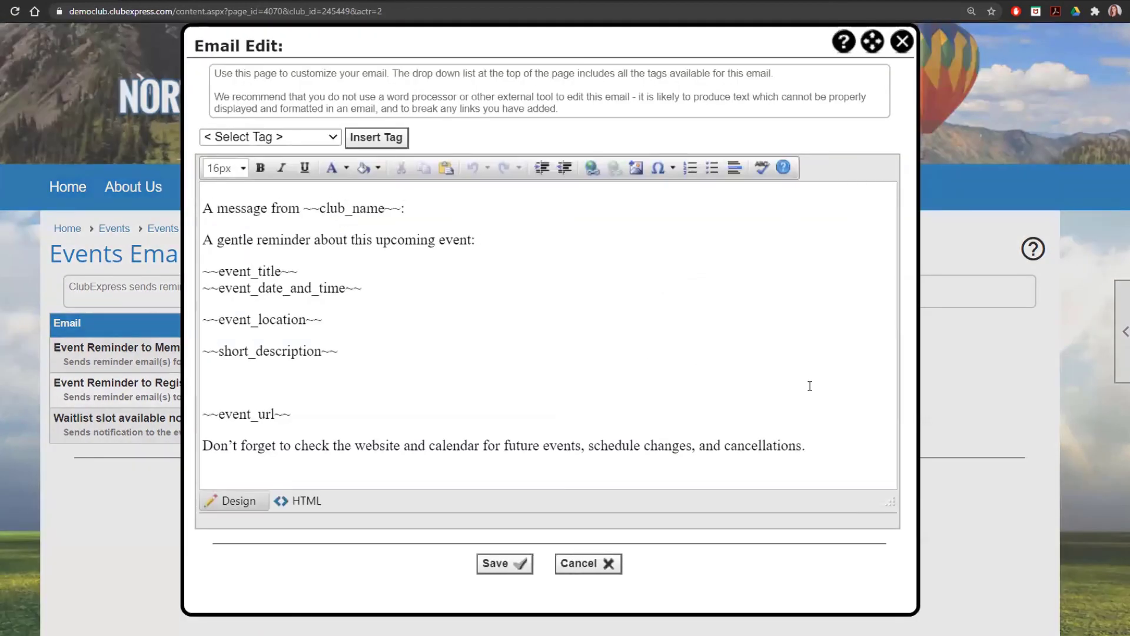
{"action": "left_click", "coordinate": [901, 46]}
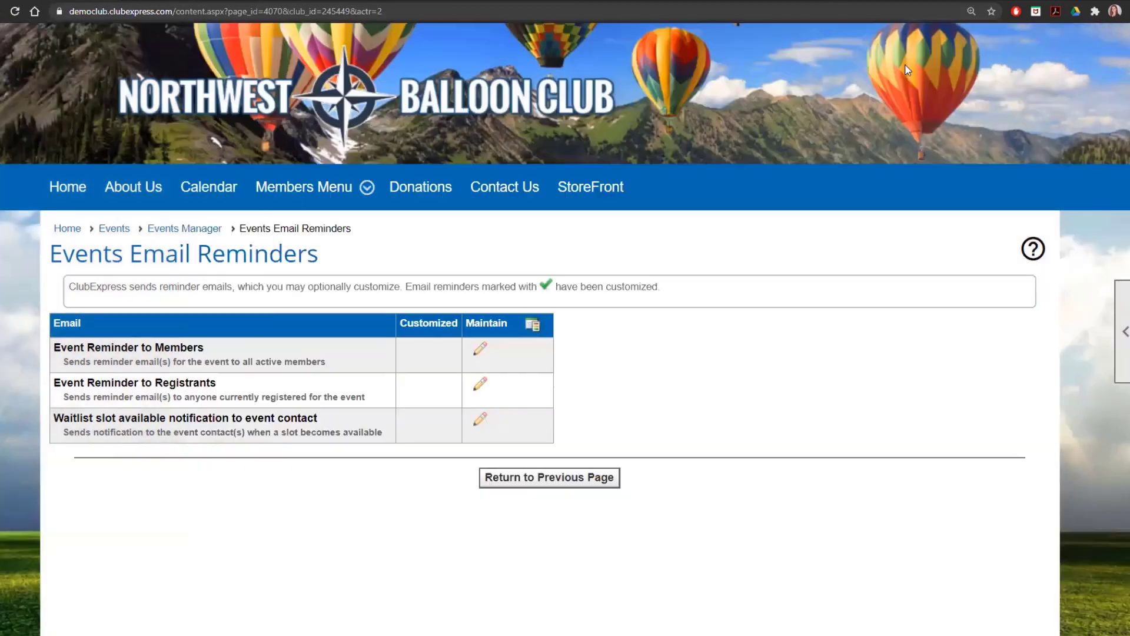
{"action": "left_click", "coordinate": [480, 385]}
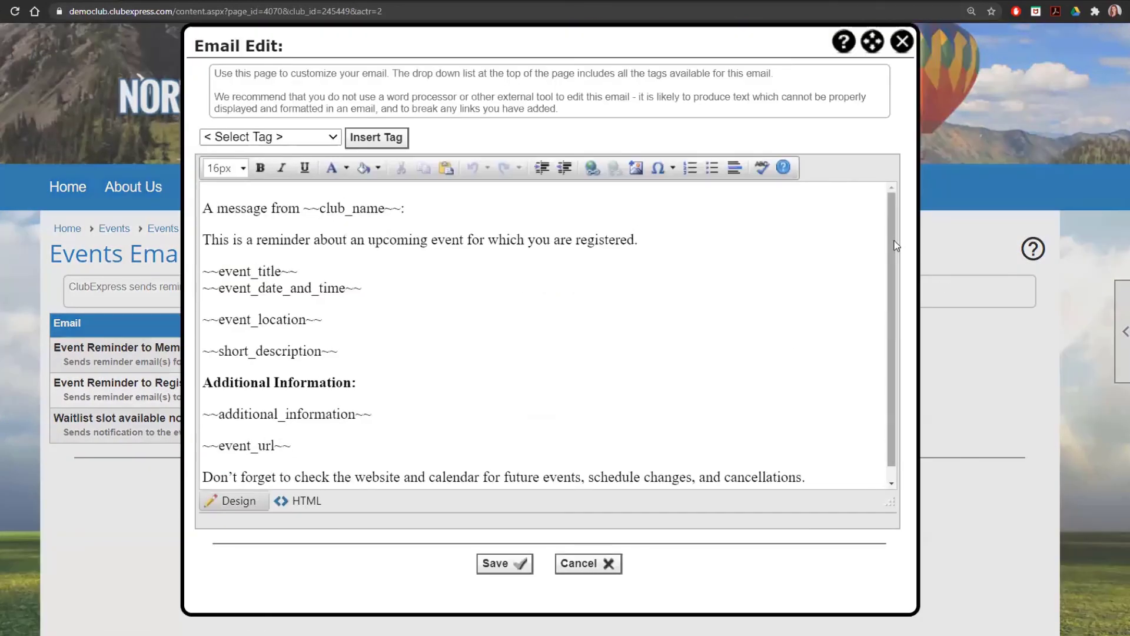
{"action": "scroll", "coordinate": [892, 254], "scroll_direction": "down", "scroll_amount": 1}
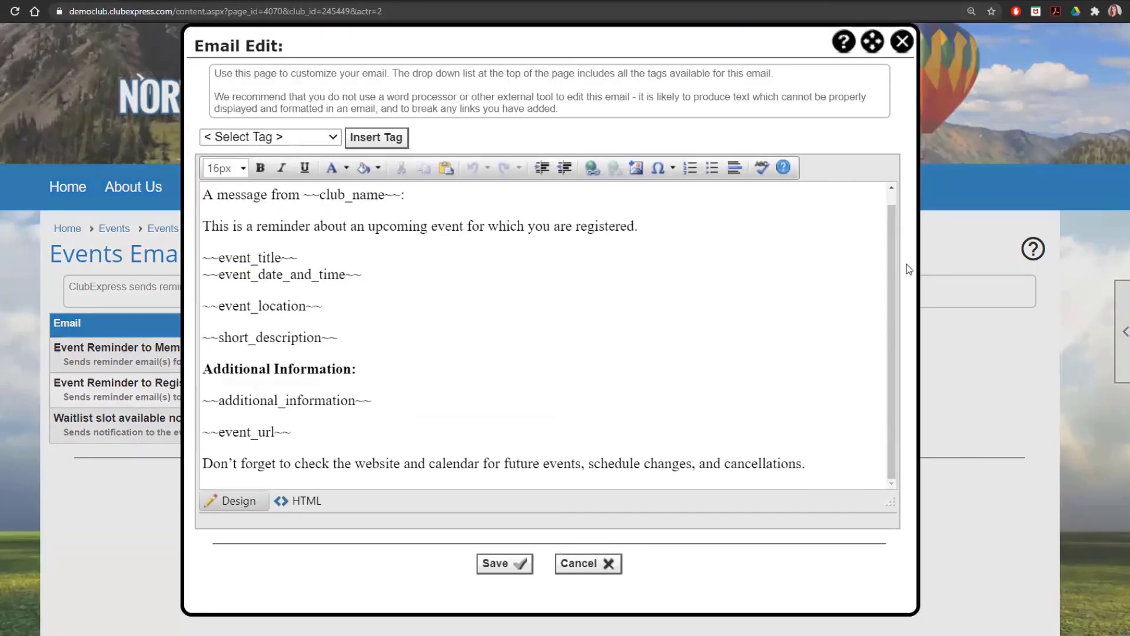